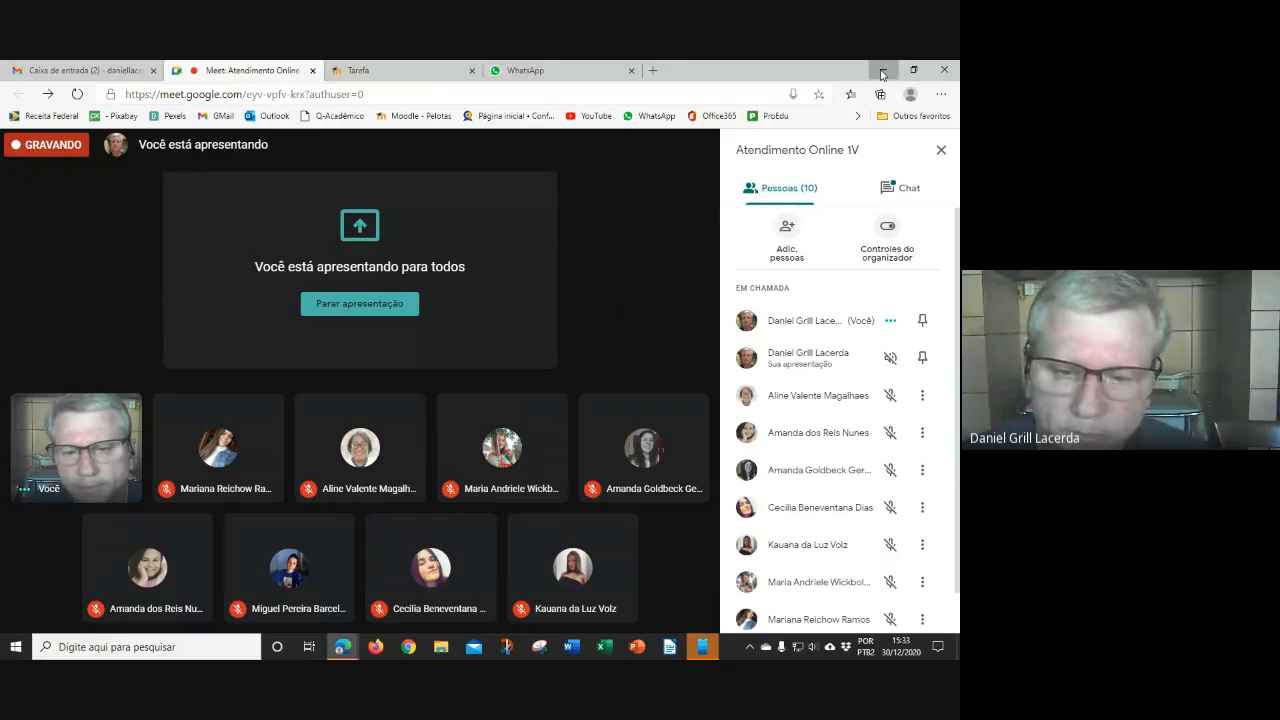
# Minimize the meeting browser window and launch LibreOffice Writer from its desktop shortcut
pyautogui.click(882, 71)
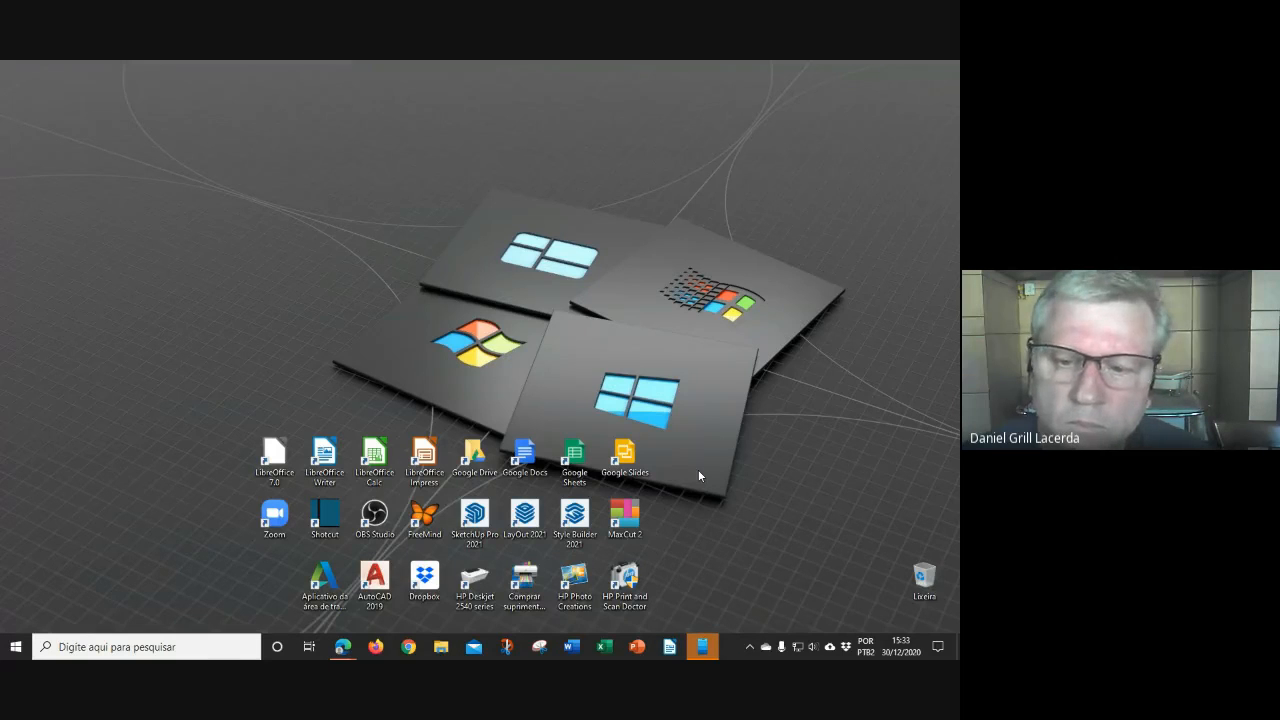
pyautogui.click(670, 647)
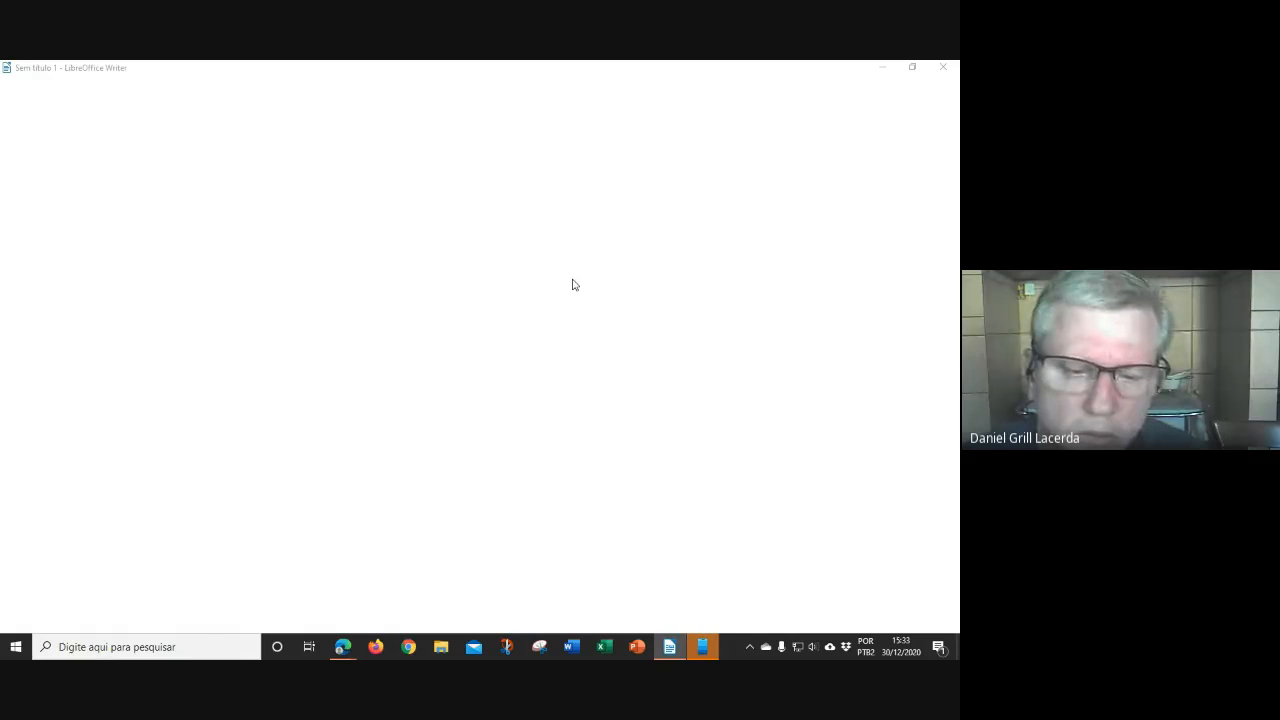
# Dismiss Writer's tip dialog and open the Informática - Moodle folder in File Explorer
pyautogui.click(585, 405)
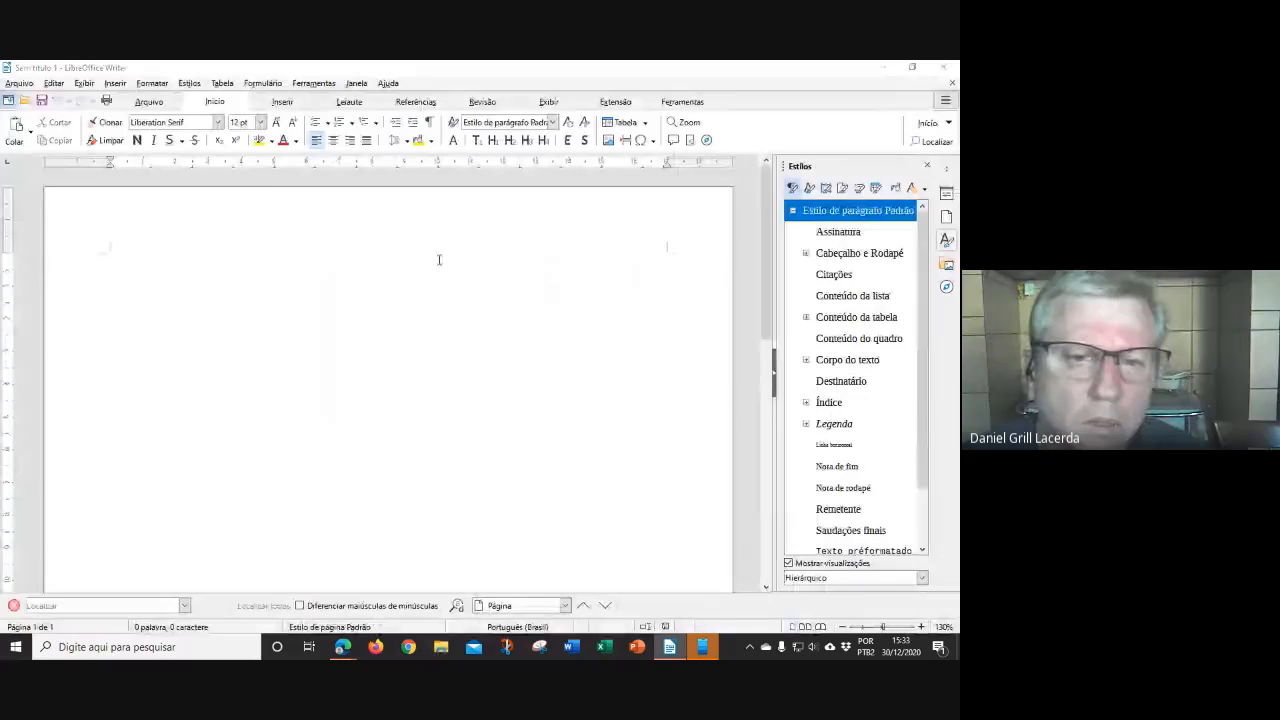
pyautogui.press('super+e')
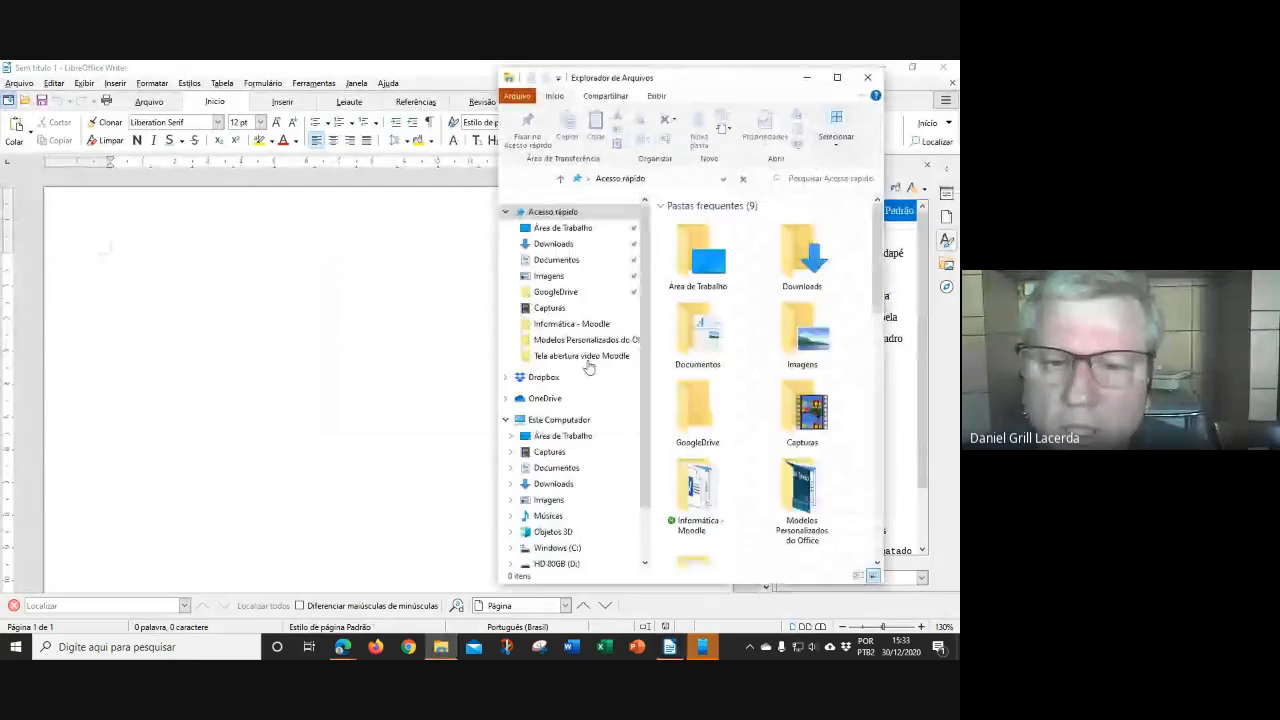
pyautogui.click(571, 323)
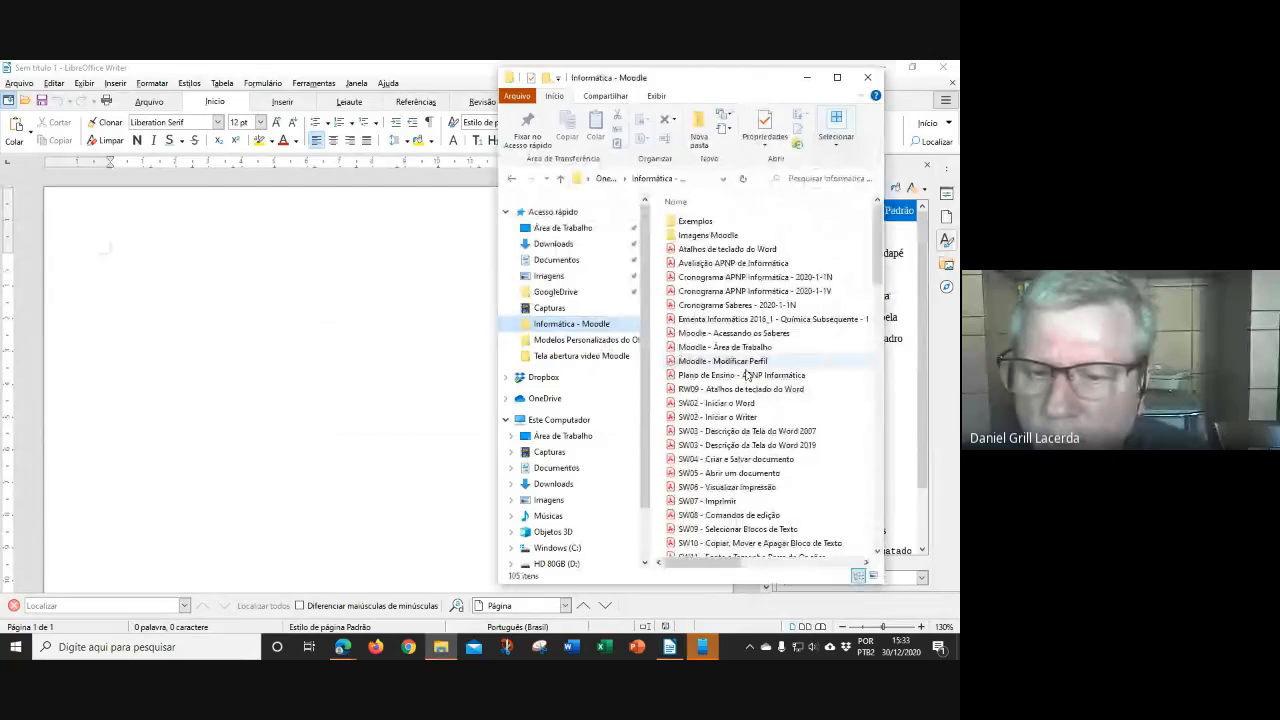
# Locate and select the file 'Texto para uso da aula - Criar Estilos'
pyautogui.scroll(-5, 796, 404)
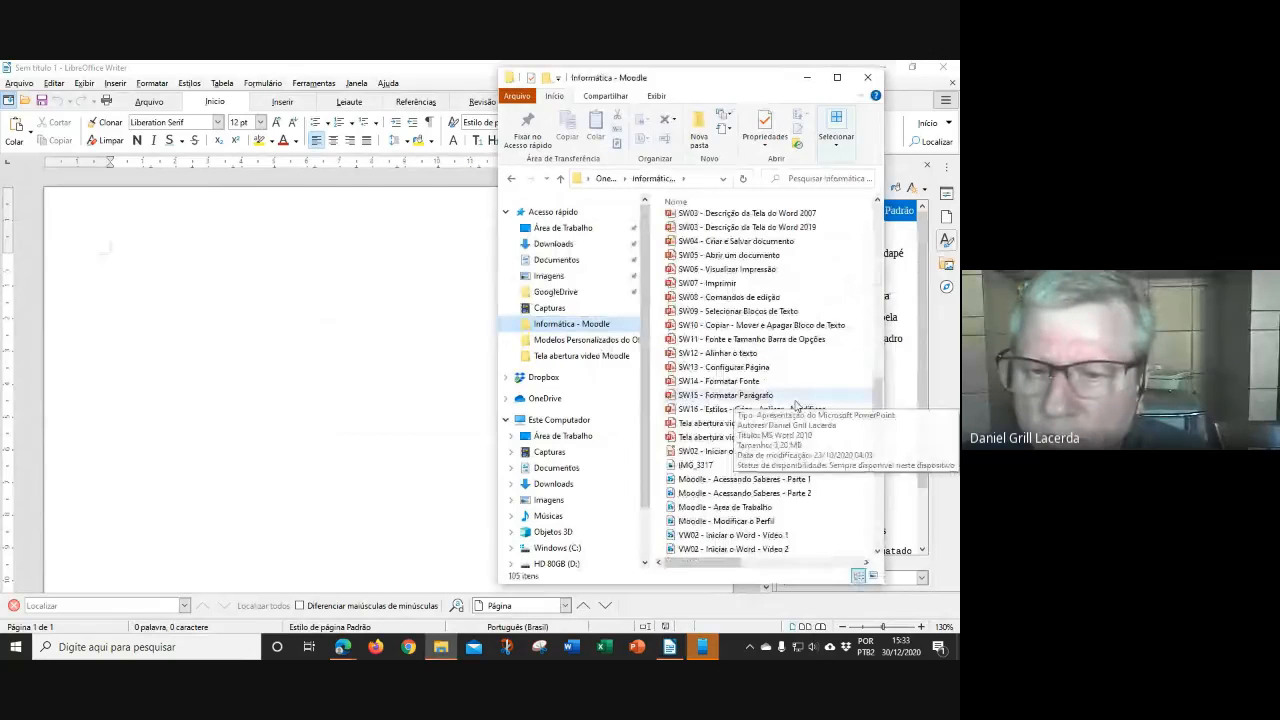
pyautogui.scroll(-8, 826, 533)
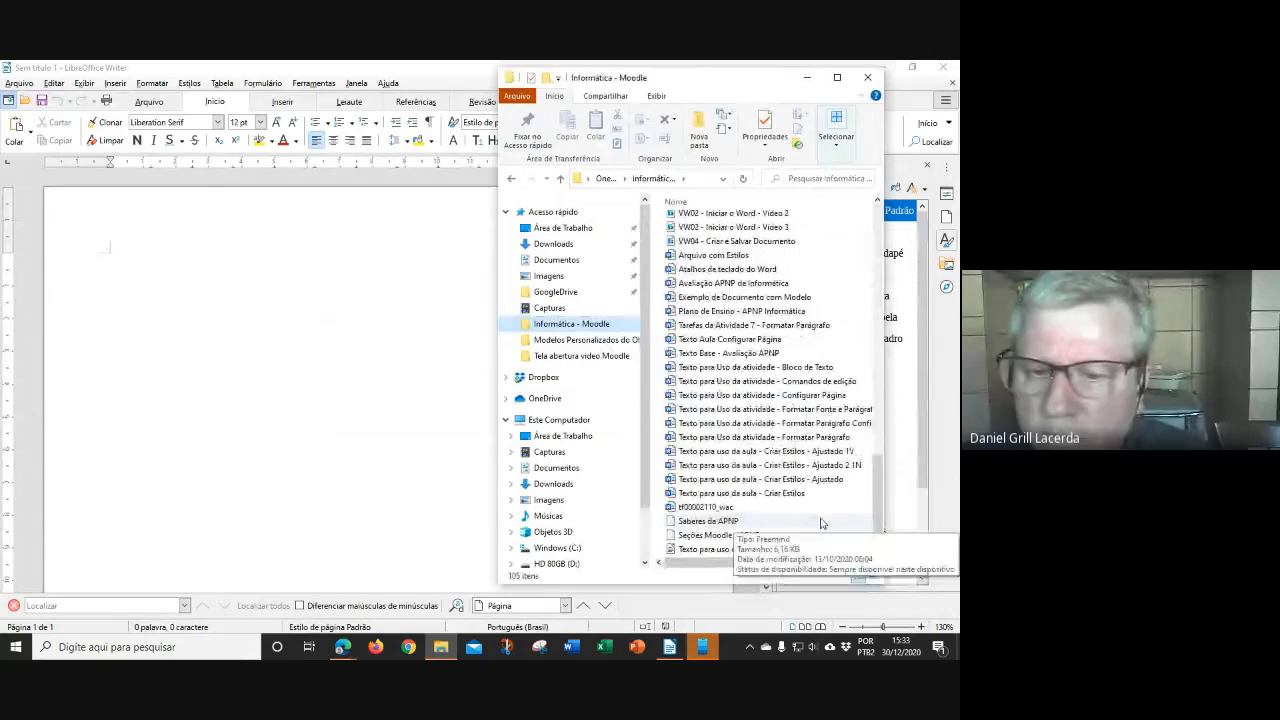
pyautogui.click(757, 500)
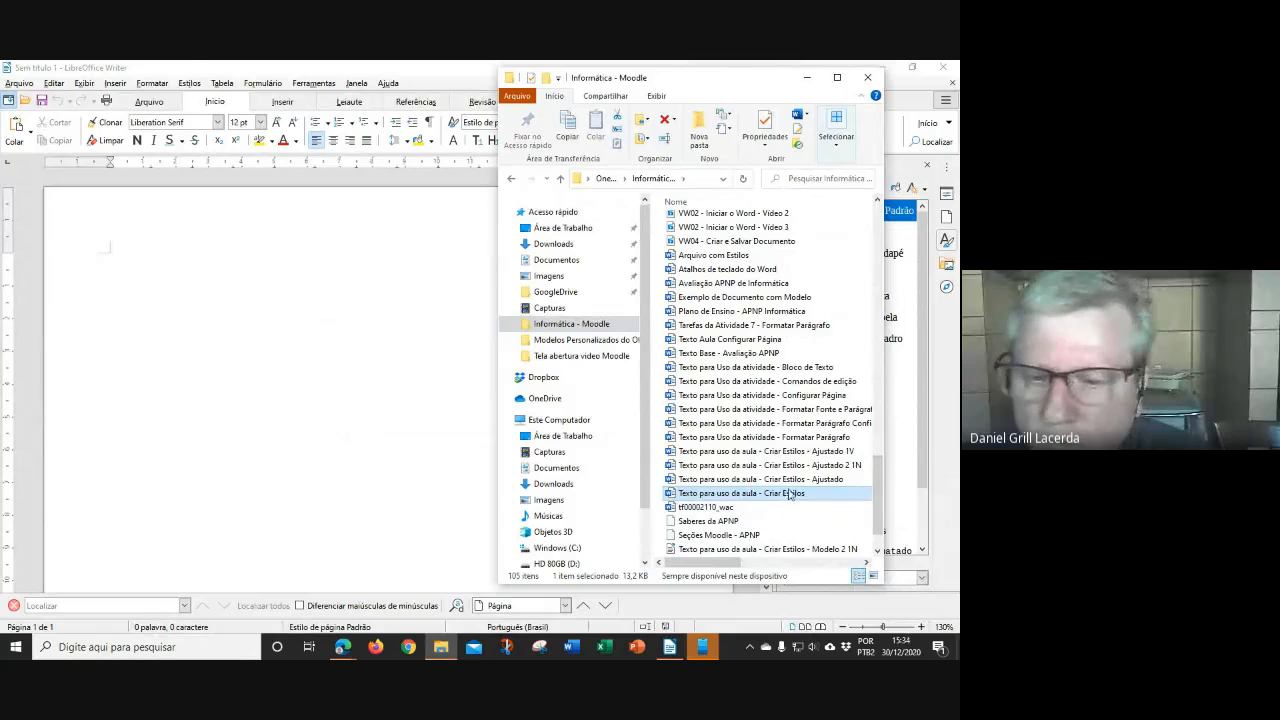
pyautogui.scroll(-1, 788, 490)
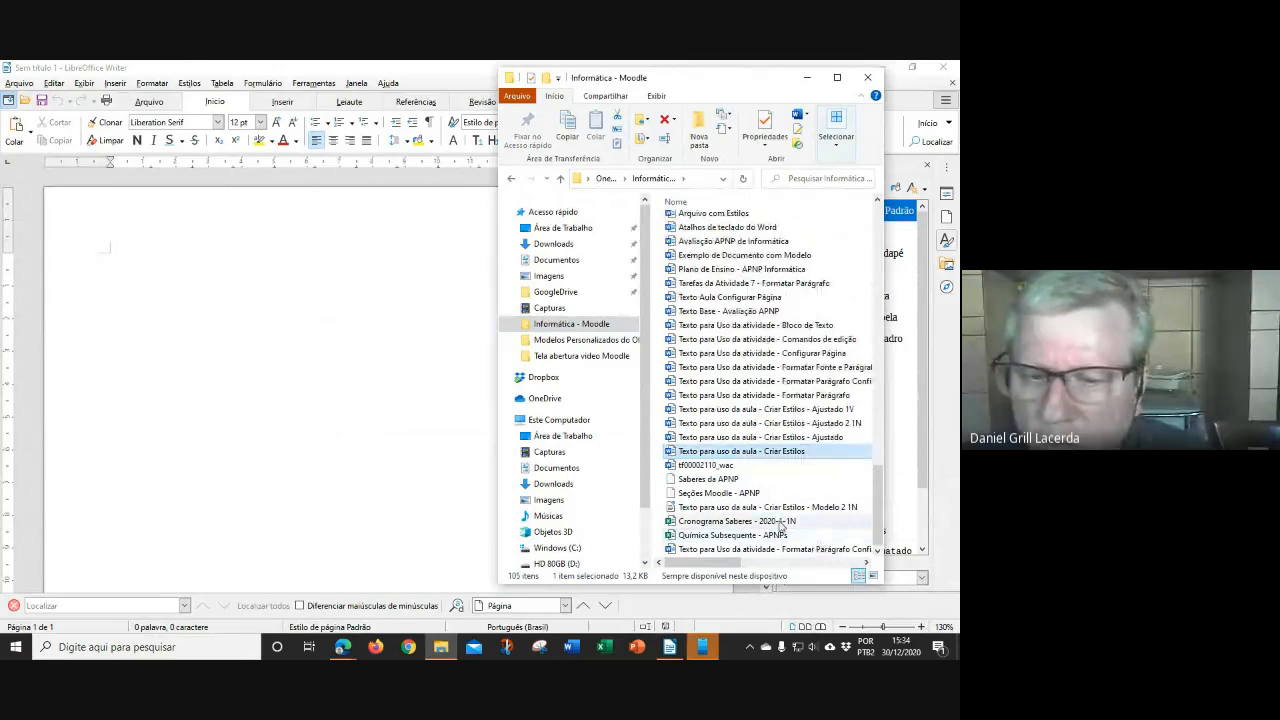
pyautogui.moveTo(779, 512)
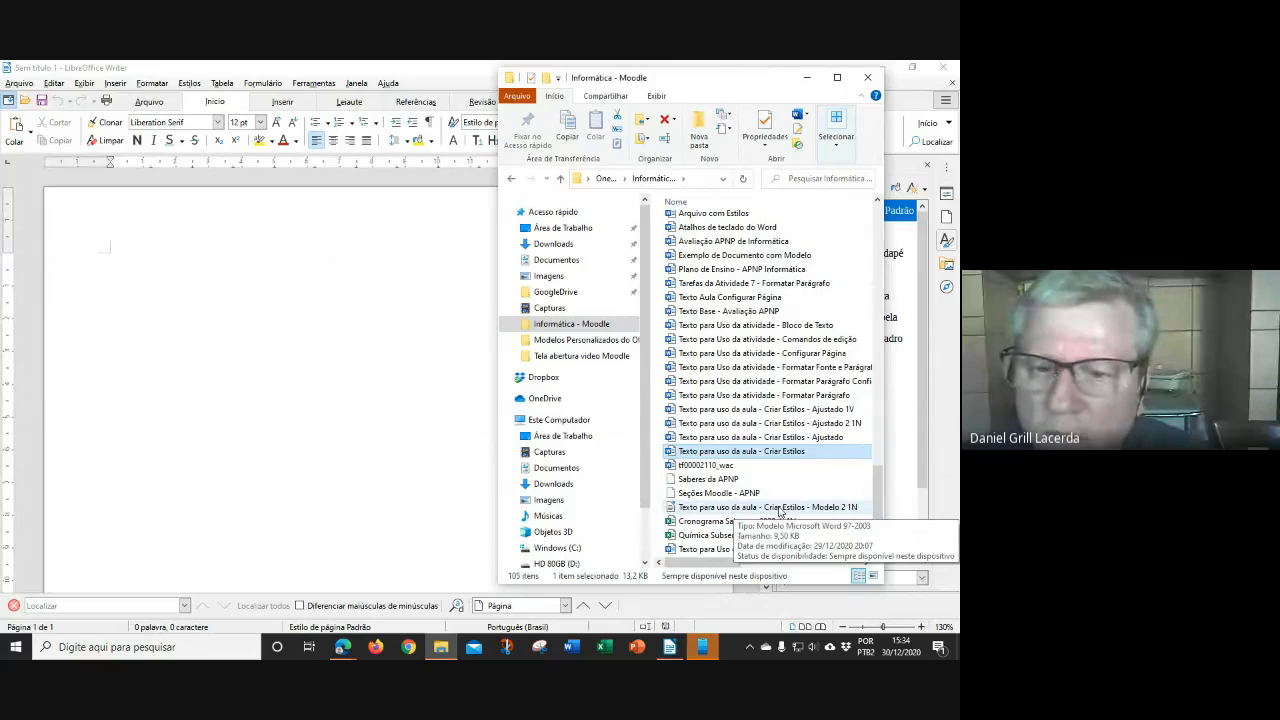
pyautogui.moveTo(772, 457)
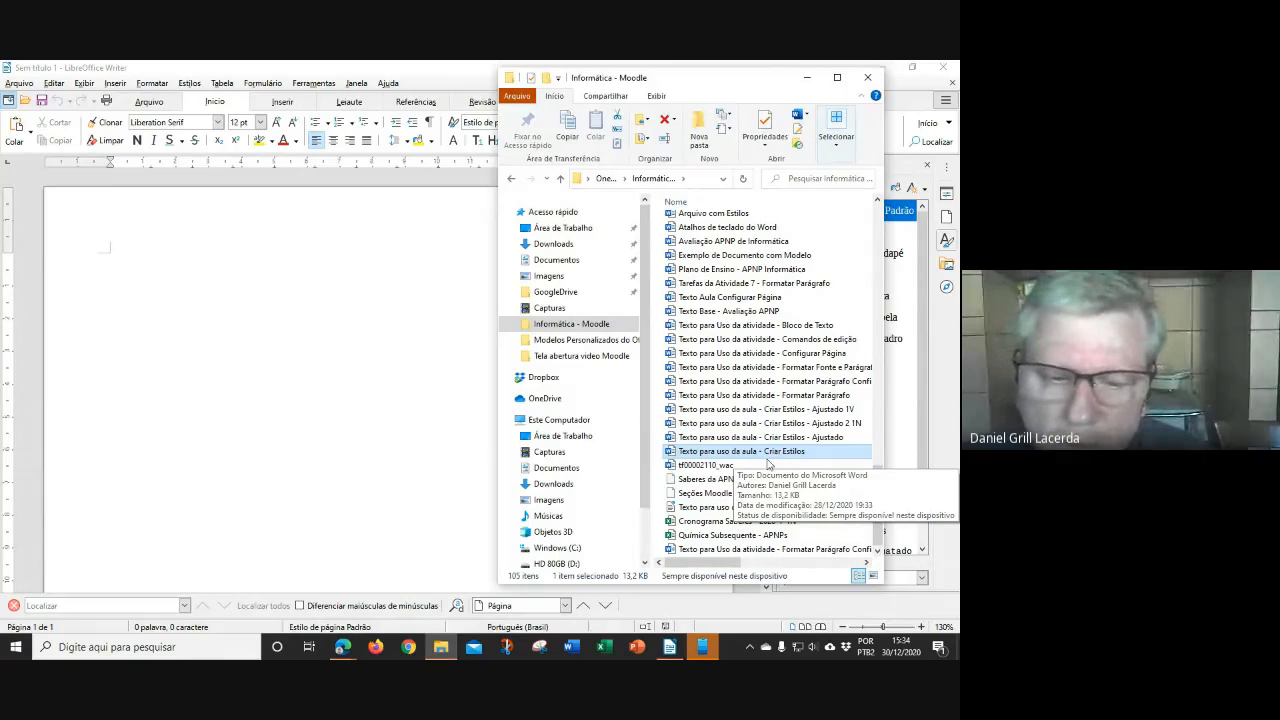
# Open 'Texto para uso da aula - Criar Estilos.docx' from Informática - Moodle in Writer
pyautogui.click(24, 101)
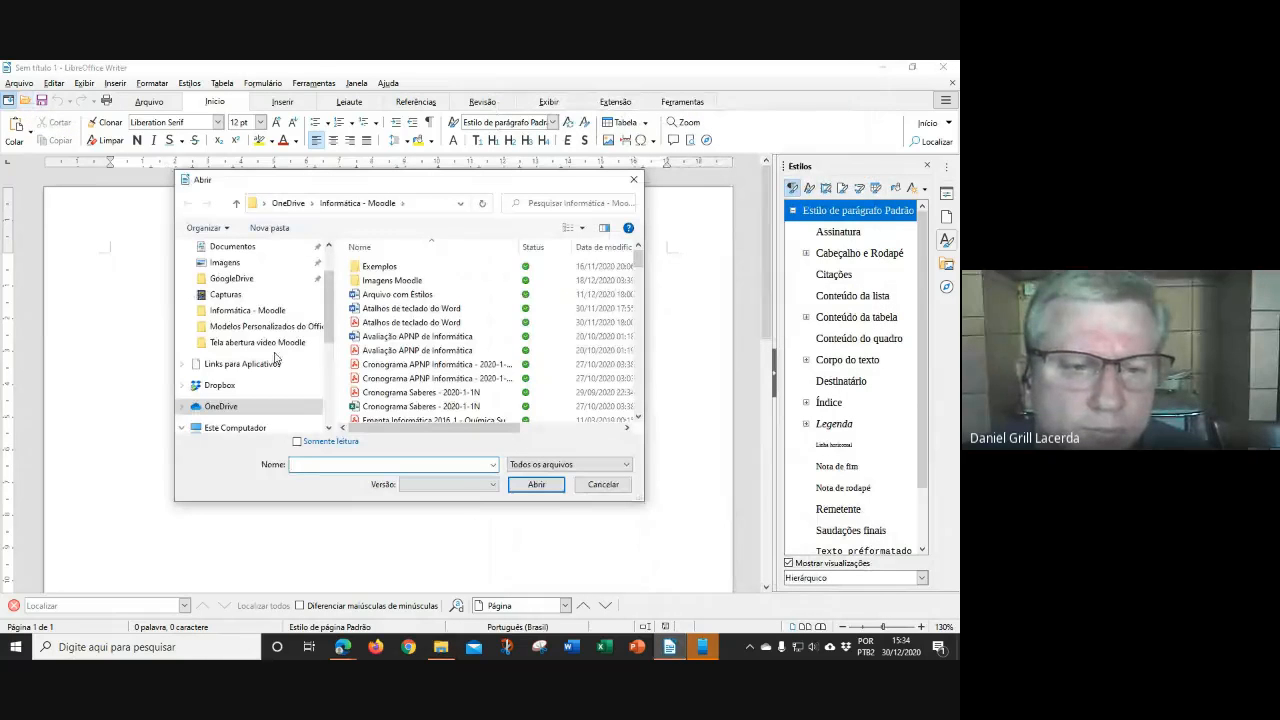
pyautogui.click(248, 311)
pyautogui.scroll(-5, 464, 374)
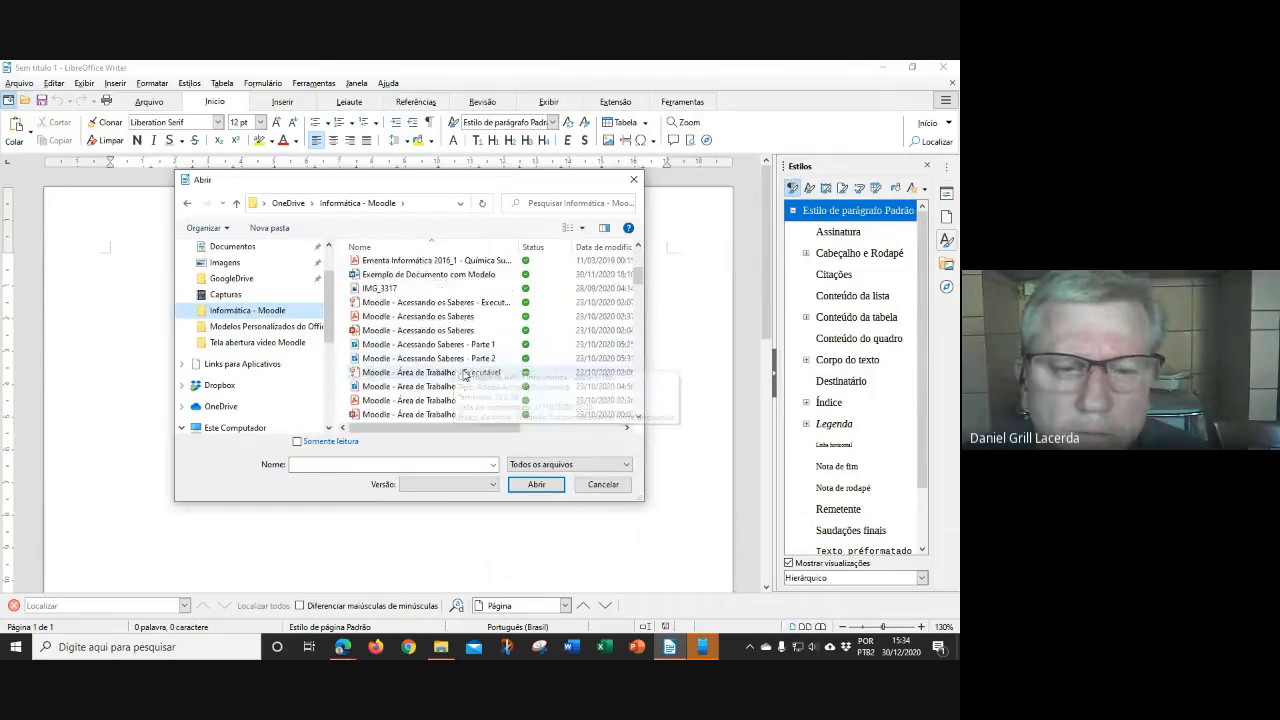
pyautogui.scroll(-10, 463, 374)
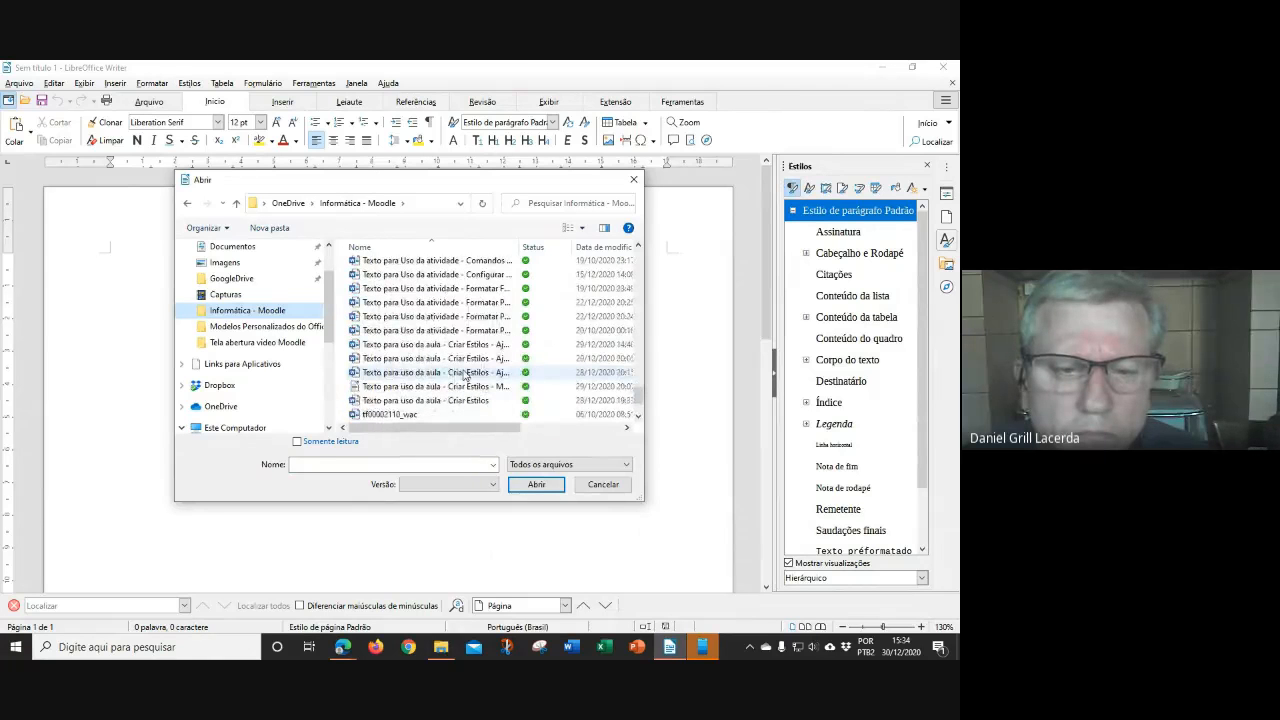
pyautogui.click(460, 400)
pyautogui.click(538, 484)
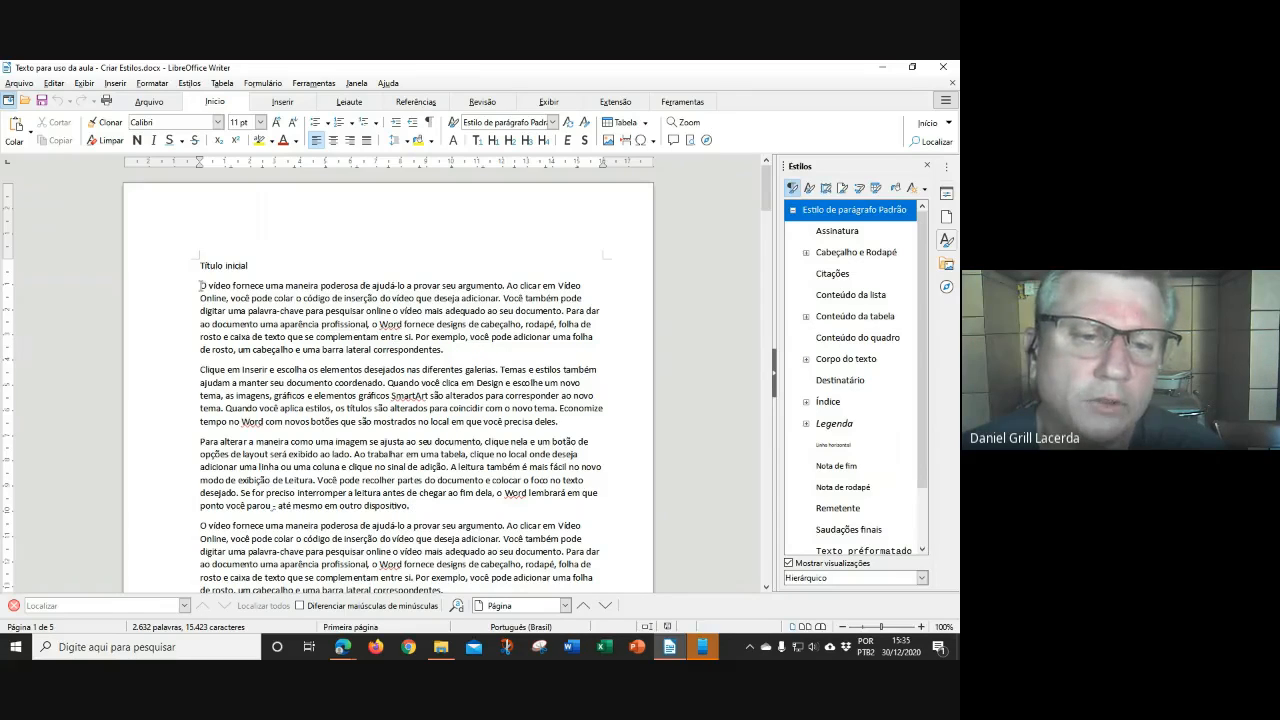
pyautogui.moveTo(201, 286); pyautogui.dragTo(444, 350)
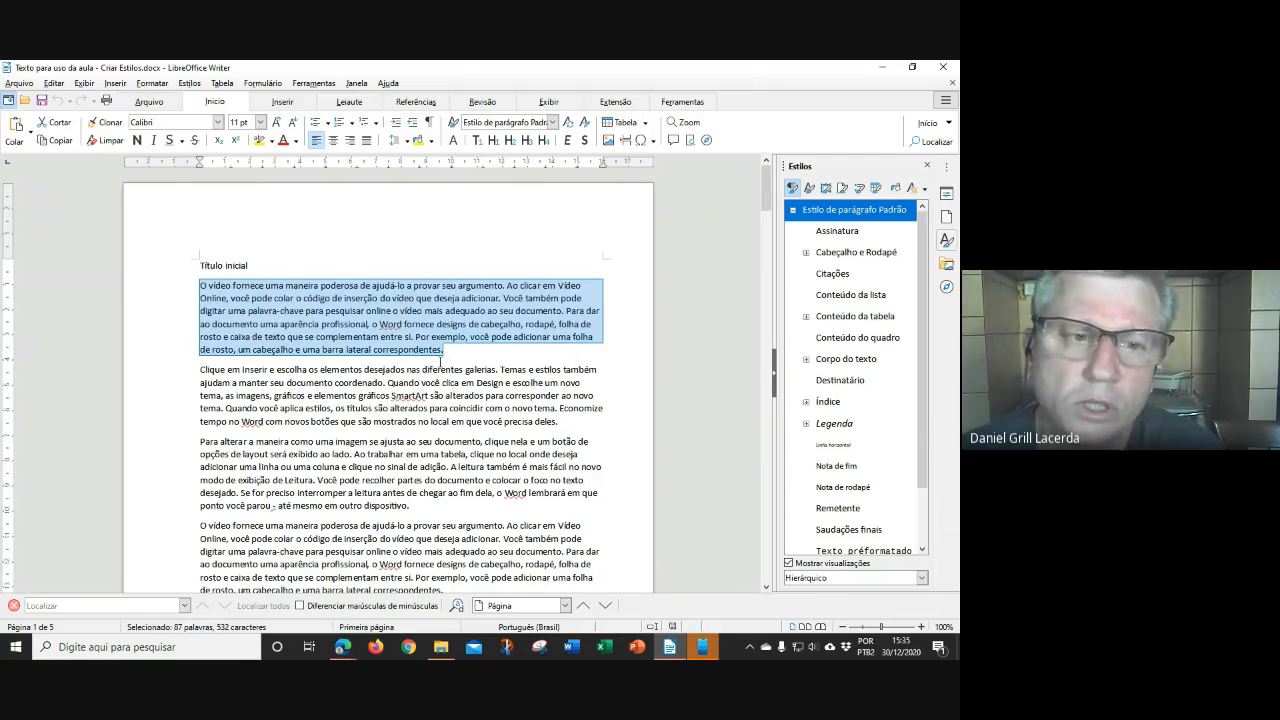
pyautogui.tripleClick(207, 265)
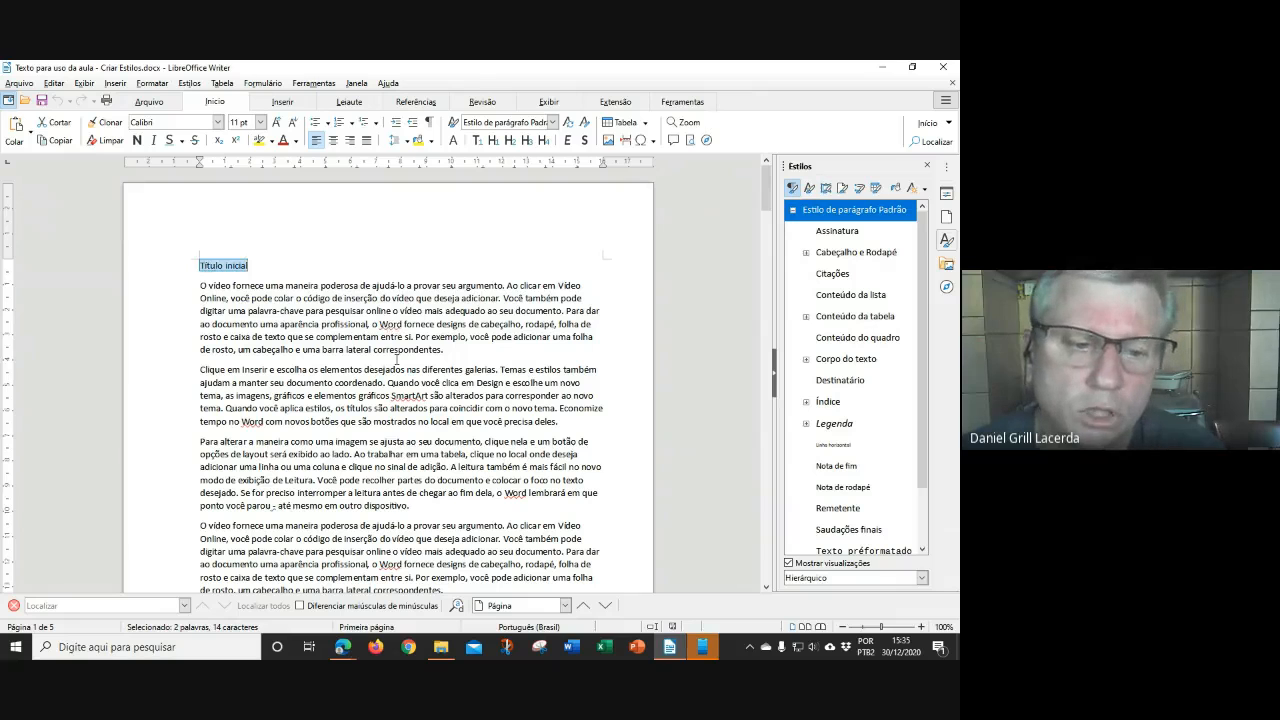
pyautogui.scroll(-2, 398, 361)
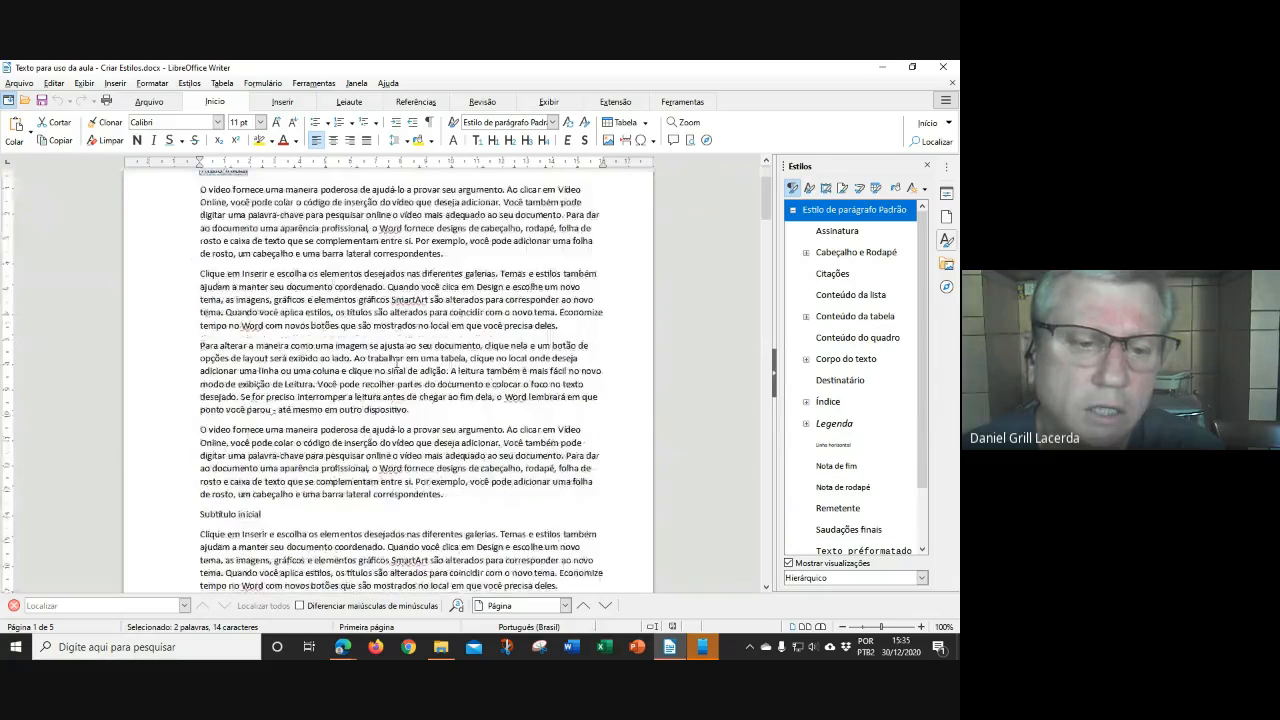
pyautogui.scroll(-2, 397, 365)
pyautogui.tripleClick(230, 413)
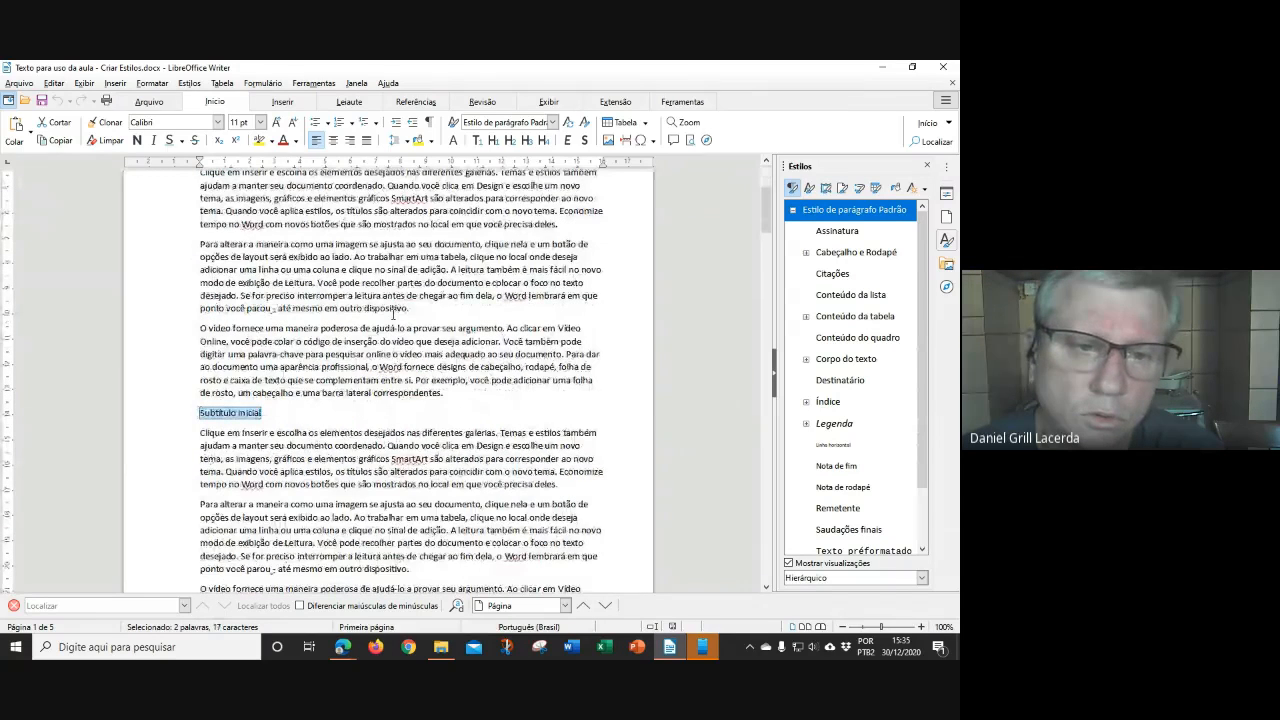
pyautogui.scroll(1, 393, 316)
pyautogui.scroll(3, 393, 316)
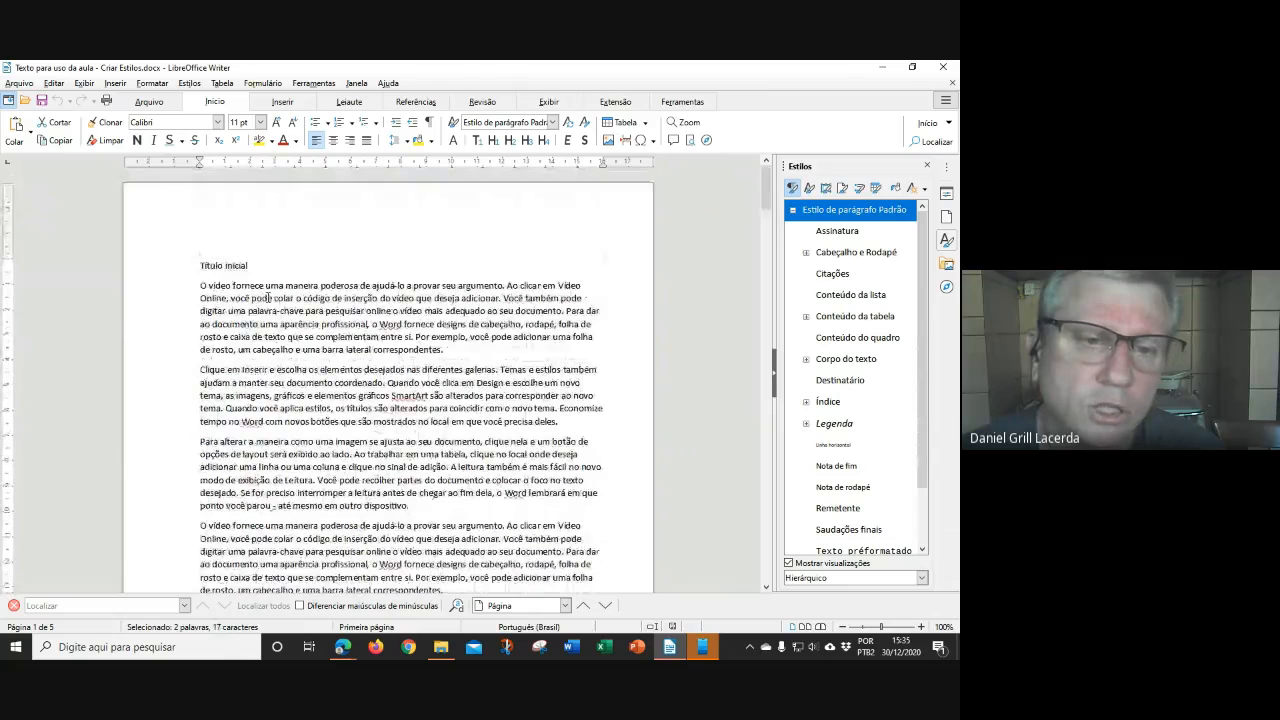
pyautogui.moveTo(249, 266); pyautogui.dragTo(200, 266)
pyautogui.scroll(-1, 306, 363)
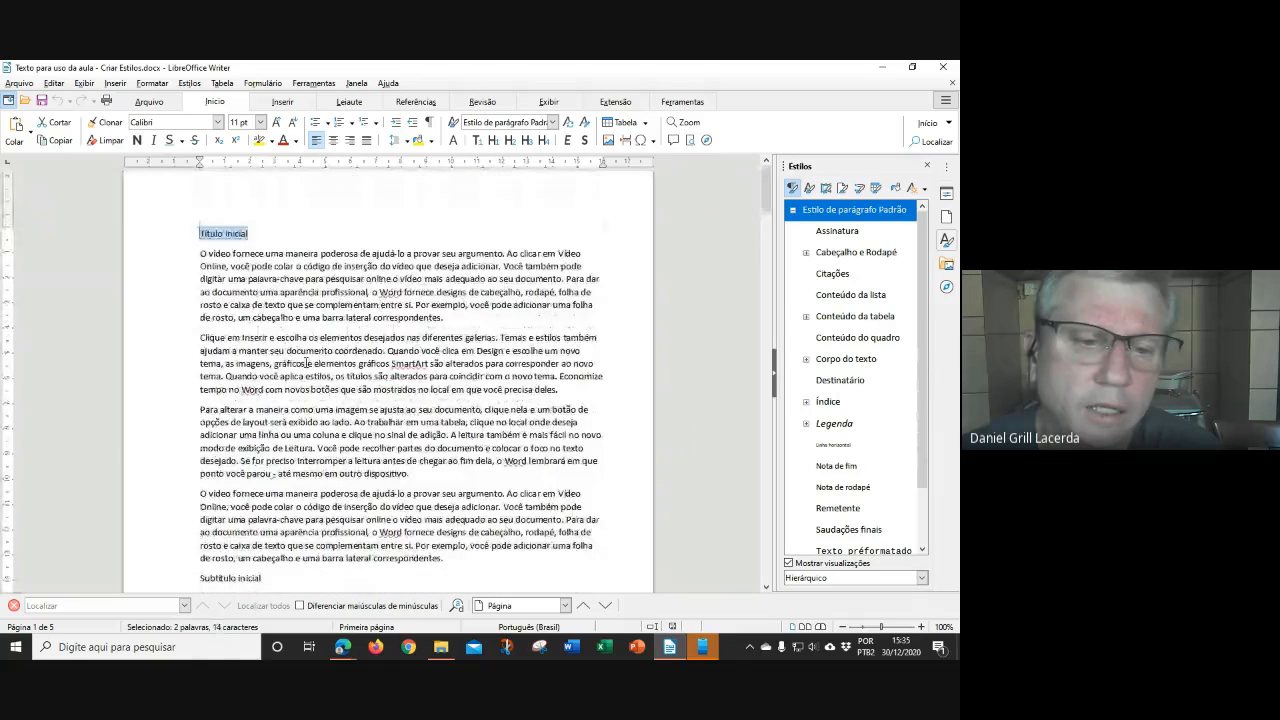
pyautogui.scroll(-6, 306, 363)
pyautogui.doubleClick(226, 381)
pyautogui.click(424, 277)
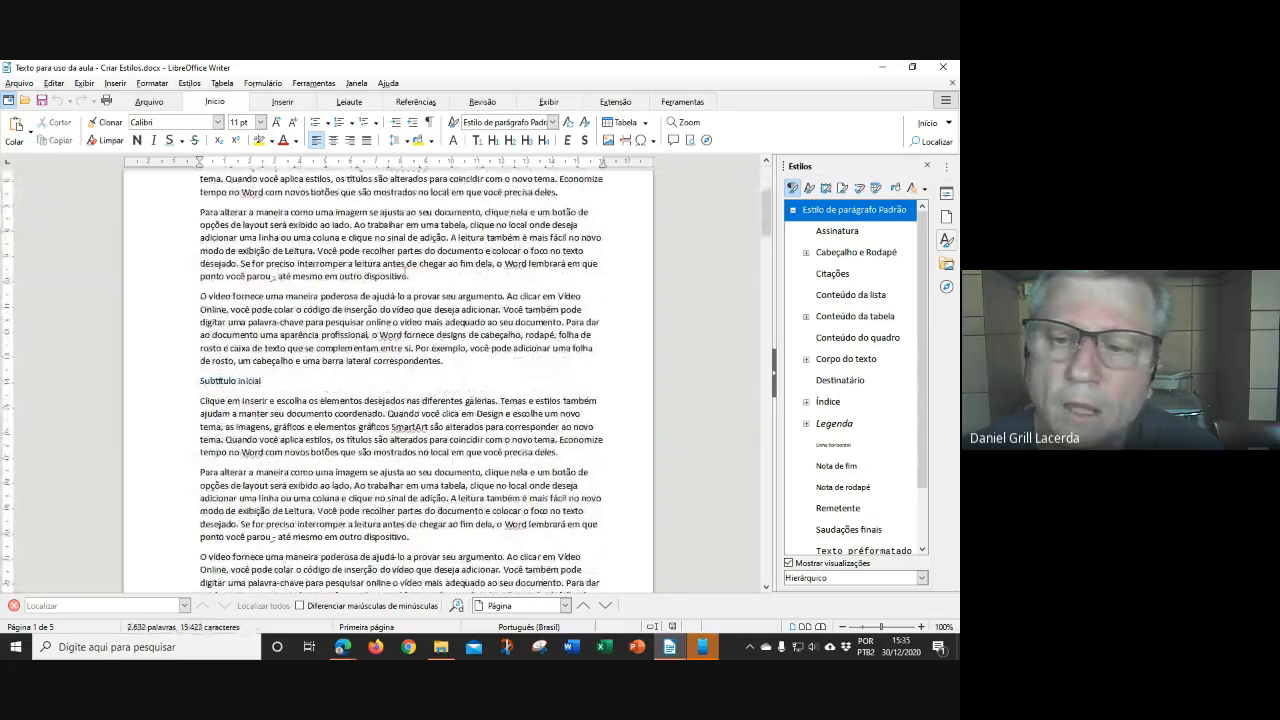
pyautogui.scroll(7, 451, 393)
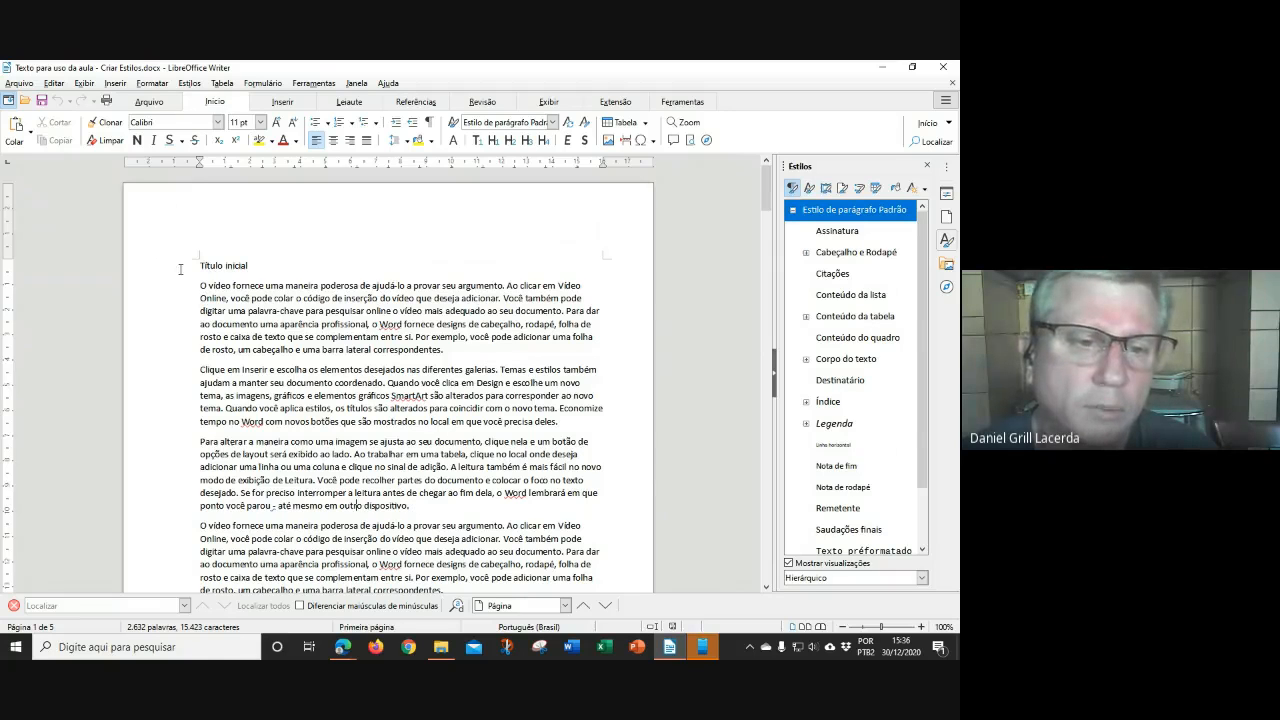
pyautogui.moveTo(180, 268); pyautogui.dragTo(276, 268)
pyautogui.click(405, 303)
pyautogui.tripleClick(405, 303)
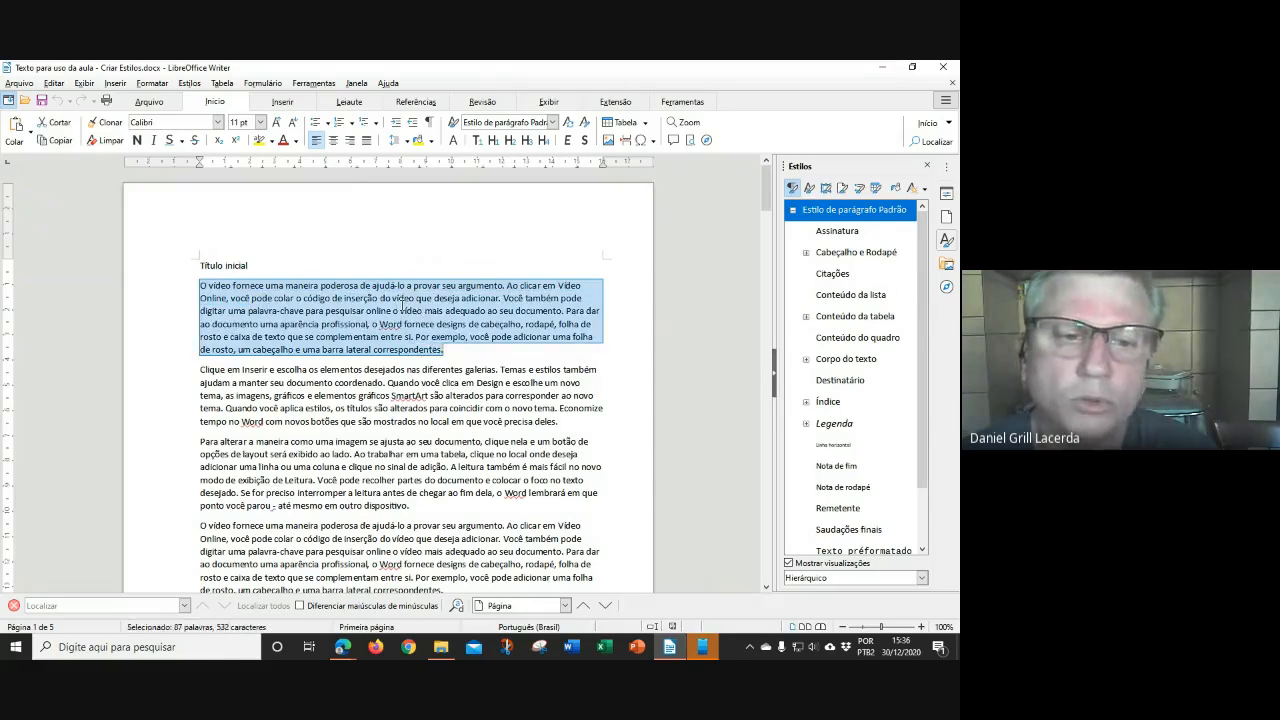
pyautogui.click(454, 355)
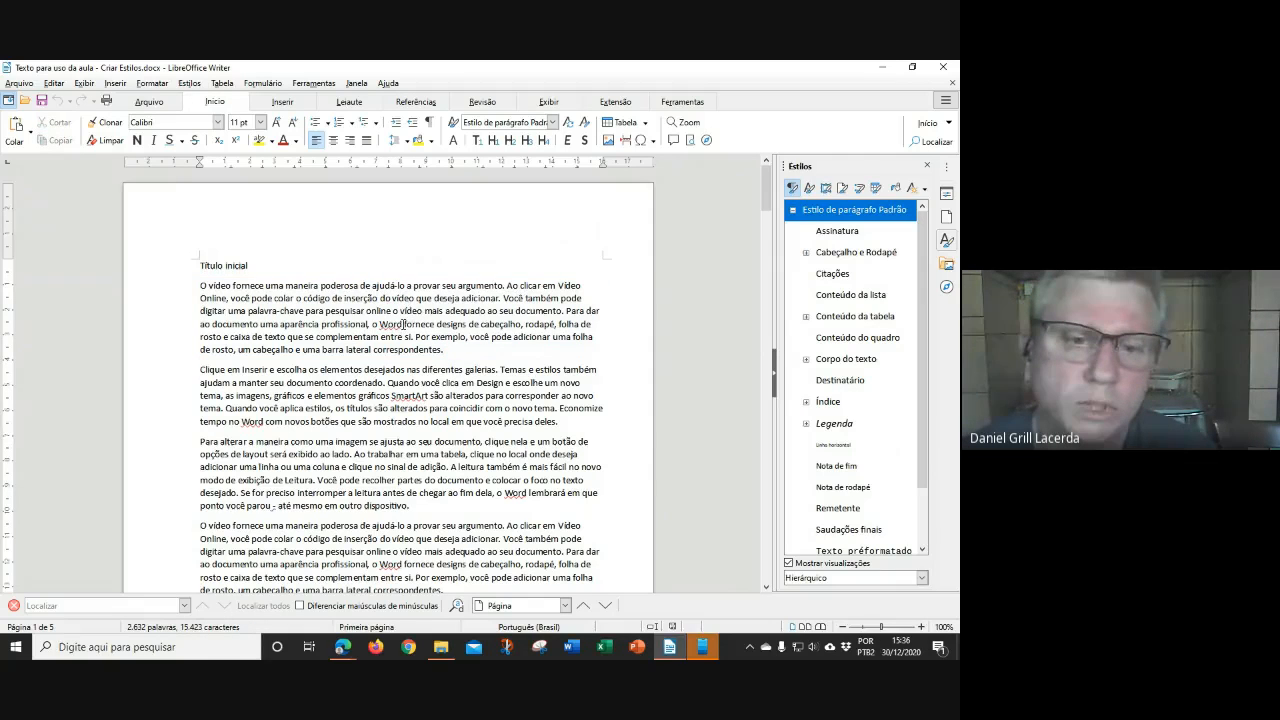
pyautogui.moveTo(200, 266); pyautogui.dragTo(248, 266)
pyautogui.click(319, 333)
pyautogui.click(409, 338)
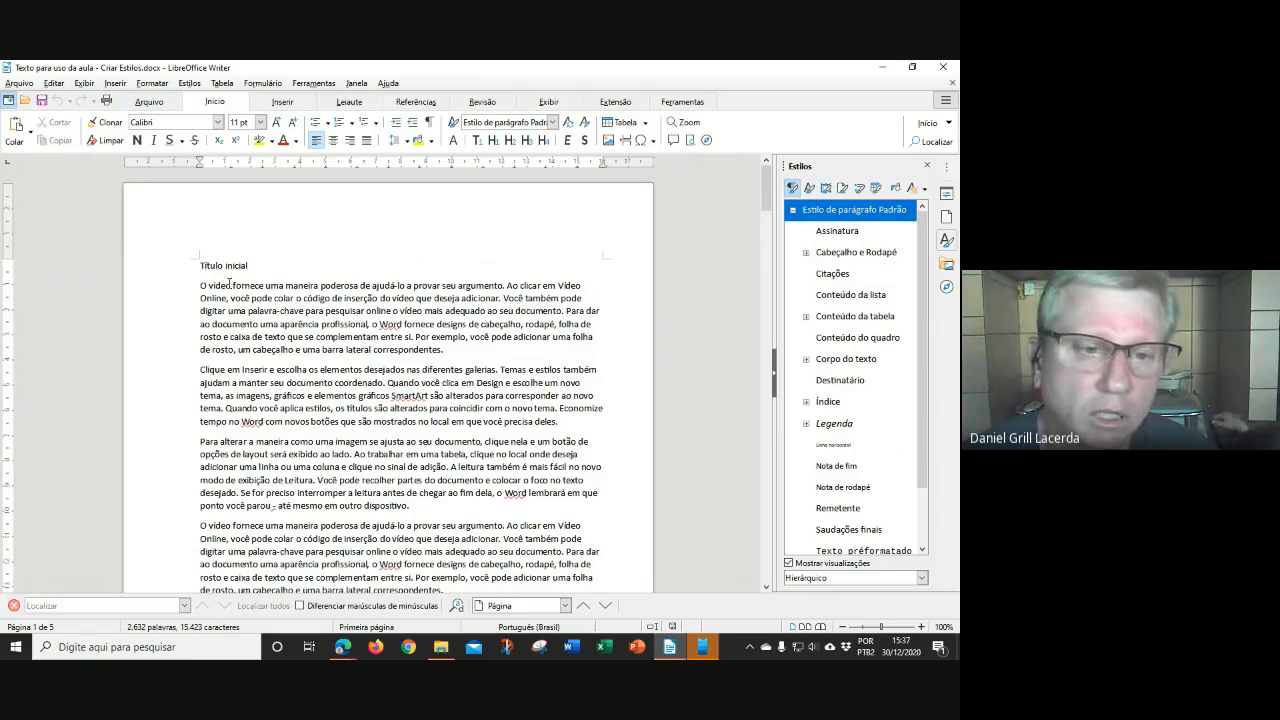
pyautogui.moveTo(206, 288); pyautogui.dragTo(421, 325)
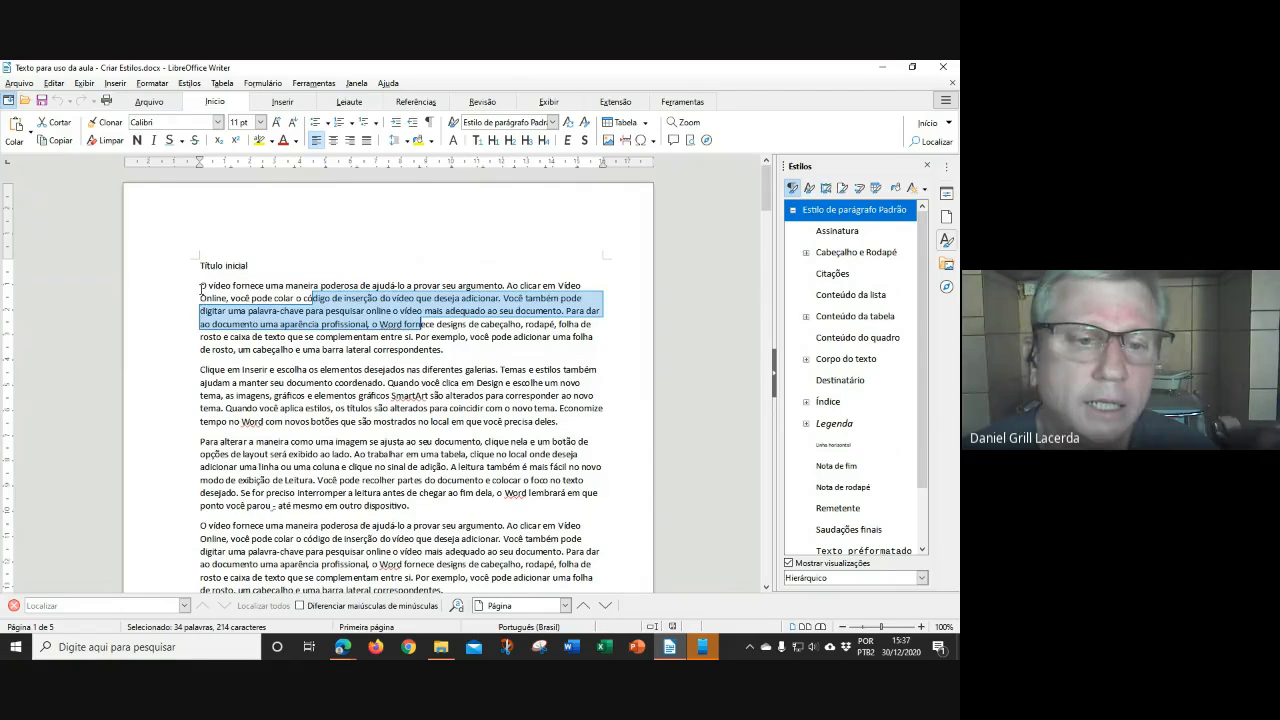
pyautogui.moveTo(201, 287); pyautogui.dragTo(372, 287)
pyautogui.doubleClick(314, 299)
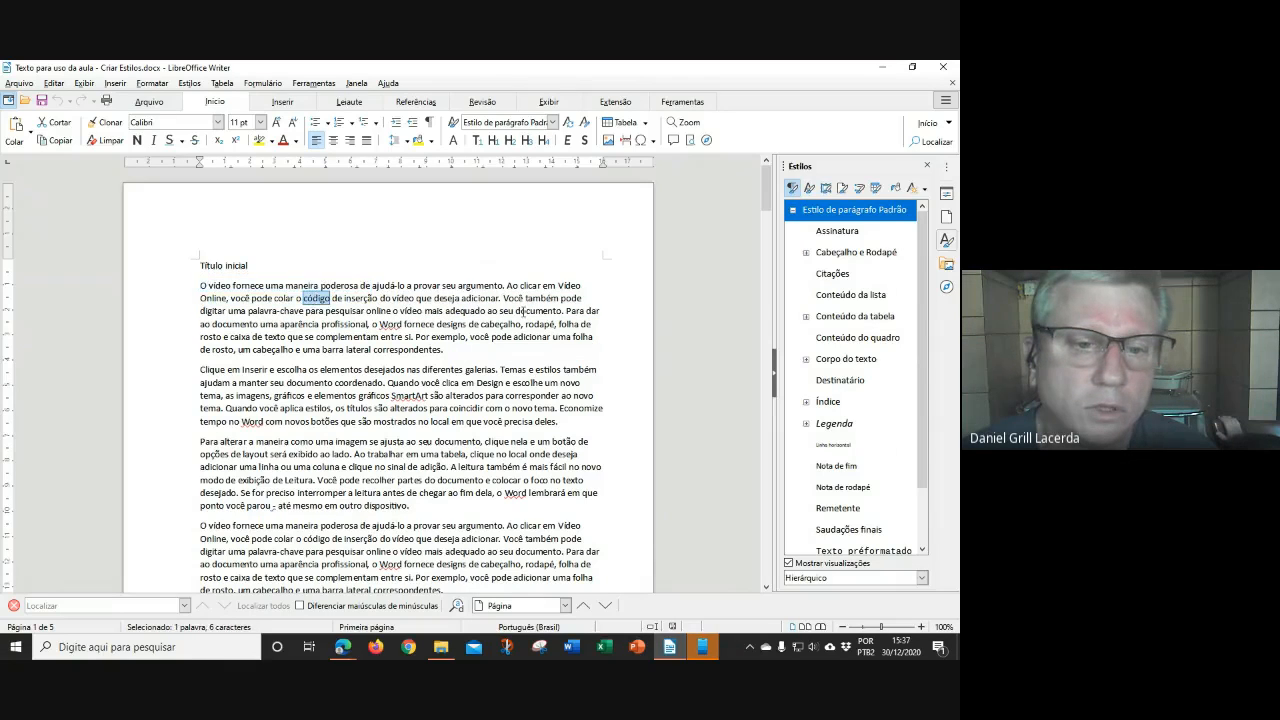
pyautogui.doubleClick(402, 298)
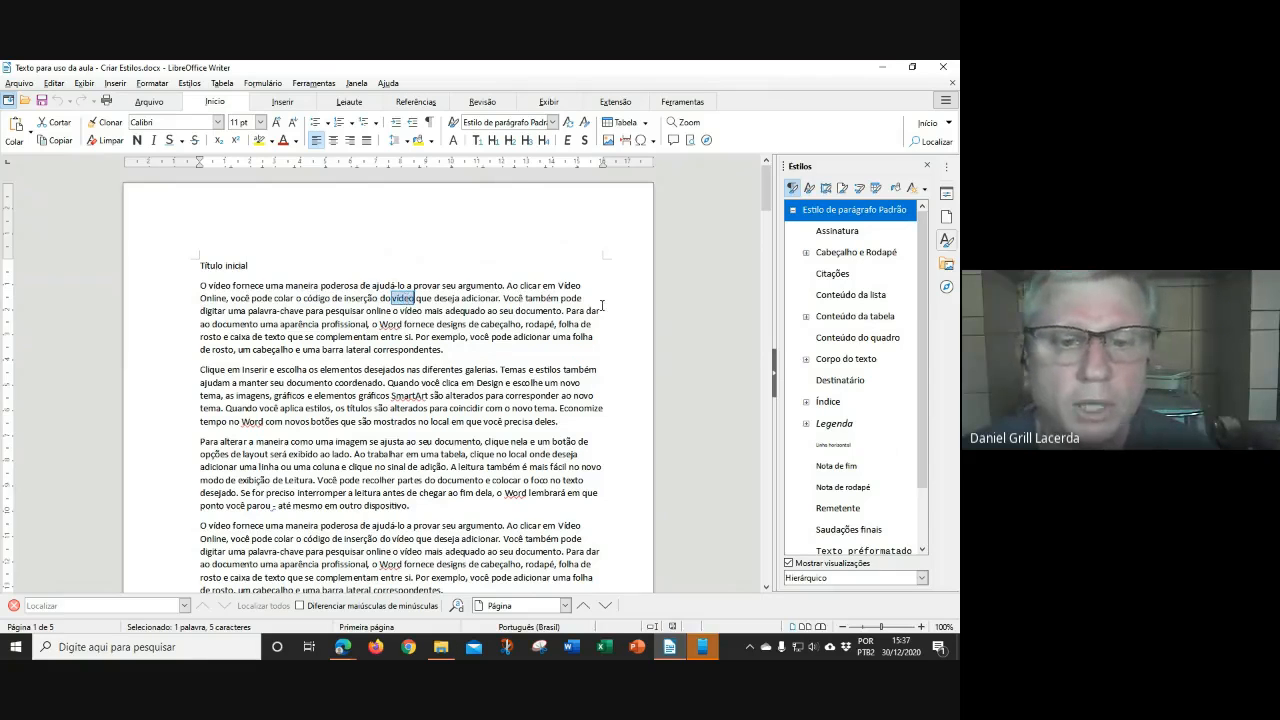
pyautogui.moveTo(198, 286); pyautogui.dragTo(457, 347)
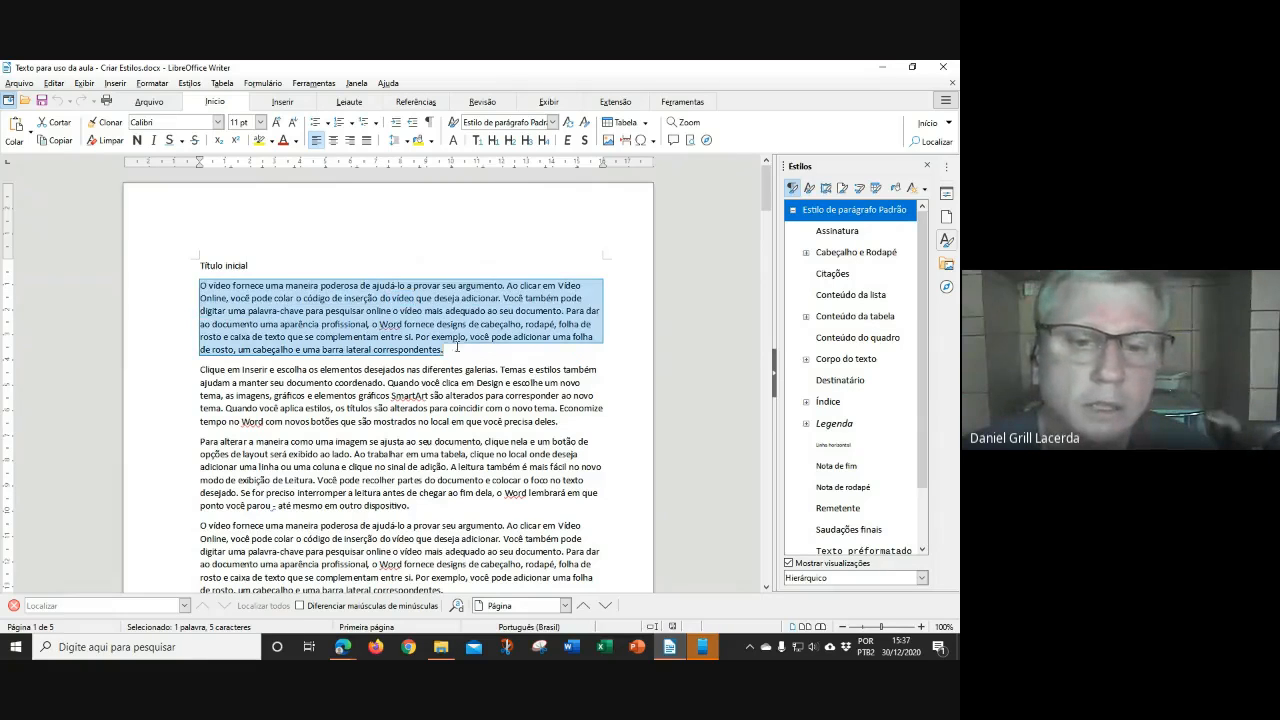
pyautogui.click(476, 321)
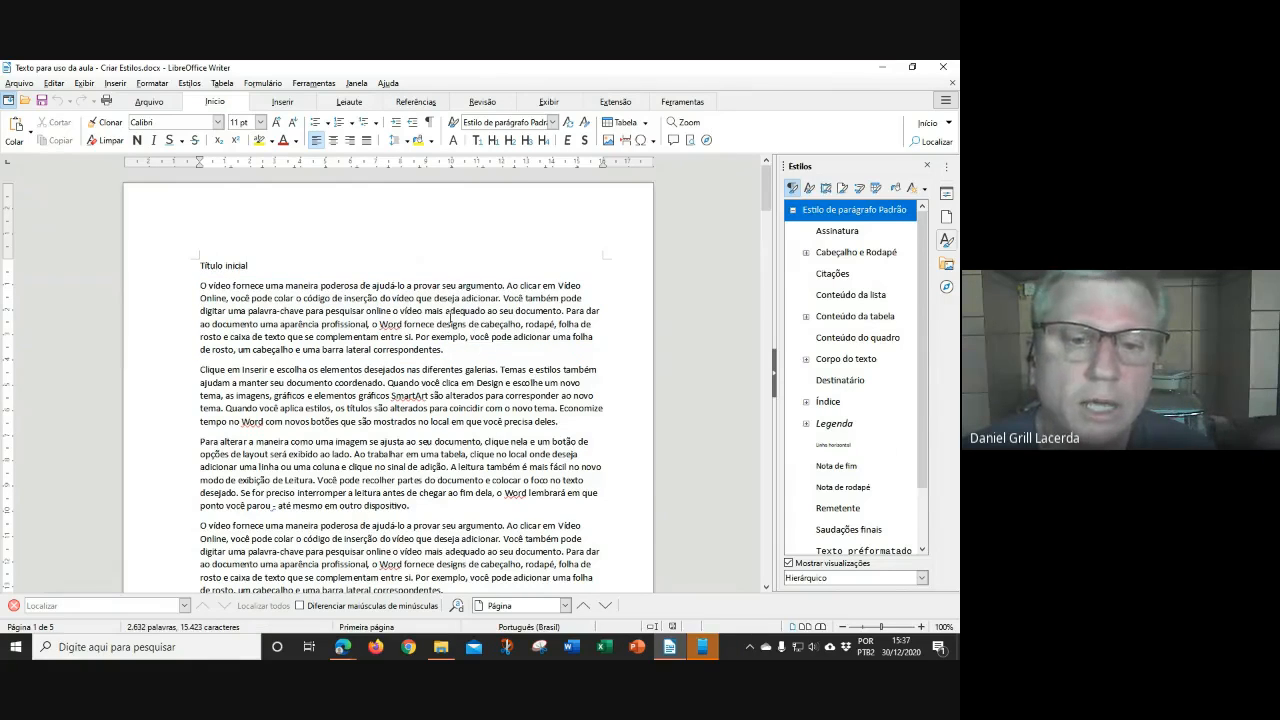
pyautogui.doubleClick(478, 298)
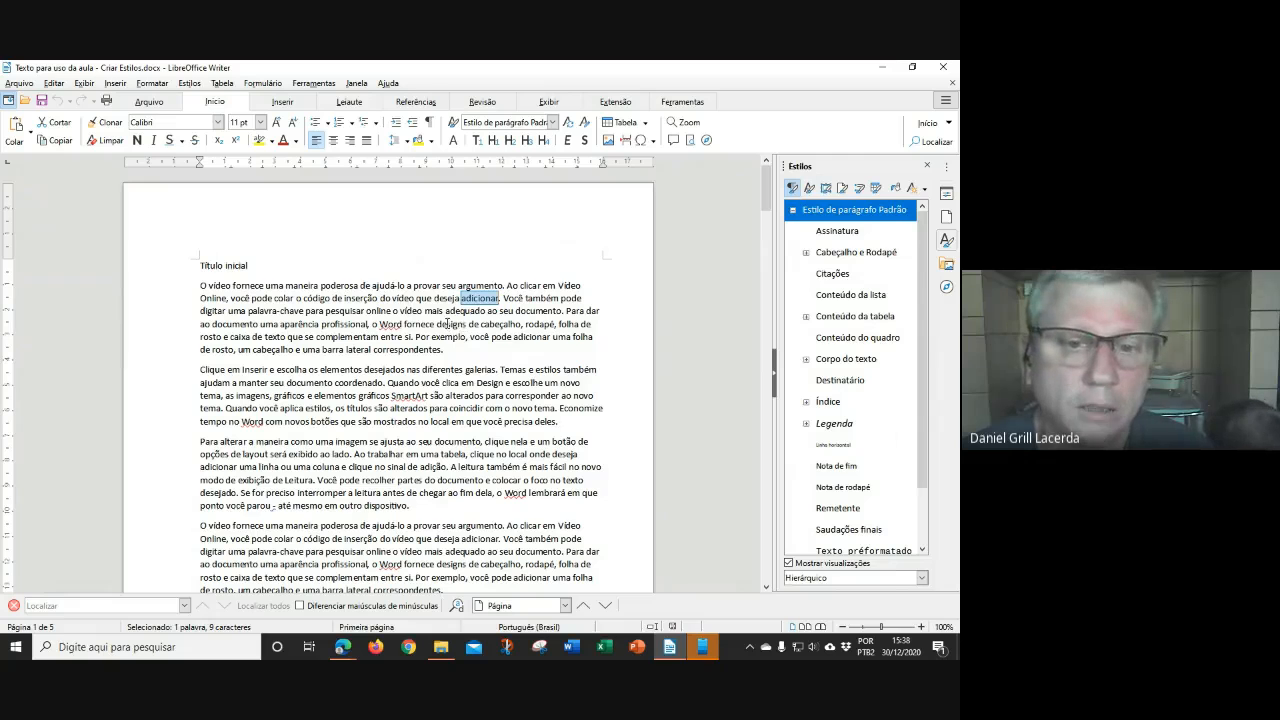
pyautogui.click(368, 322)
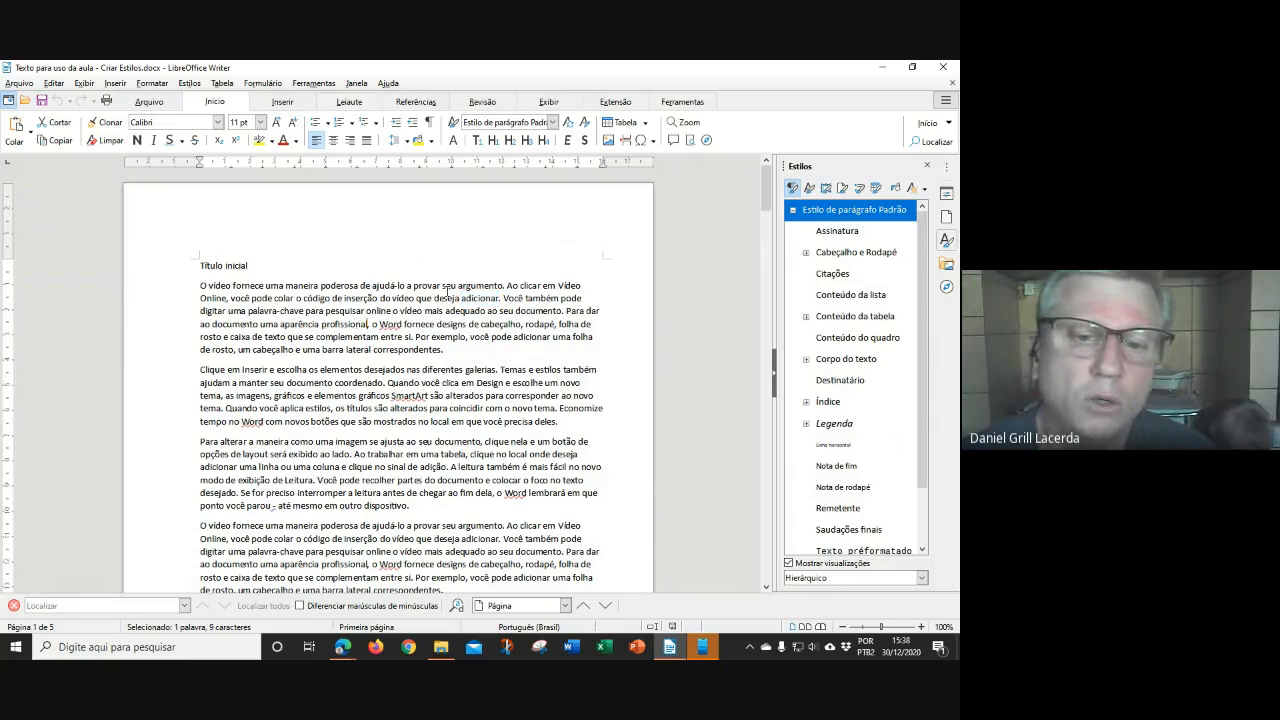
pyautogui.moveTo(200, 285); pyautogui.dragTo(463, 349)
pyautogui.click(463, 349)
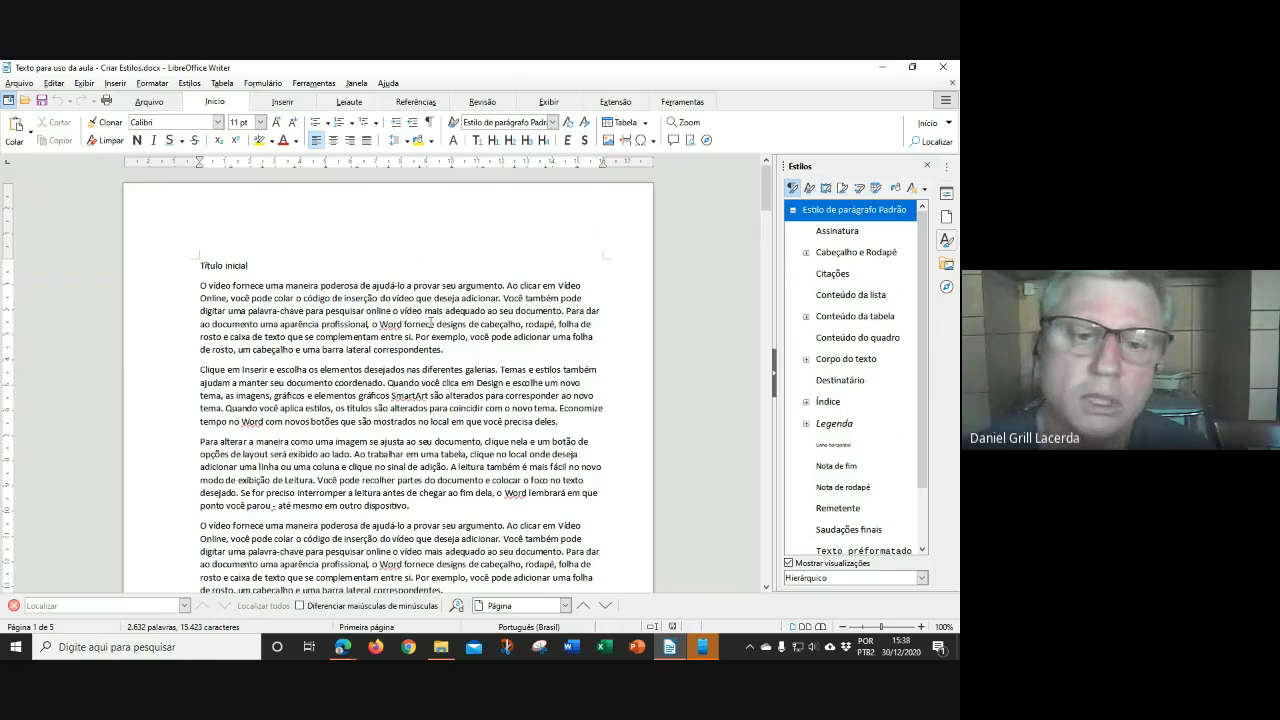
pyautogui.moveTo(319, 325); pyautogui.dragTo(441, 325)
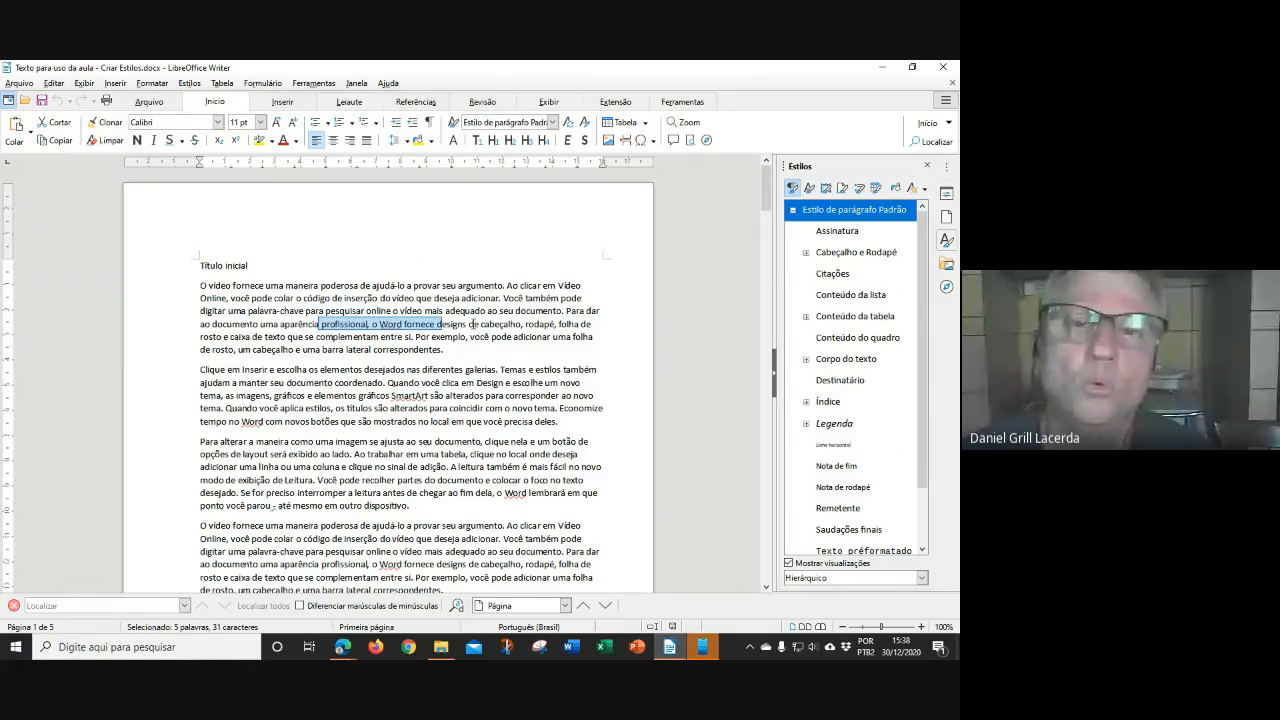
pyautogui.click(480, 308)
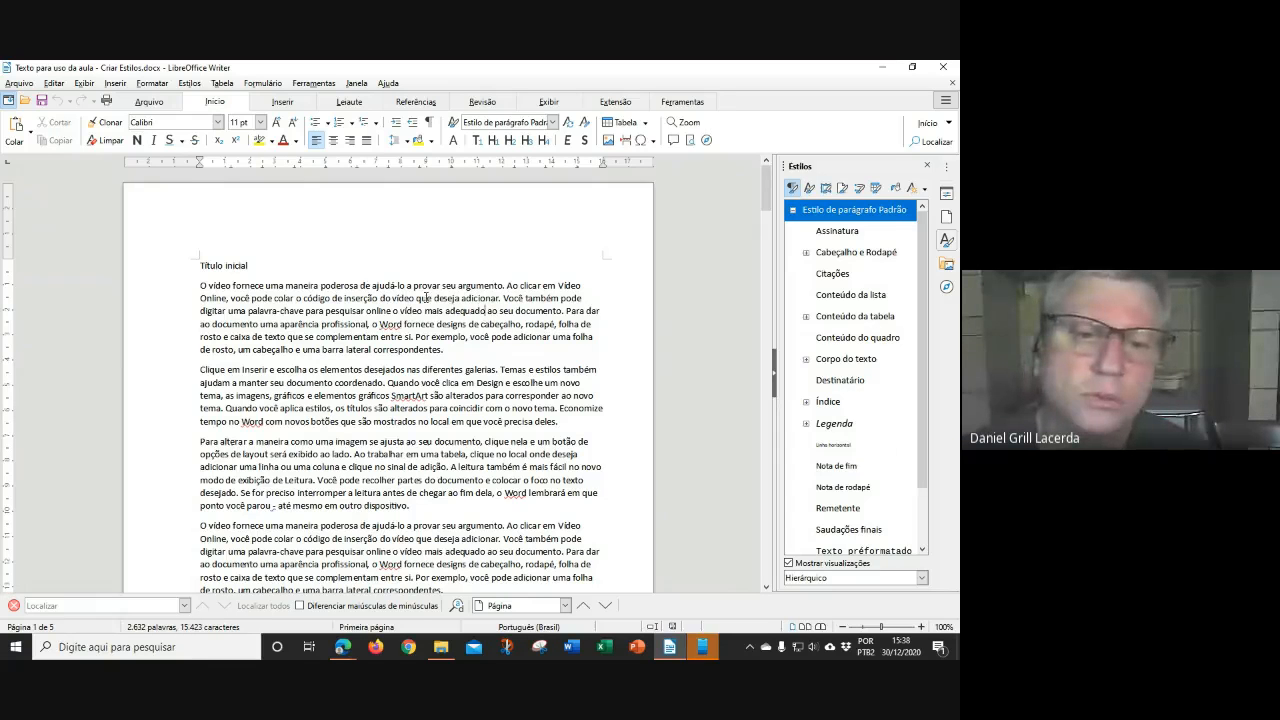
pyautogui.moveTo(201, 285); pyautogui.dragTo(444, 350)
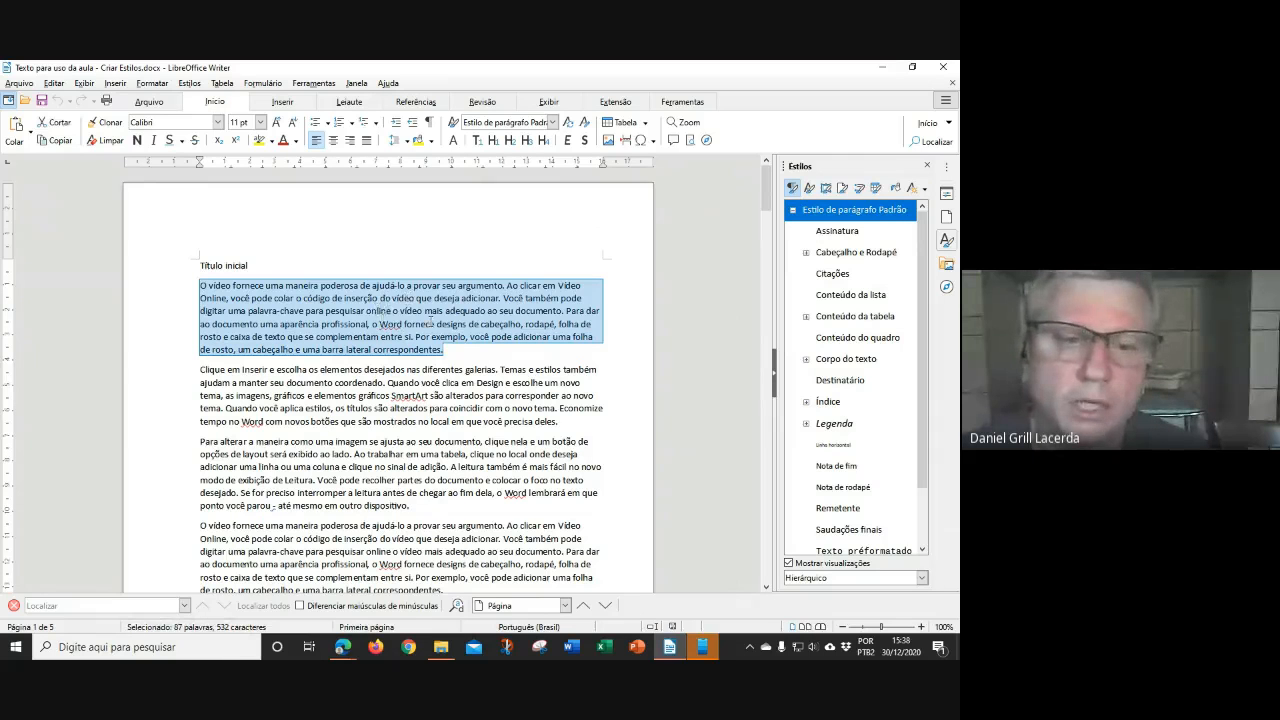
pyautogui.click(380, 312)
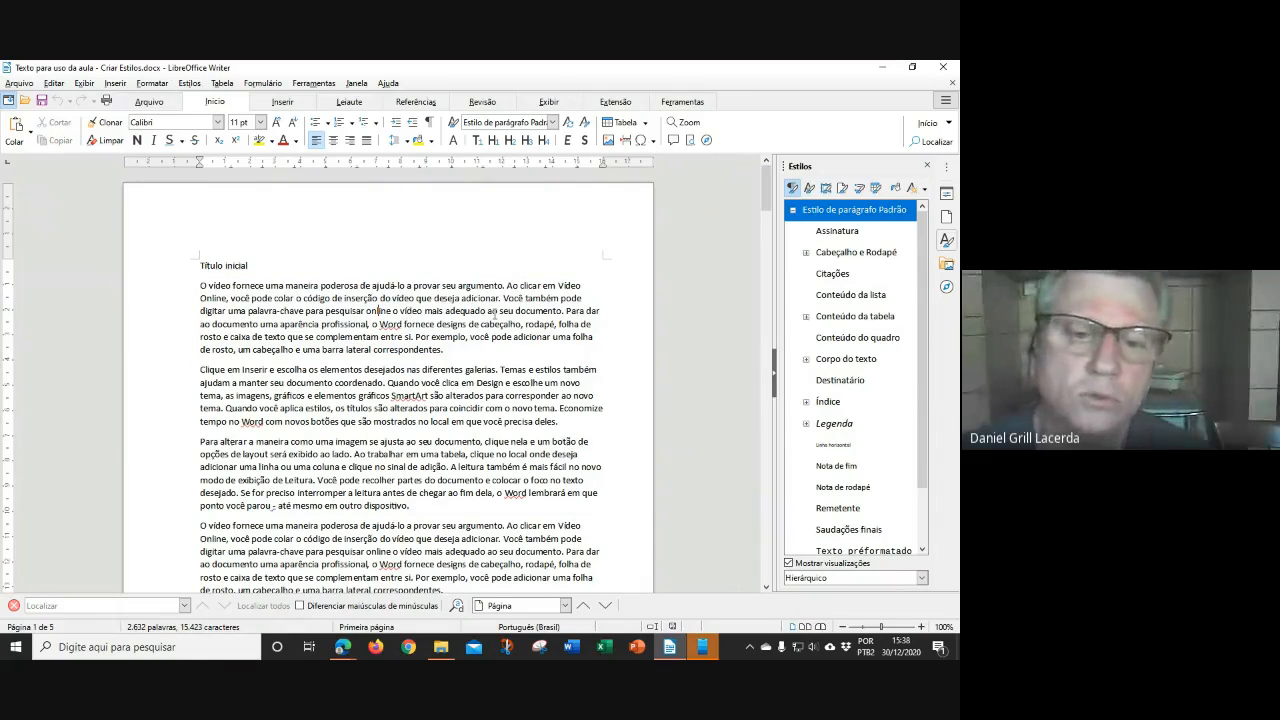
# Close the Styles panel and toggle the sidebar collapse handle, leaving the sidebar shown
pyautogui.click(929, 167)
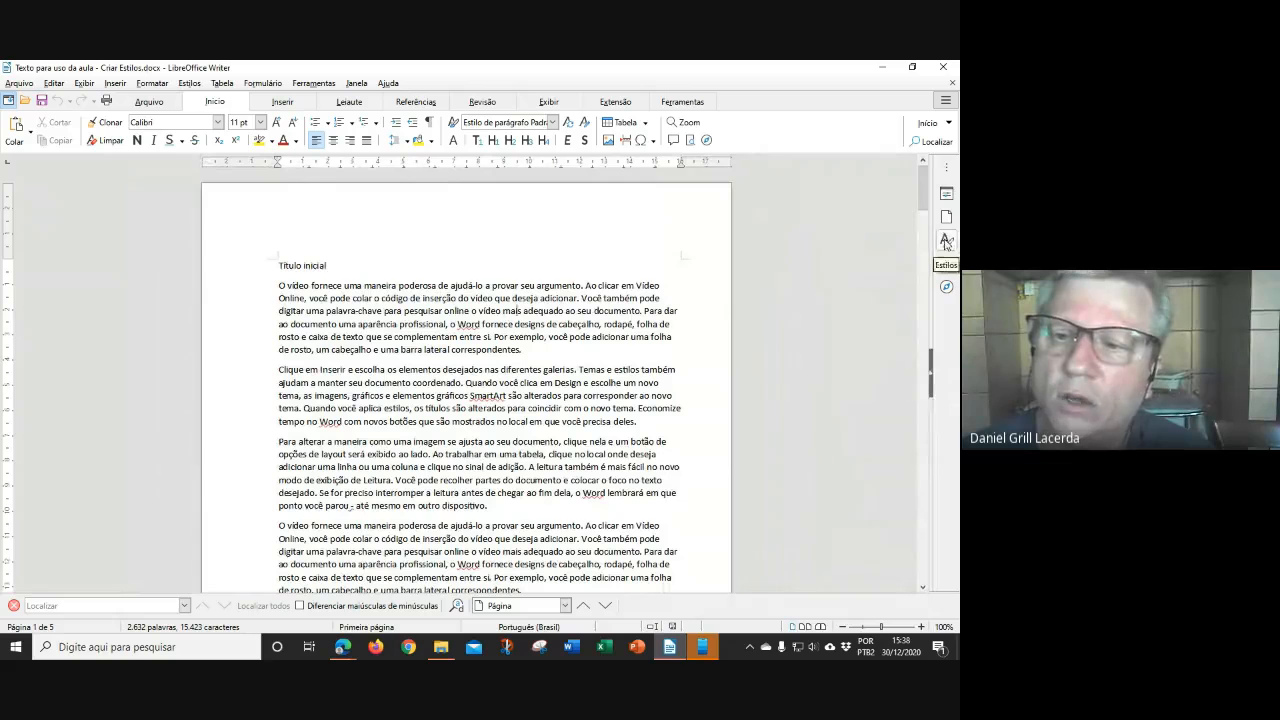
pyautogui.click(928, 388)
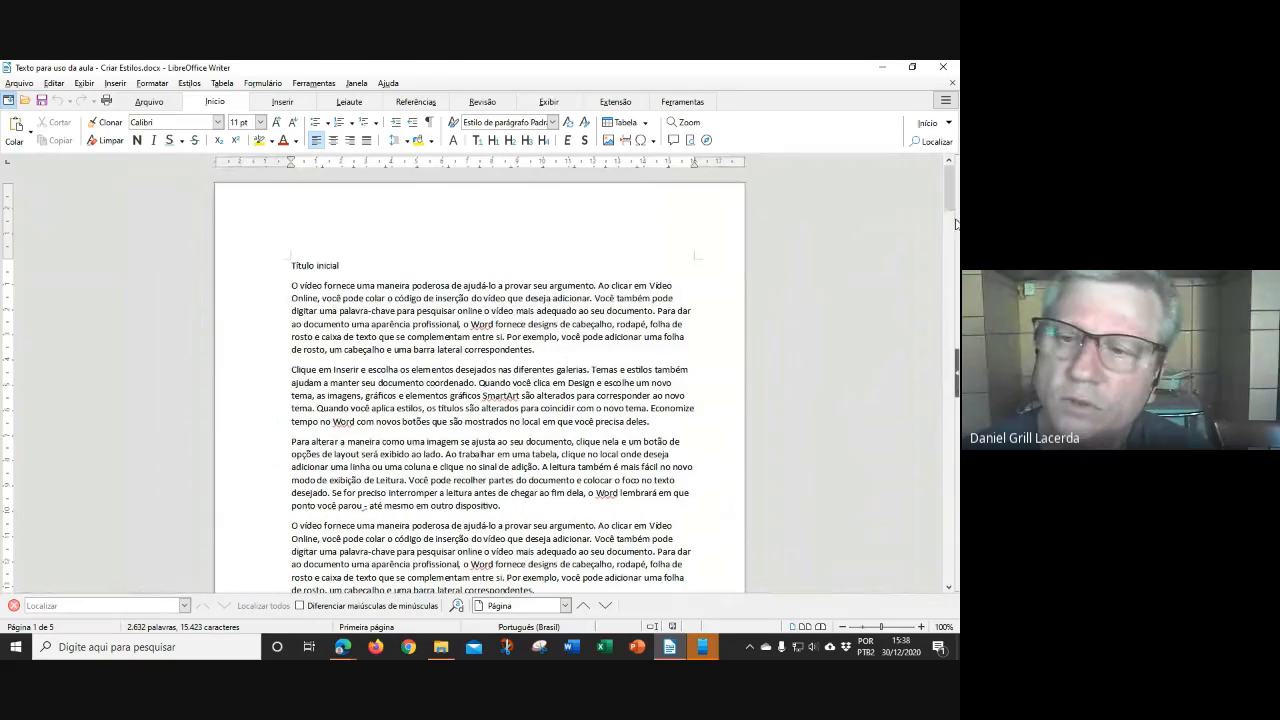
pyautogui.click(956, 378)
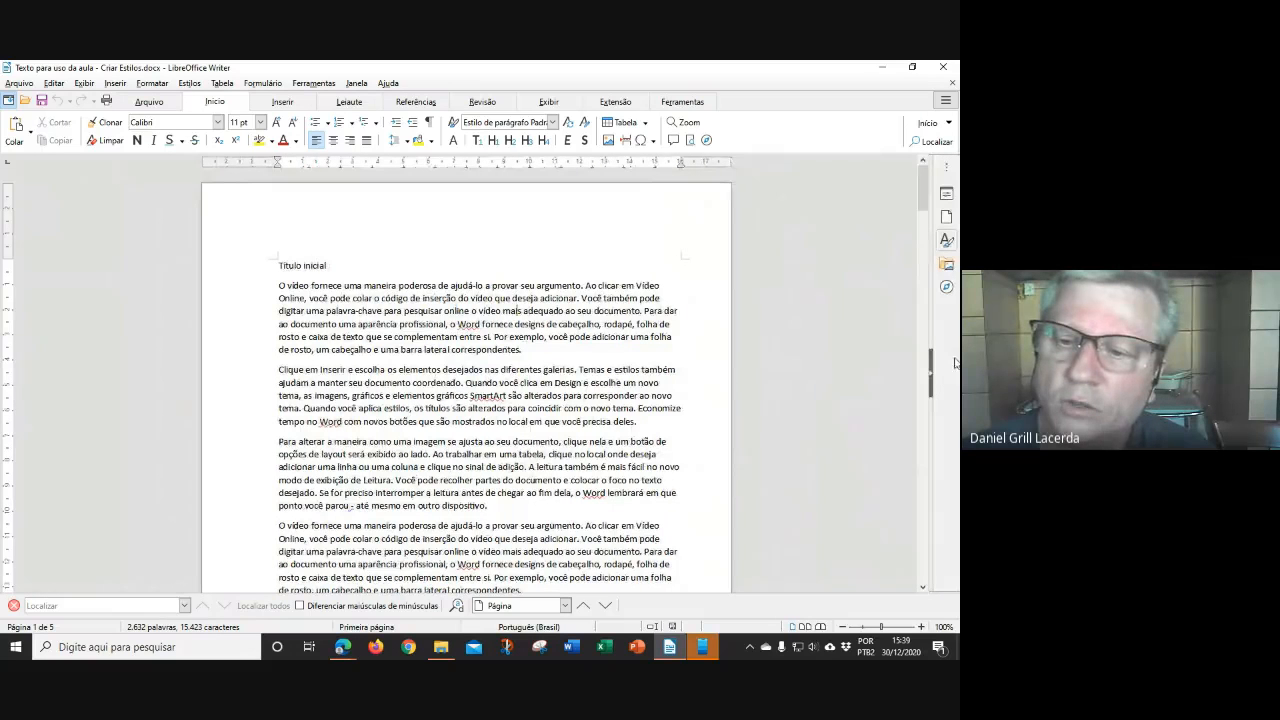
pyautogui.click(931, 380)
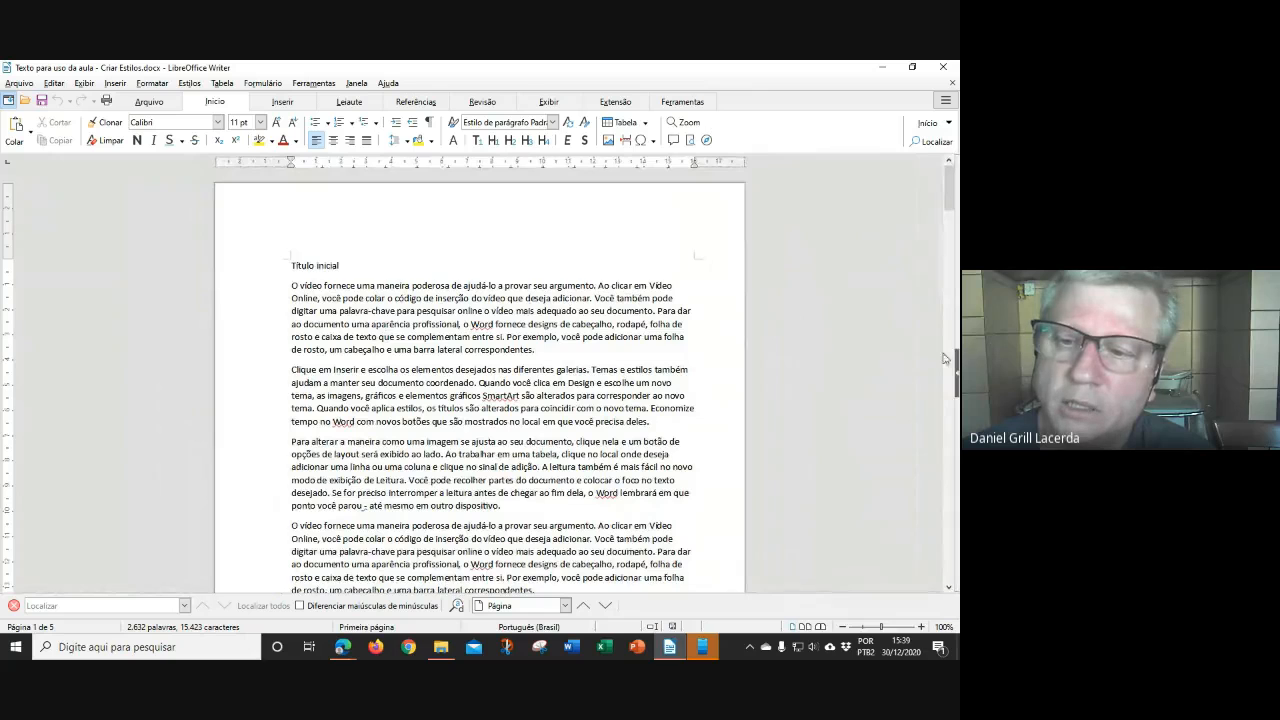
pyautogui.click(956, 376)
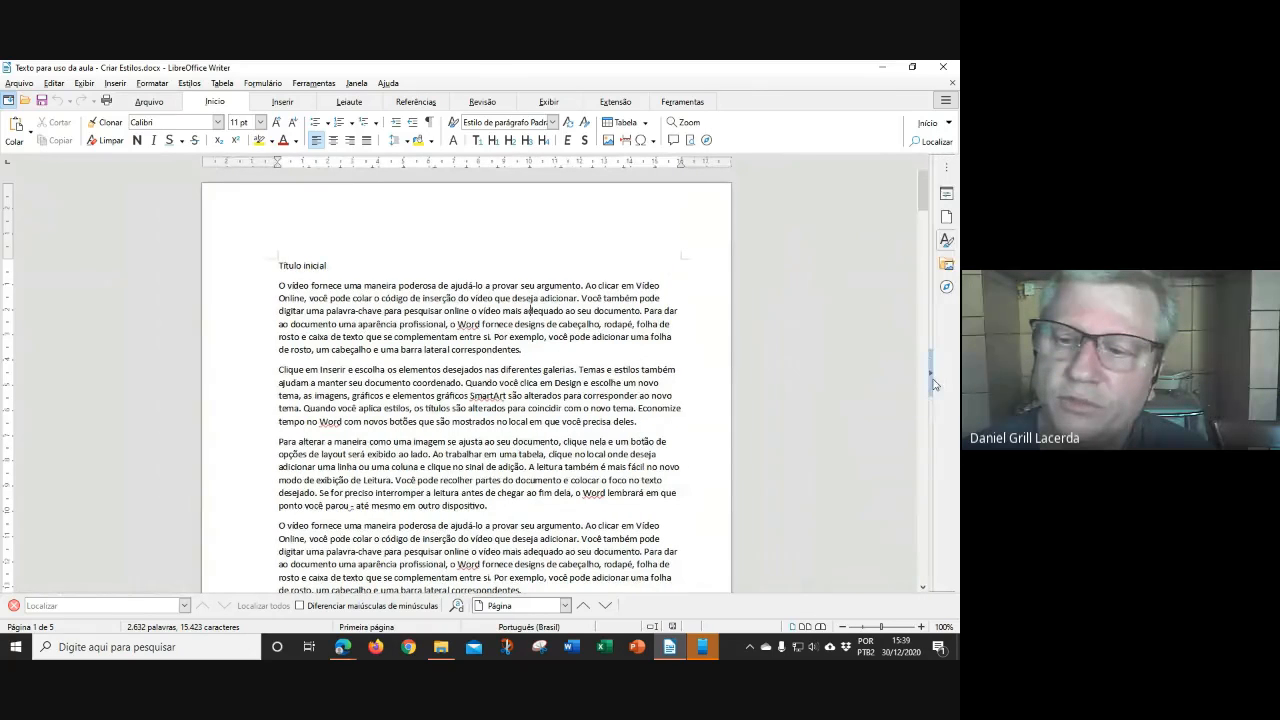
pyautogui.click(932, 380)
pyautogui.click(956, 378)
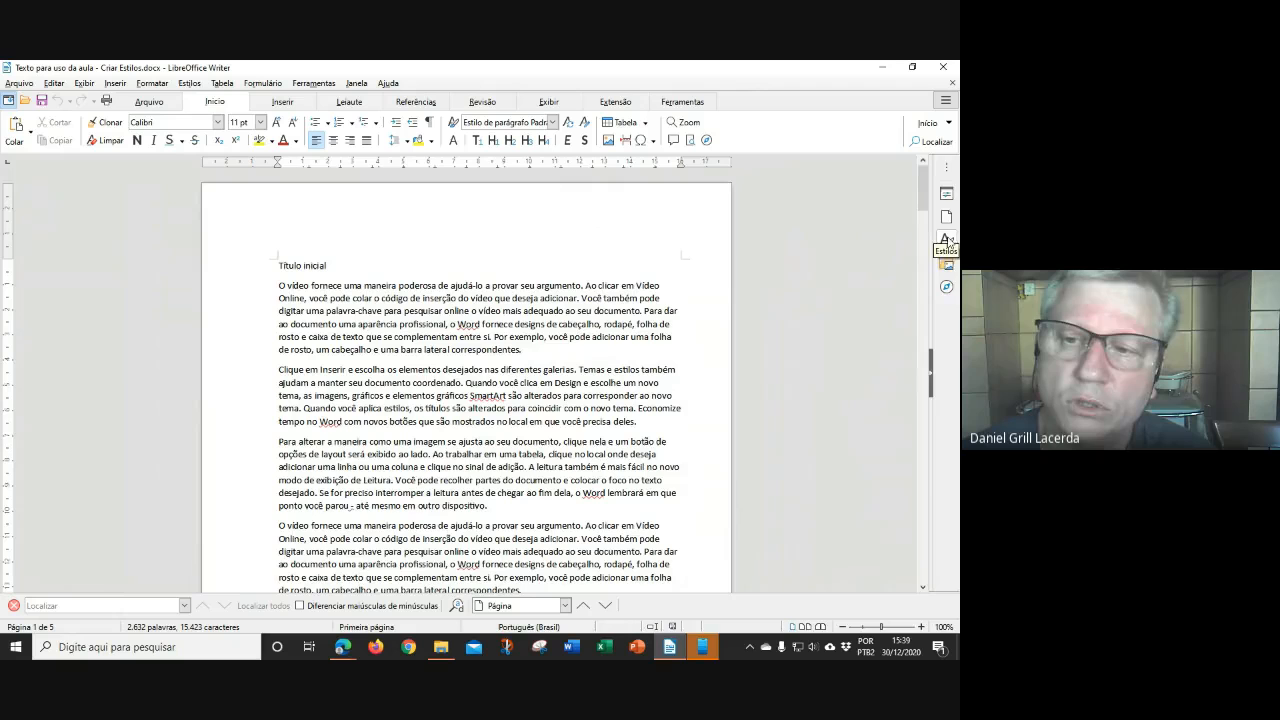
# Reopen the Styles deck from the sidebar's Estilos icon
pyautogui.click(947, 239)
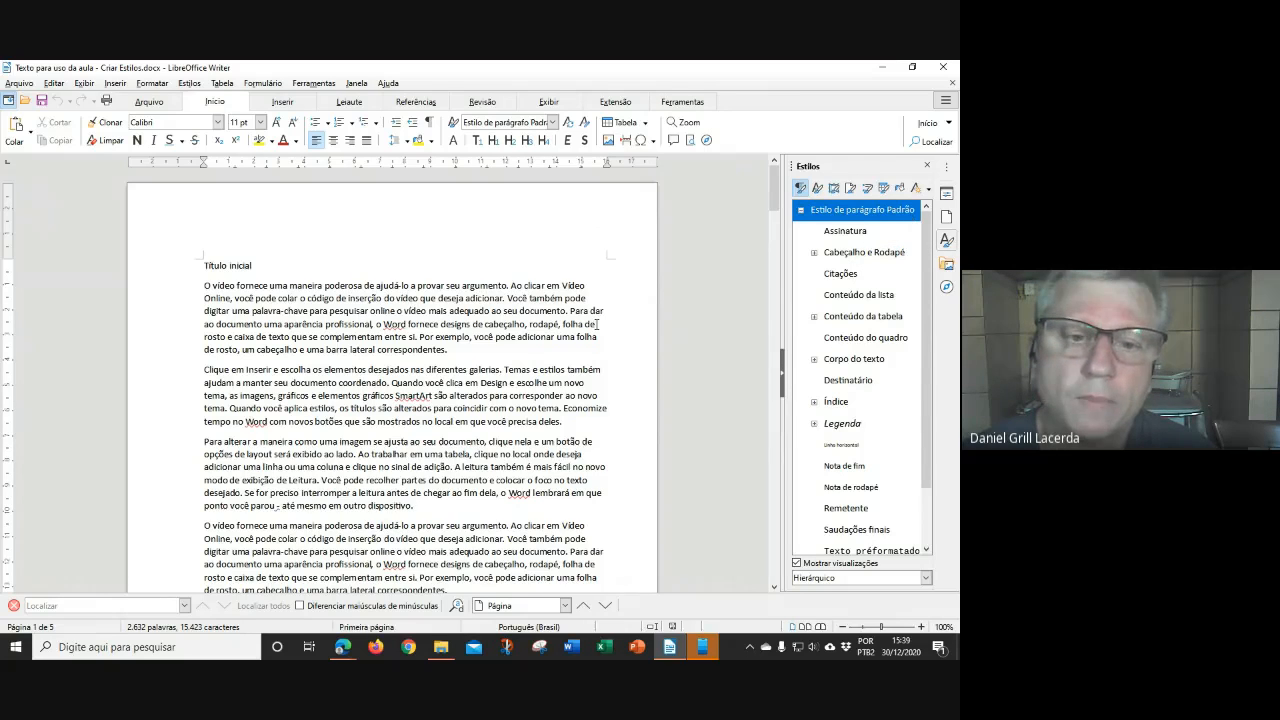
pyautogui.doubleClick(206, 285)
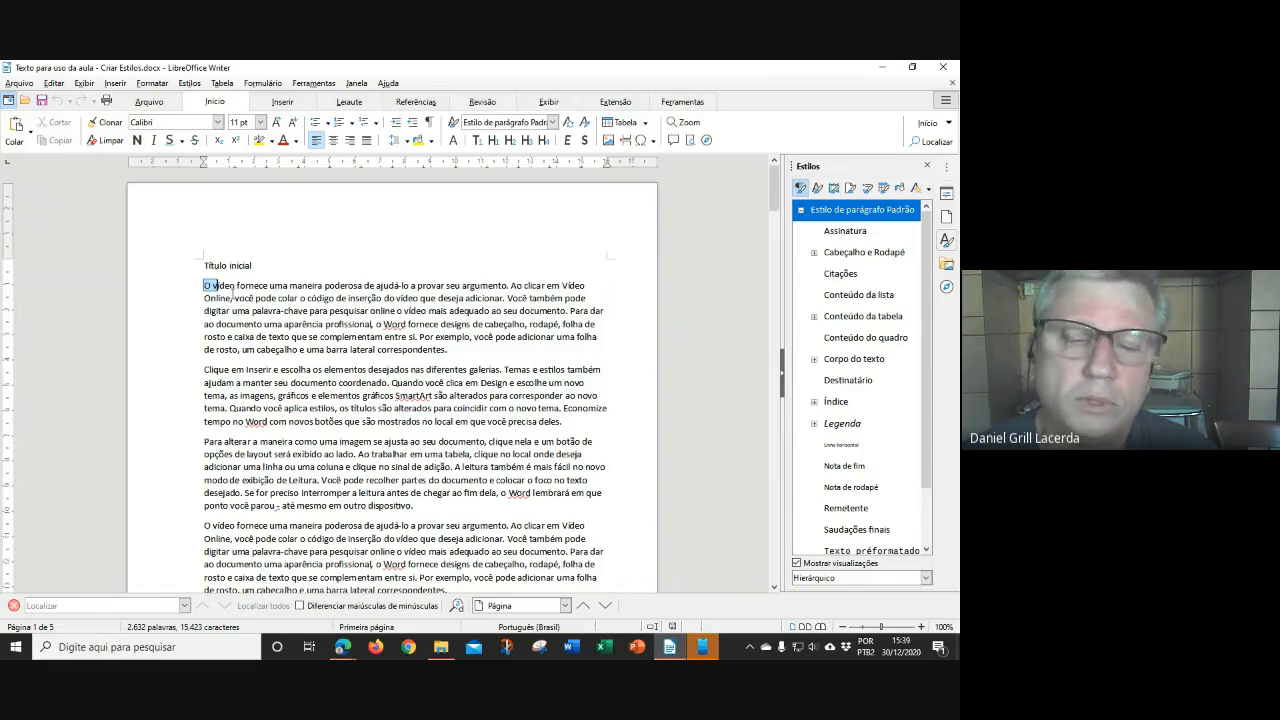
pyautogui.moveTo(232, 296); pyautogui.dragTo(447, 350)
pyautogui.moveTo(206, 369); pyautogui.dragTo(550, 408)
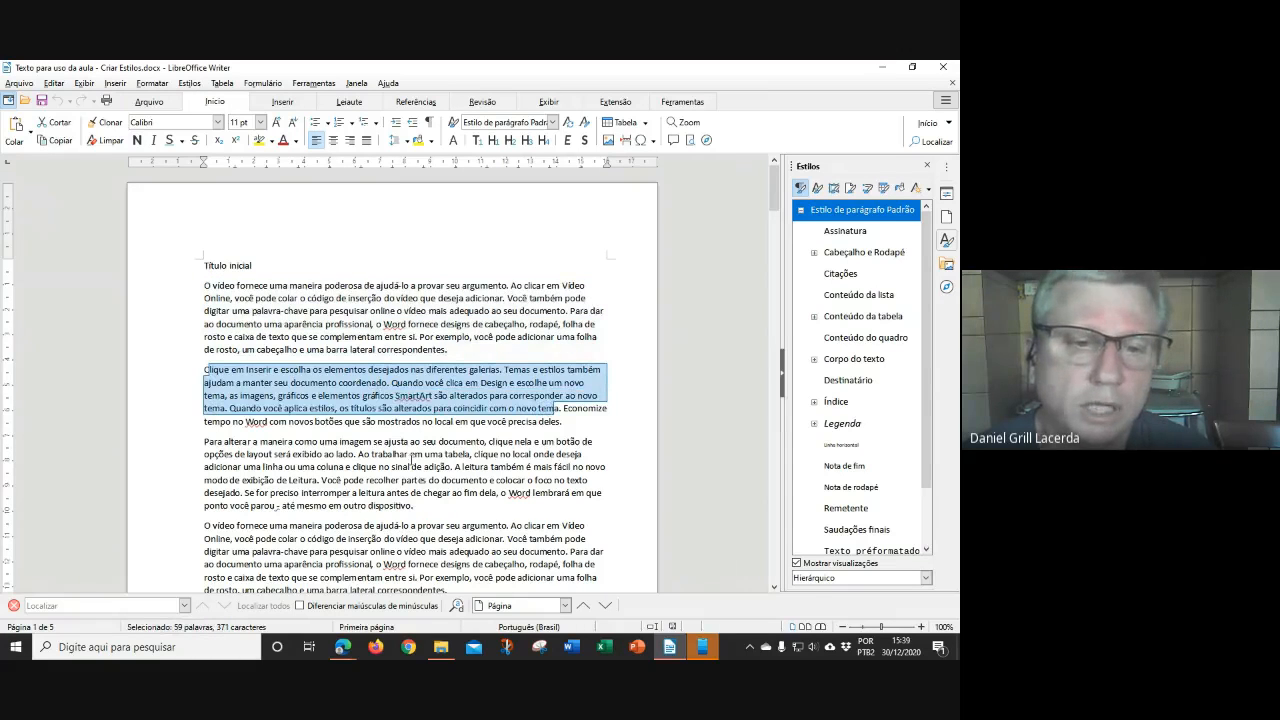
pyautogui.click(233, 267)
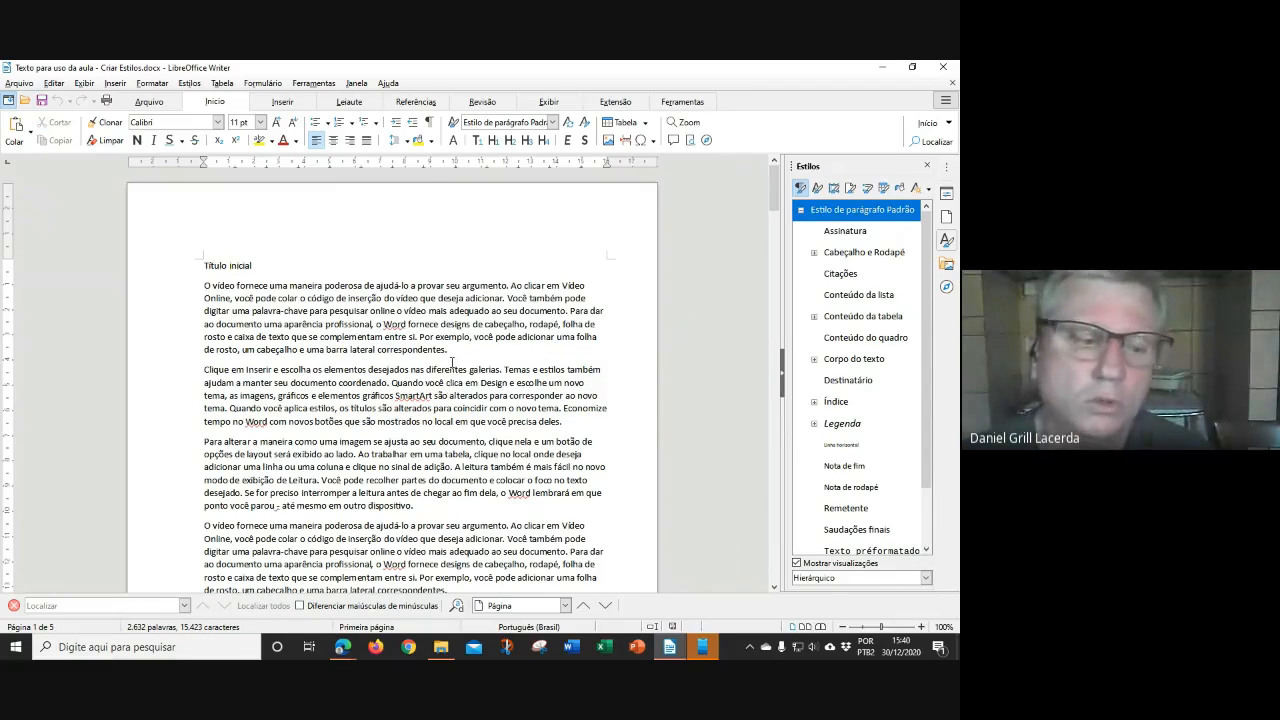
pyautogui.scroll(-2, 452, 362)
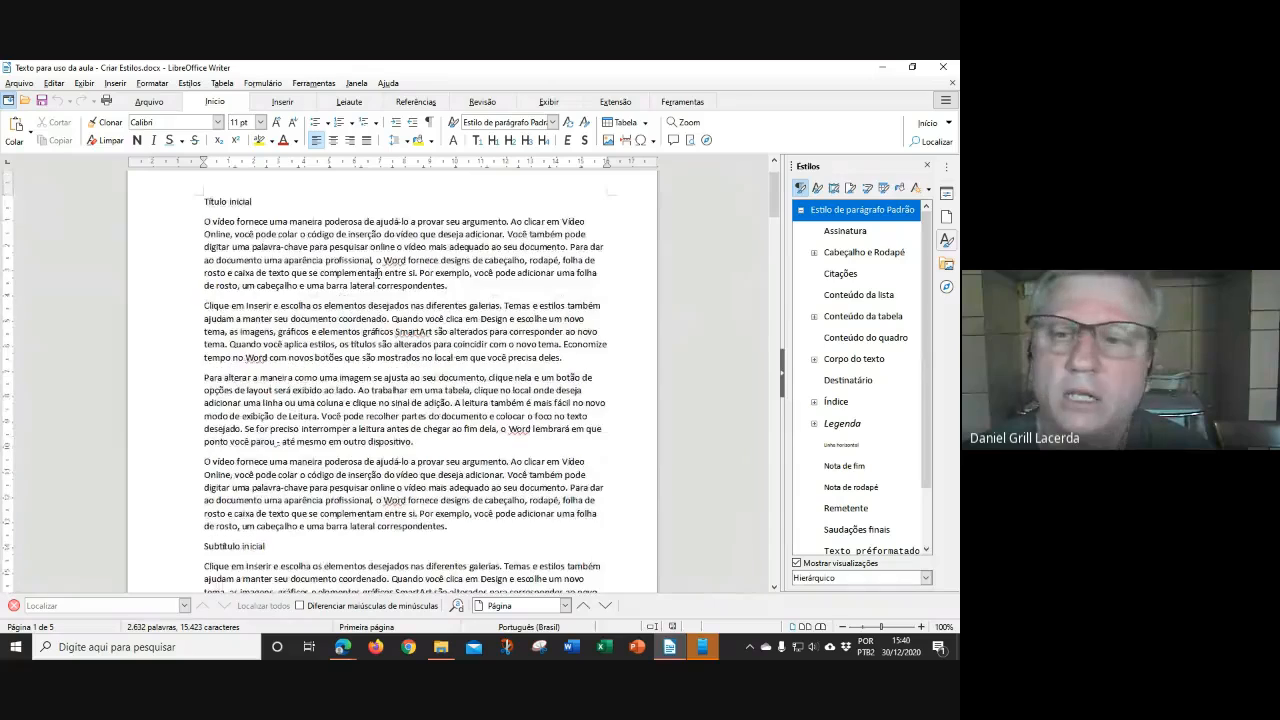
pyautogui.scroll(-4, 400, 350)
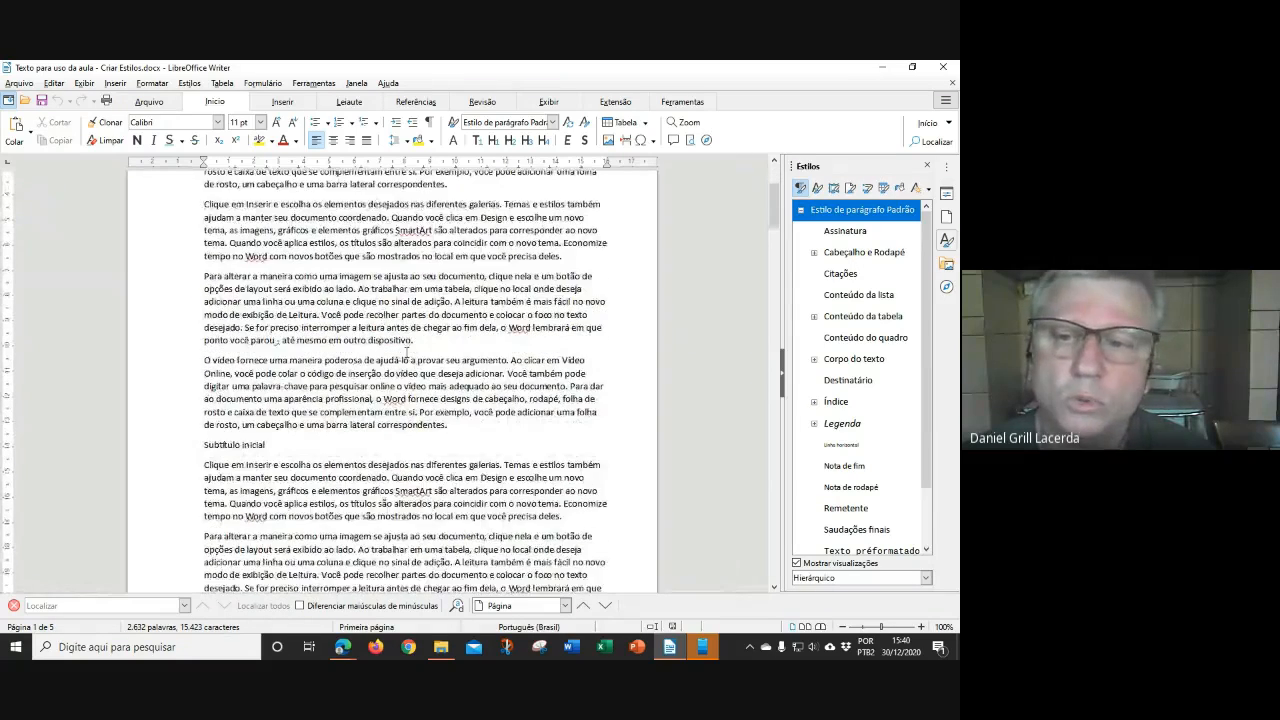
pyautogui.scroll(-6, 397, 323)
pyautogui.scroll(12, 396, 318)
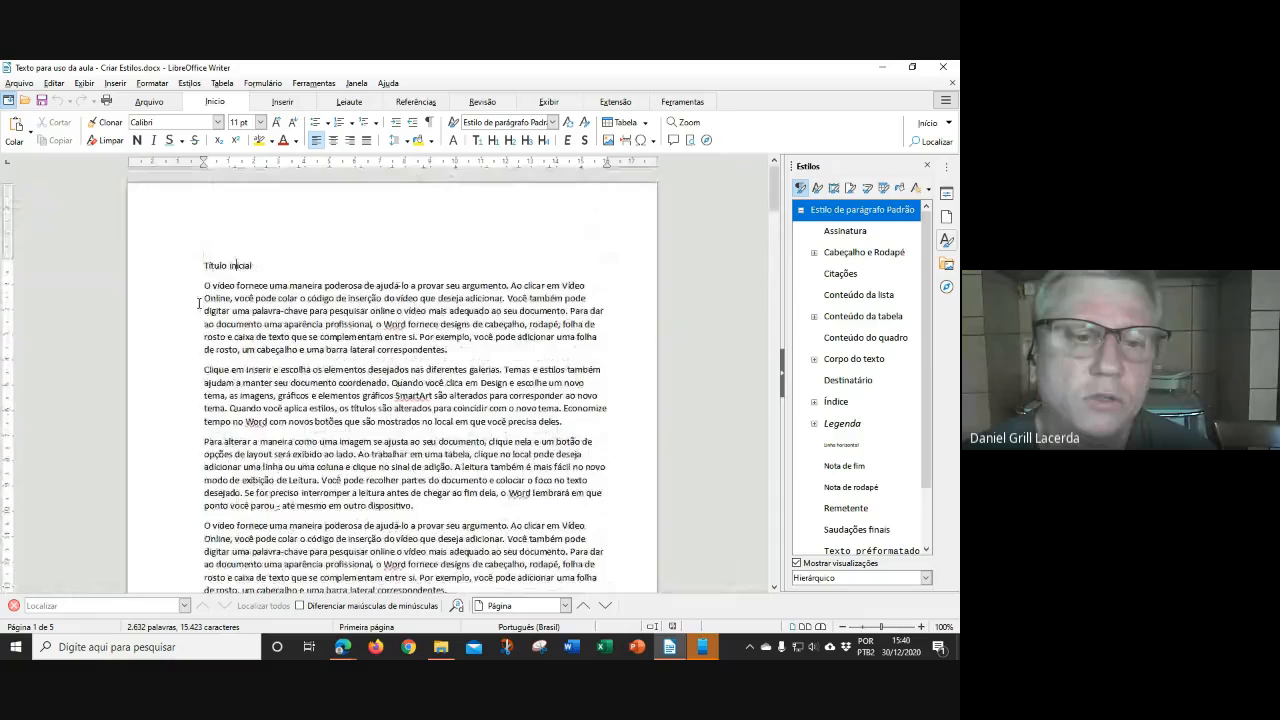
pyautogui.moveTo(203, 285); pyautogui.dragTo(447, 350)
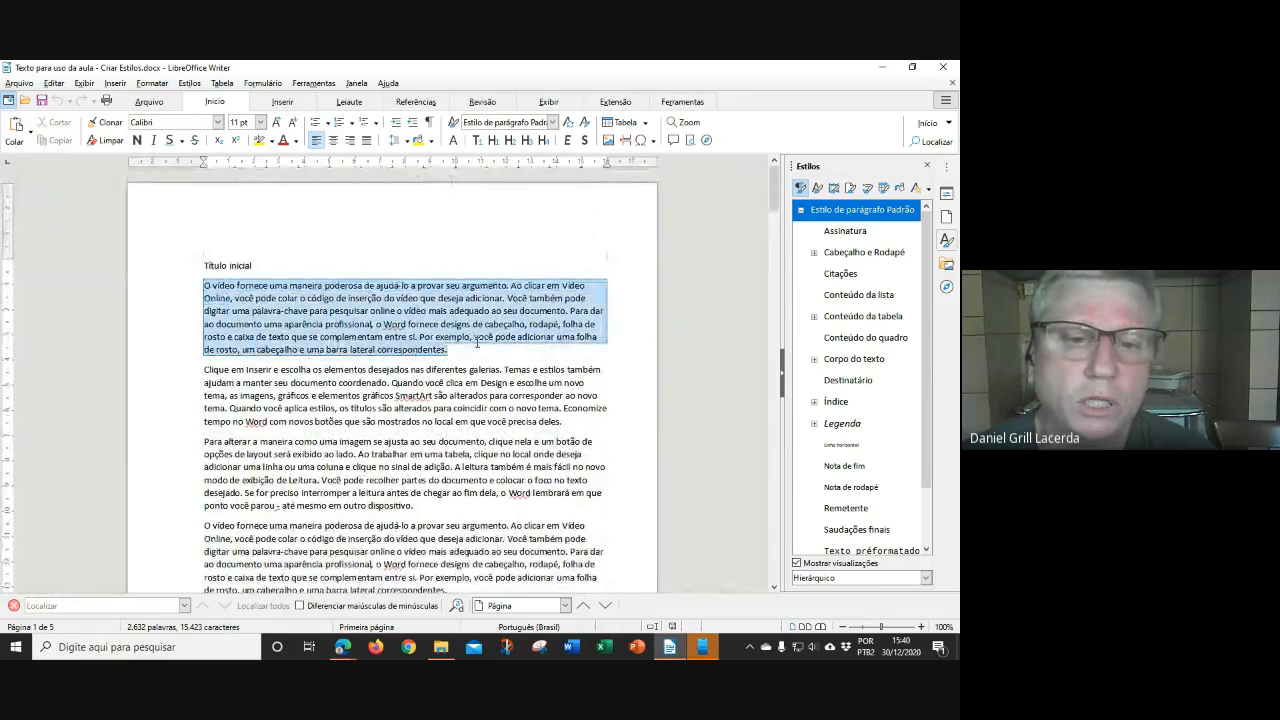
pyautogui.click(348, 141)
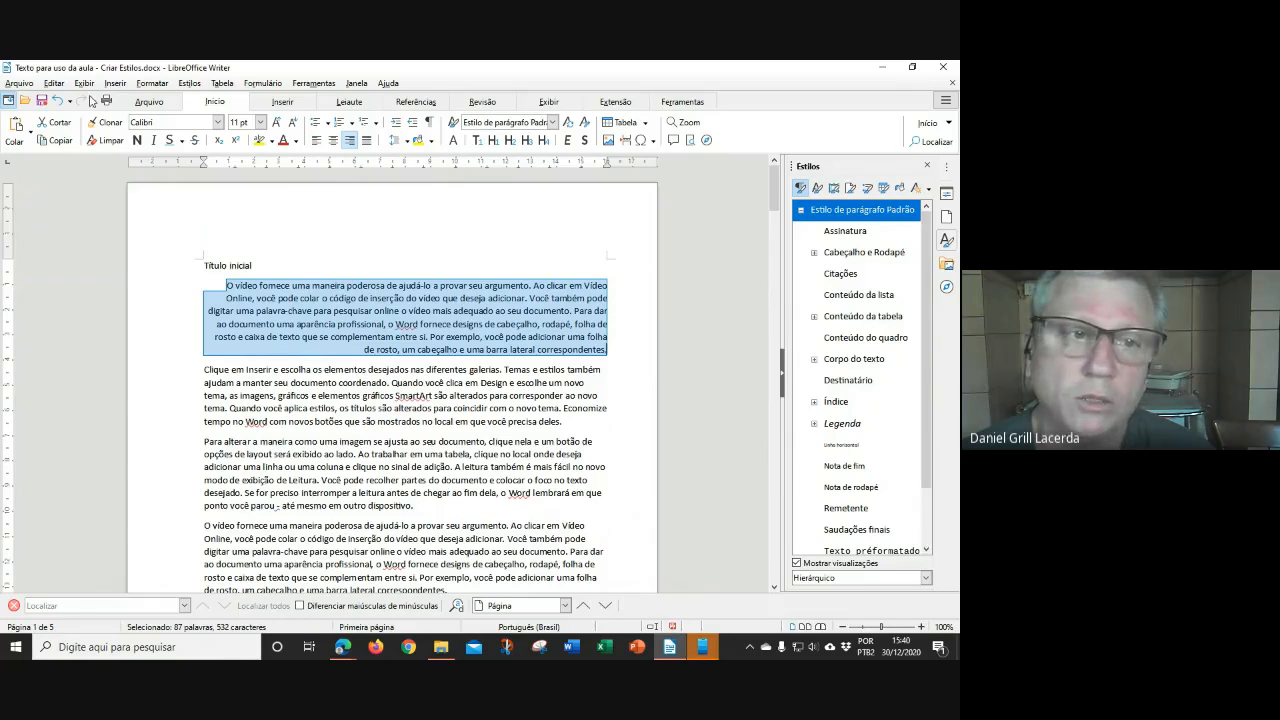
pyautogui.click(57, 100)
pyautogui.click(447, 383)
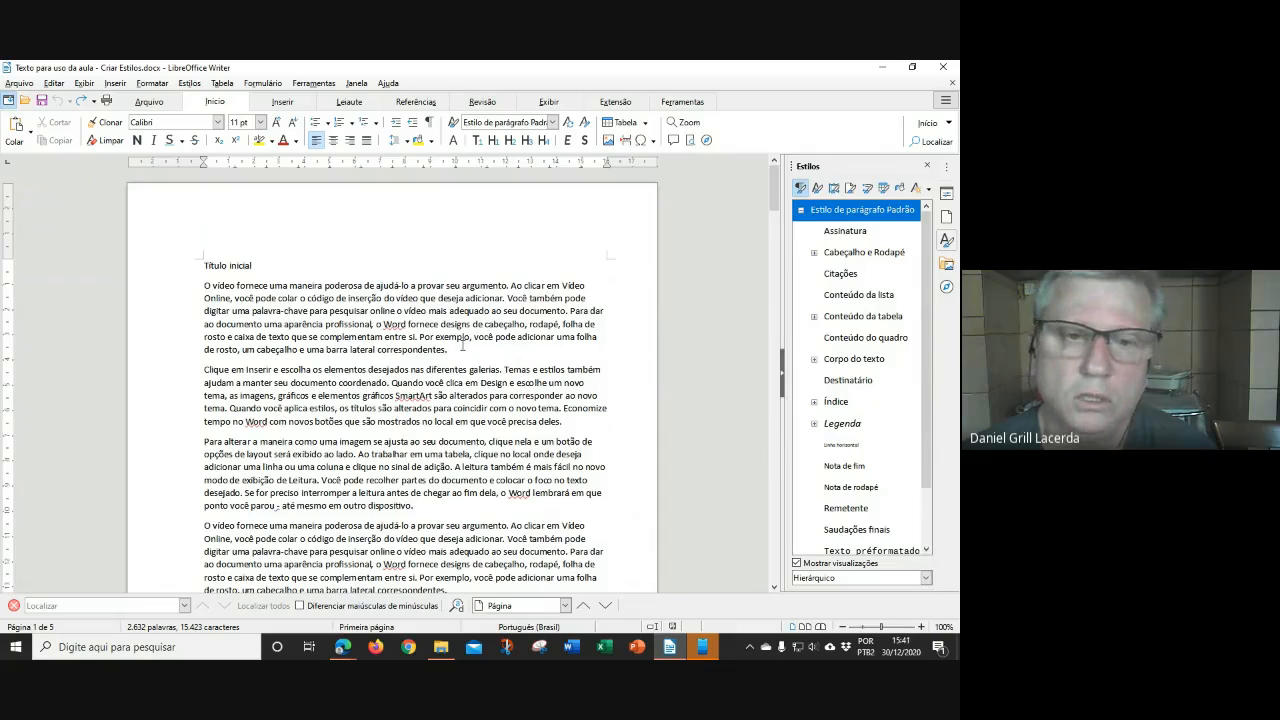
# Open Modificar for Estilo de parágrafo Padrão and move its dialog aside
pyautogui.rightClick(850, 213)
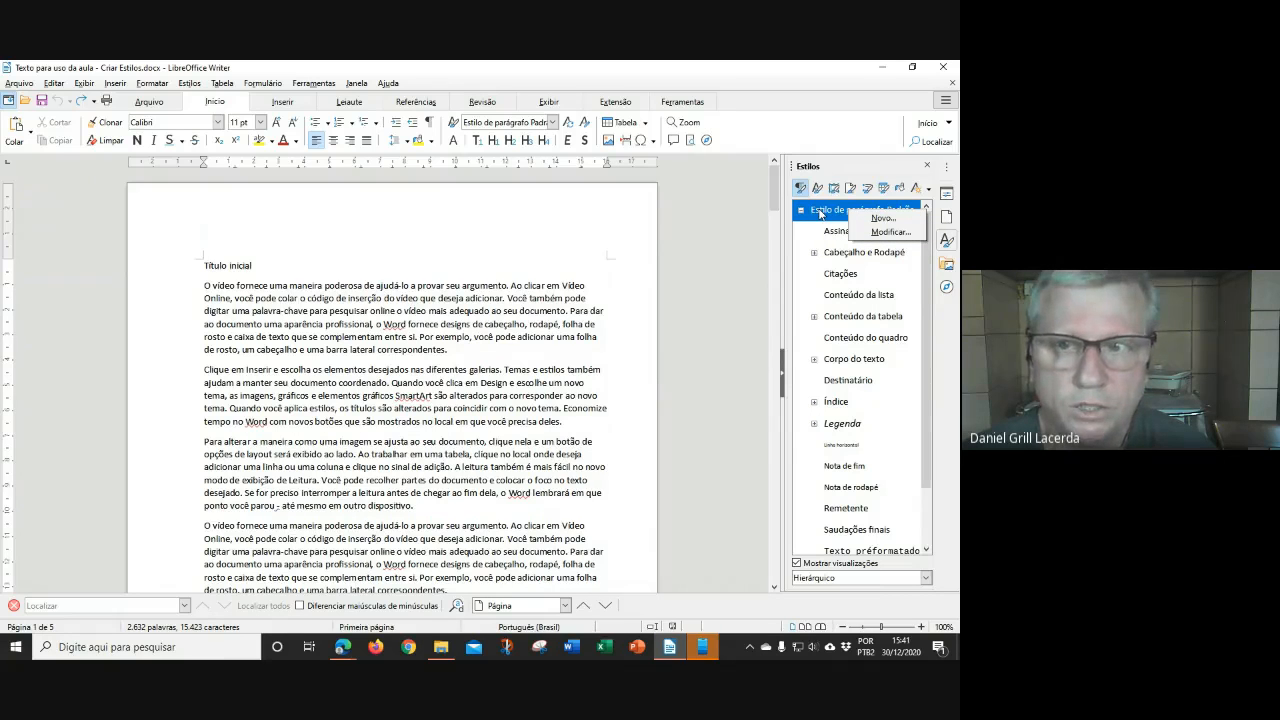
pyautogui.click(889, 232)
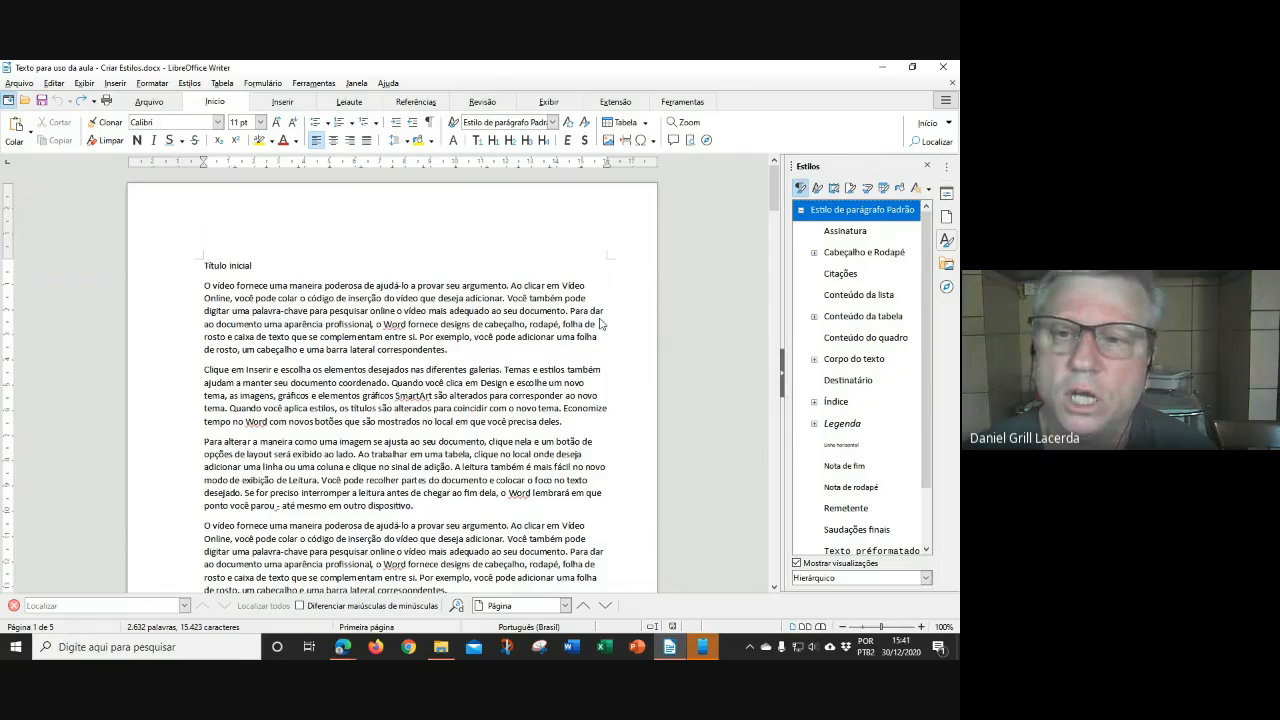
pyautogui.moveTo(503, 157); pyautogui.dragTo(705, 215)
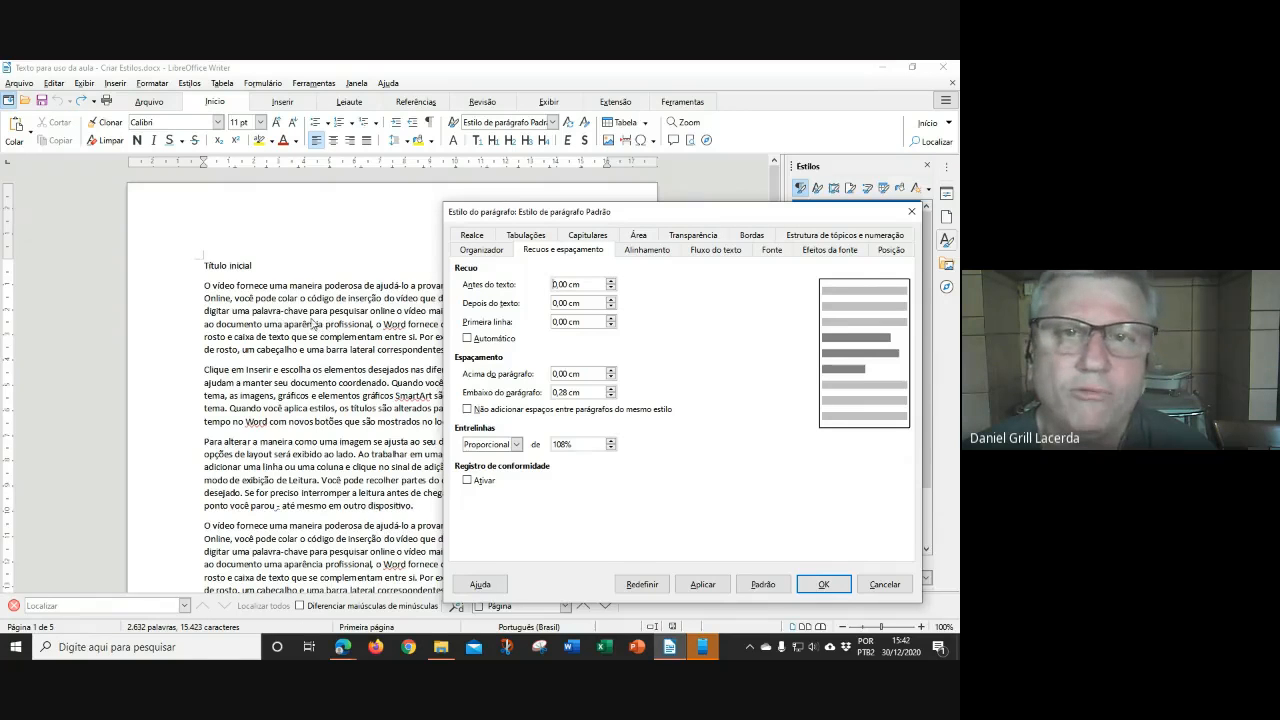
# Set the Padrão style's font to Book Antiqua 12 pt and apply it
pyautogui.click(771, 252)
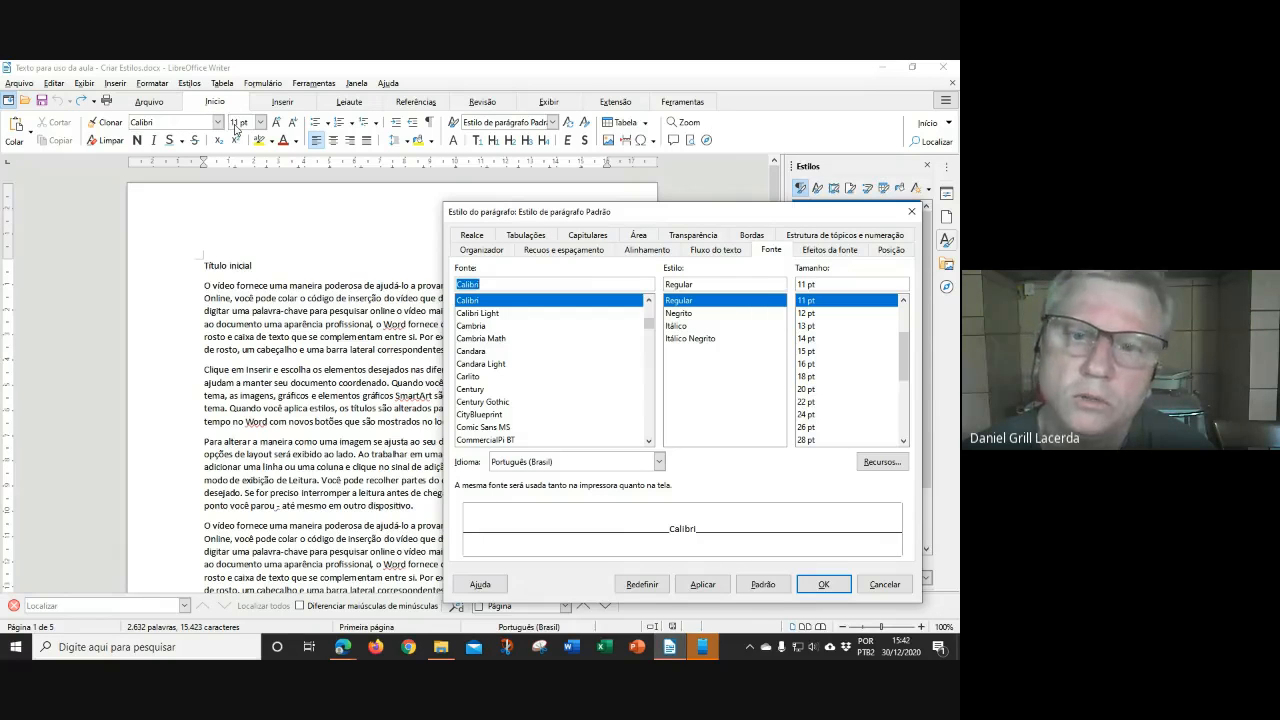
pyautogui.click(815, 316)
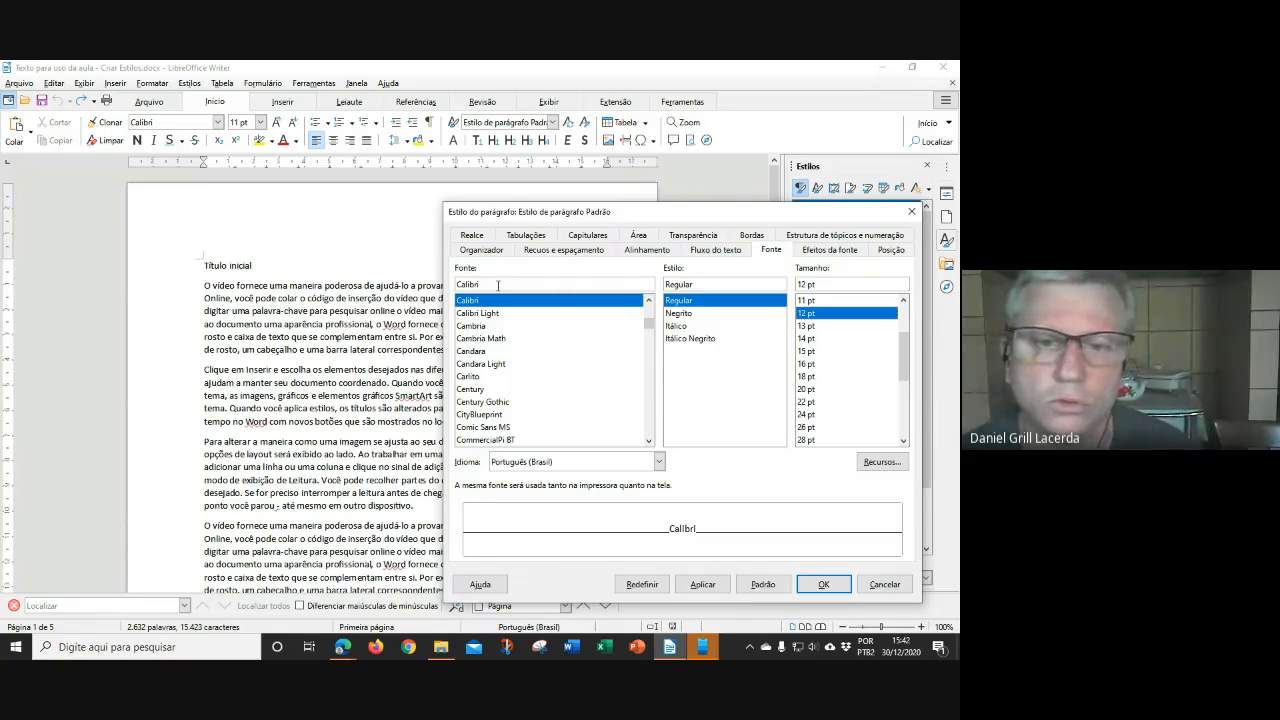
pyautogui.moveTo(497, 284); pyautogui.dragTo(416, 284)
pyautogui.write('Book Antiqua')
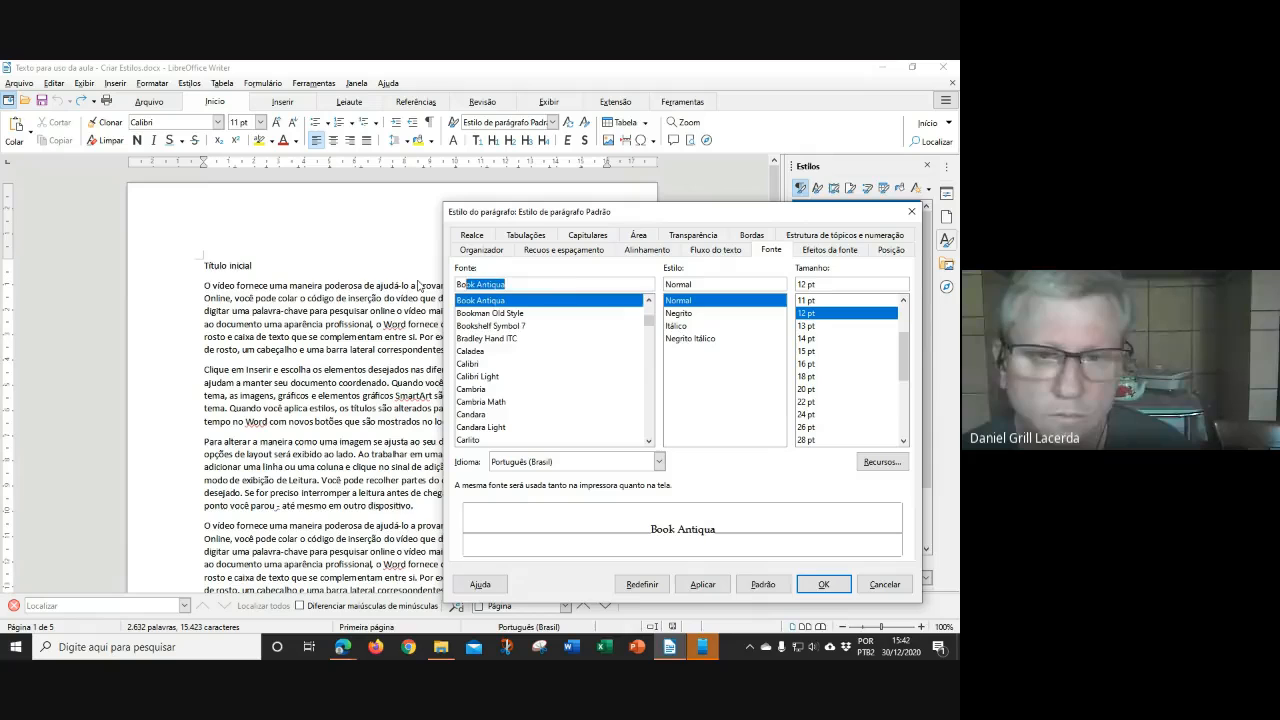
pyautogui.click(487, 301)
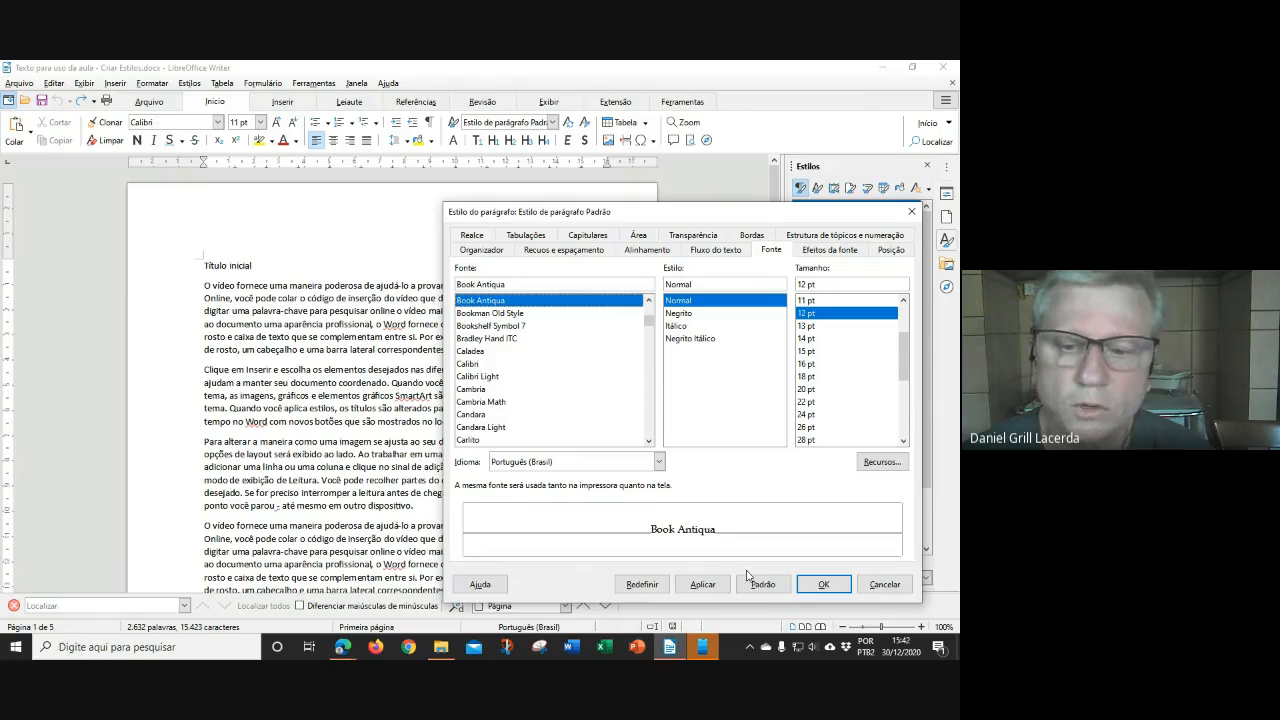
pyautogui.click(700, 585)
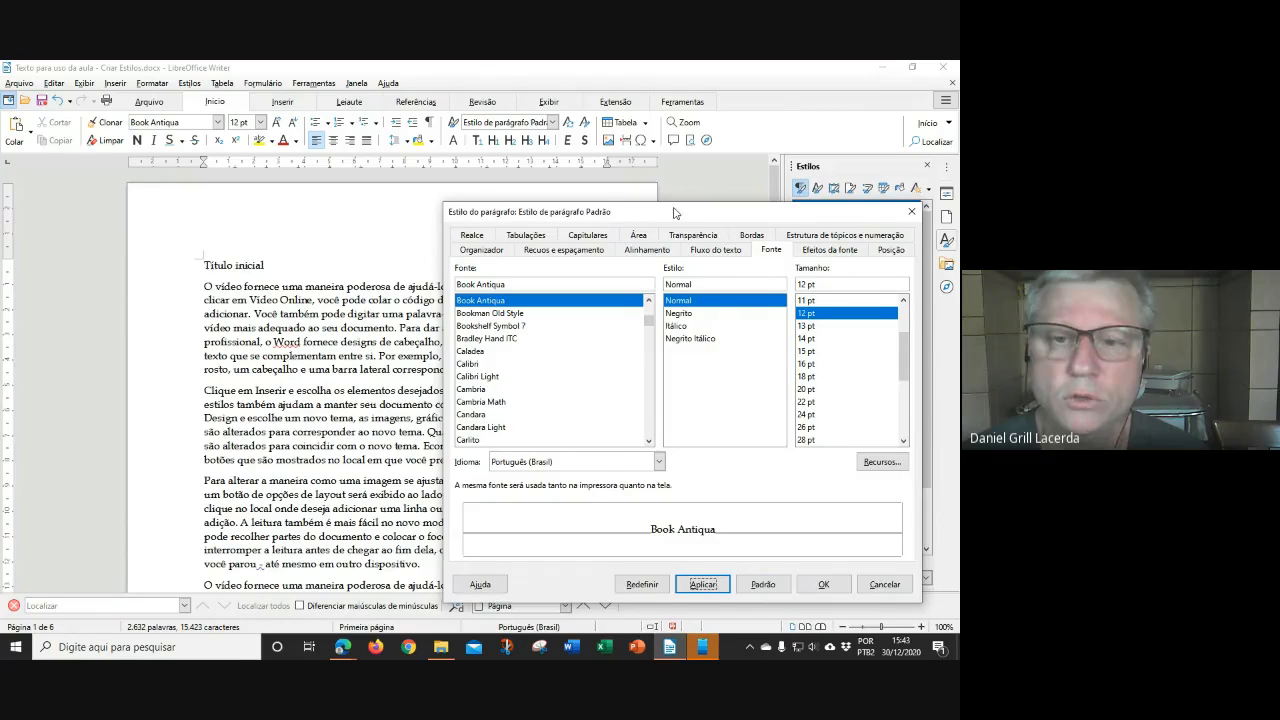
pyautogui.moveTo(676, 211); pyautogui.dragTo(679, 203)
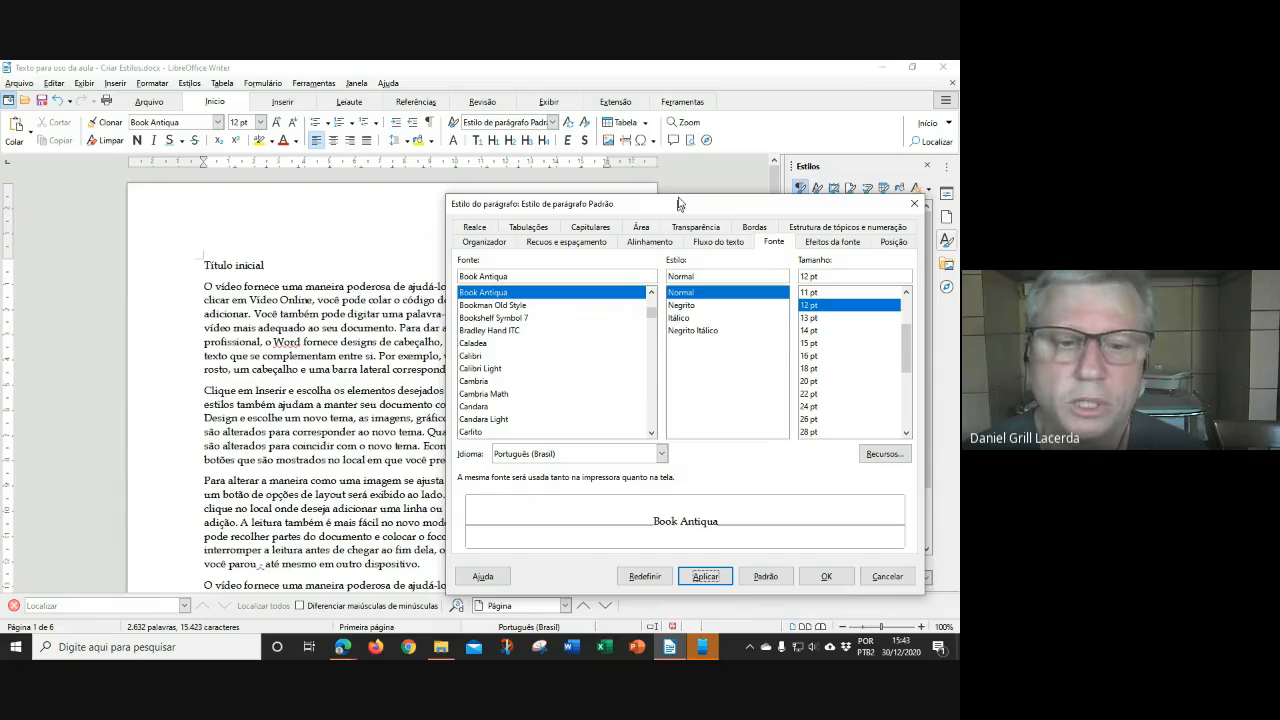
pyautogui.moveTo(679, 203); pyautogui.dragTo(690, 176)
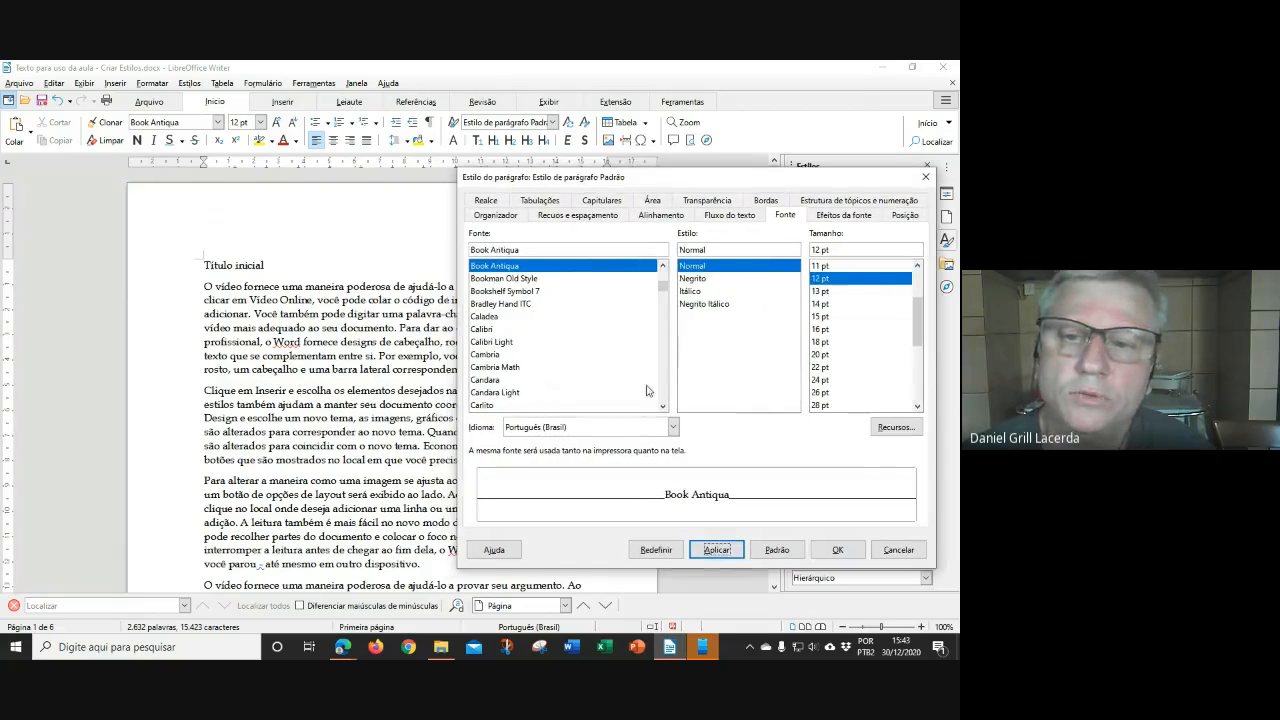
# Set the Padrão style's alignment to Justificado and apply it to the body text
pyautogui.click(659, 216)
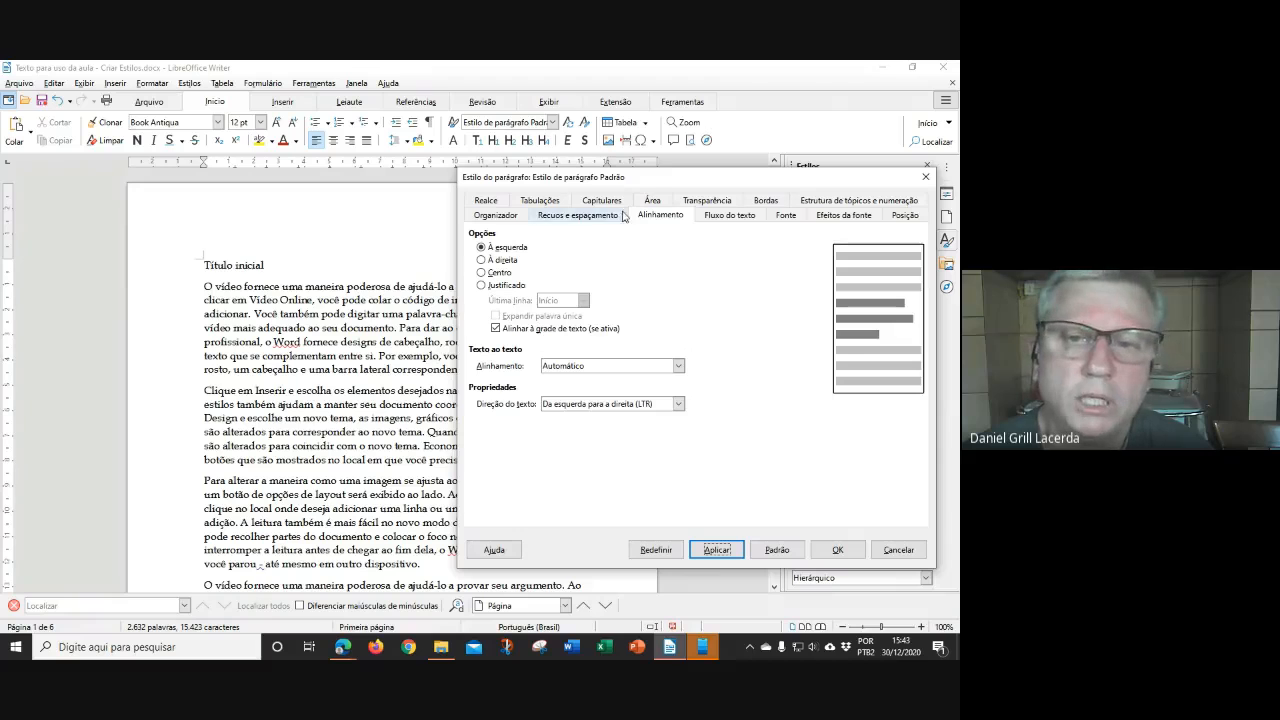
pyautogui.moveTo(650, 181); pyautogui.dragTo(371, 400)
pyautogui.moveTo(464, 398); pyautogui.dragTo(467, 398)
pyautogui.moveTo(463, 400); pyautogui.dragTo(681, 180)
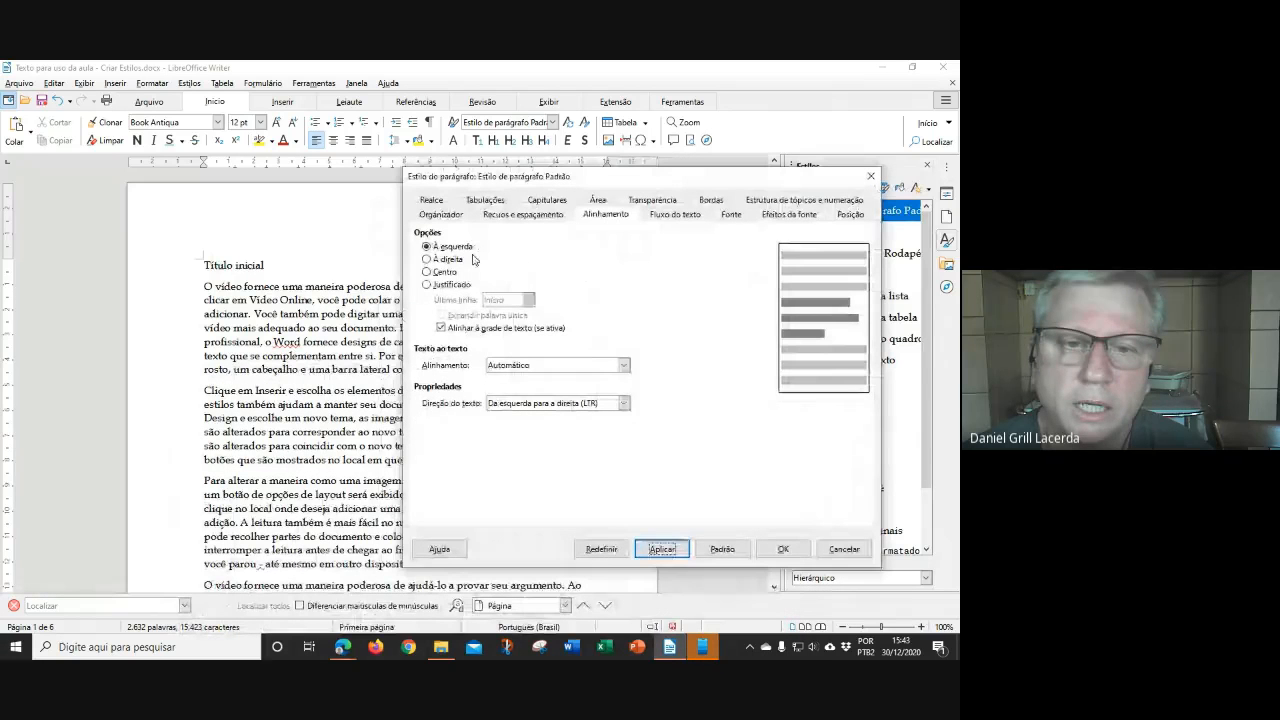
pyautogui.click(427, 285)
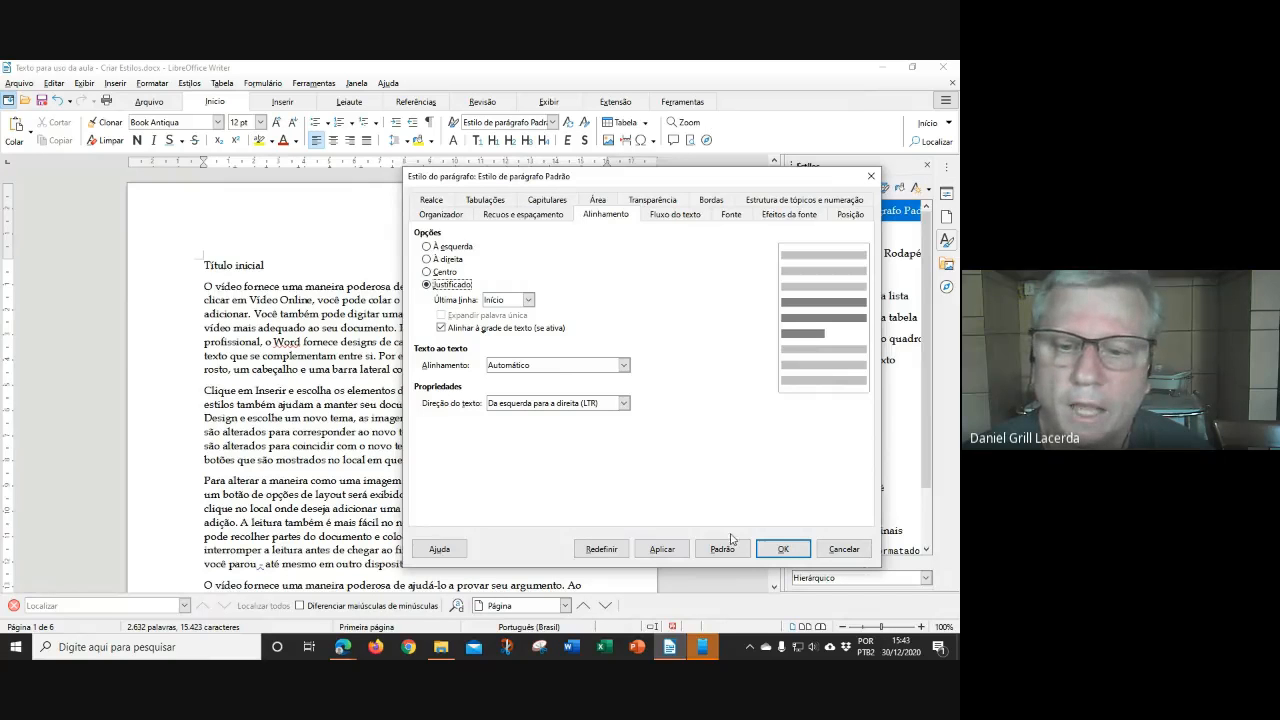
pyautogui.moveTo(648, 188); pyautogui.dragTo(258, 111)
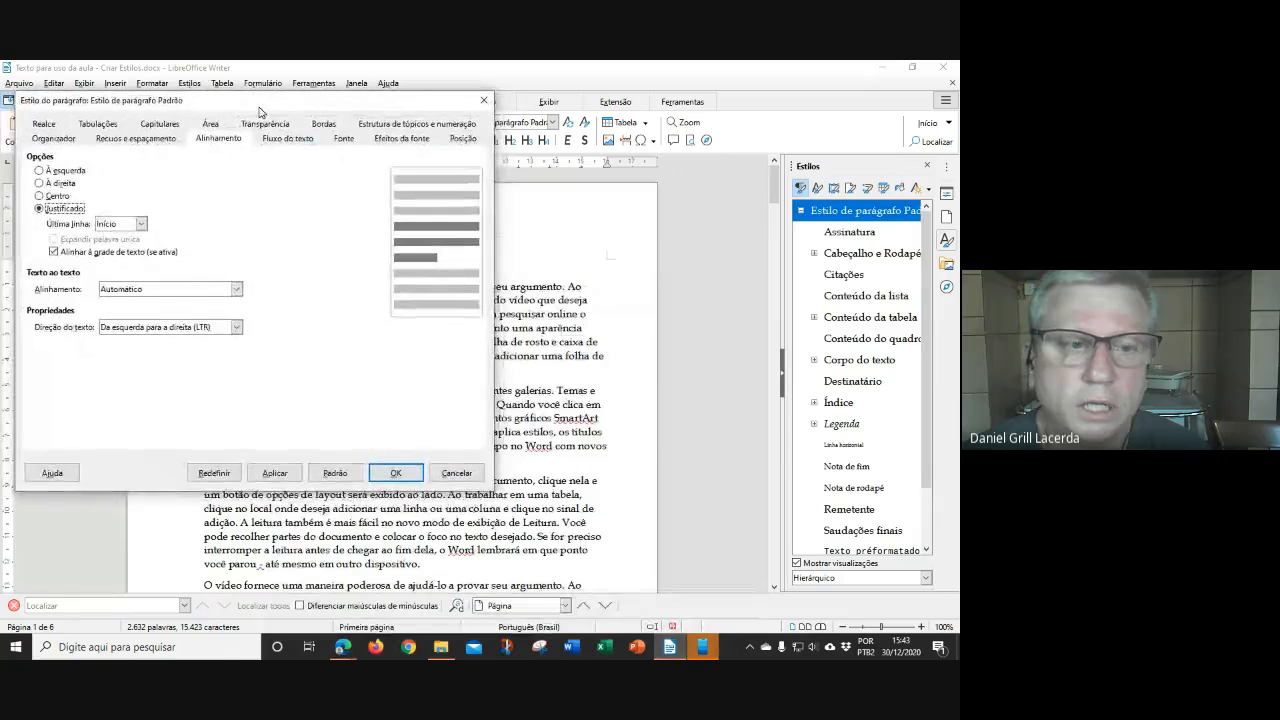
pyautogui.click(274, 473)
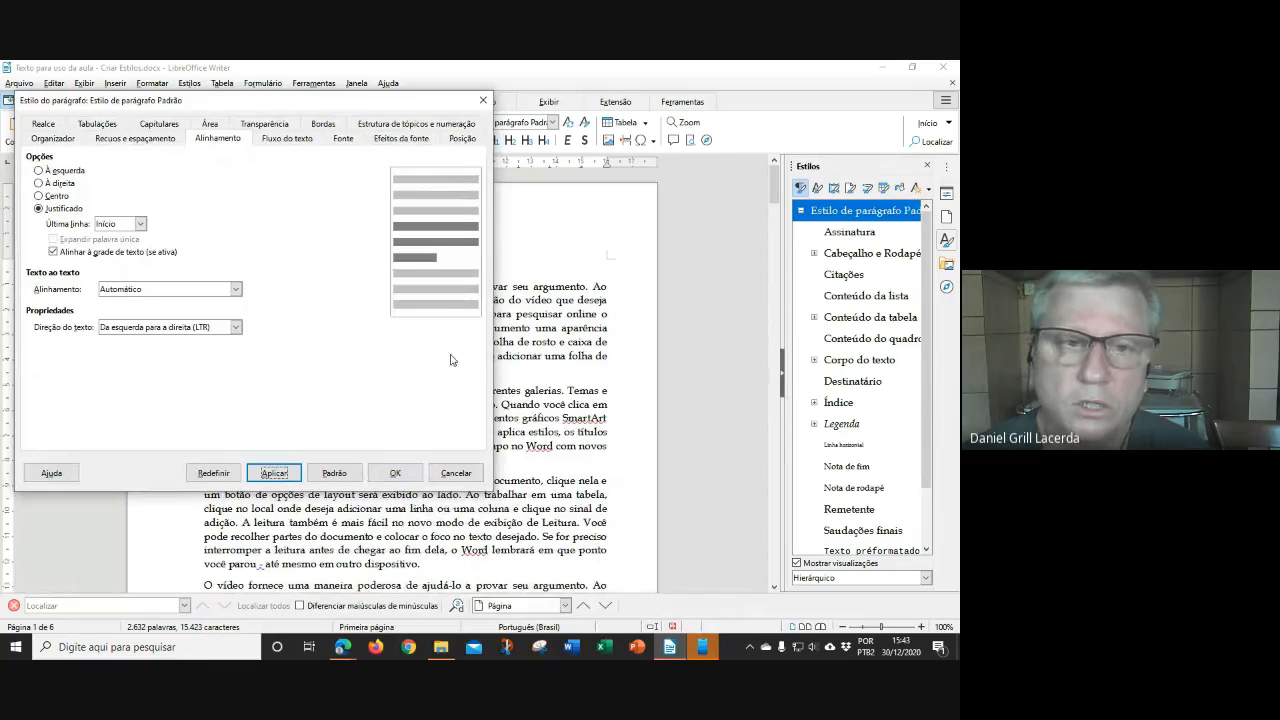
pyautogui.moveTo(230, 103); pyautogui.dragTo(651, 196)
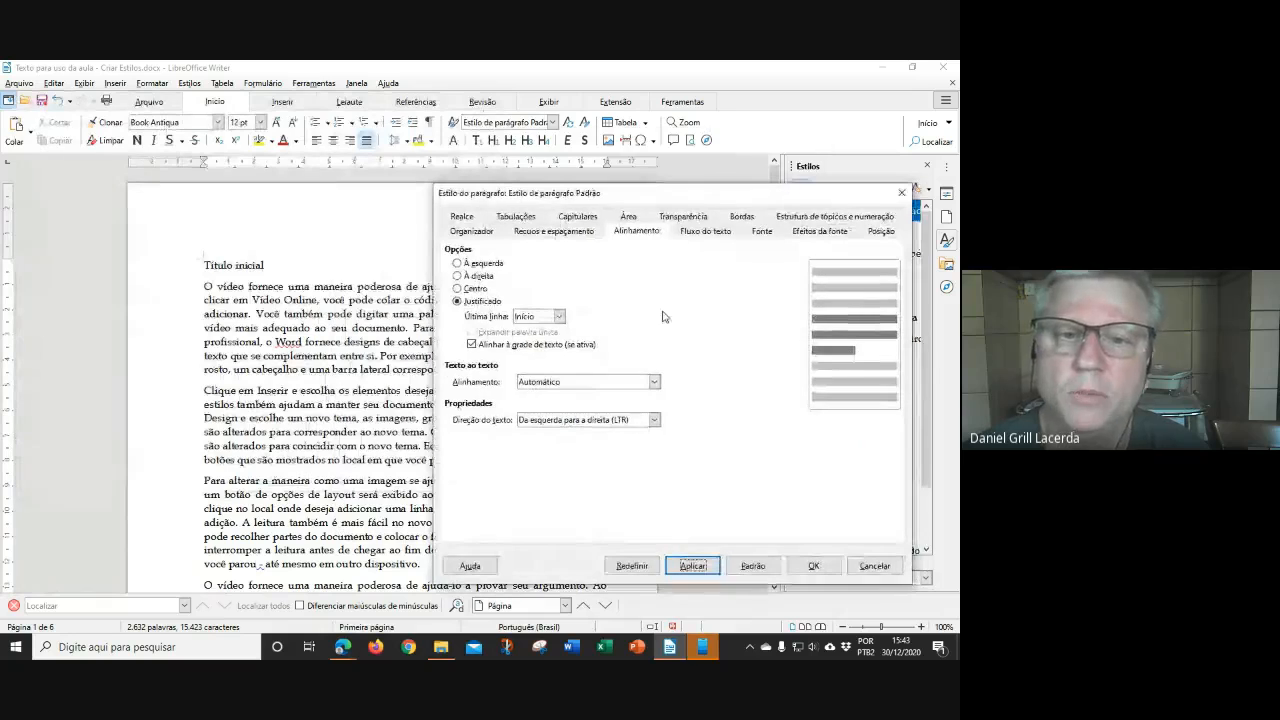
pyautogui.click(555, 231)
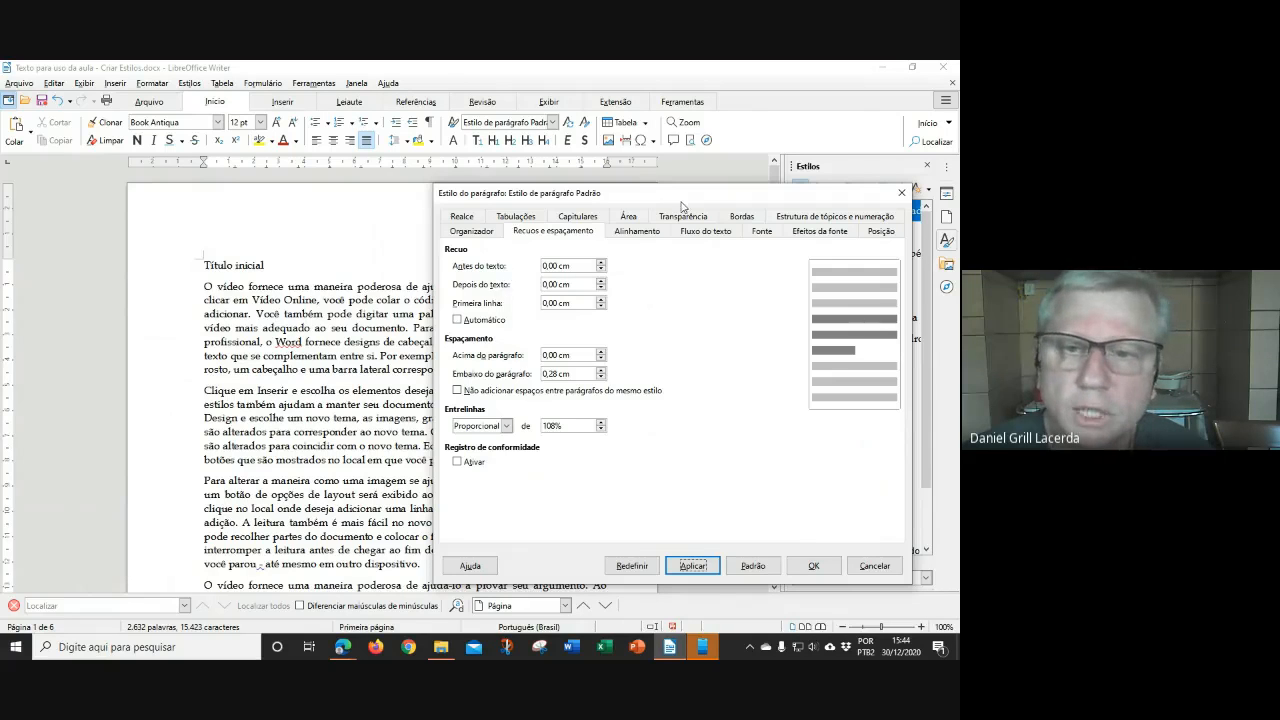
# Give the Padrão style a 1,5 cm first-line indent and 0 cm space below, and apply
pyautogui.moveTo(685, 198); pyautogui.dragTo(278, 317)
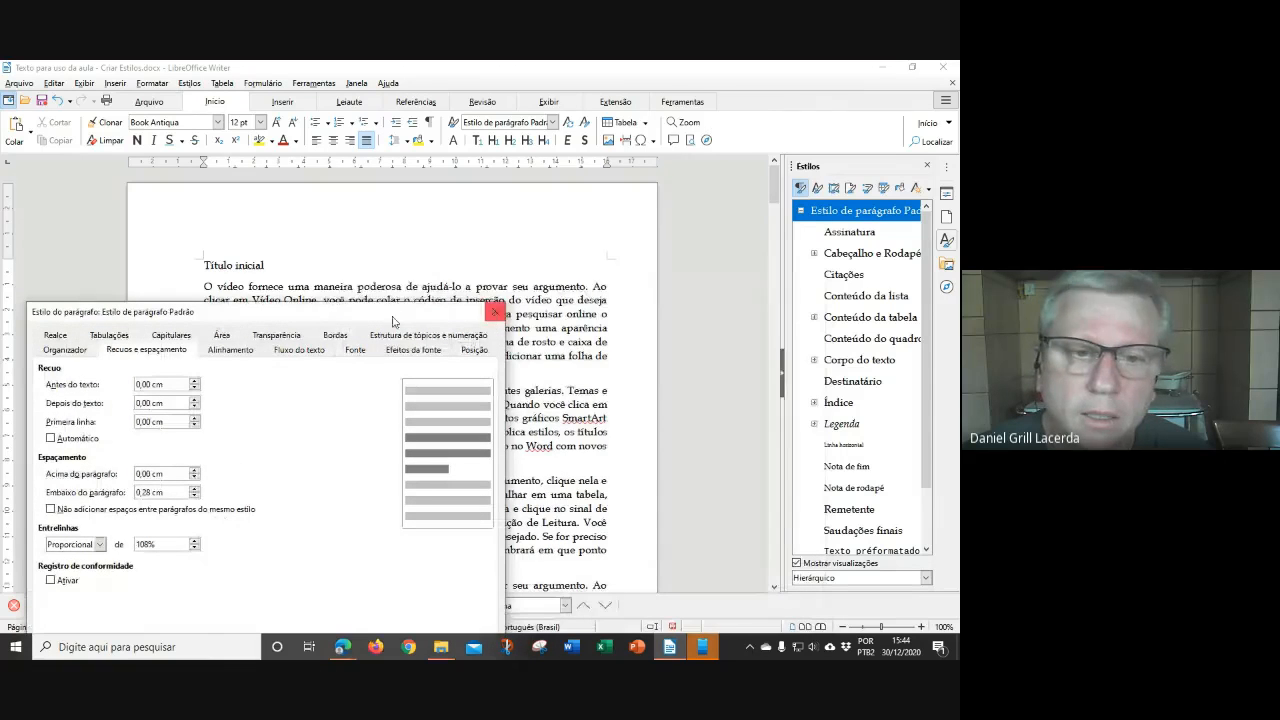
pyautogui.moveTo(332, 318); pyautogui.dragTo(728, 216)
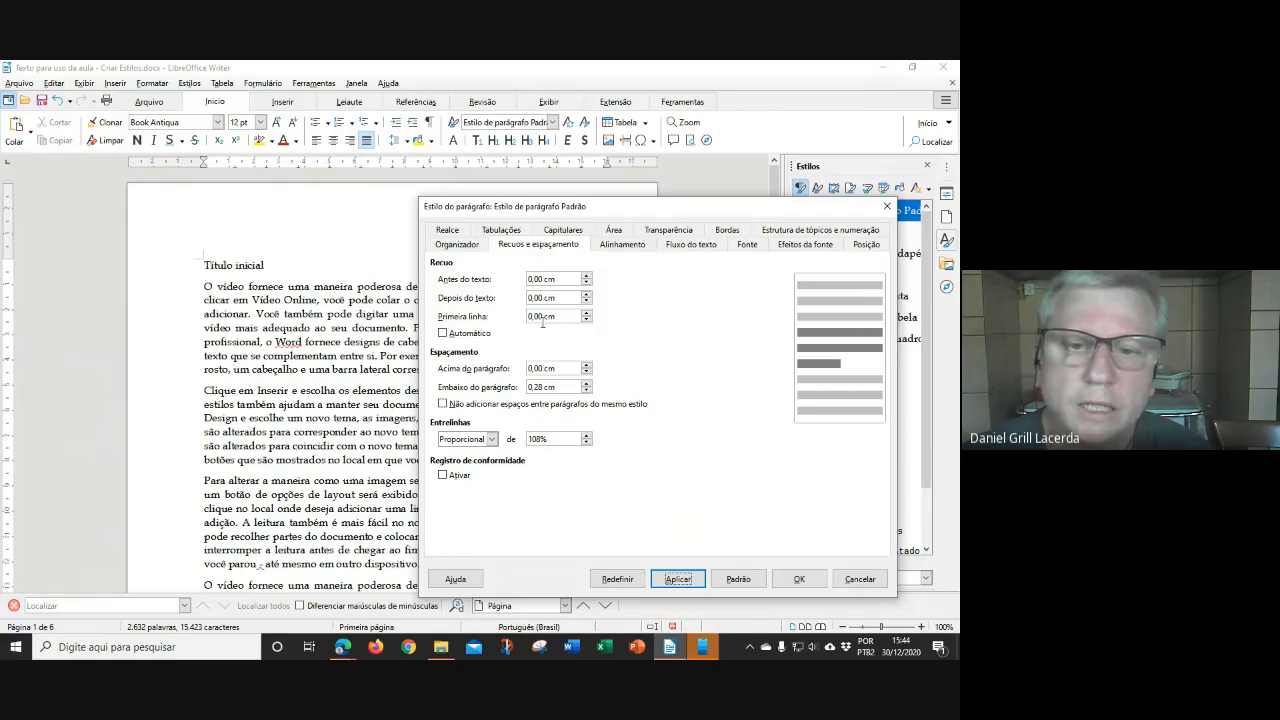
pyautogui.moveTo(534, 317); pyautogui.dragTo(526, 319)
pyautogui.write('1,')
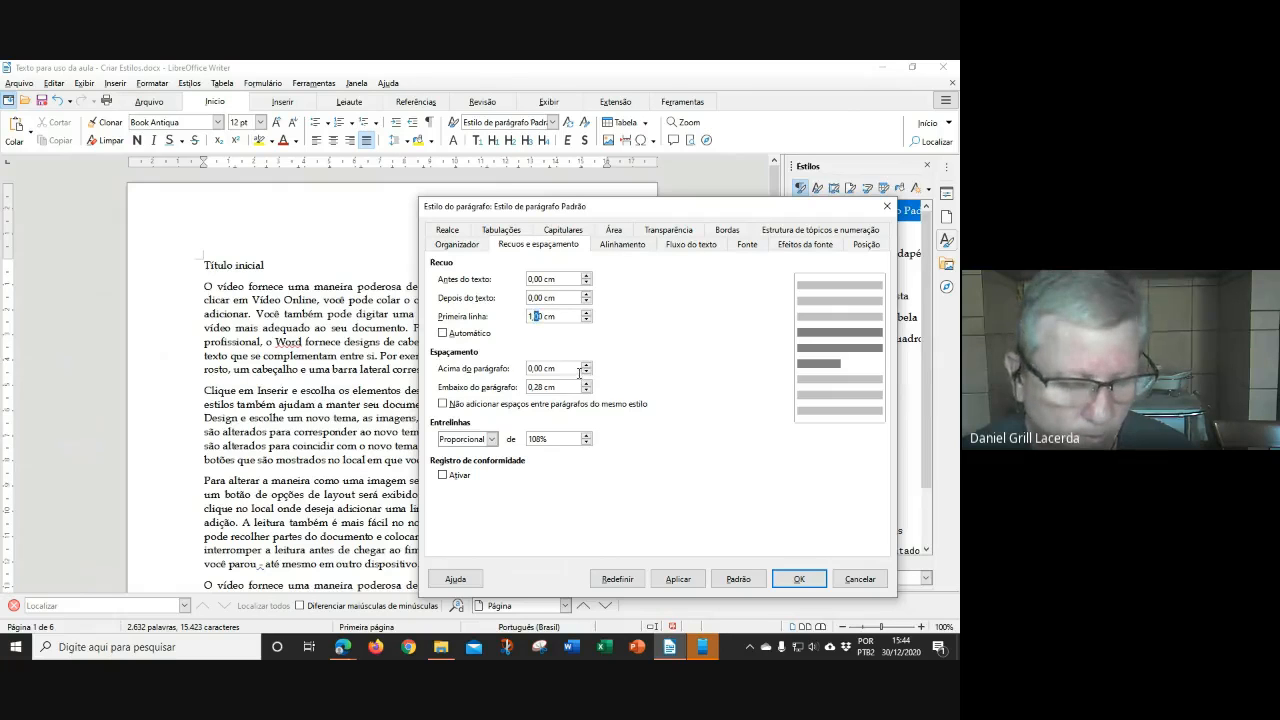
pyautogui.write('5')
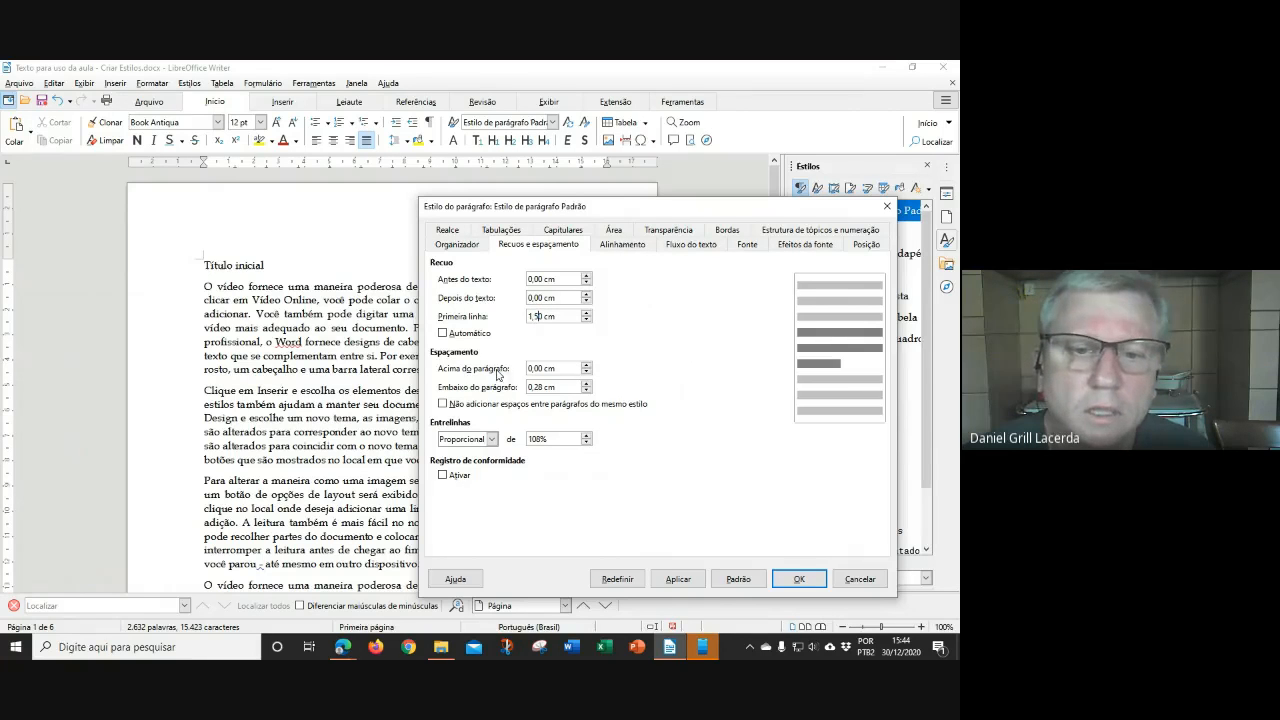
pyautogui.moveTo(506, 207); pyautogui.dragTo(566, 170)
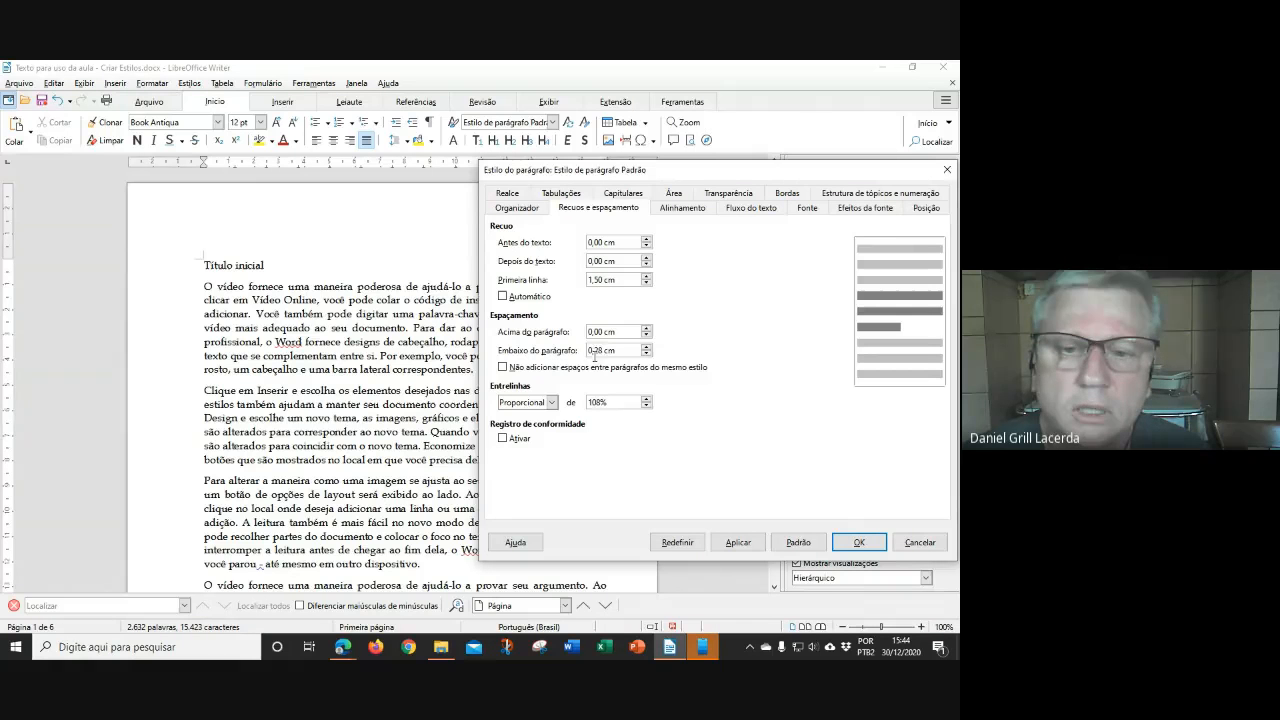
pyautogui.moveTo(603, 350); pyautogui.dragTo(592, 352)
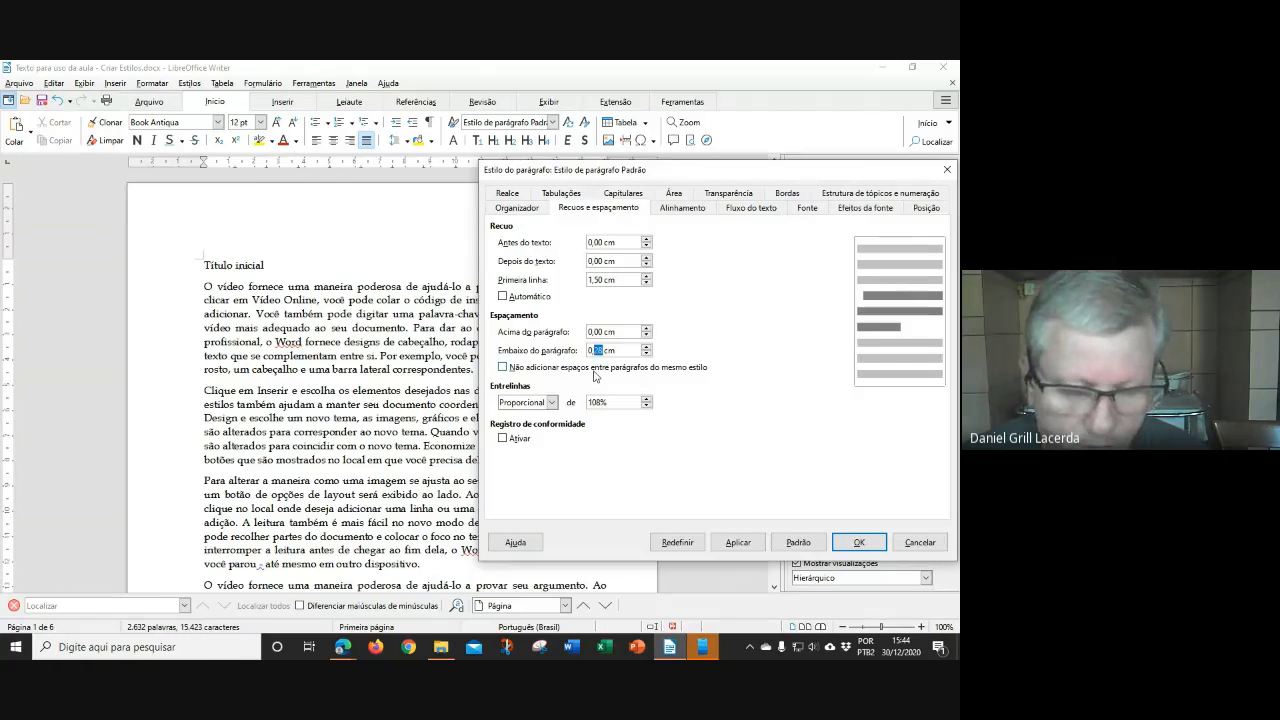
pyautogui.write('0')
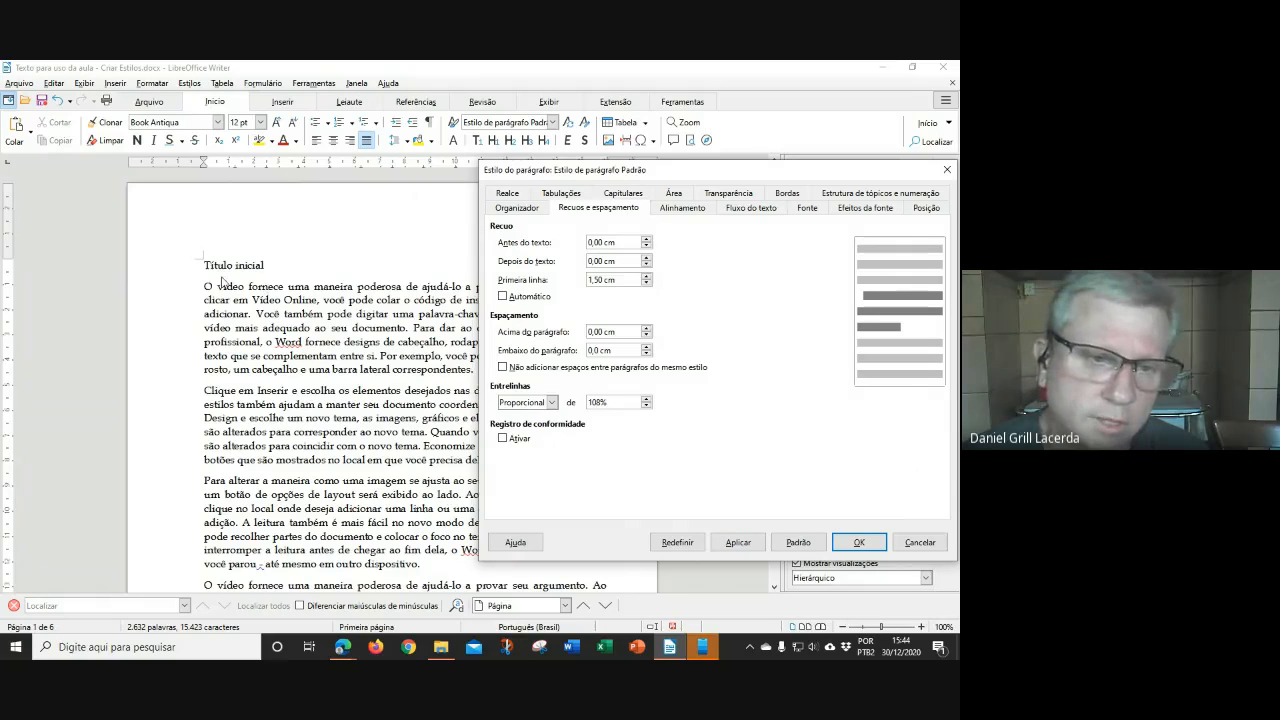
pyautogui.click(717, 541)
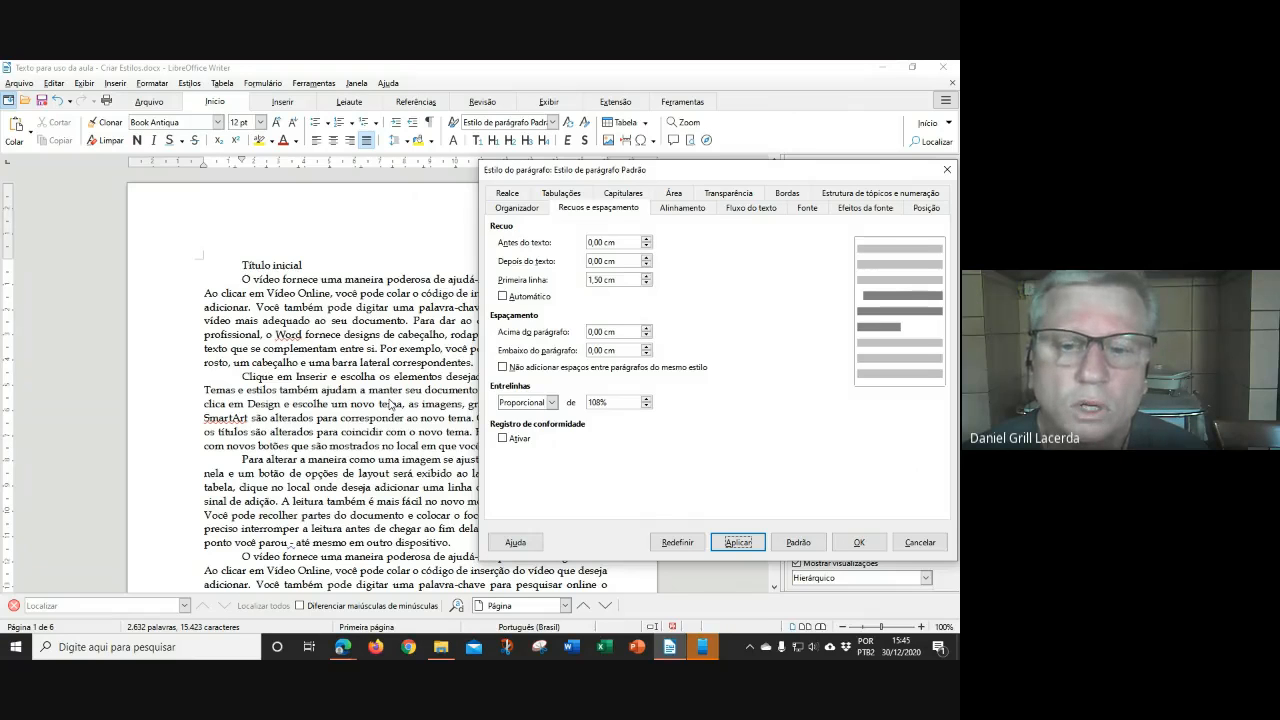
# Set the Padrão style's line spacing to 1,5 linha and apply it
pyautogui.click(552, 402)
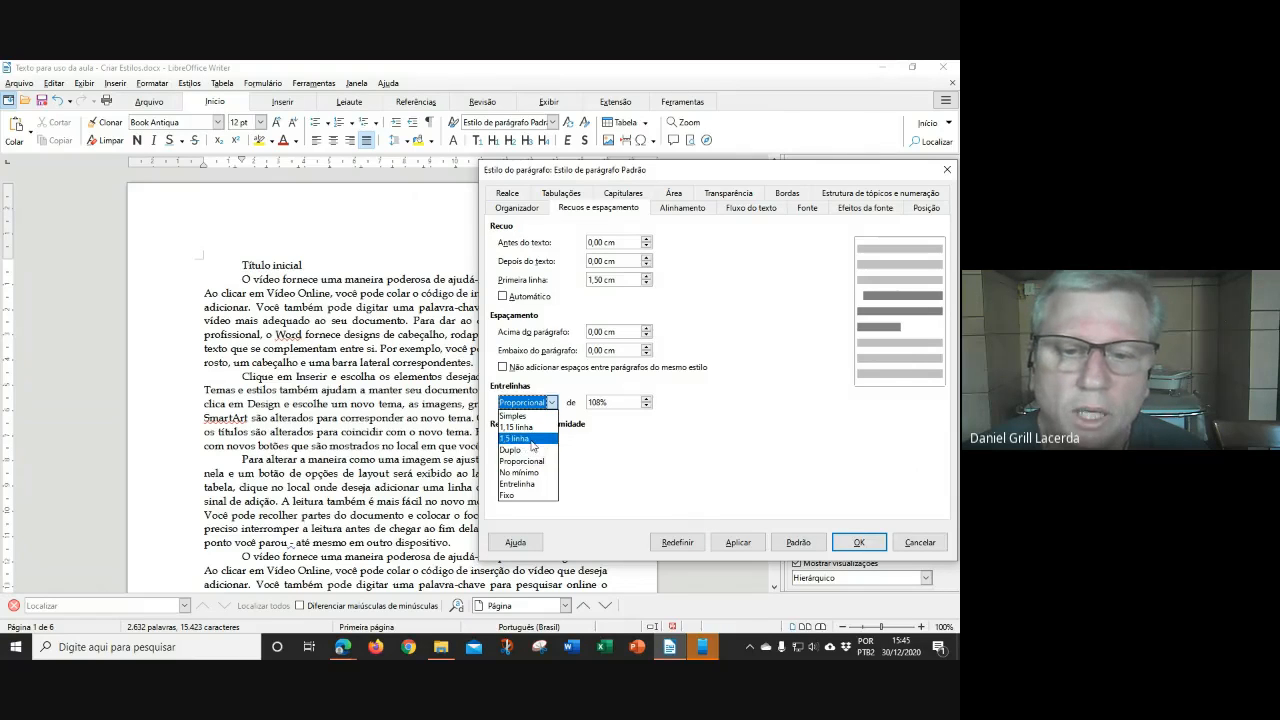
pyautogui.click(533, 440)
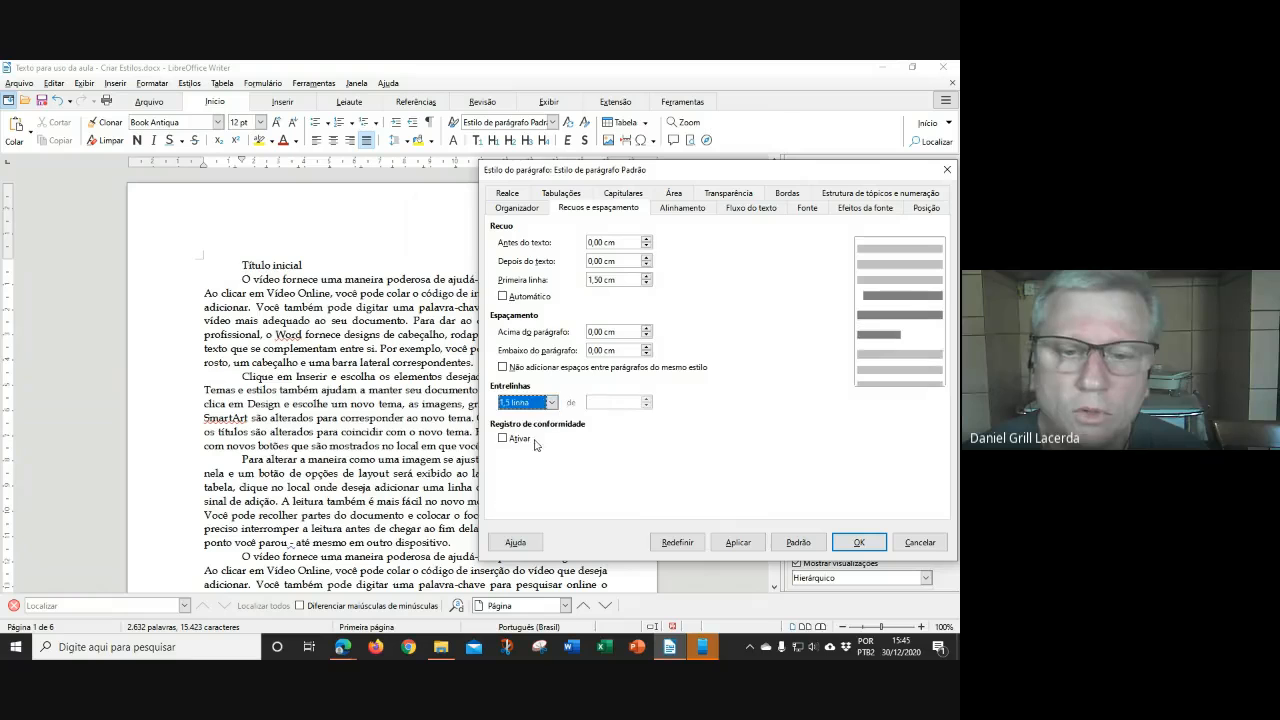
pyautogui.click(737, 543)
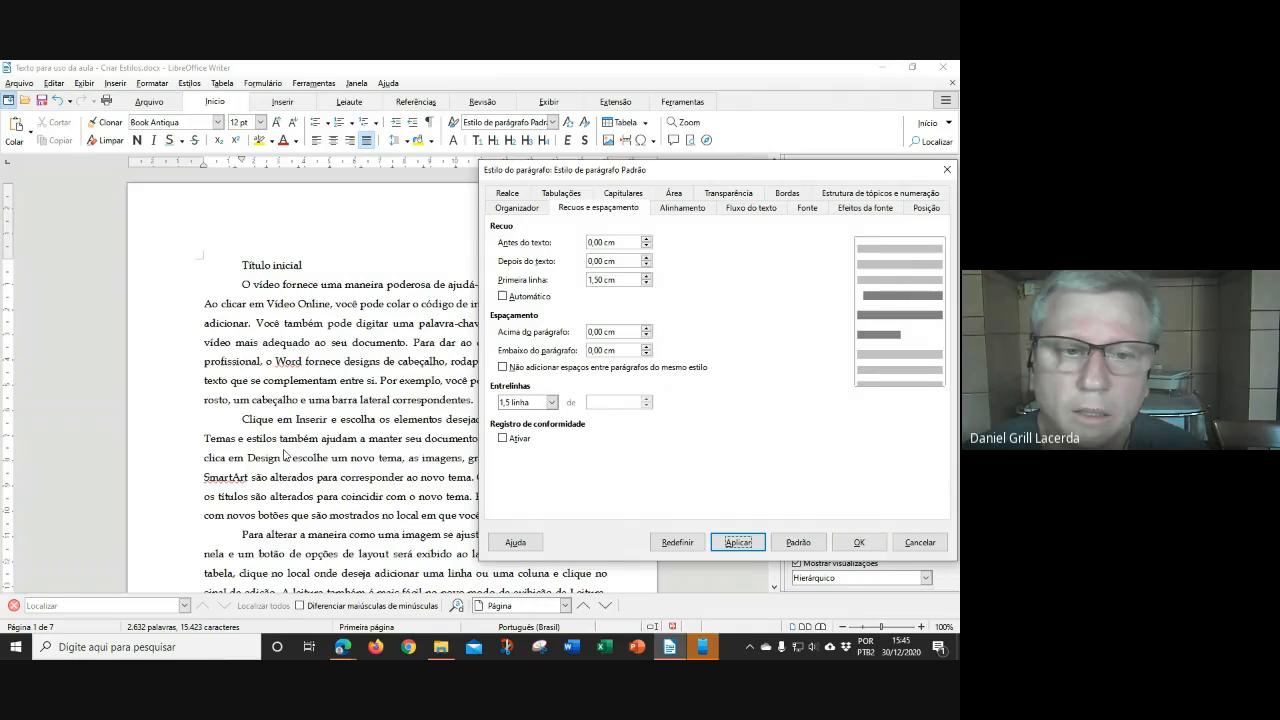
pyautogui.moveTo(670, 178); pyautogui.dragTo(563, 186)
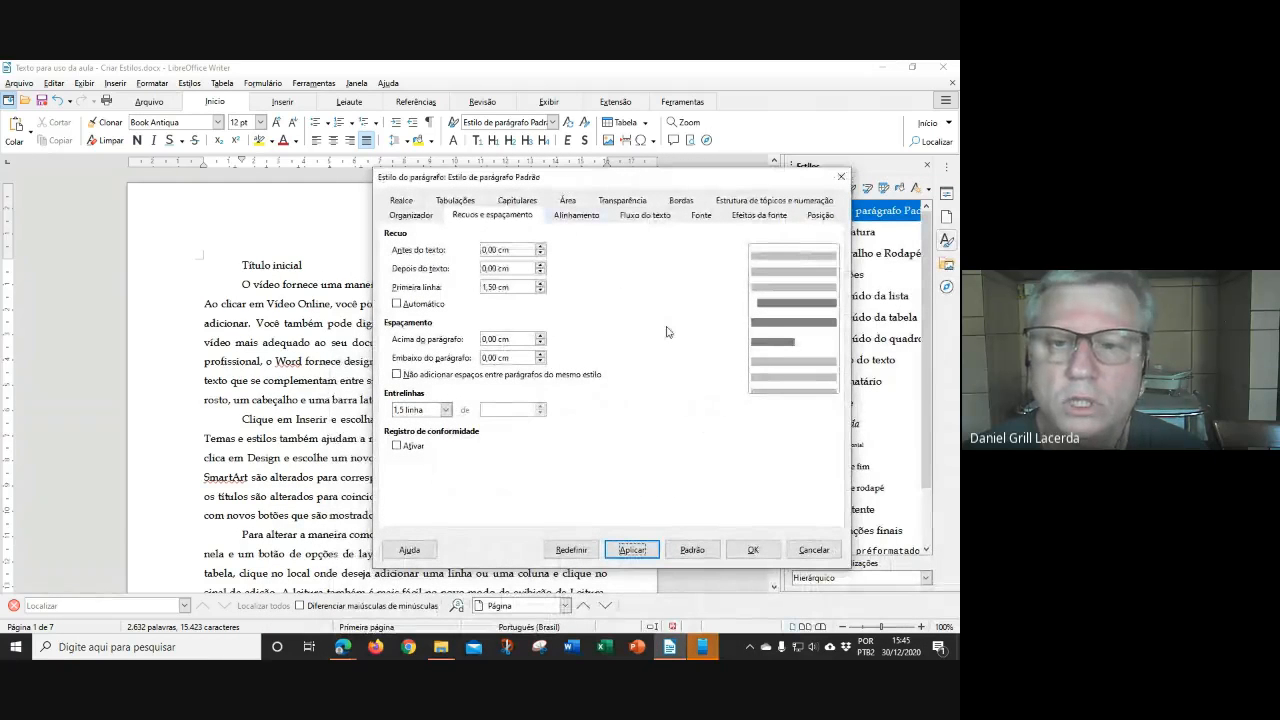
# Review the Padrão style's tabs through Font Effects, leaving letter case unset
pyautogui.click(407, 217)
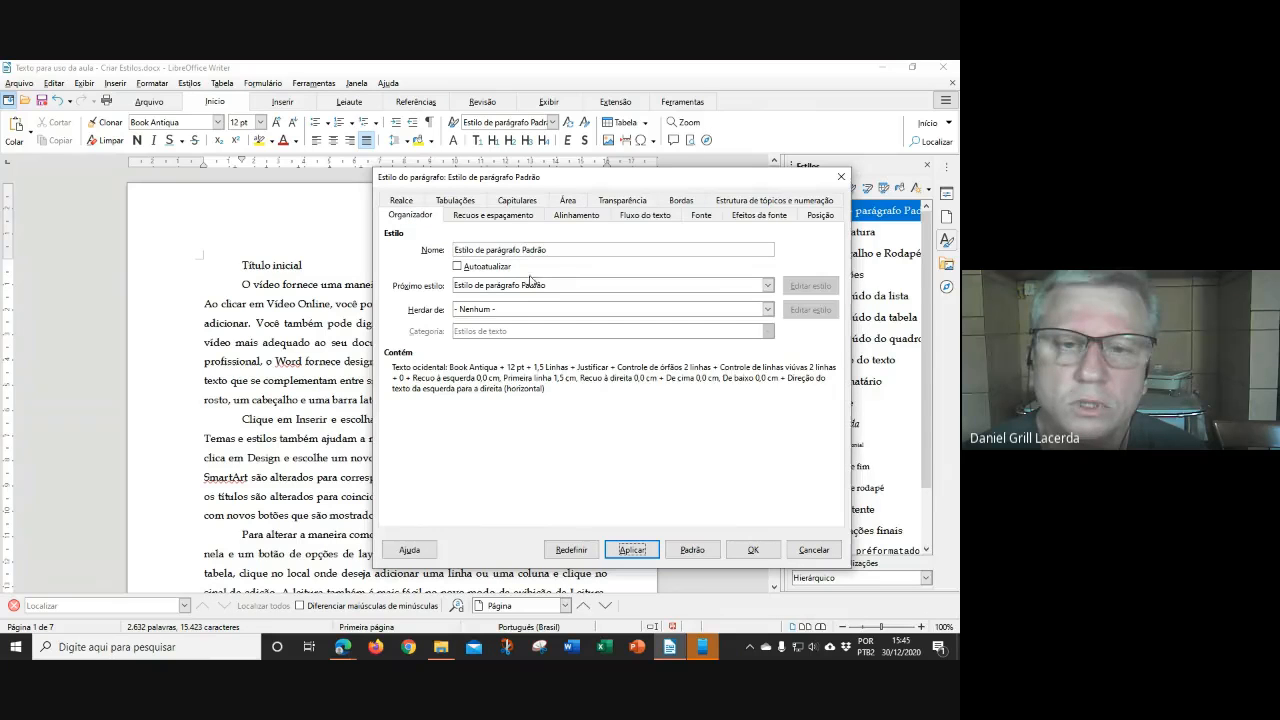
pyautogui.click(496, 217)
pyautogui.click(574, 218)
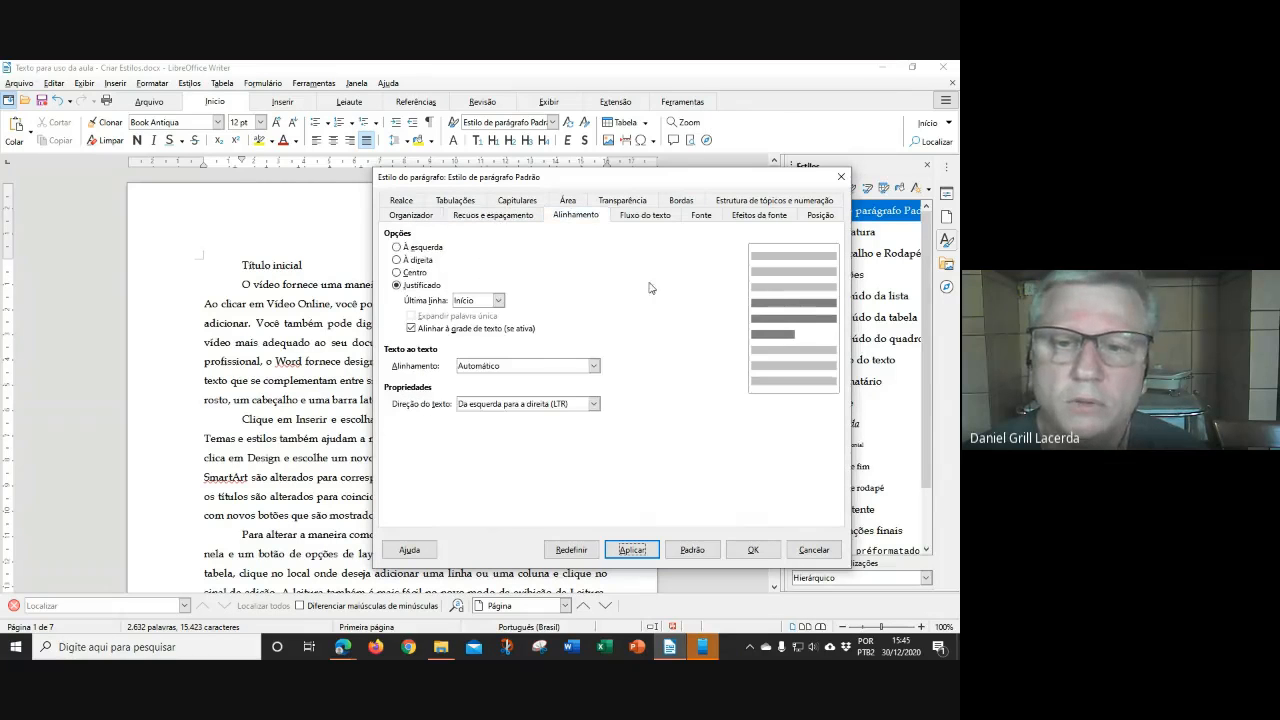
pyautogui.click(646, 217)
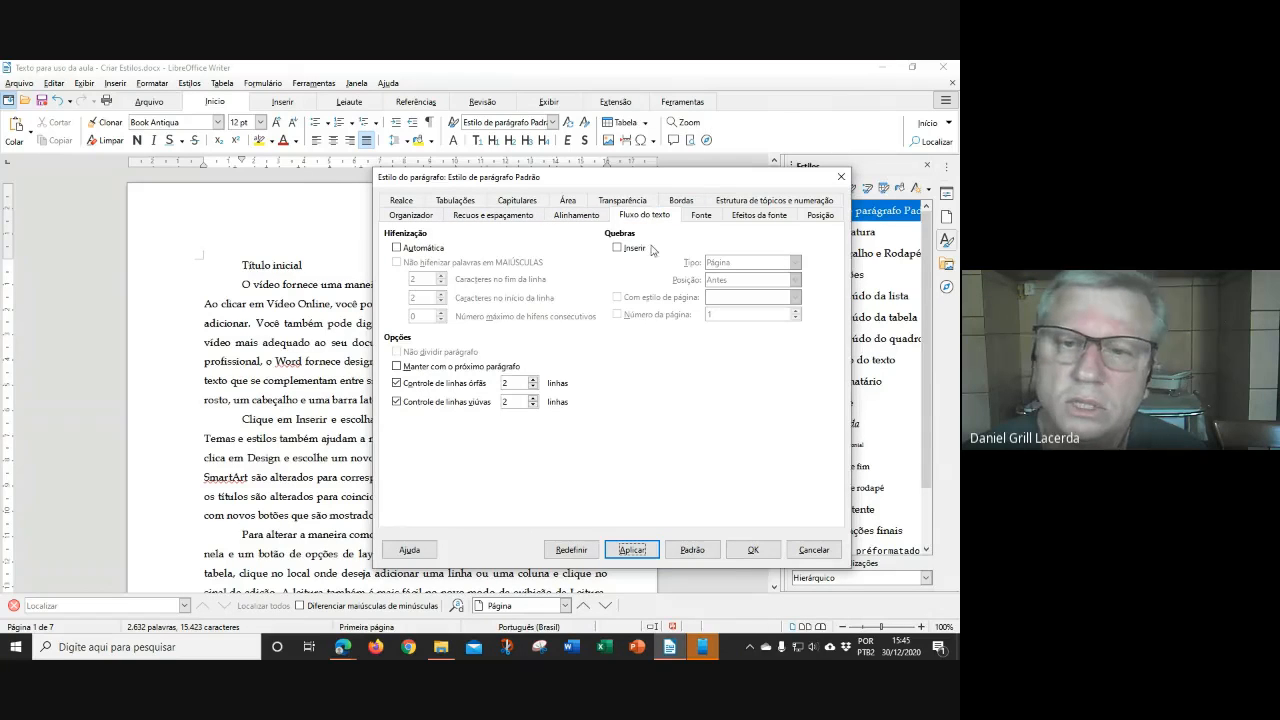
pyautogui.click(699, 218)
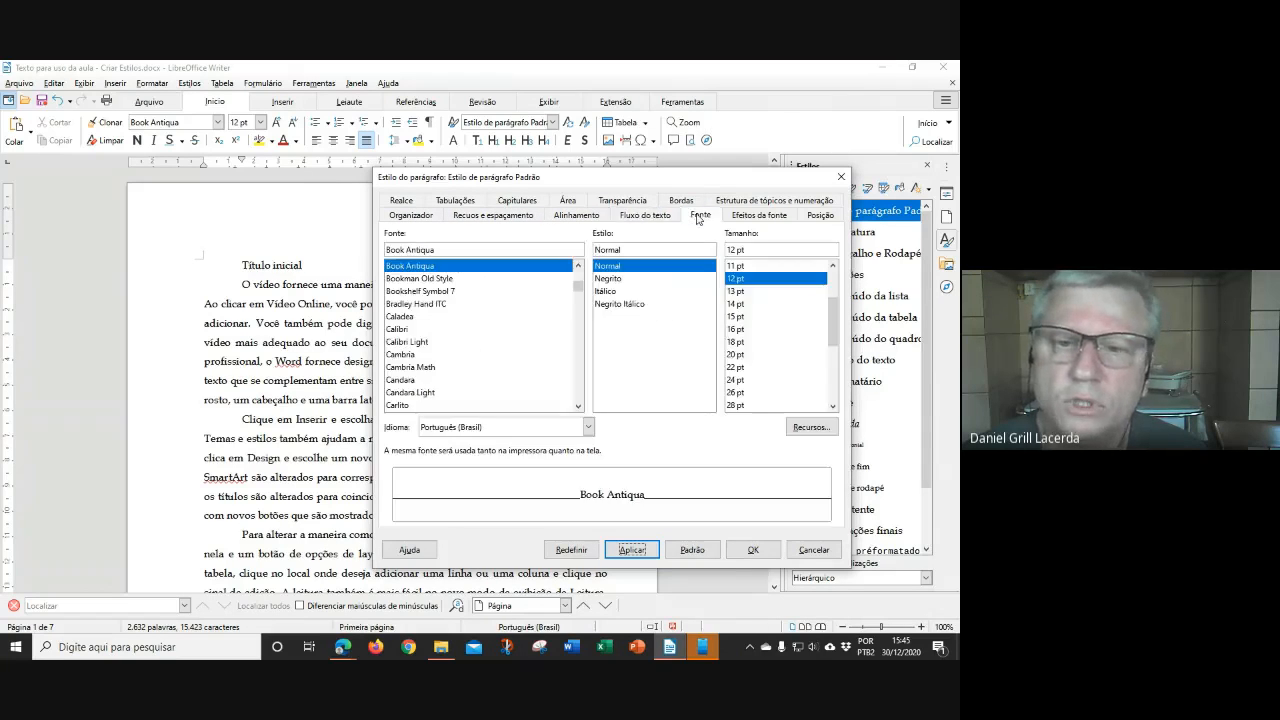
pyautogui.click(756, 218)
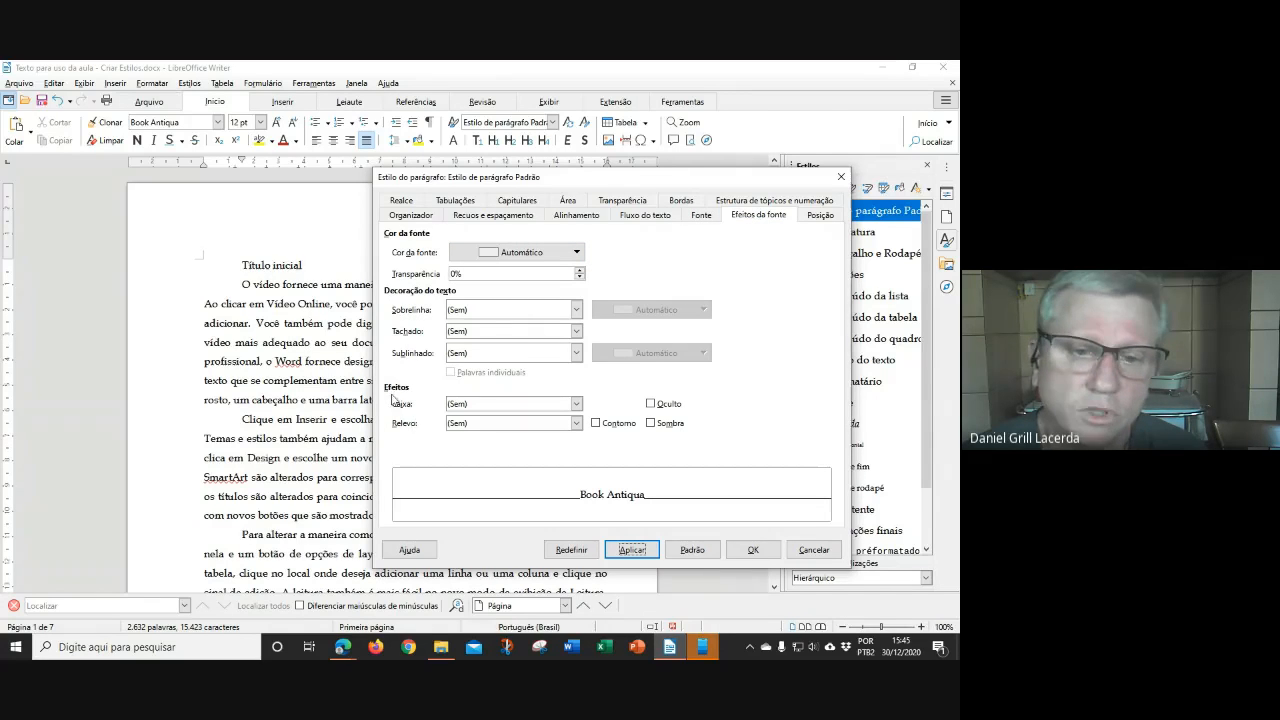
pyautogui.click(576, 404)
pyautogui.click(757, 432)
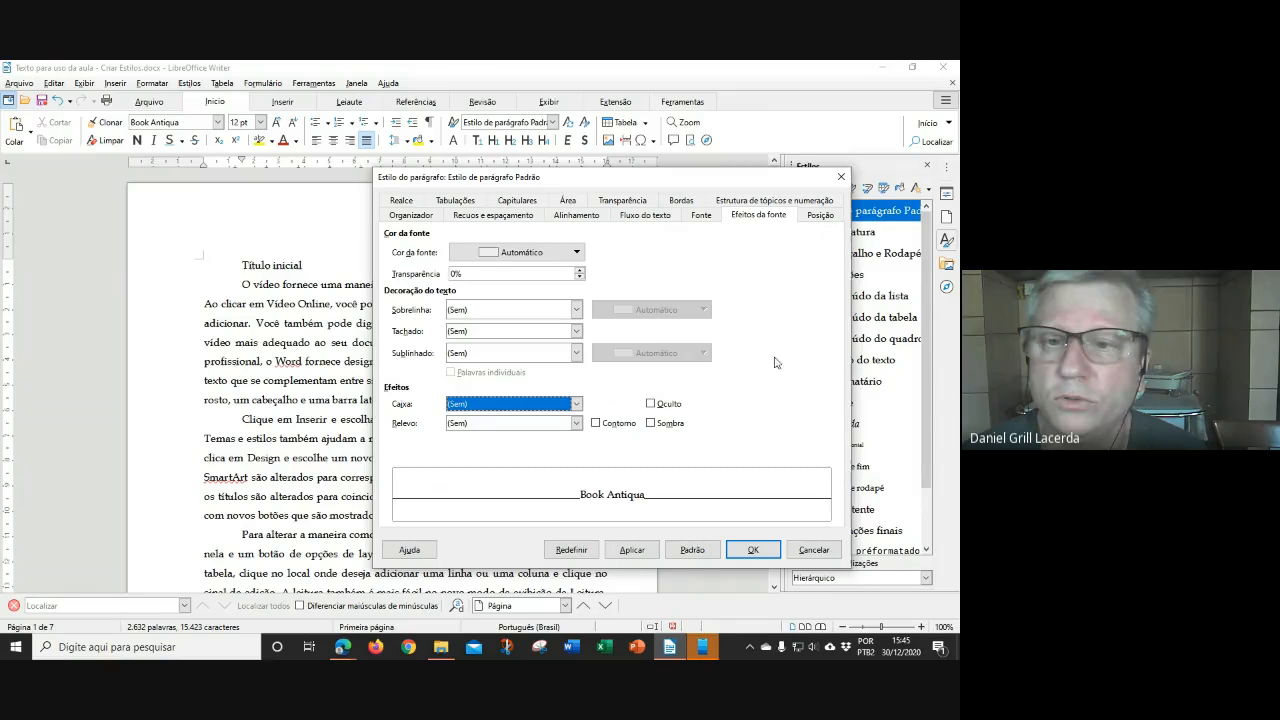
# Keep the outline level at Corpo do texto and confirm the Padrão style with OK
pyautogui.click(759, 203)
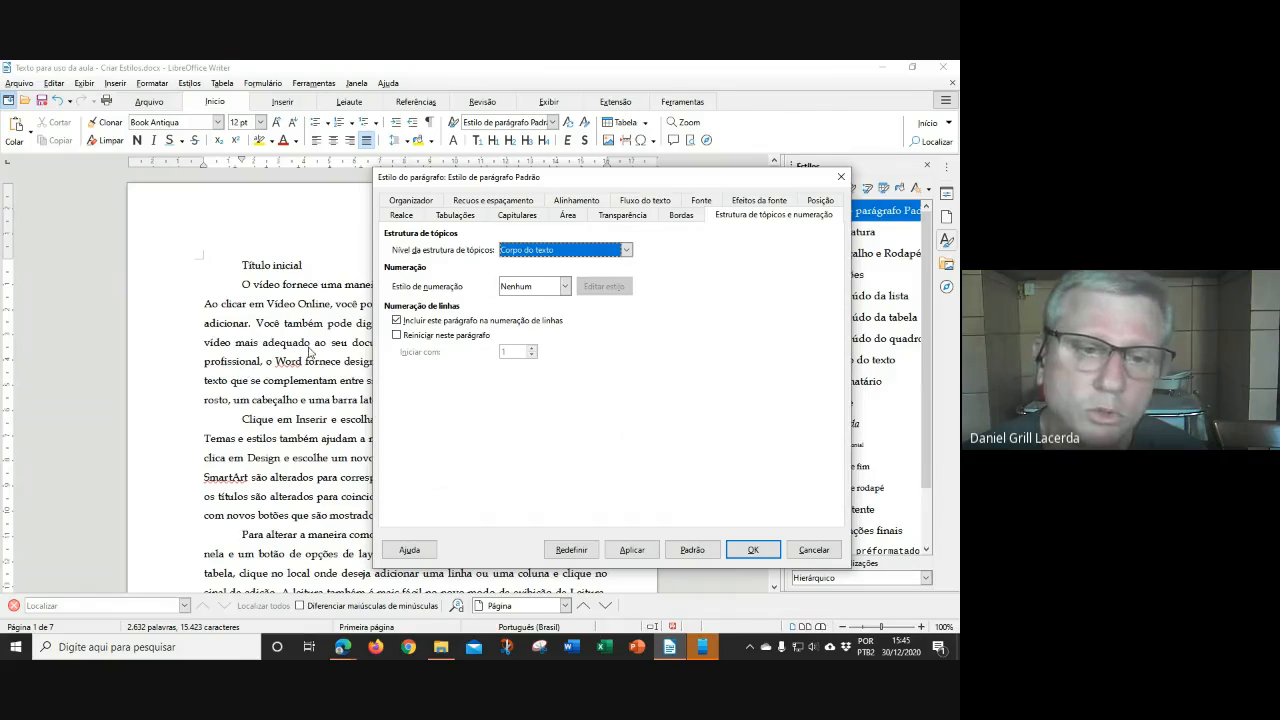
pyautogui.click(626, 250)
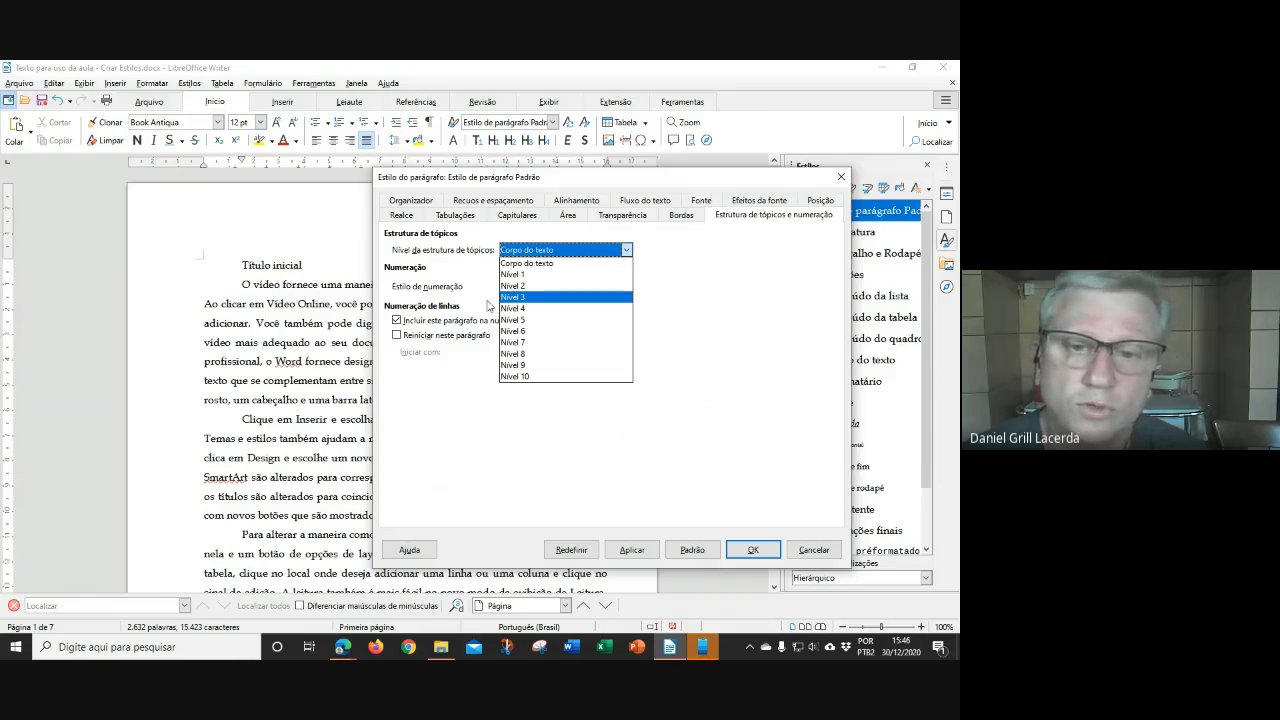
pyautogui.click(672, 329)
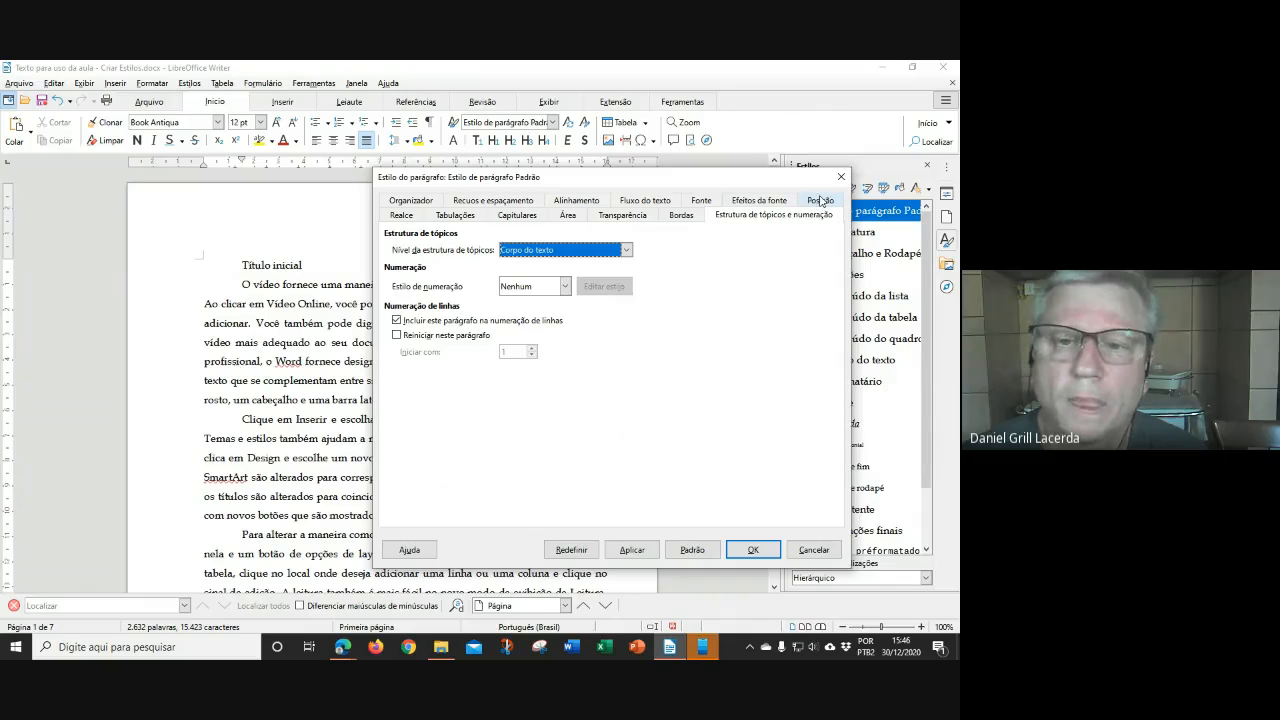
pyautogui.click(683, 216)
pyautogui.click(624, 216)
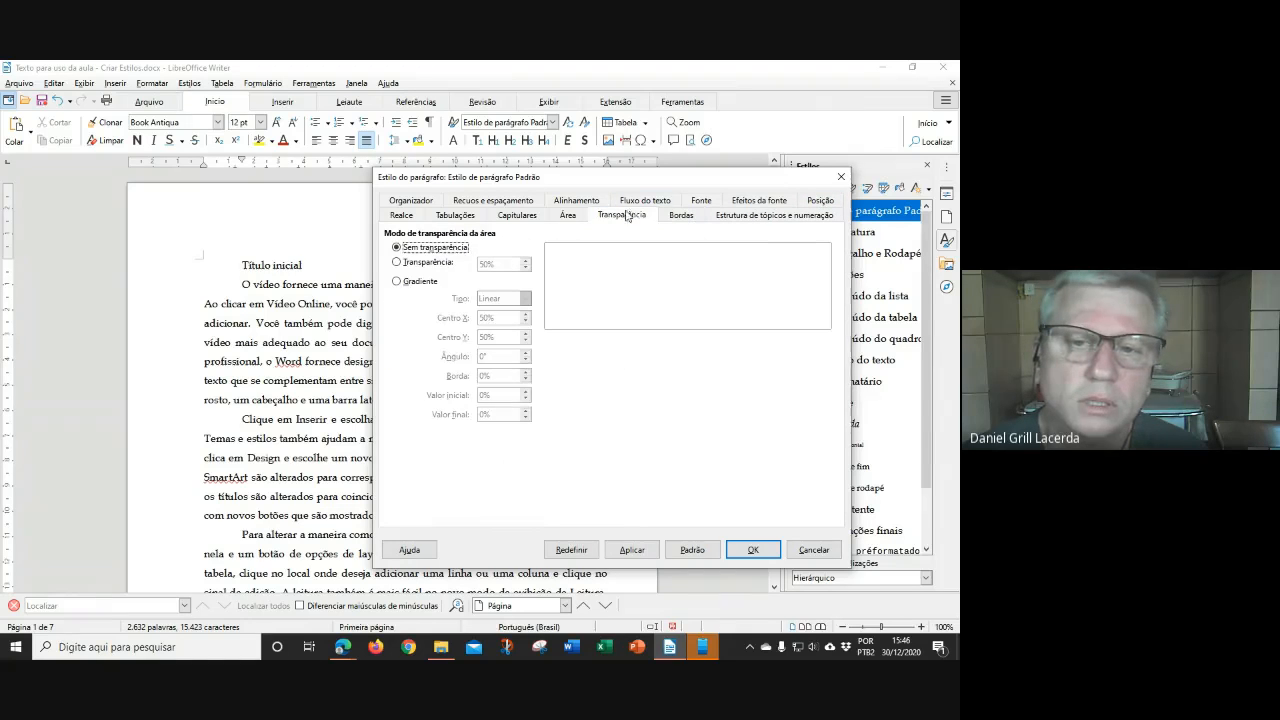
pyautogui.click(568, 216)
pyautogui.click(446, 217)
pyautogui.click(400, 216)
pyautogui.click(412, 201)
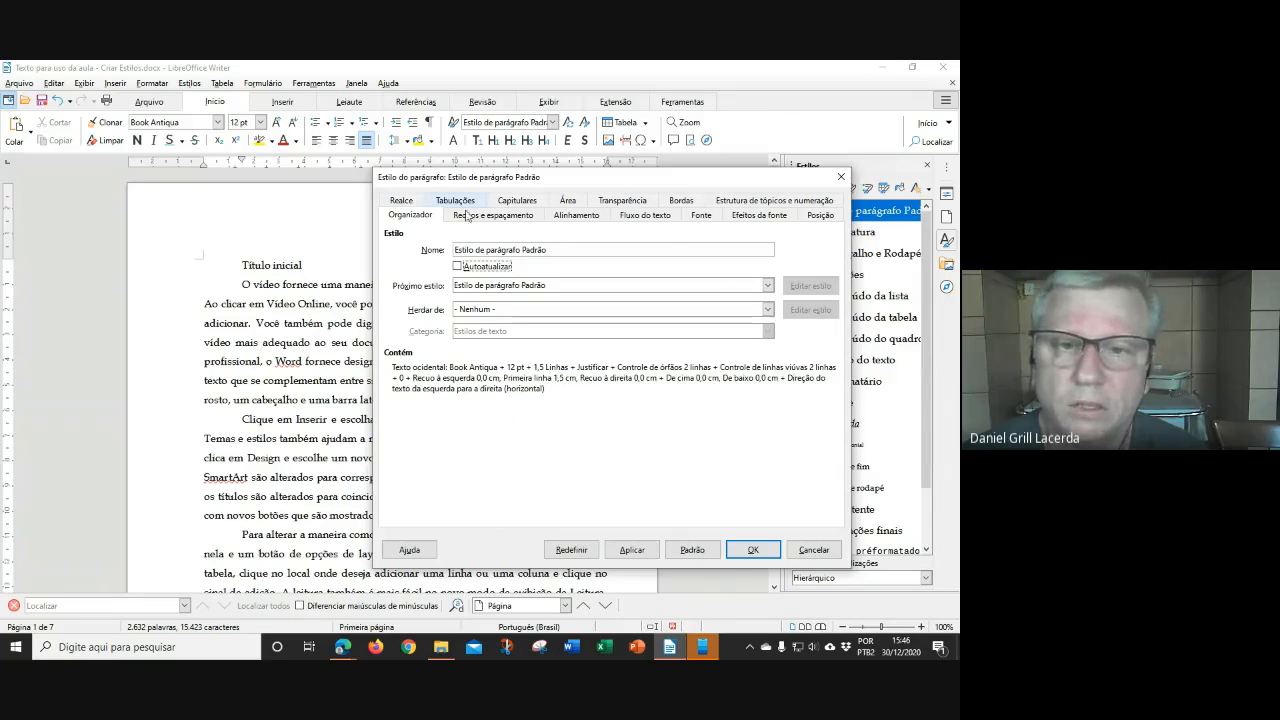
pyautogui.click(755, 550)
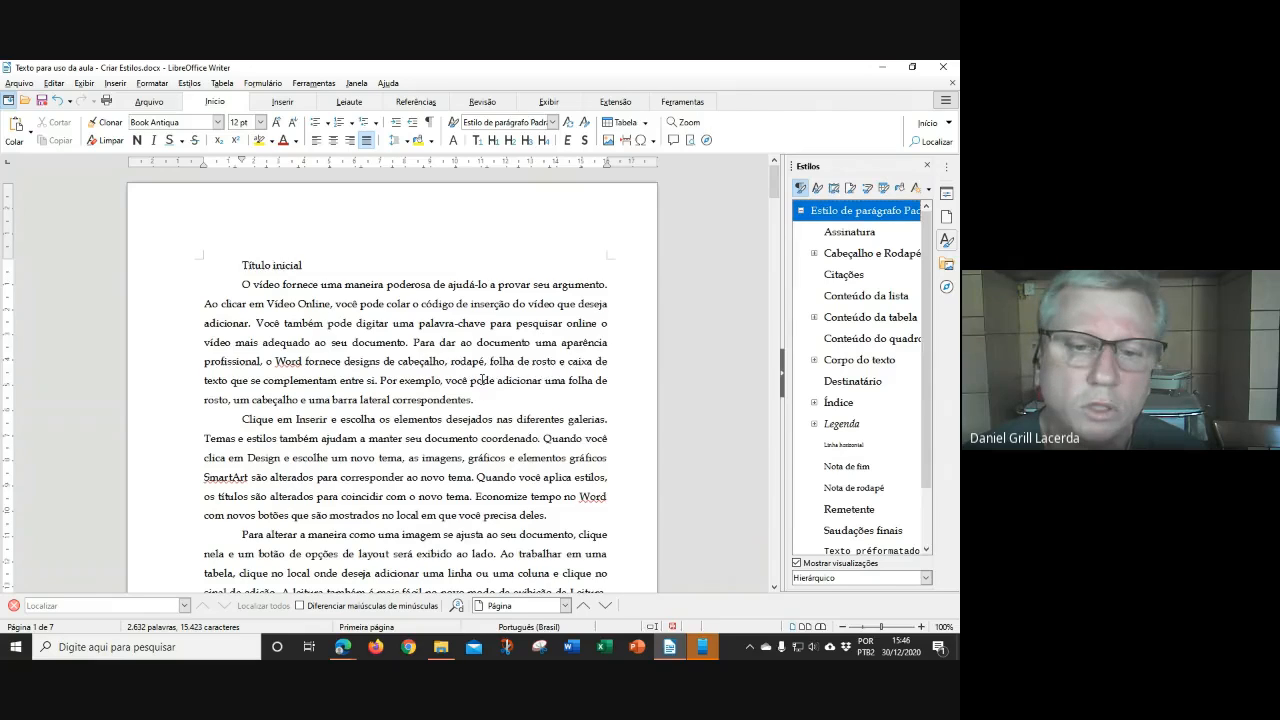
pyautogui.scroll(-15, 482, 380)
pyautogui.scroll(-10, 472, 393)
pyautogui.scroll(-10, 472, 393)
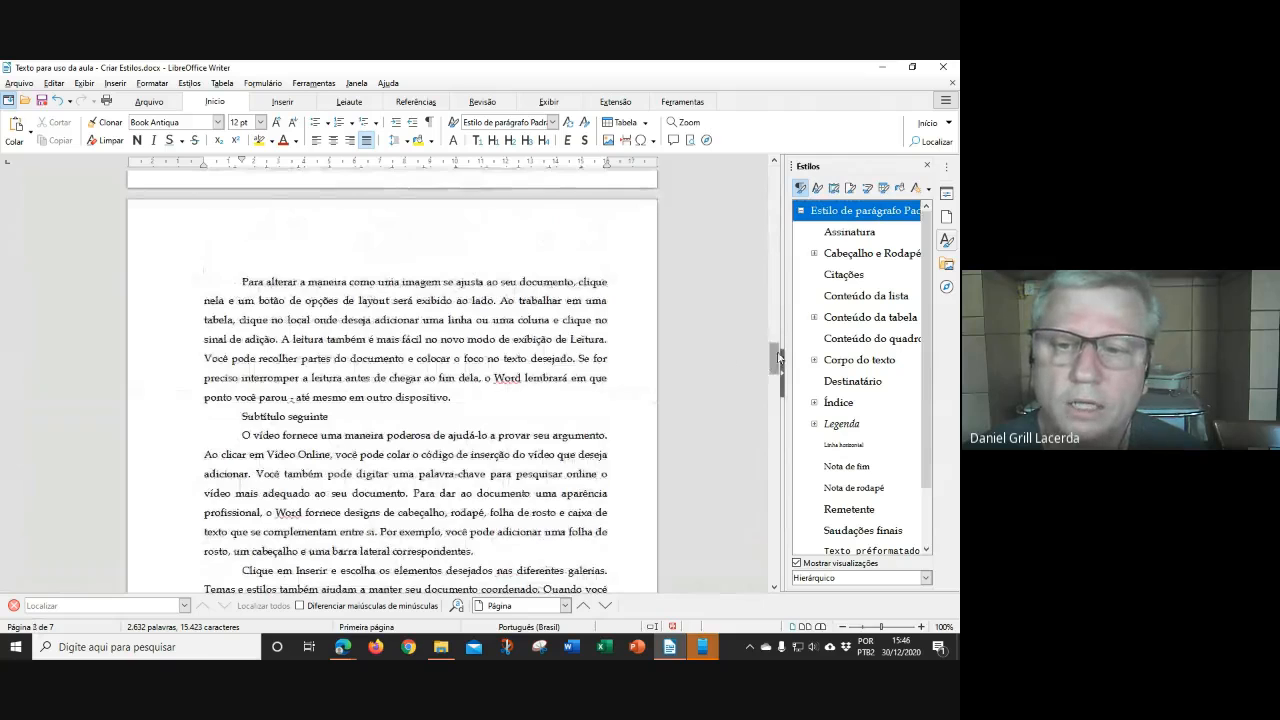
pyautogui.moveTo(777, 358); pyautogui.dragTo(777, 172)
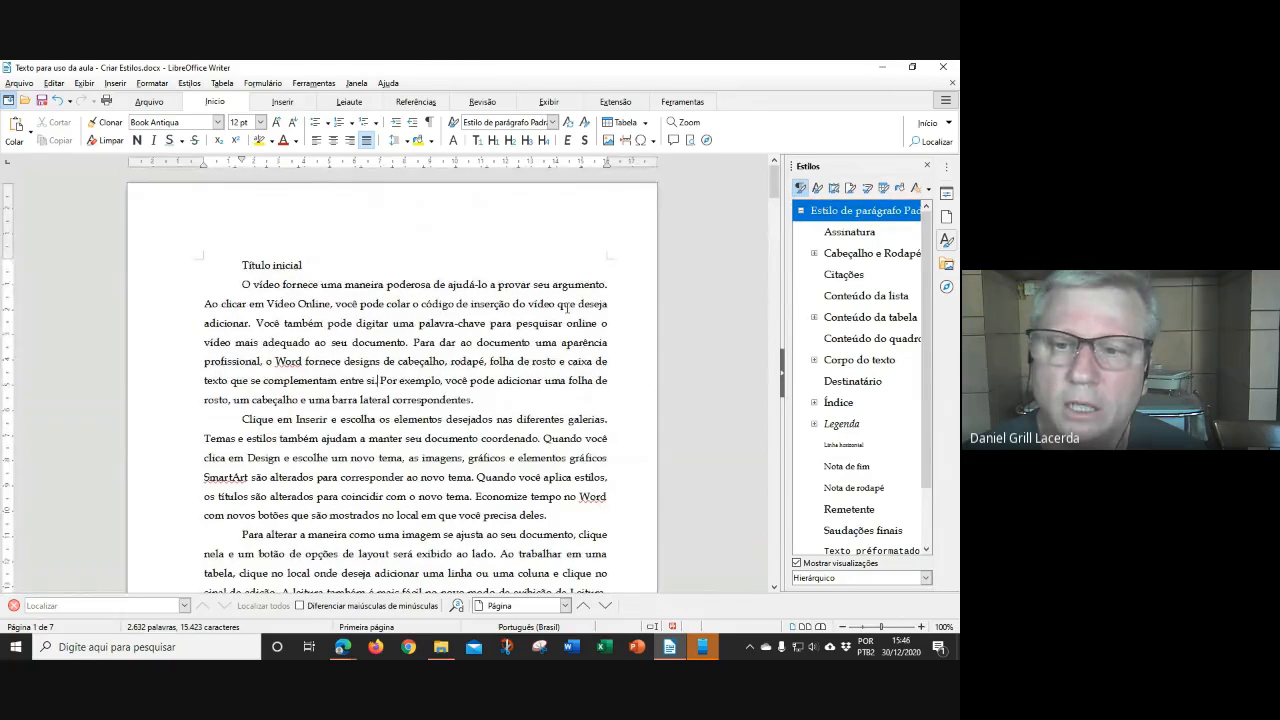
pyautogui.scroll(-1, 845, 323)
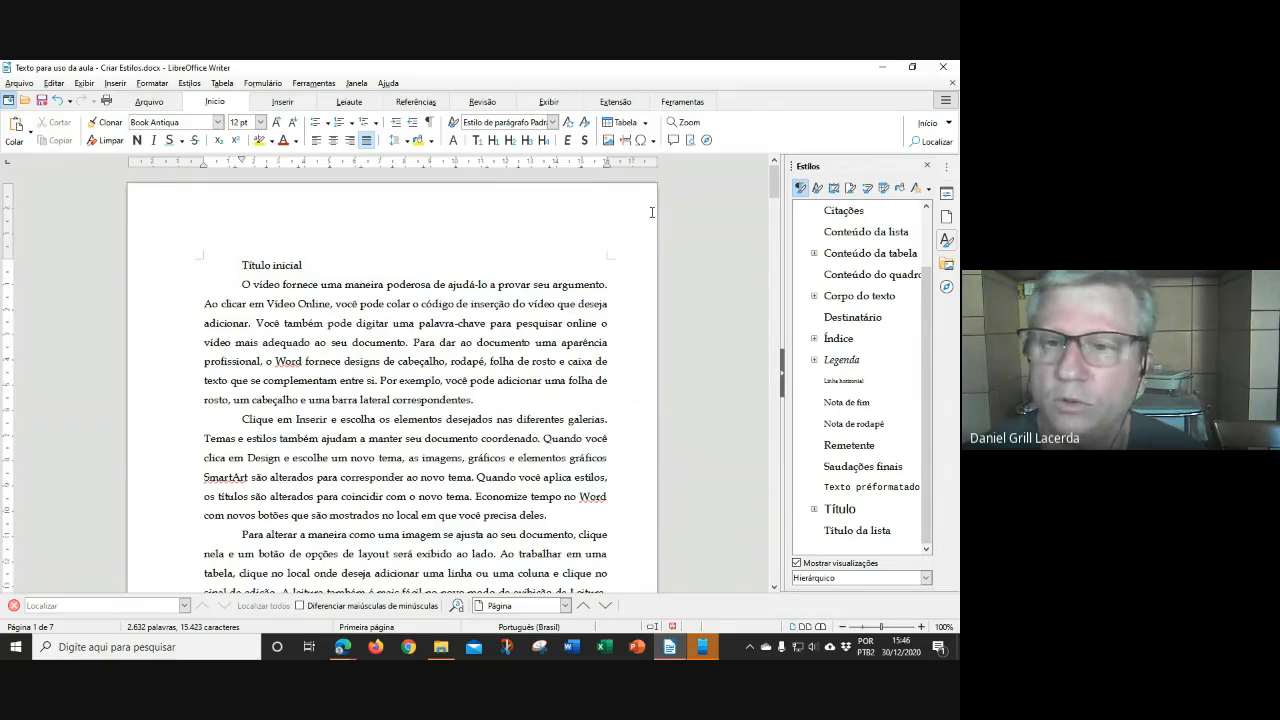
pyautogui.scroll(2, 866, 362)
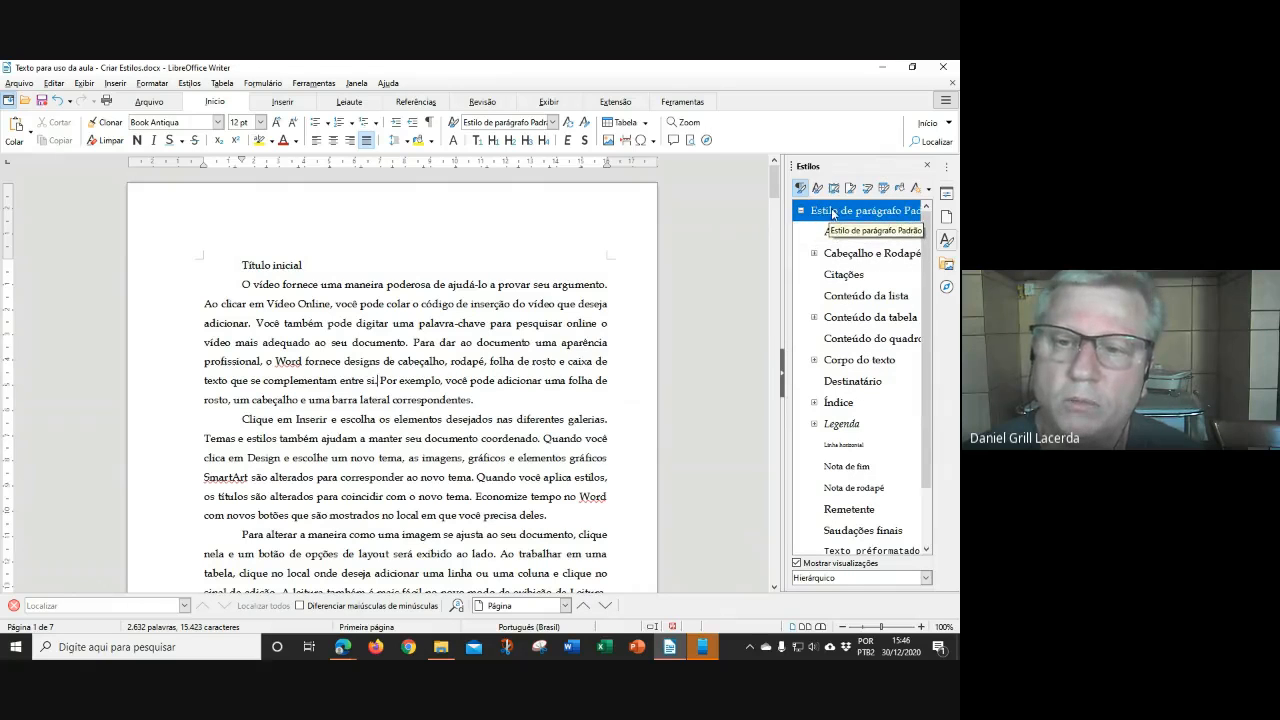
# Start a new paragraph style from Estilo de parágrafo Padrão named 'Capitulo N1'
pyautogui.rightClick(834, 213)
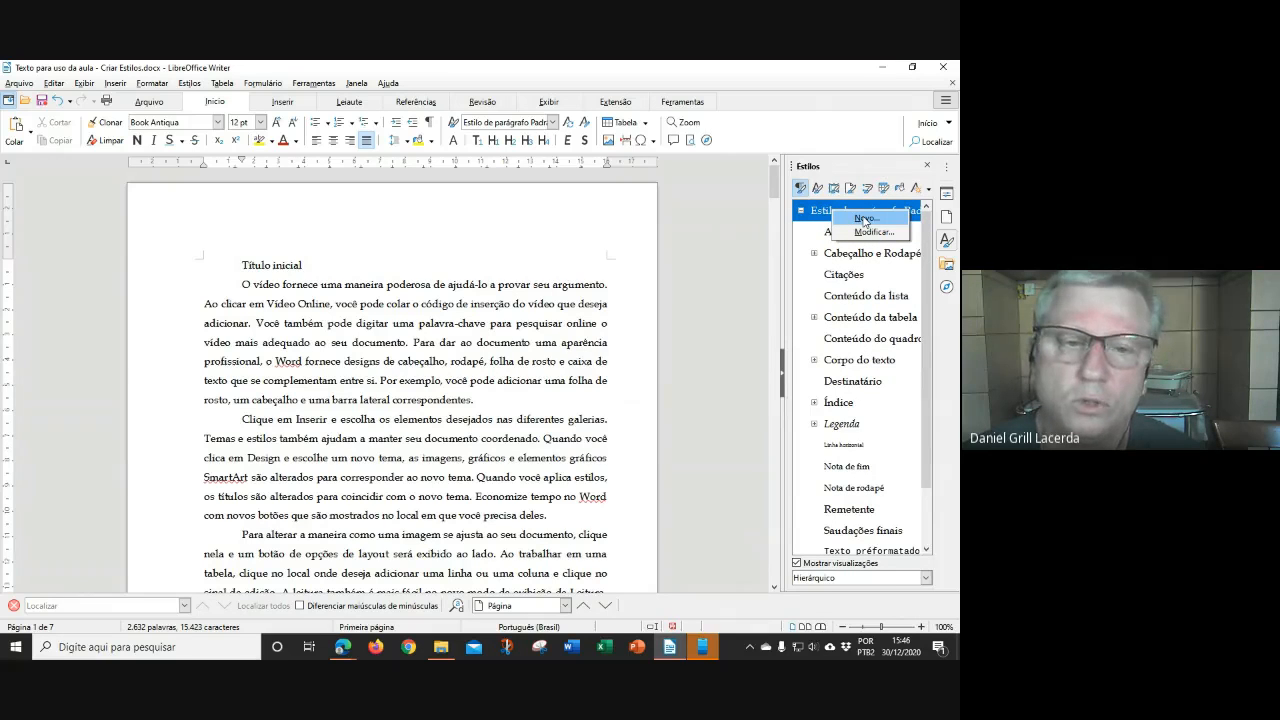
pyautogui.click(866, 219)
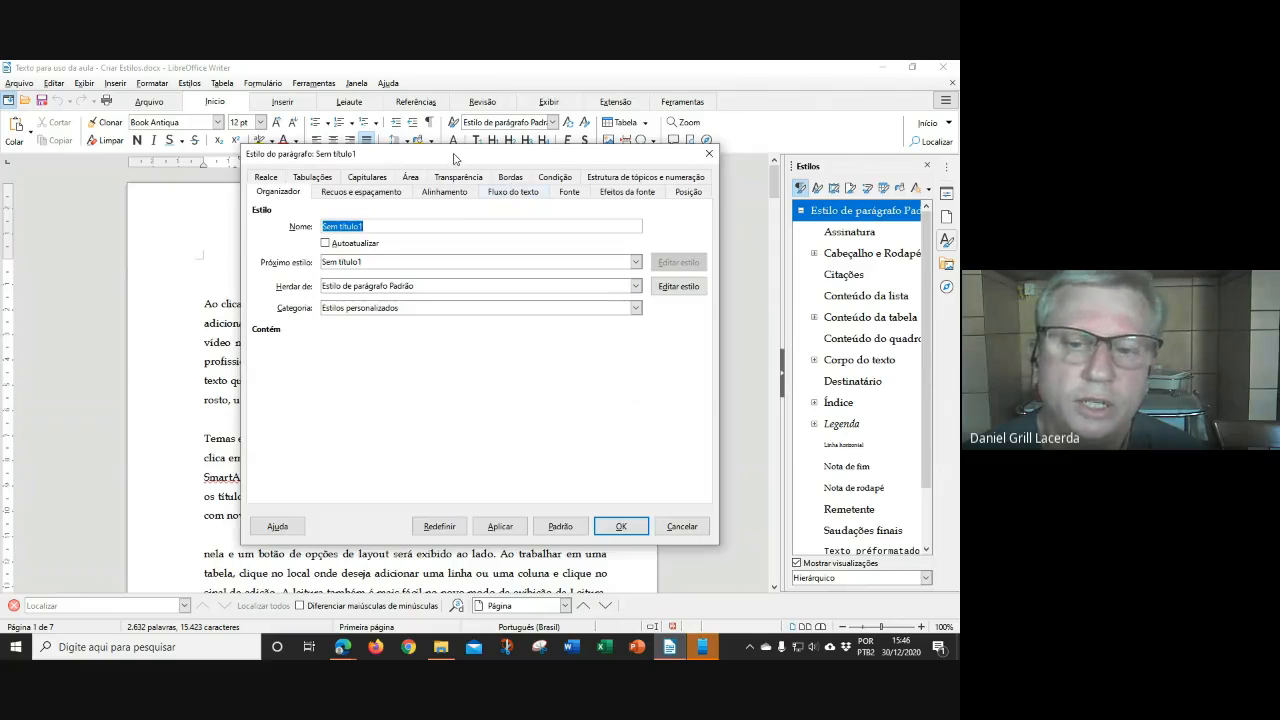
pyautogui.moveTo(457, 162); pyautogui.dragTo(504, 203)
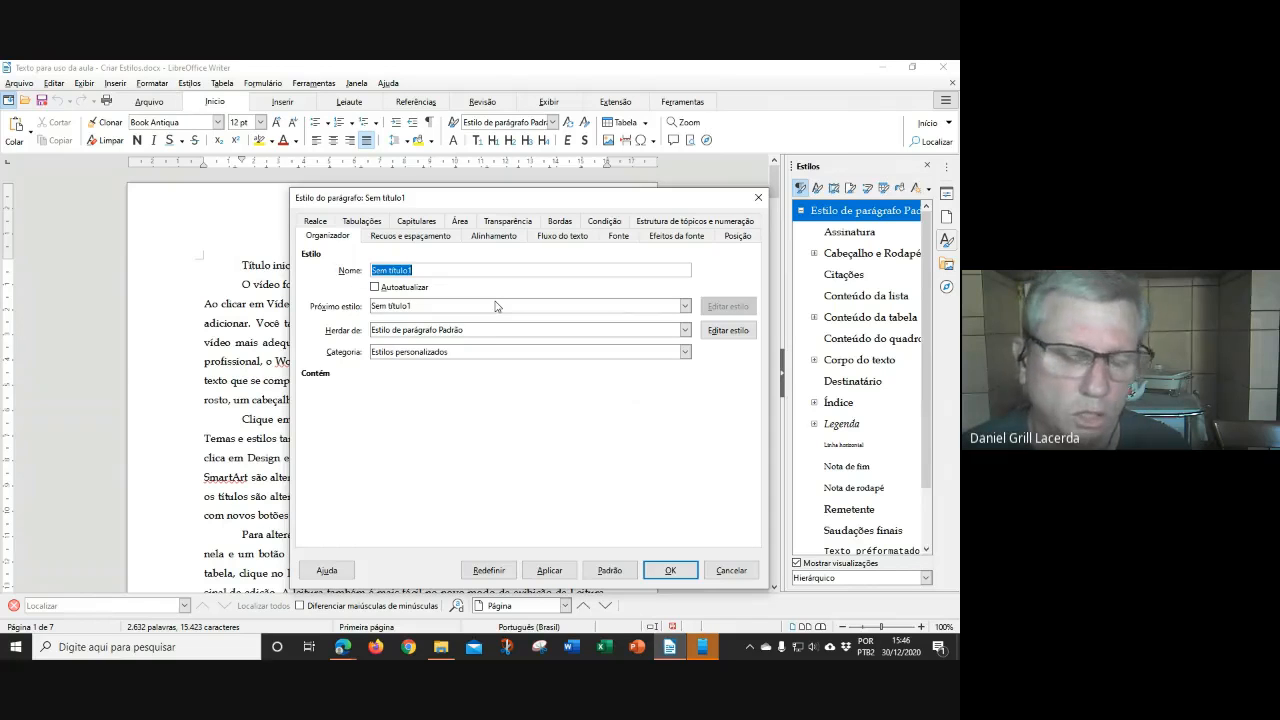
pyautogui.write('Capi')
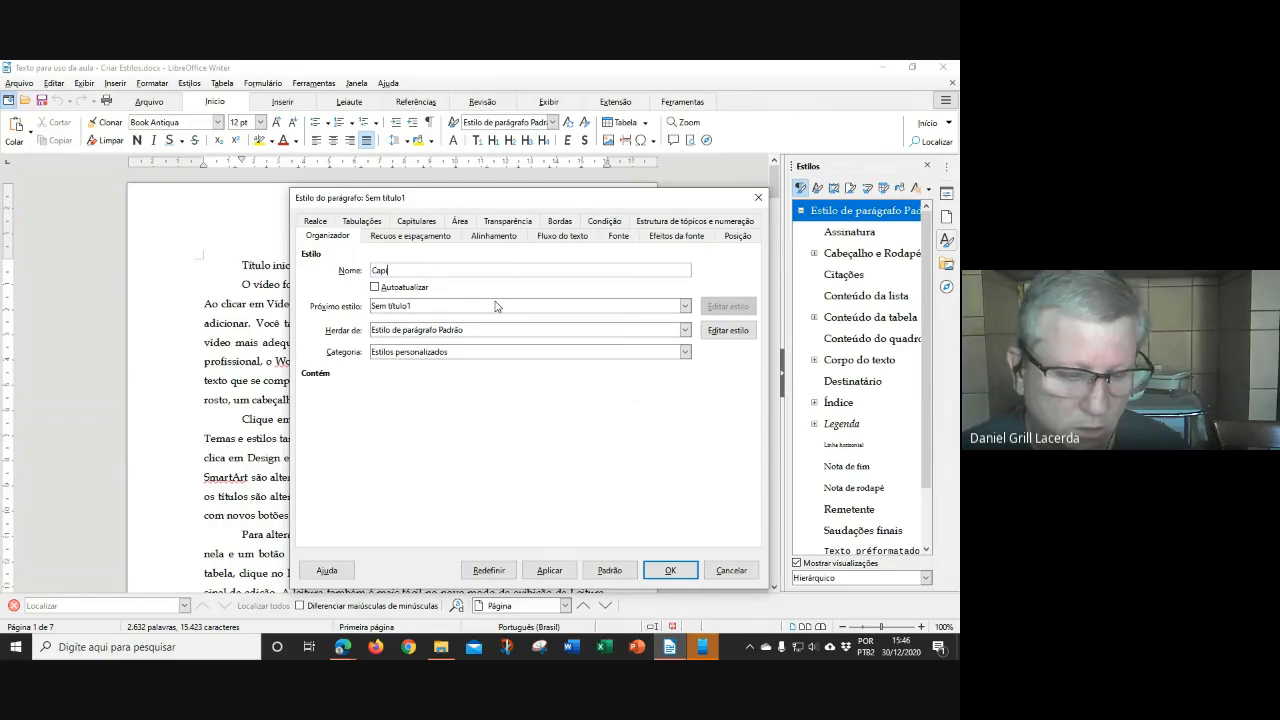
pyautogui.write('tulo N1')
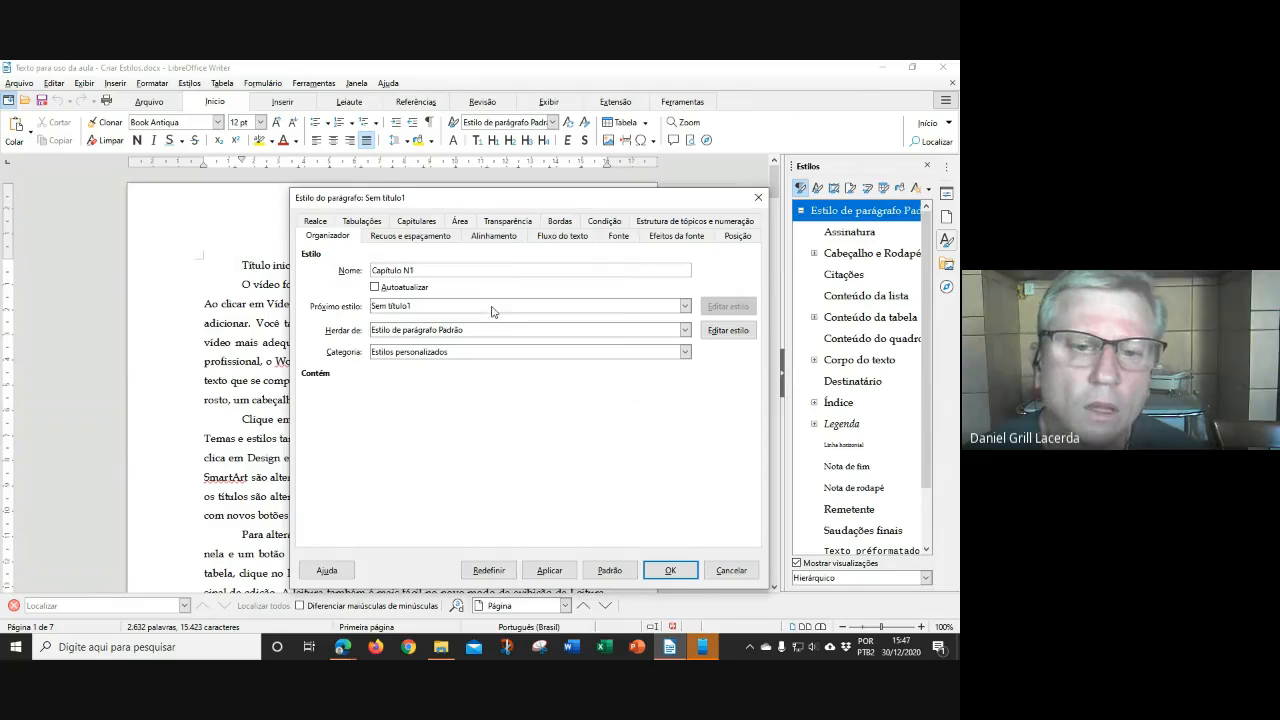
# Set the style's next style to Estilo de parágrafo Padrão
pyautogui.click(444, 308)
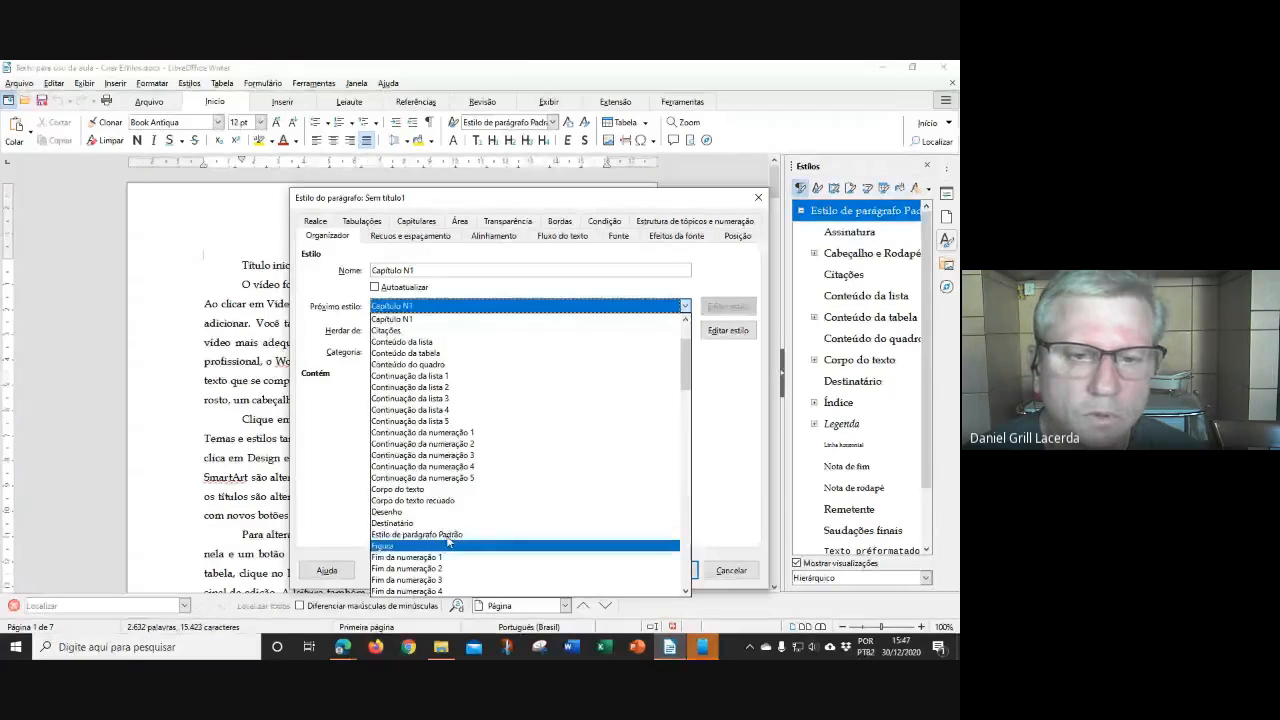
pyautogui.scroll(3, 465, 363)
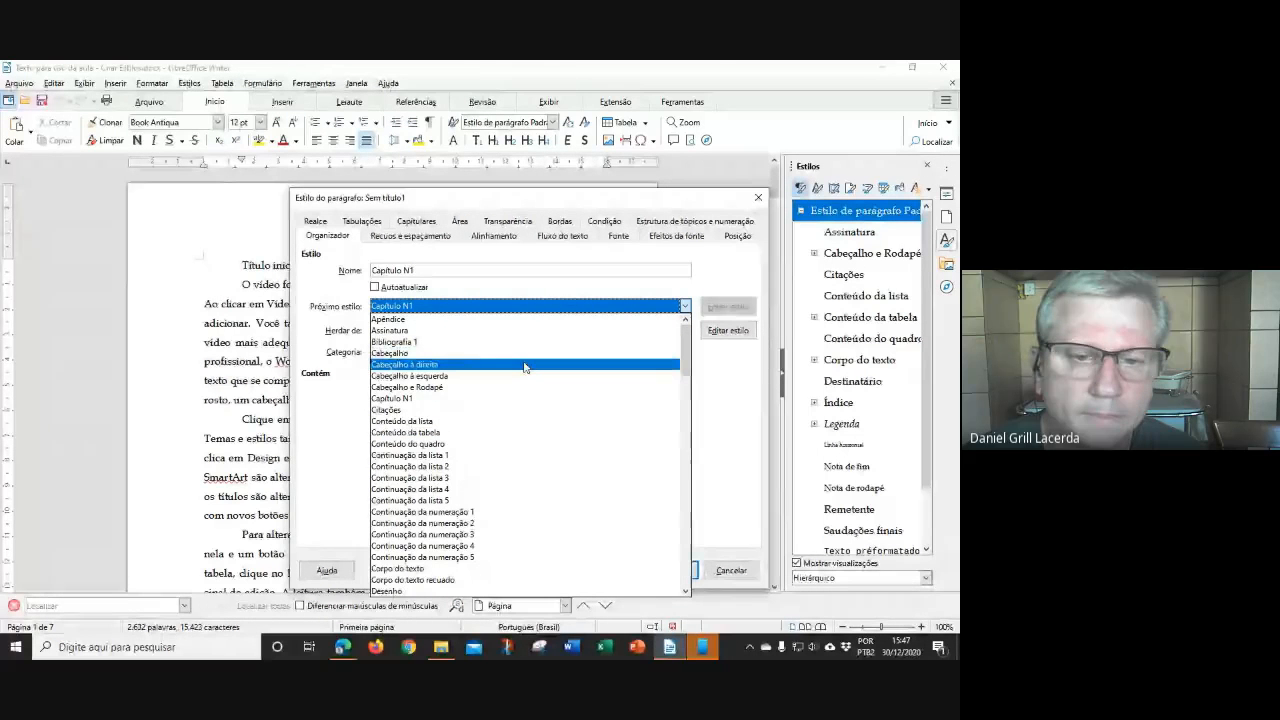
pyautogui.scroll(-13, 526, 368)
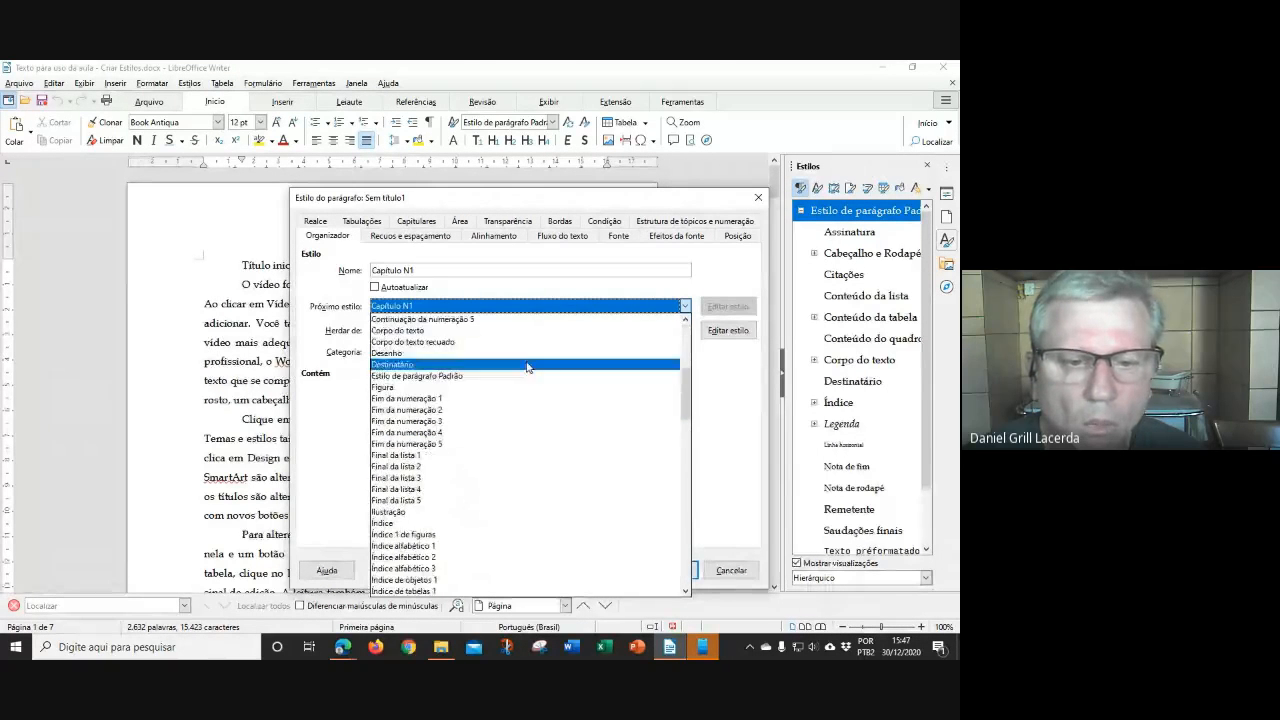
pyautogui.scroll(-15, 528, 368)
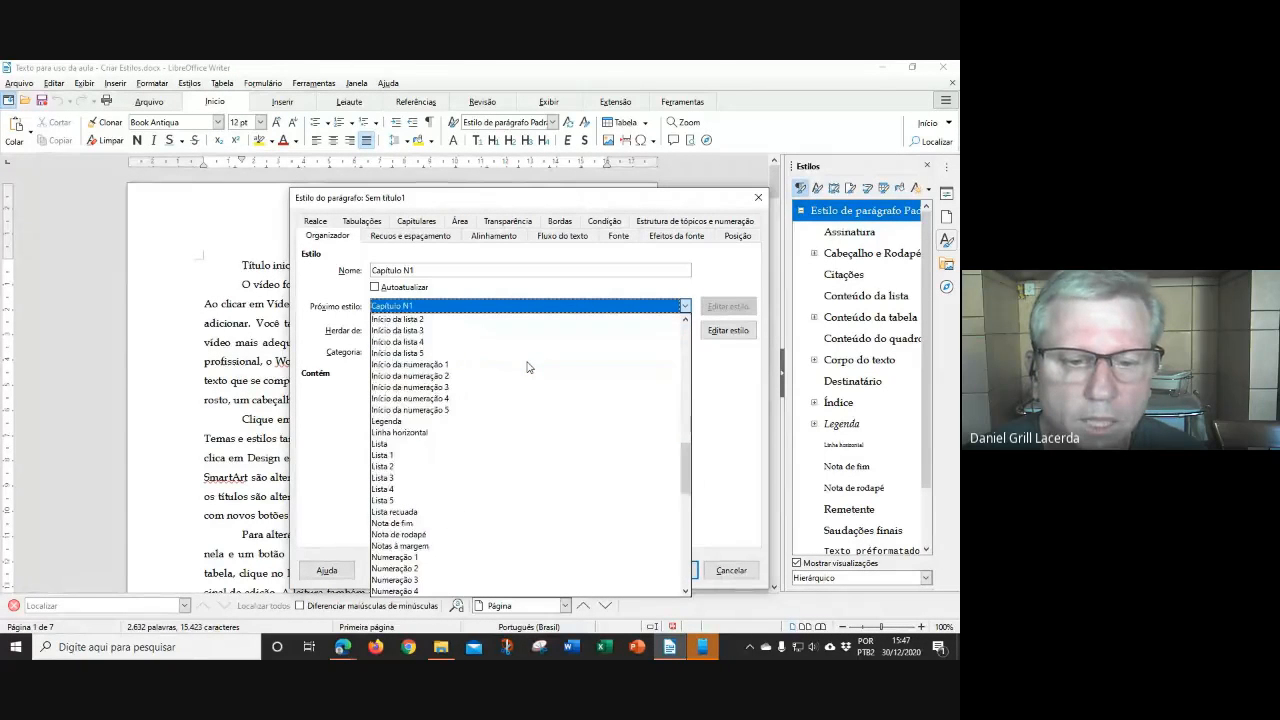
pyautogui.scroll(5, 528, 368)
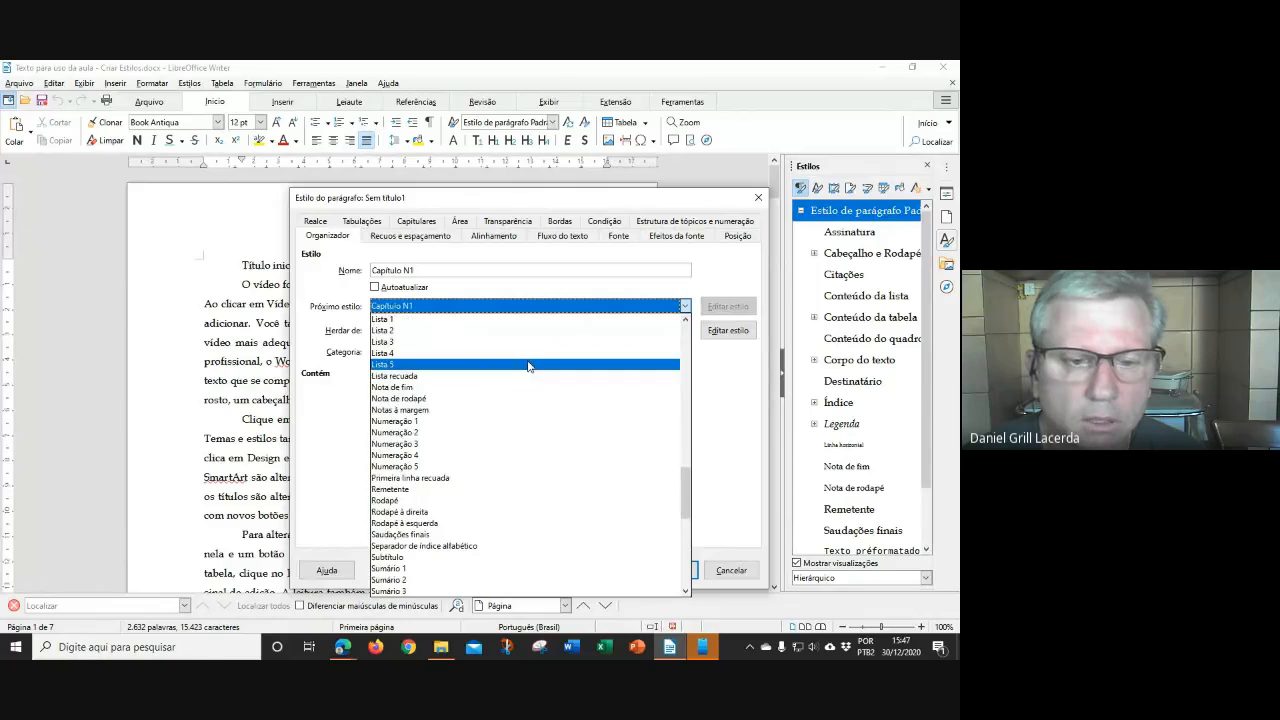
pyautogui.scroll(9, 530, 364)
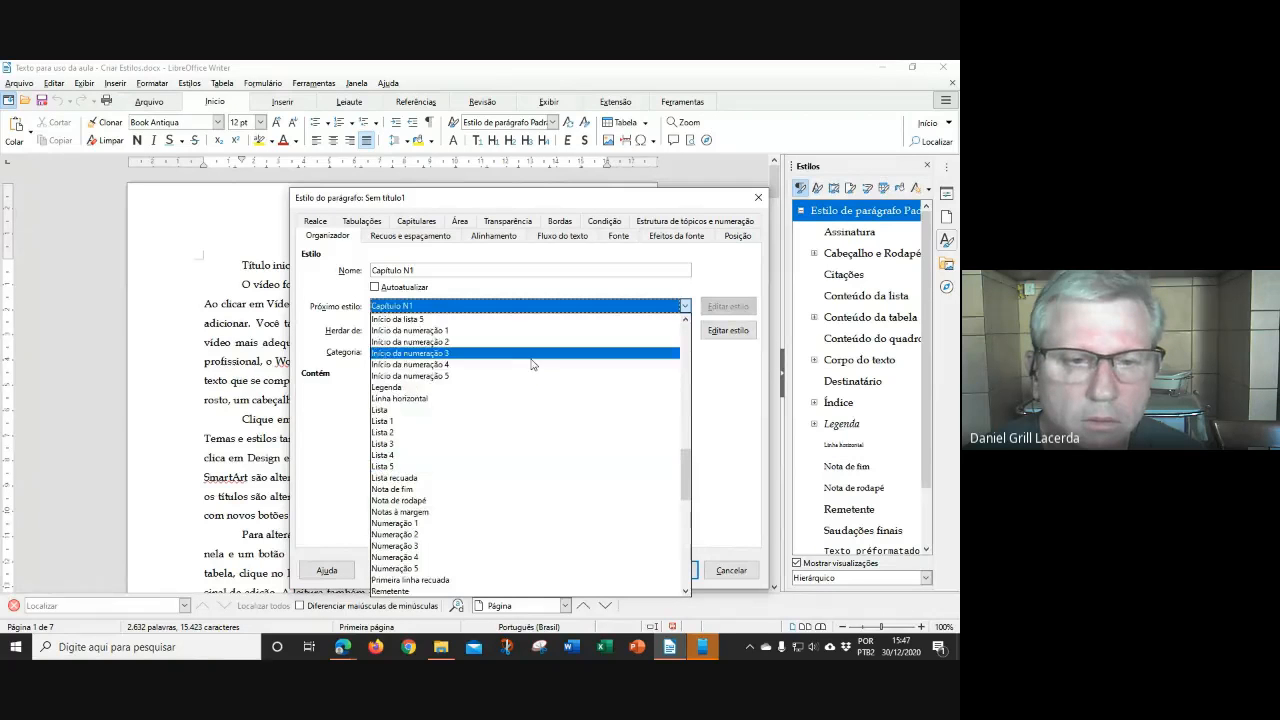
pyautogui.scroll(8, 535, 364)
pyautogui.scroll(2, 537, 363)
pyautogui.scroll(-3, 537, 364)
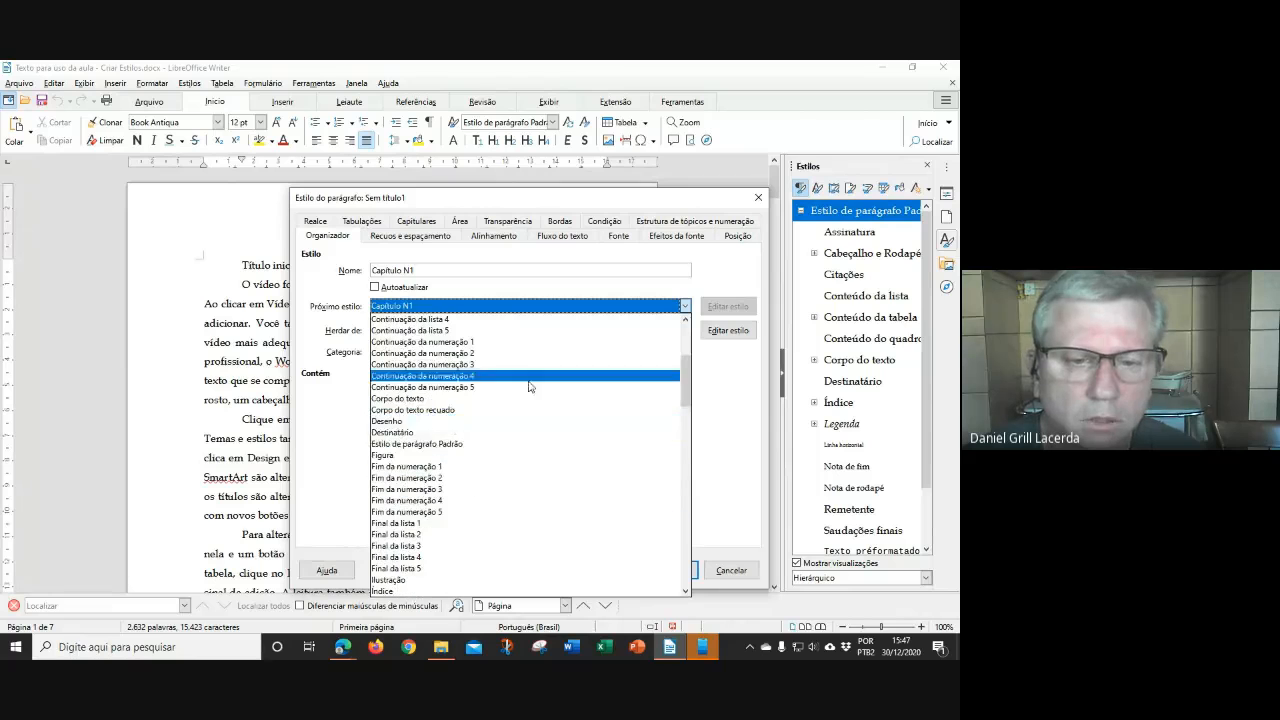
pyautogui.click(444, 444)
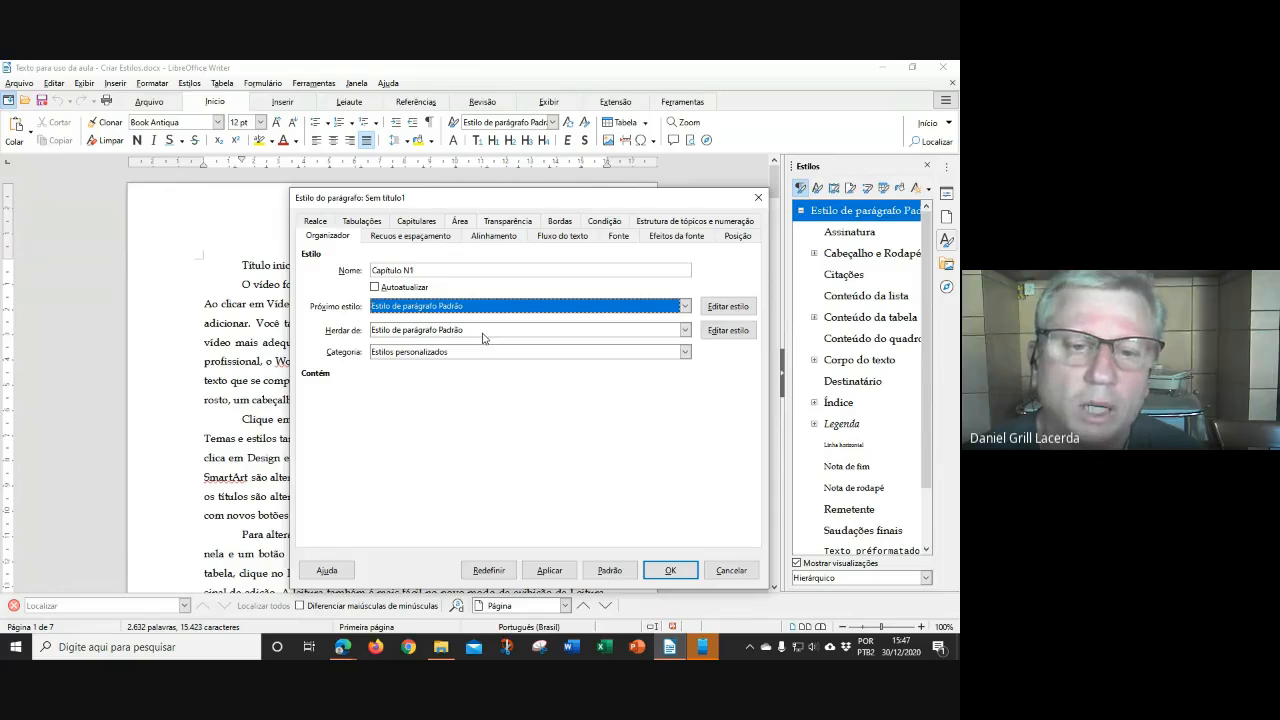
# Make Capitulo N1 inherit from '- Nenhum -', keeping the Estilos personalizados category
pyautogui.click(490, 331)
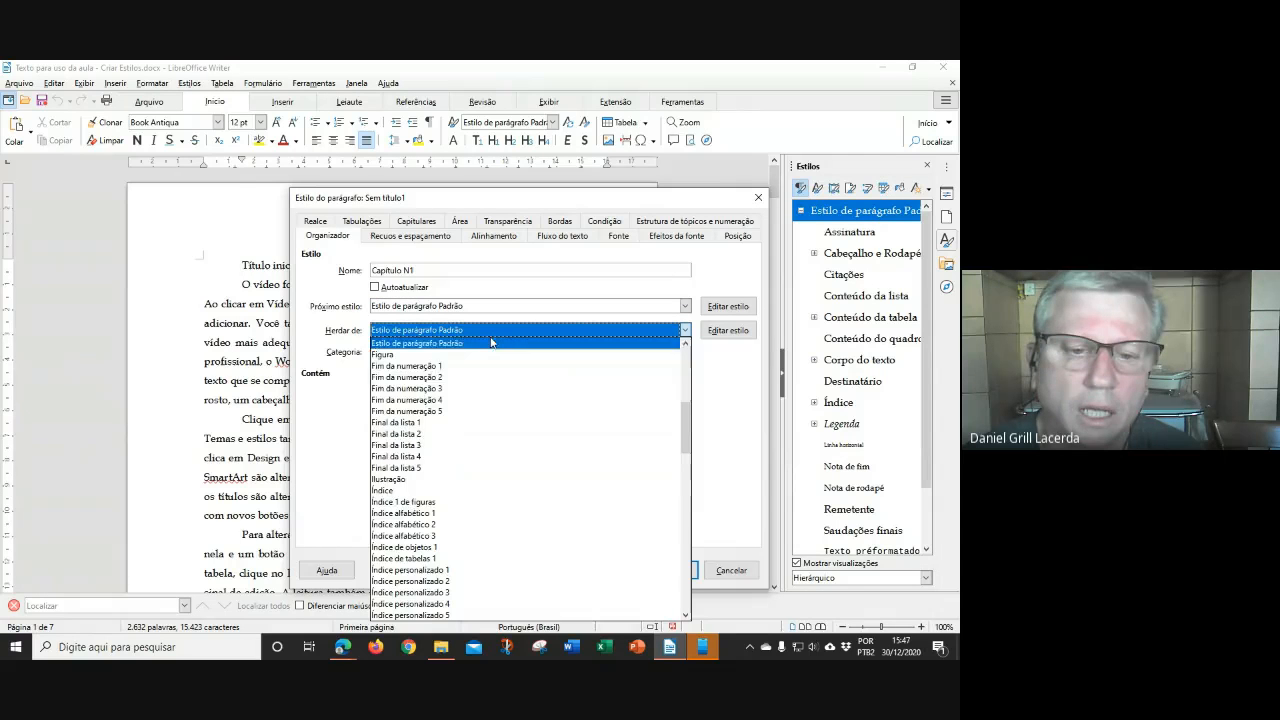
pyautogui.scroll(7, 509, 379)
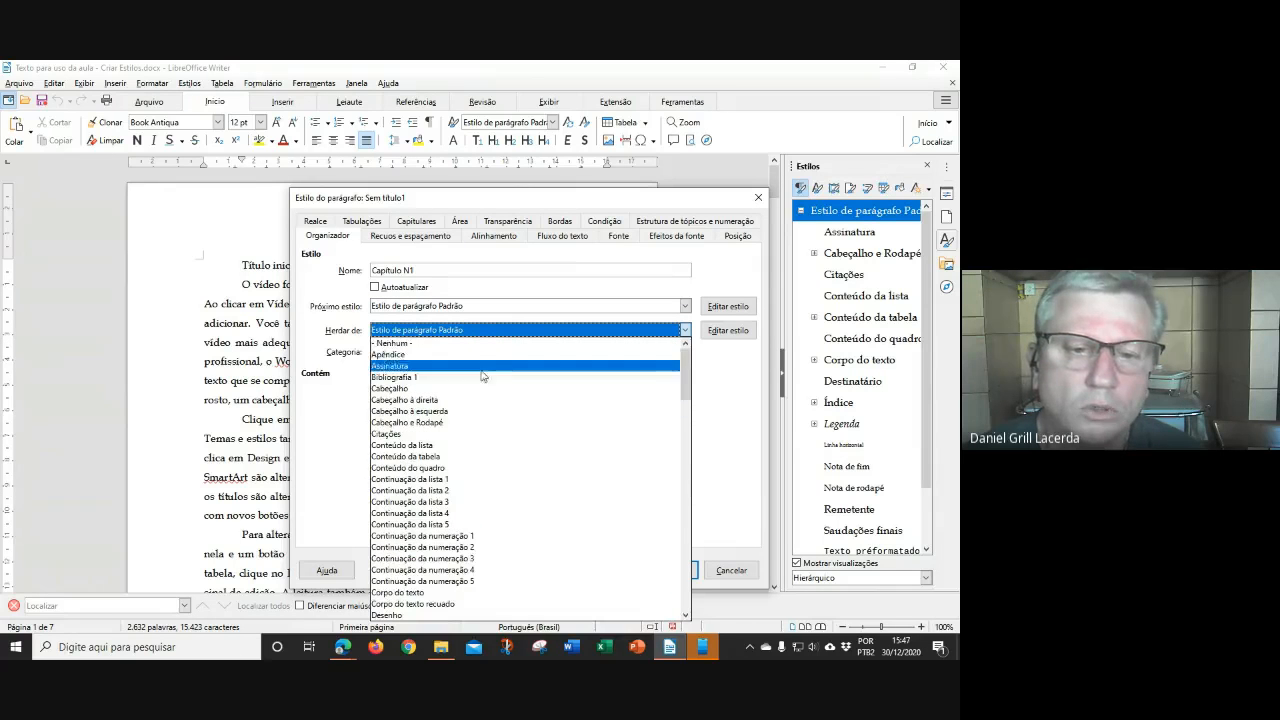
pyautogui.click(422, 346)
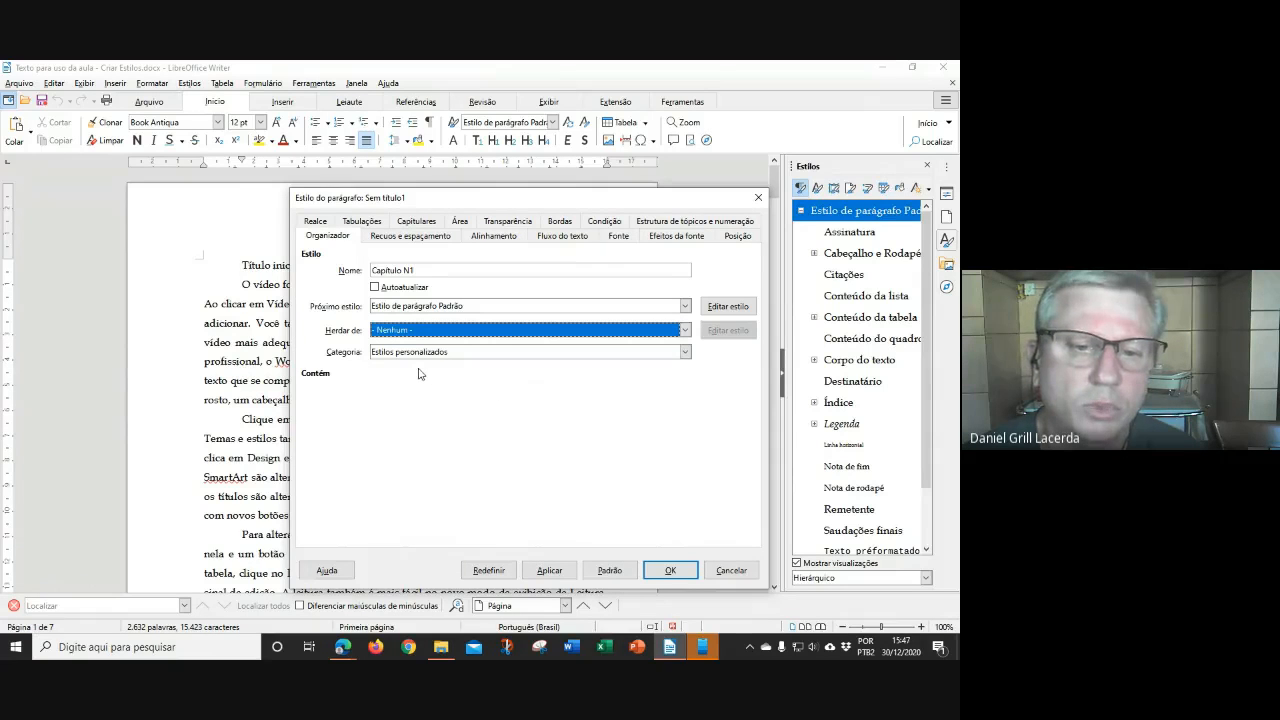
pyautogui.click(469, 356)
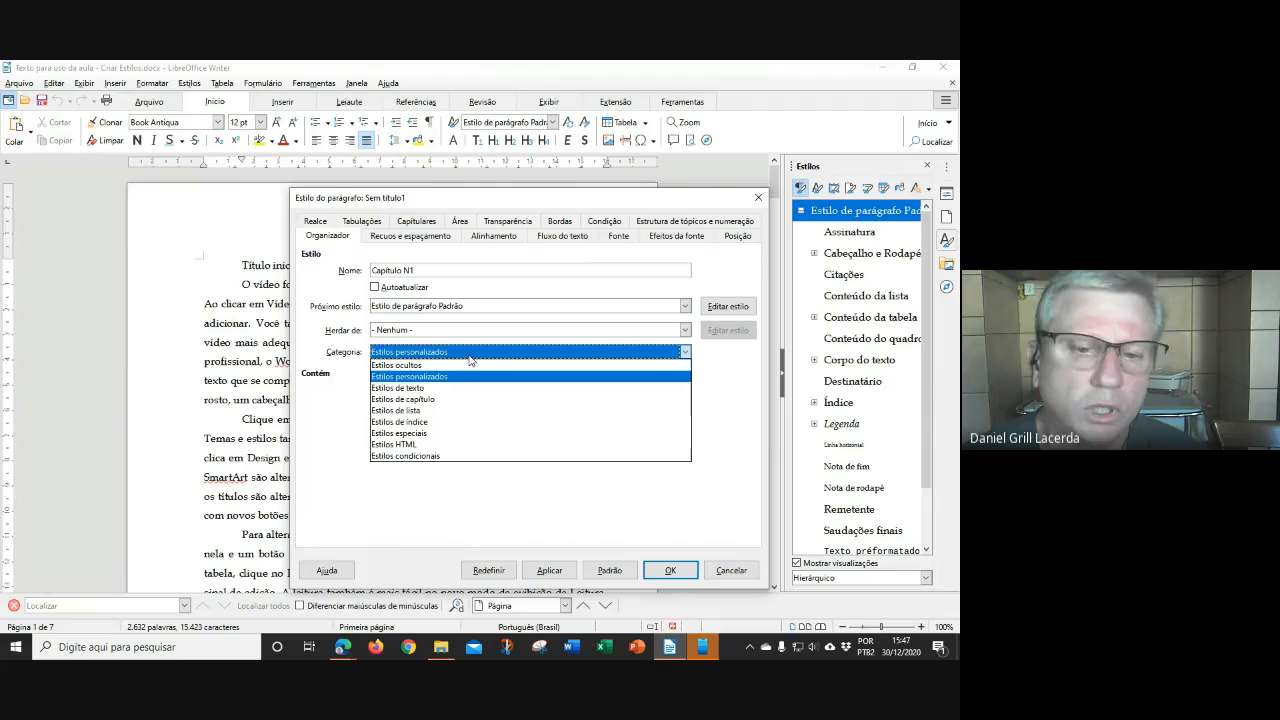
pyautogui.click(498, 356)
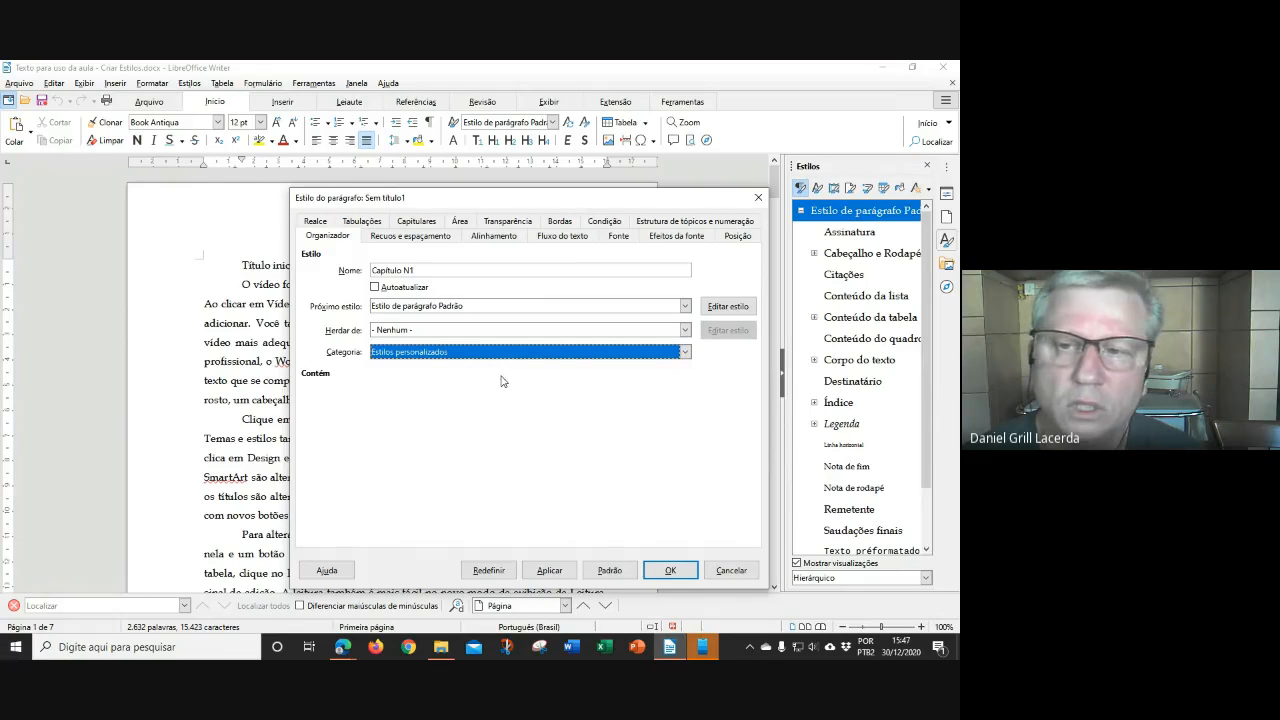
pyautogui.click(507, 356)
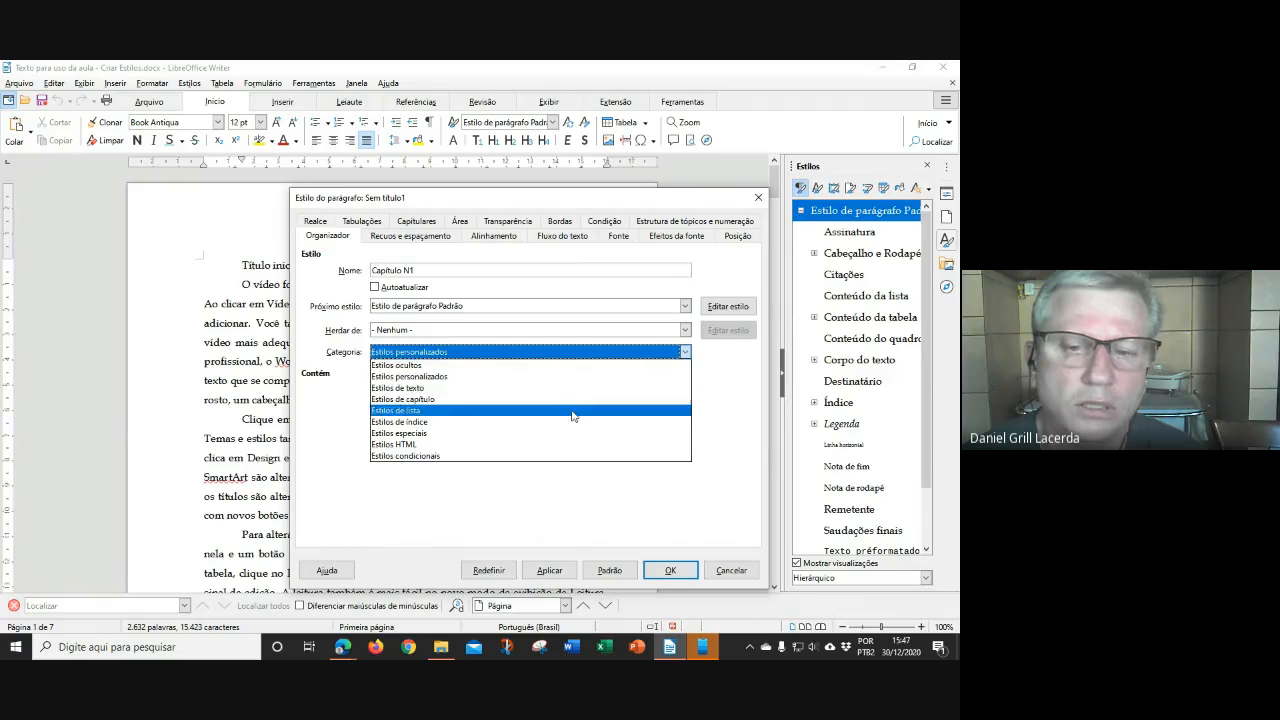
pyautogui.click(537, 376)
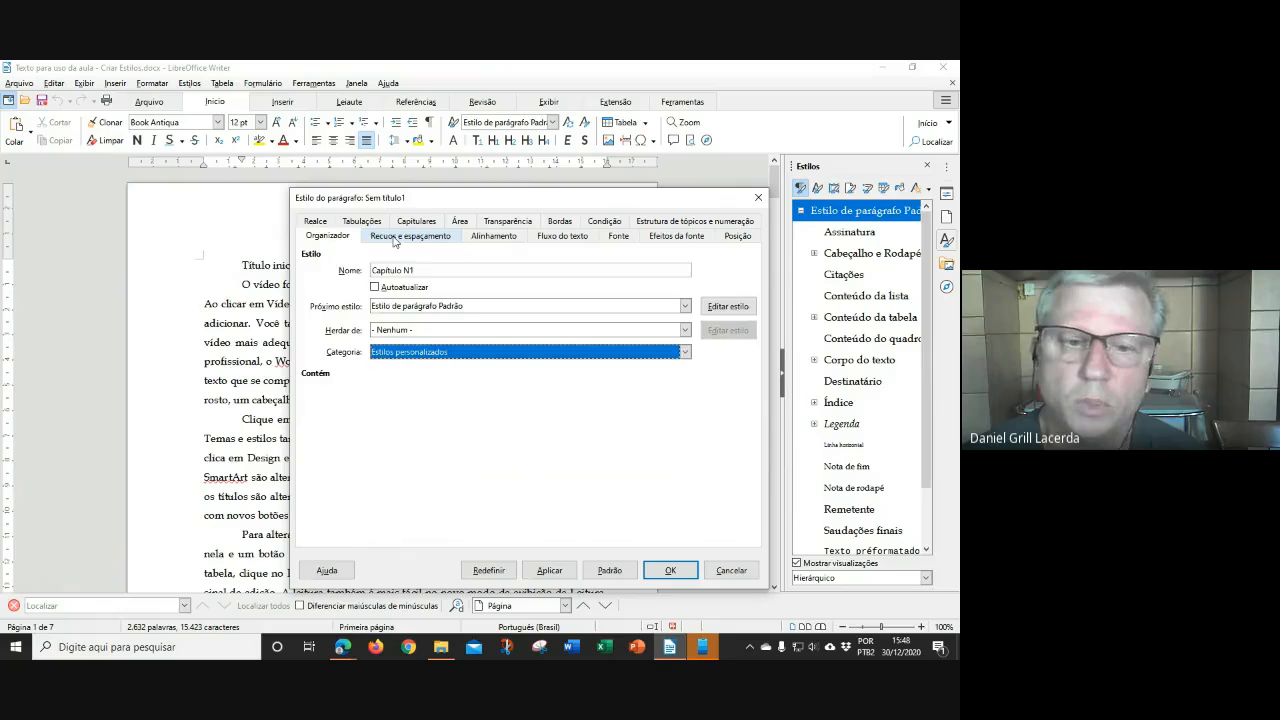
# Give the style 0 cm space below paragraphs and 1,5-line spacing
pyautogui.click(395, 238)
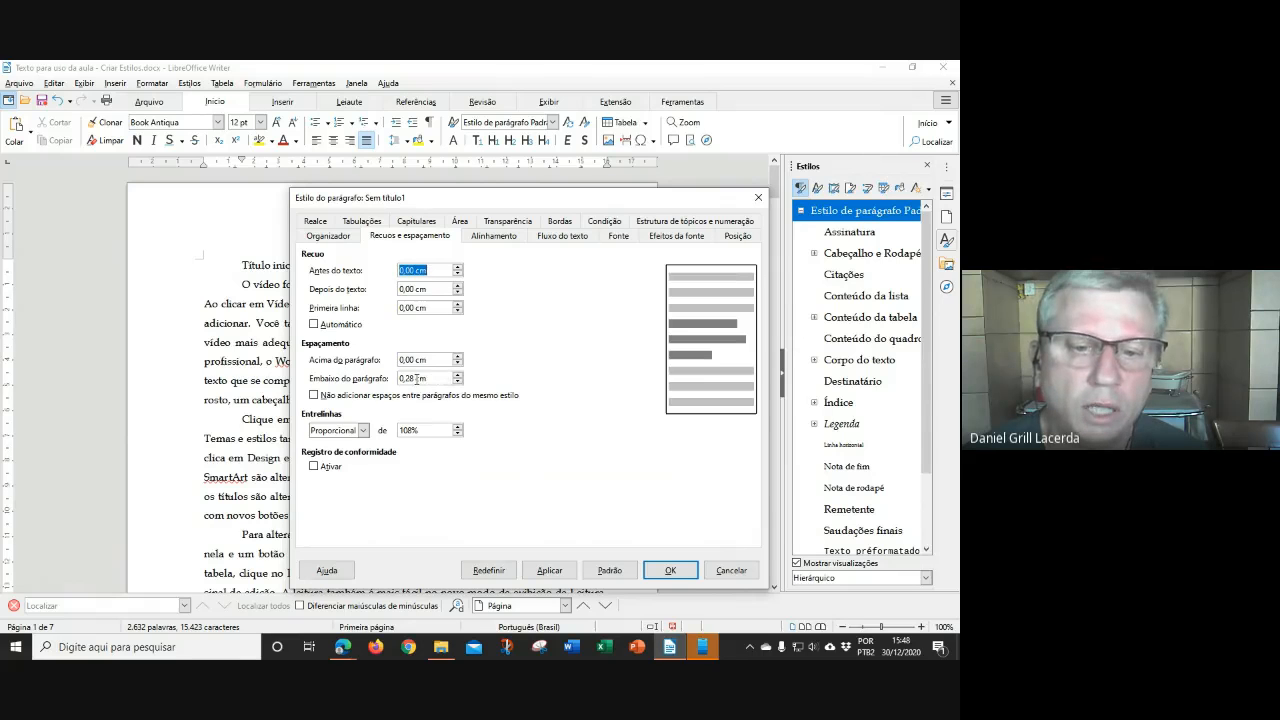
pyautogui.doubleClick(416, 378)
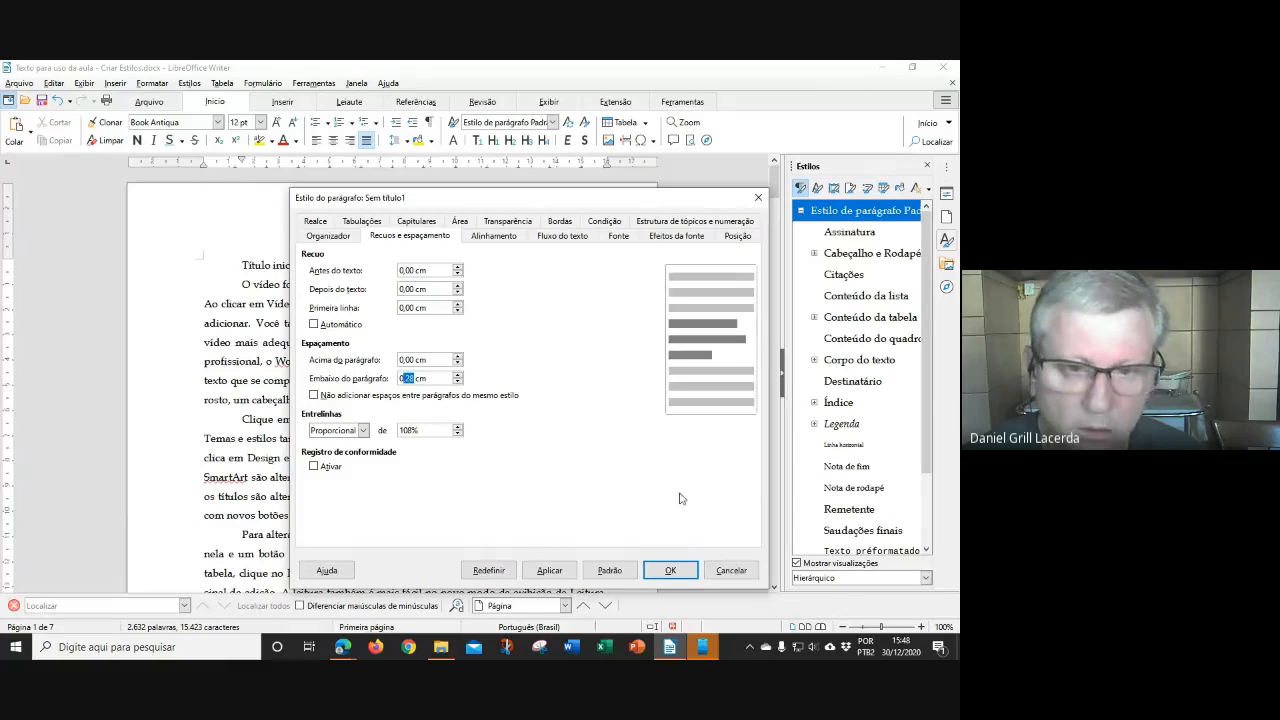
pyautogui.write('0')
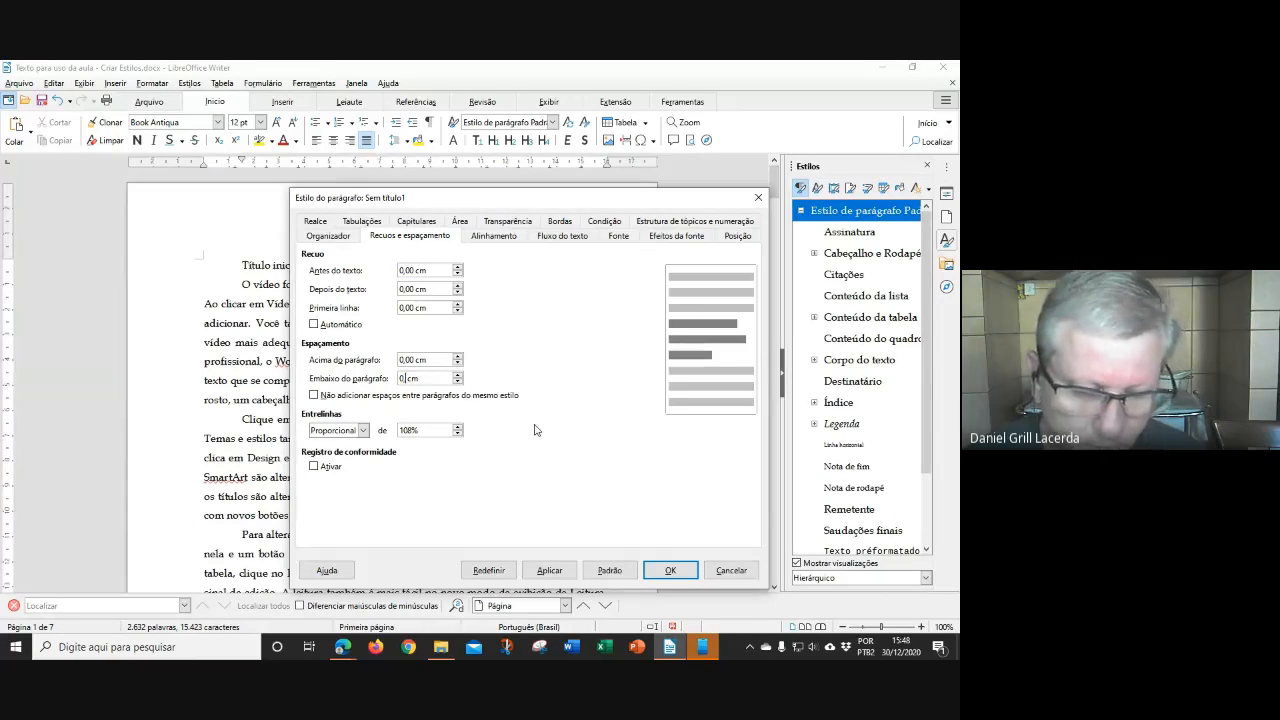
pyautogui.click(363, 431)
pyautogui.click(347, 467)
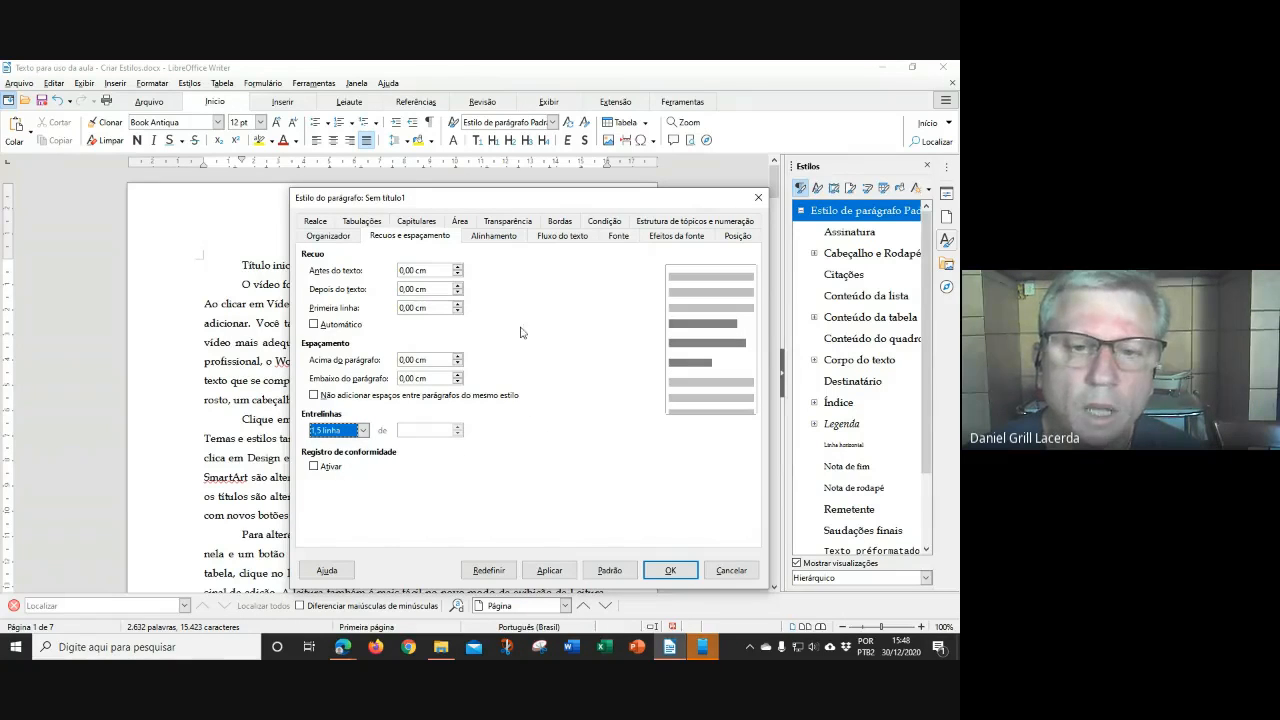
pyautogui.click(500, 238)
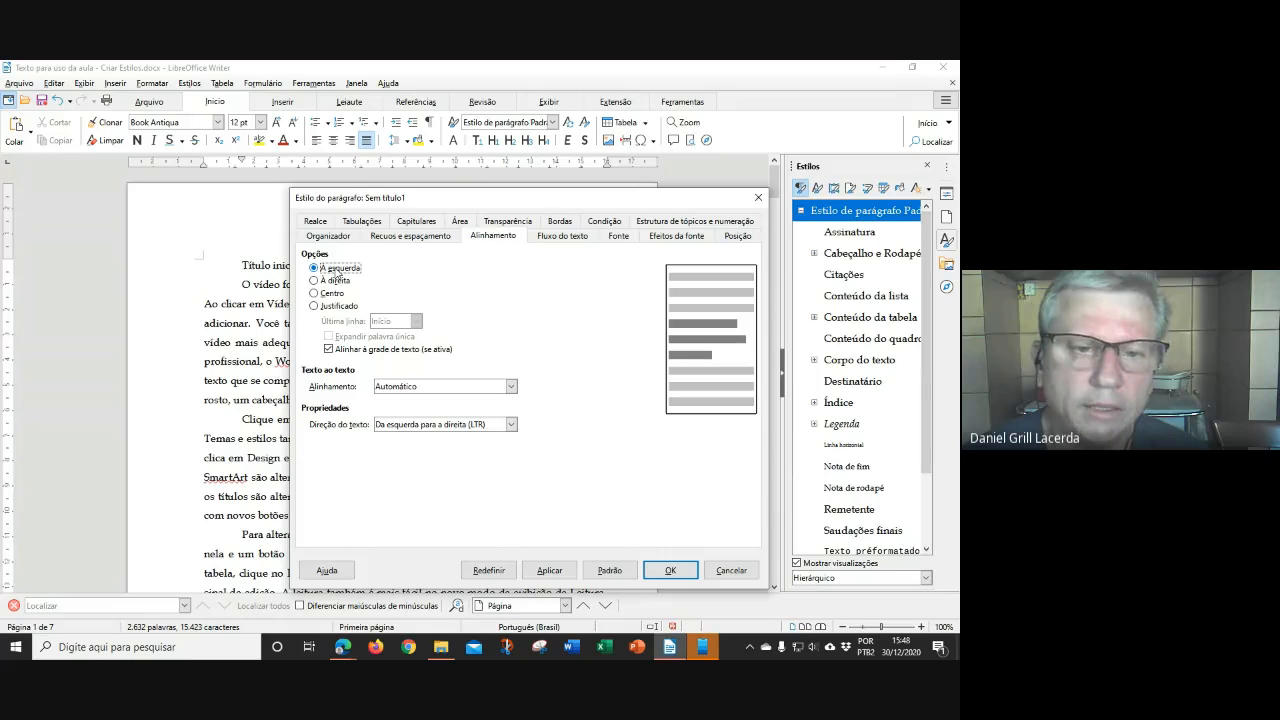
# Set the style's font to bold 12 pt Arial in MAIÚSCULAS capitals
pyautogui.click(577, 237)
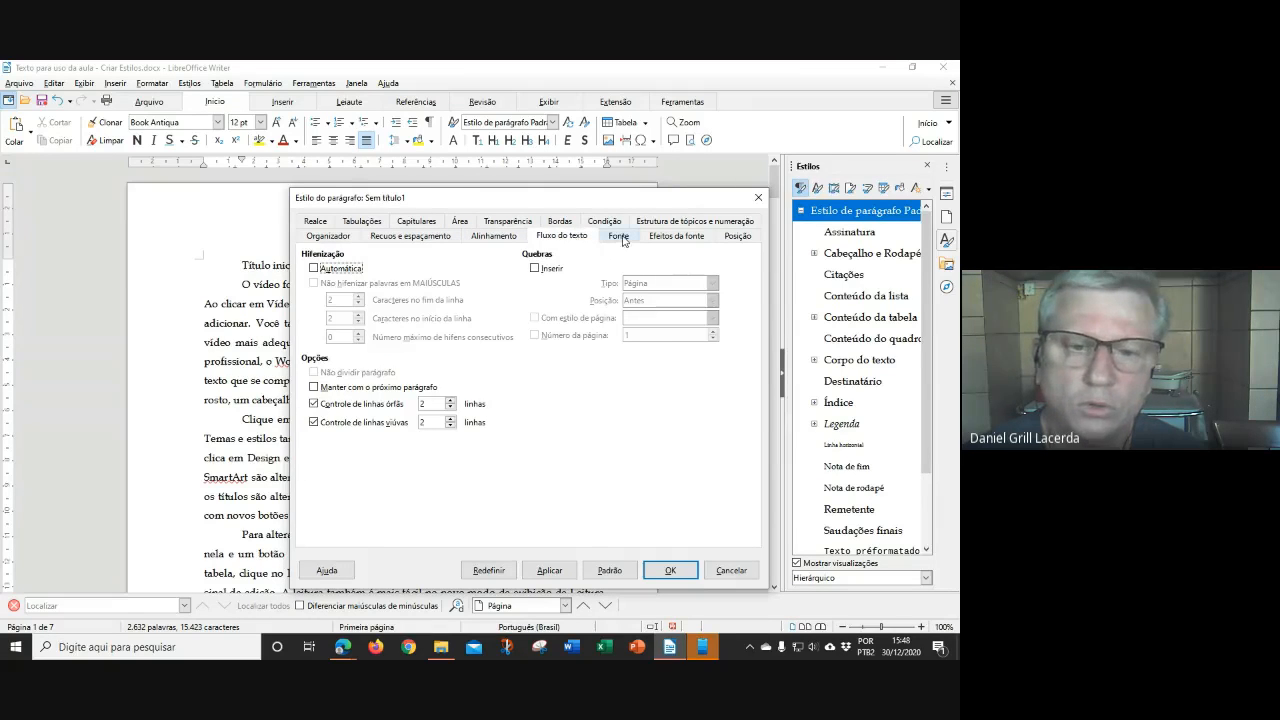
pyautogui.click(618, 236)
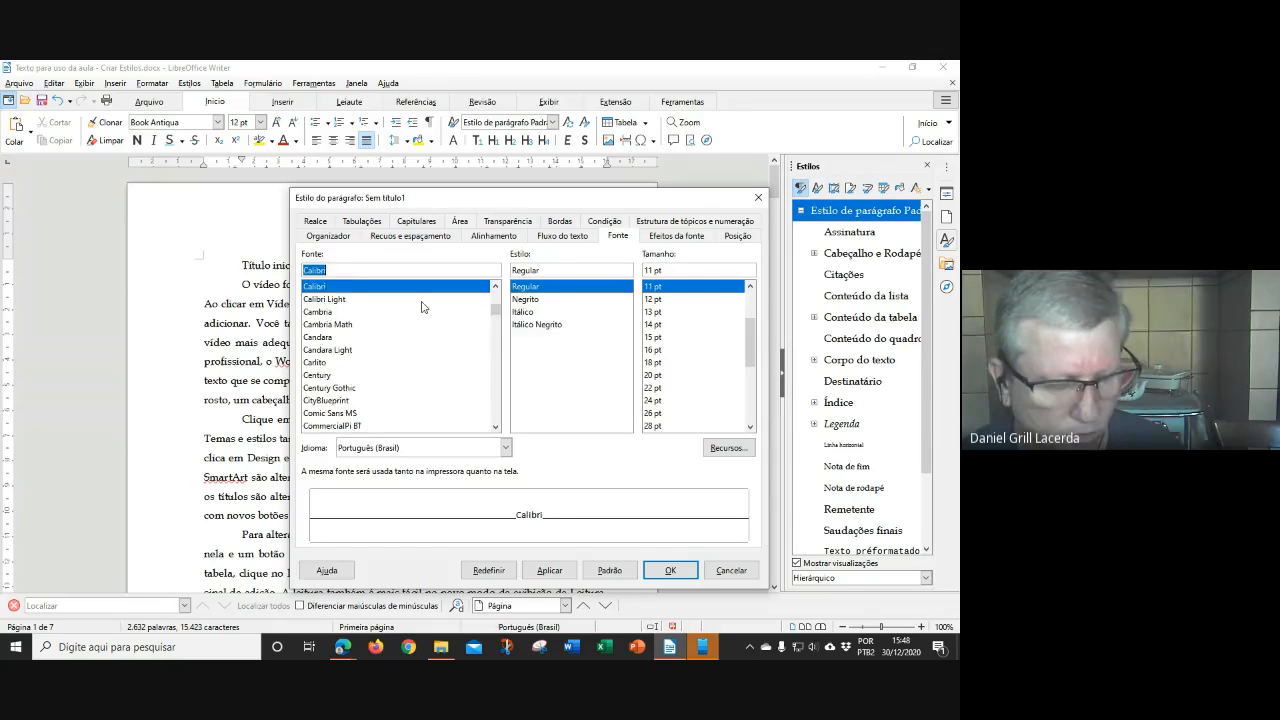
pyautogui.click(530, 300)
pyautogui.click(657, 300)
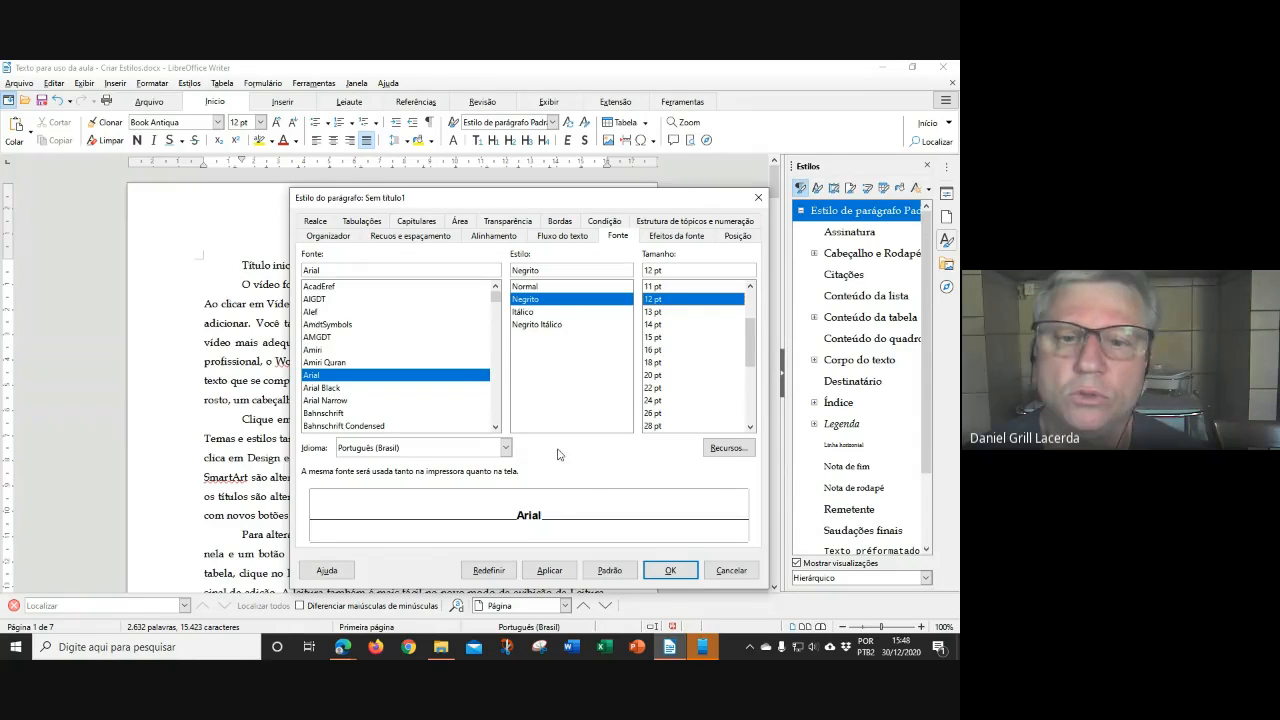
pyautogui.click(662, 237)
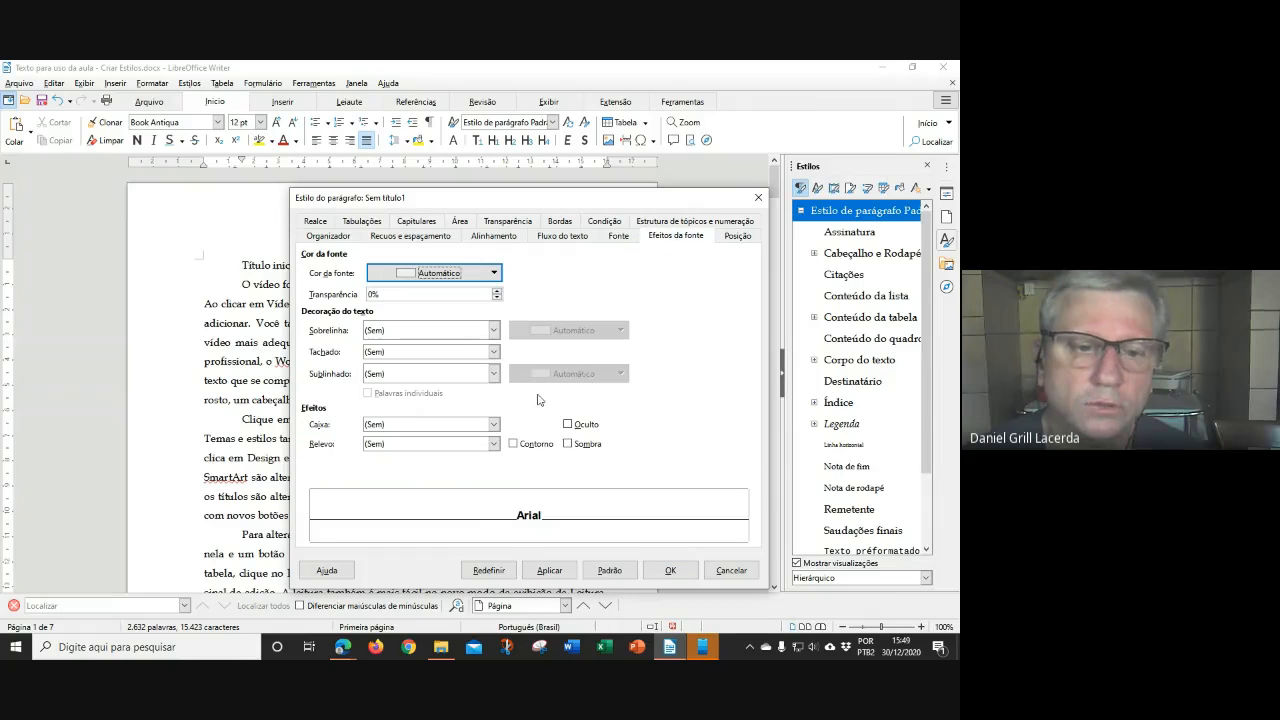
pyautogui.click(409, 432)
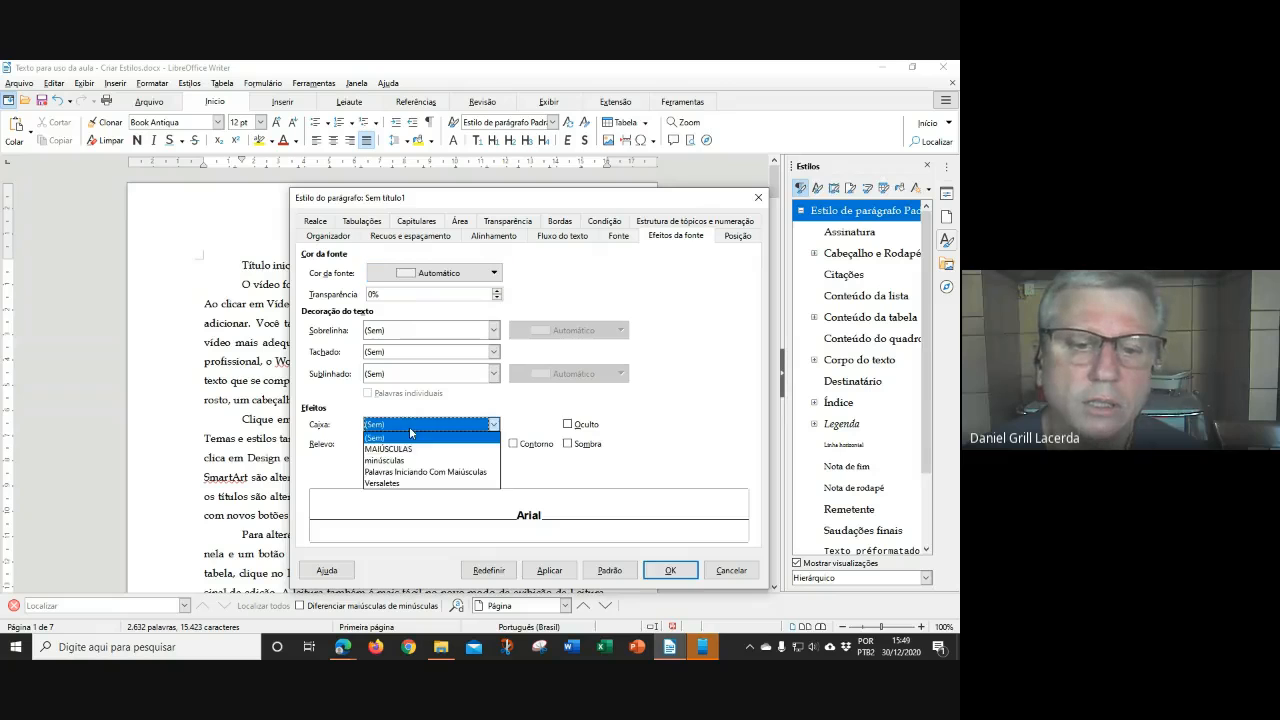
pyautogui.click(464, 441)
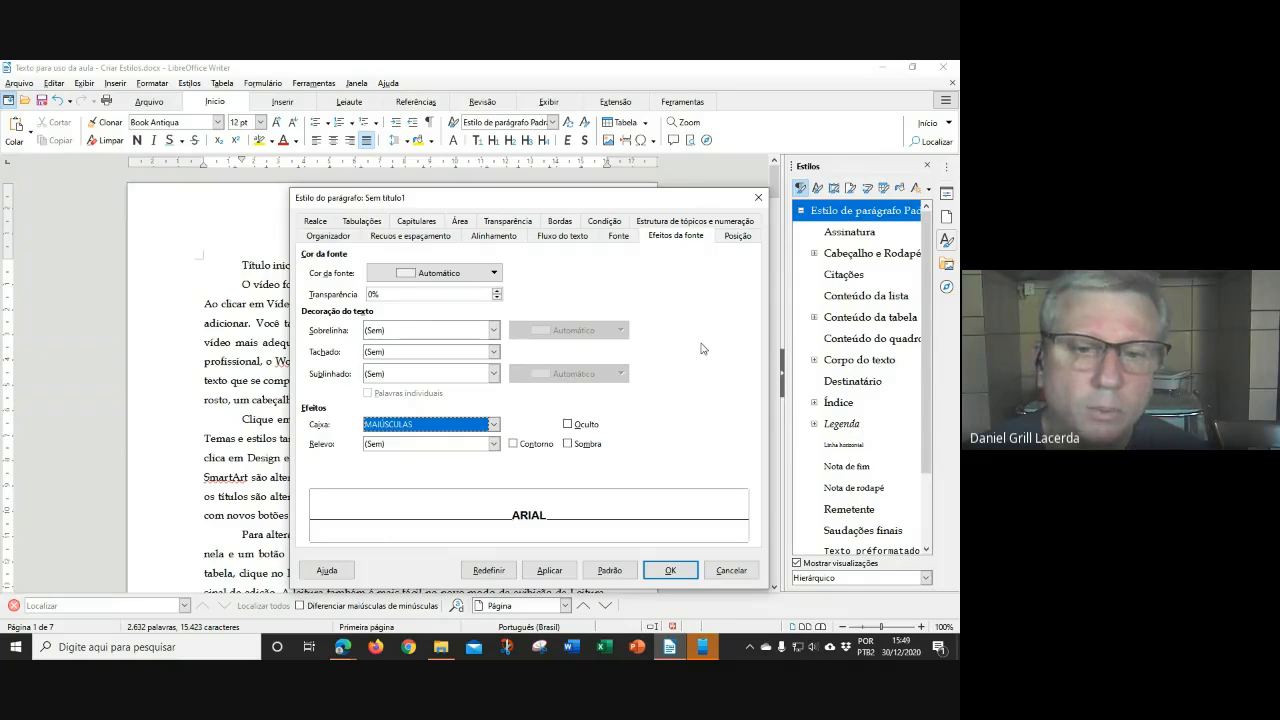
# Set the style's outline level to Nível 1 and save it
pyautogui.click(684, 222)
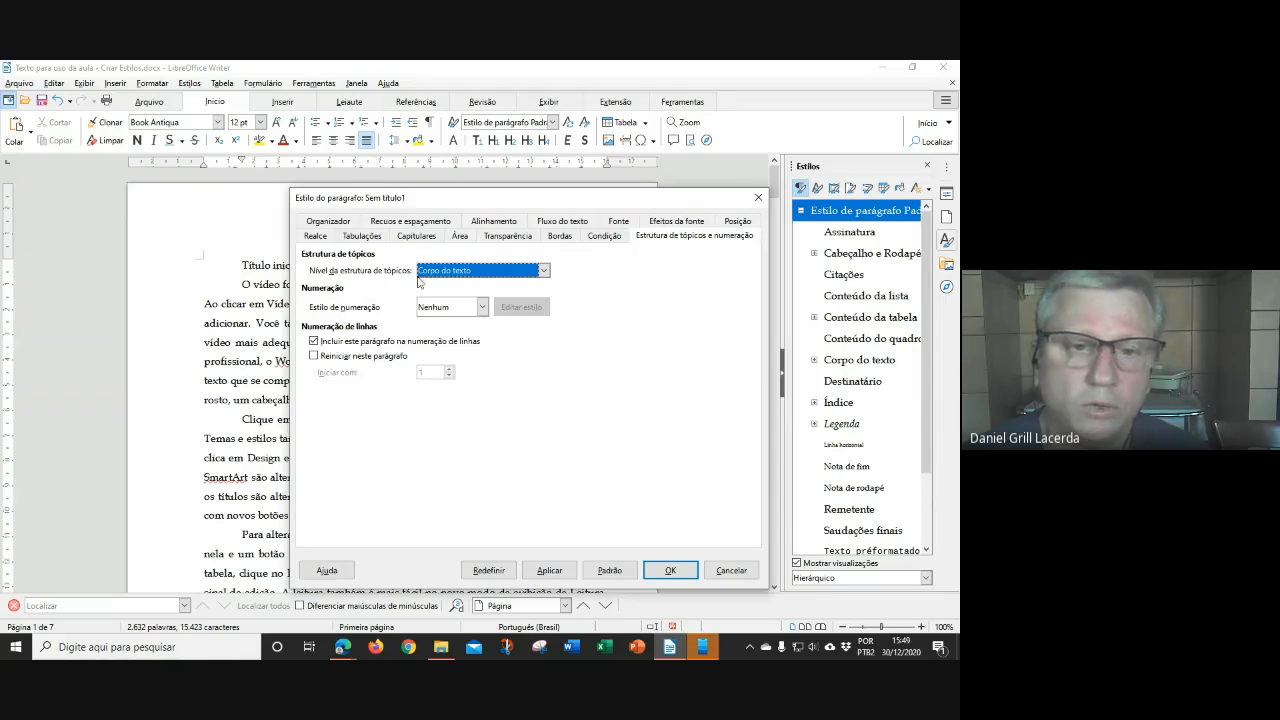
pyautogui.click(544, 271)
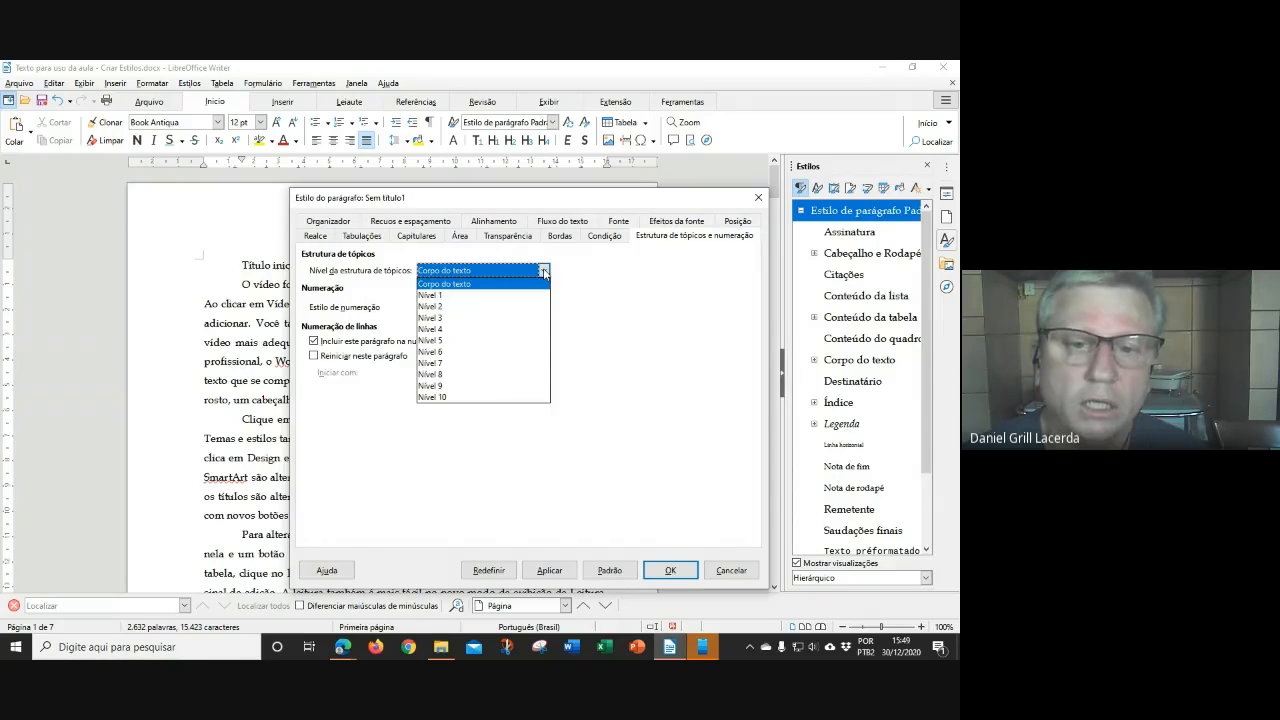
pyautogui.click(486, 296)
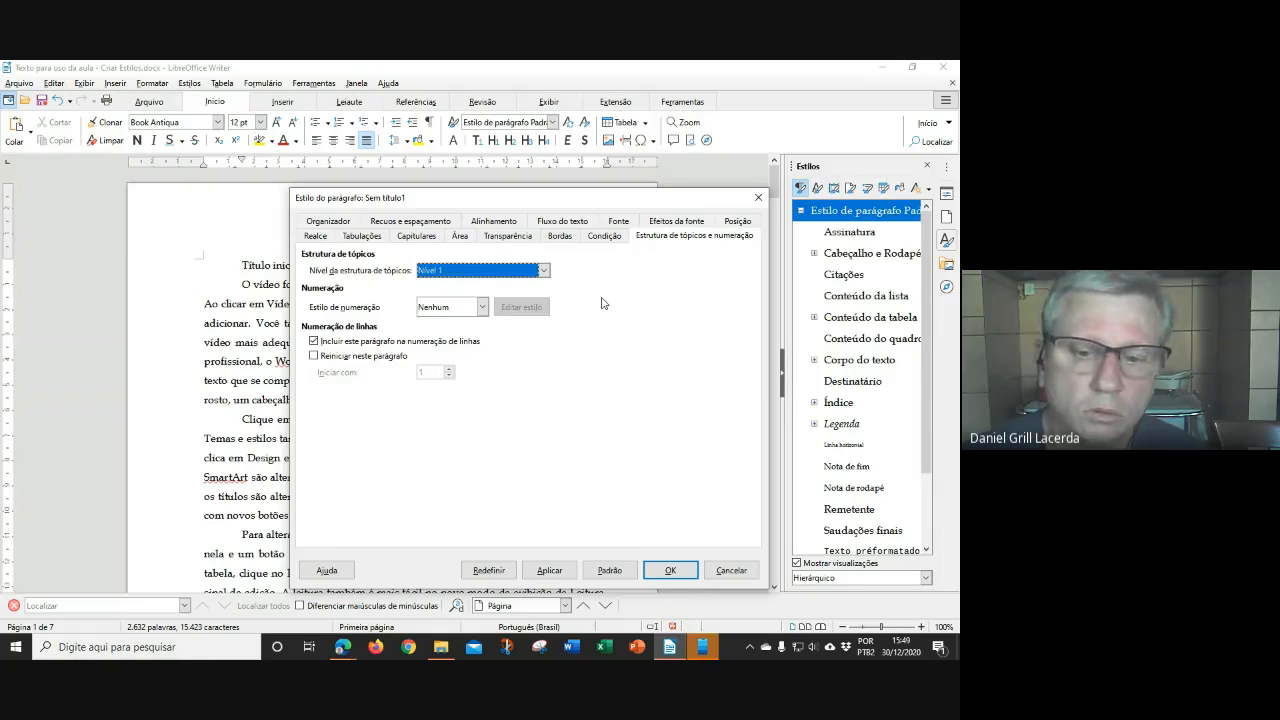
pyautogui.click(674, 572)
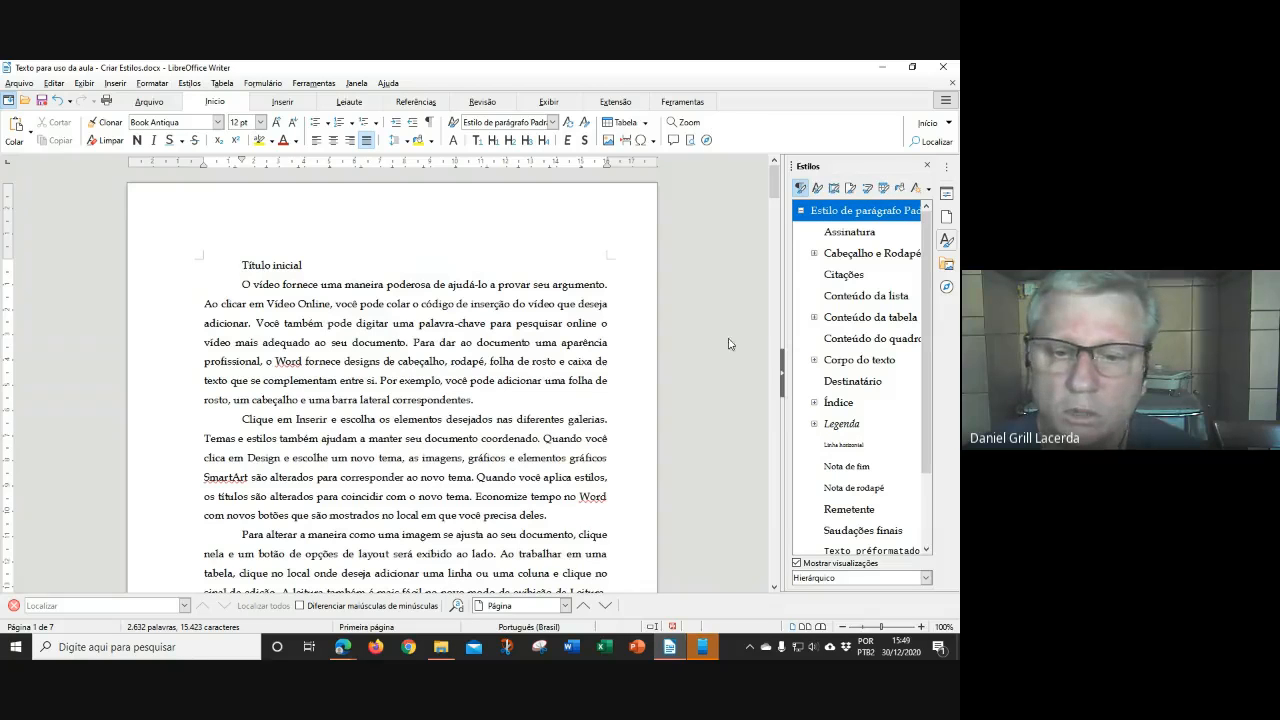
# Apply the Capítulo N1 style to the Título inicial line
pyautogui.scroll(-1, 865, 388)
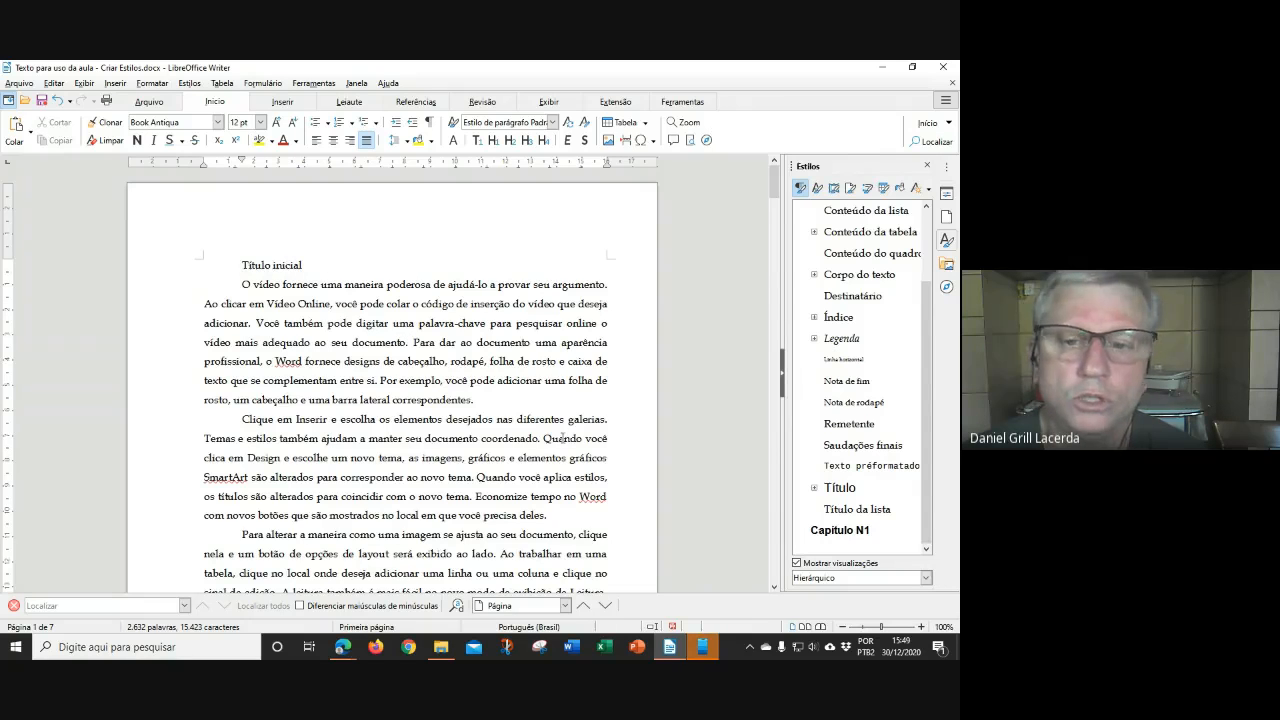
pyautogui.click(838, 531)
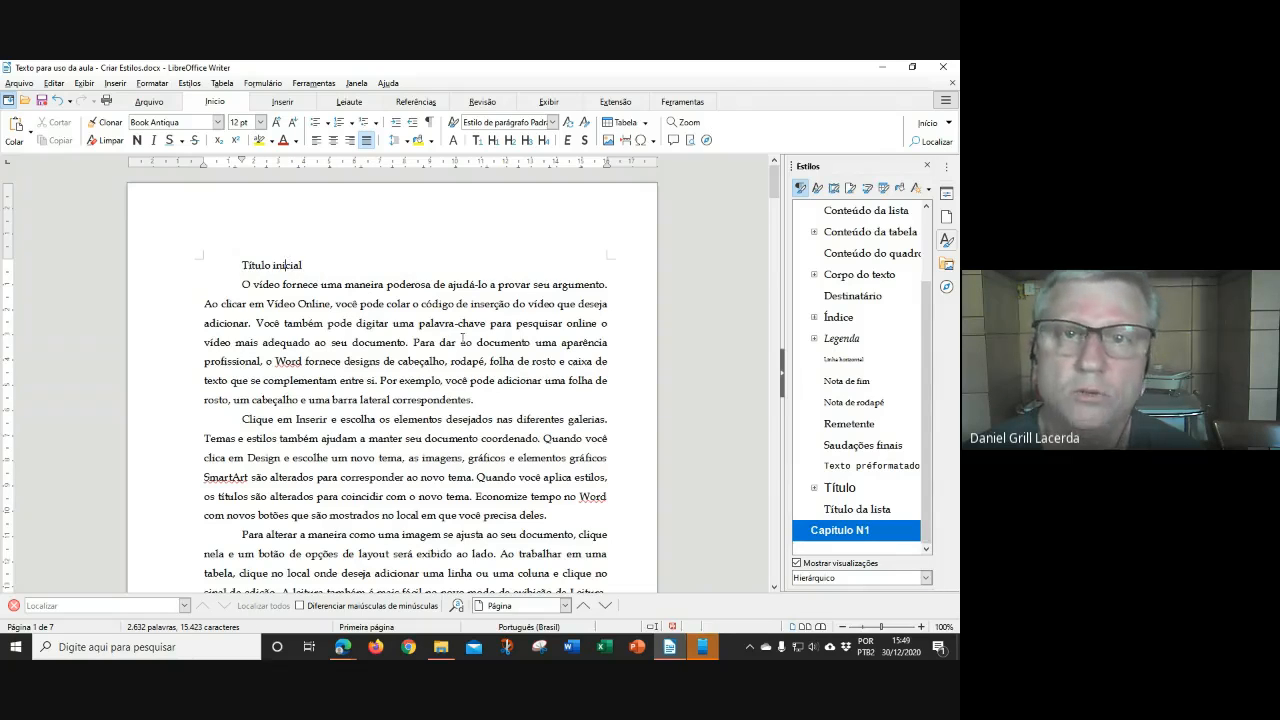
pyautogui.doubleClick(839, 531)
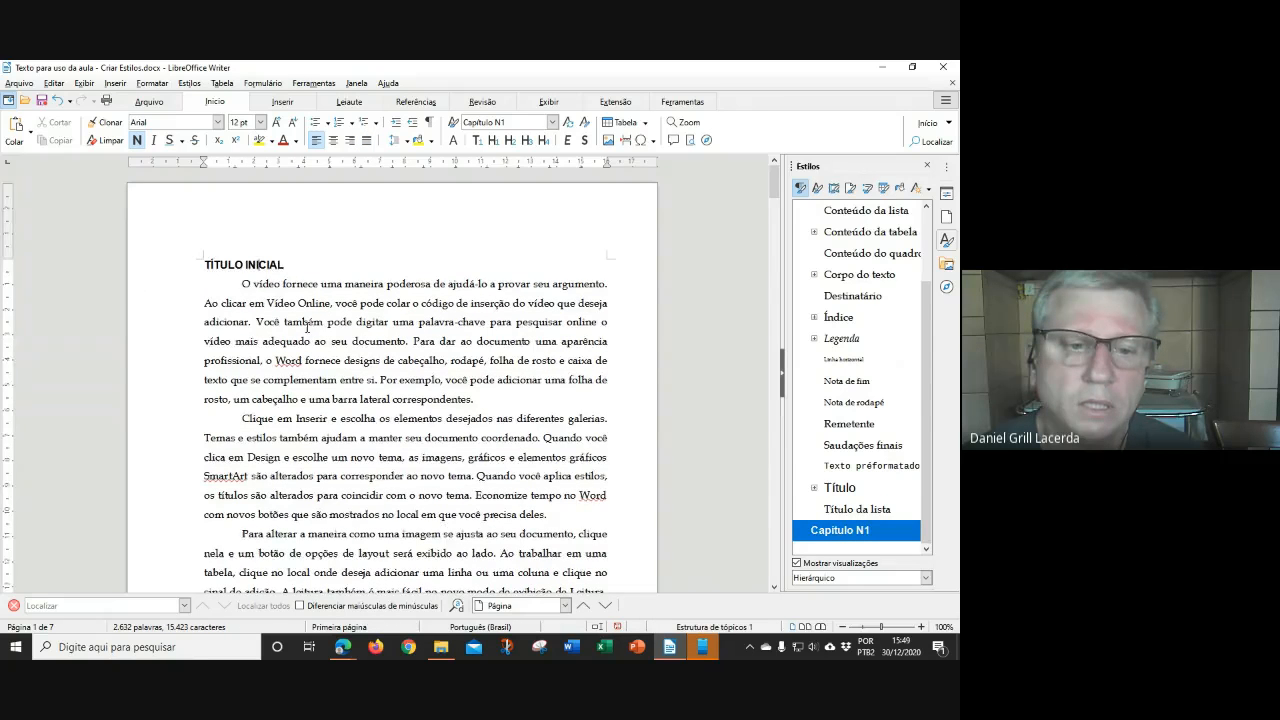
pyautogui.scroll(-1, 307, 327)
pyautogui.scroll(-7, 309, 327)
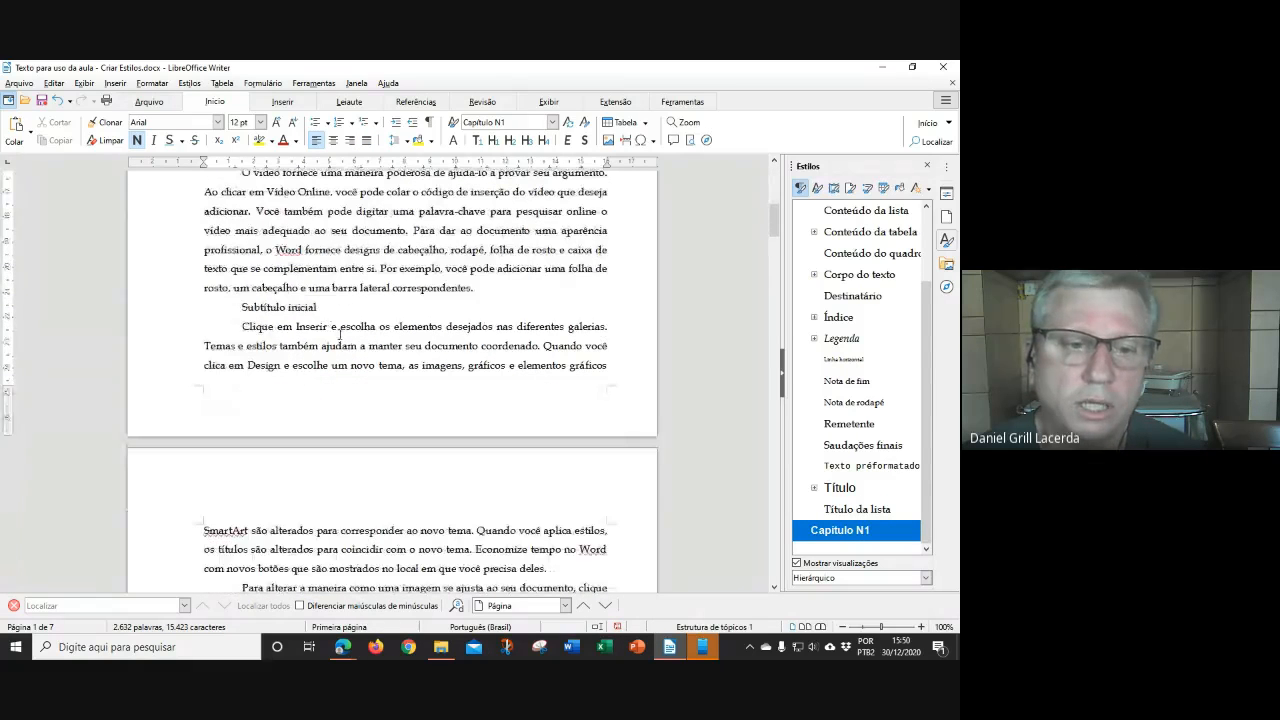
pyautogui.scroll(-9, 318, 315)
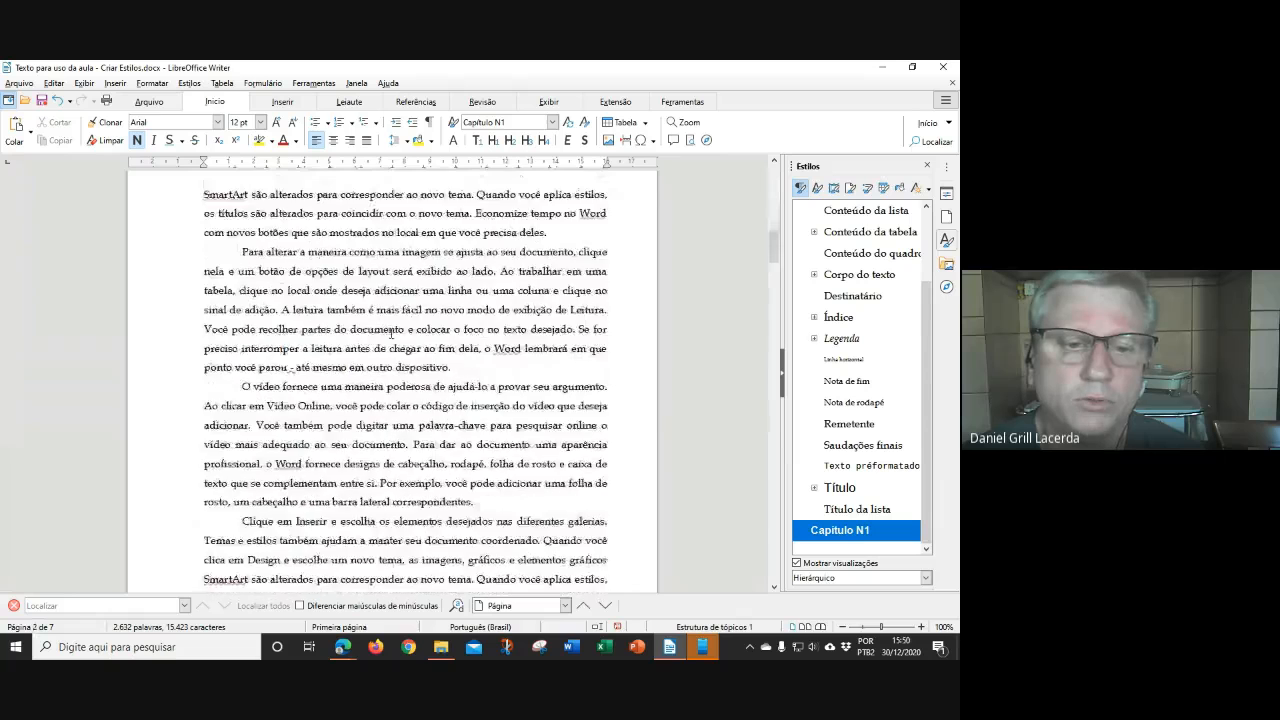
pyautogui.scroll(-5, 391, 333)
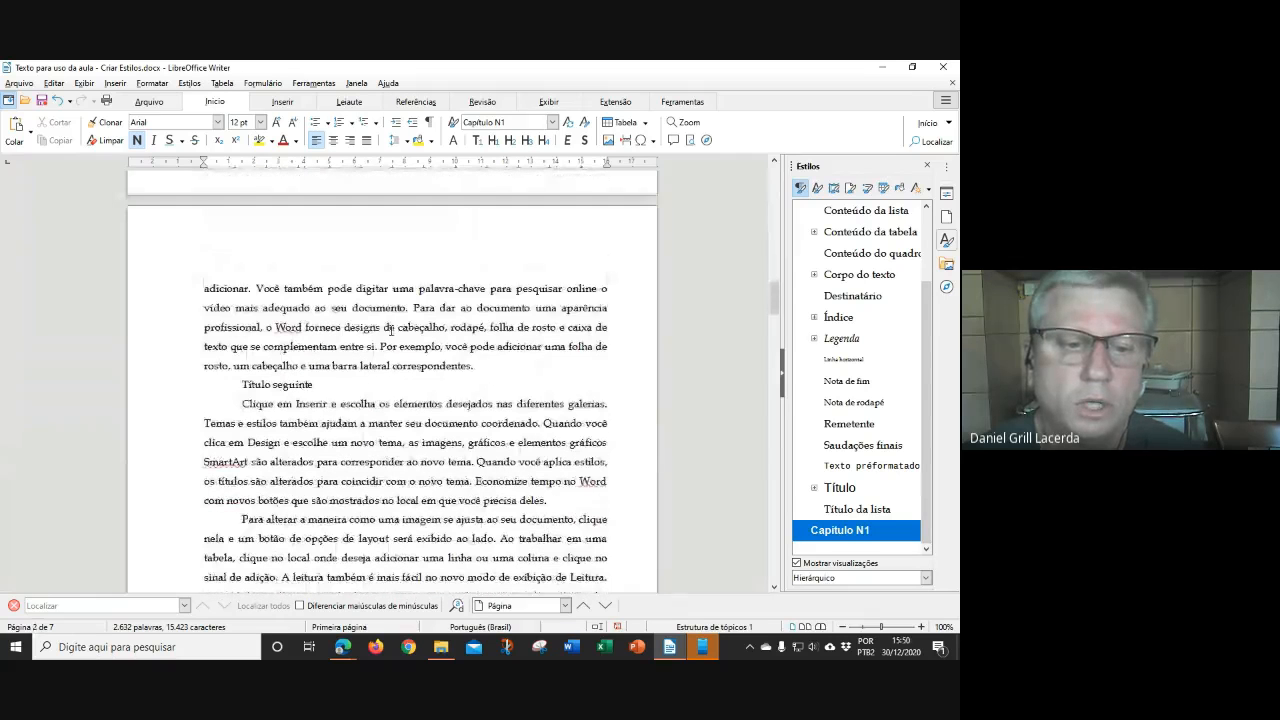
# Apply Capítulo N1 to the Título seguinte and Último título lines
pyautogui.click(256, 384)
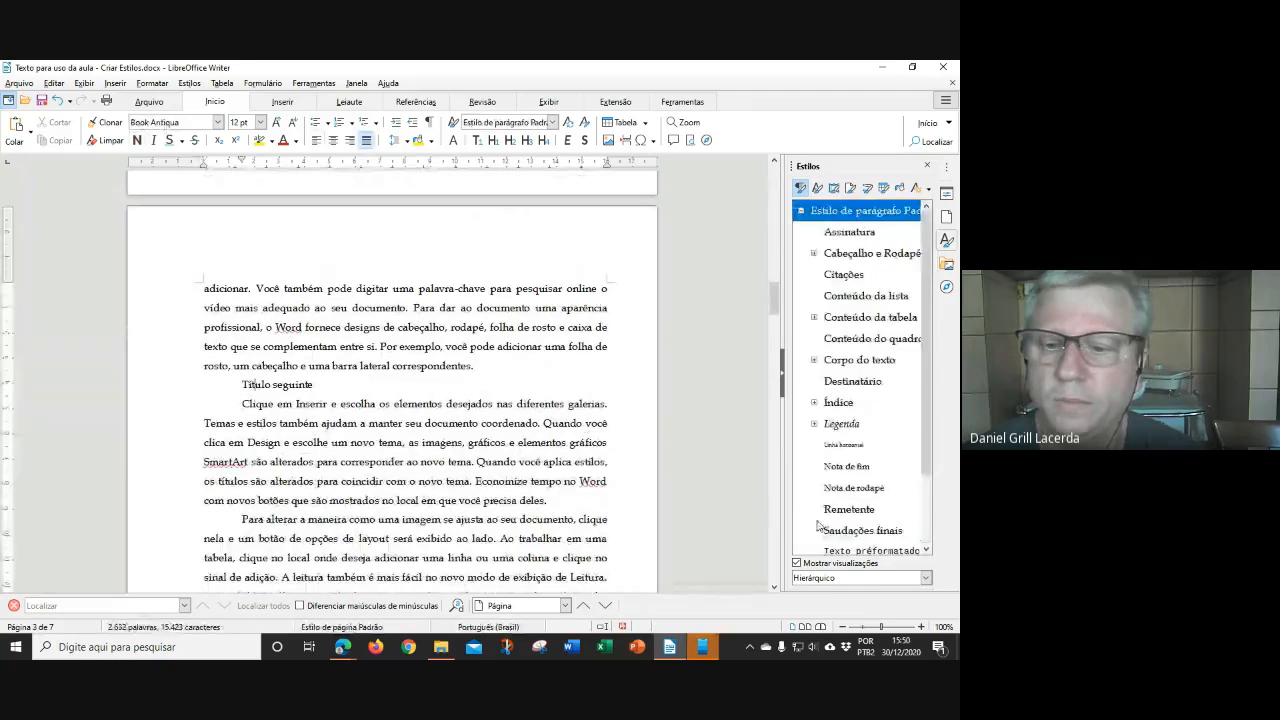
pyautogui.scroll(-3, 880, 420)
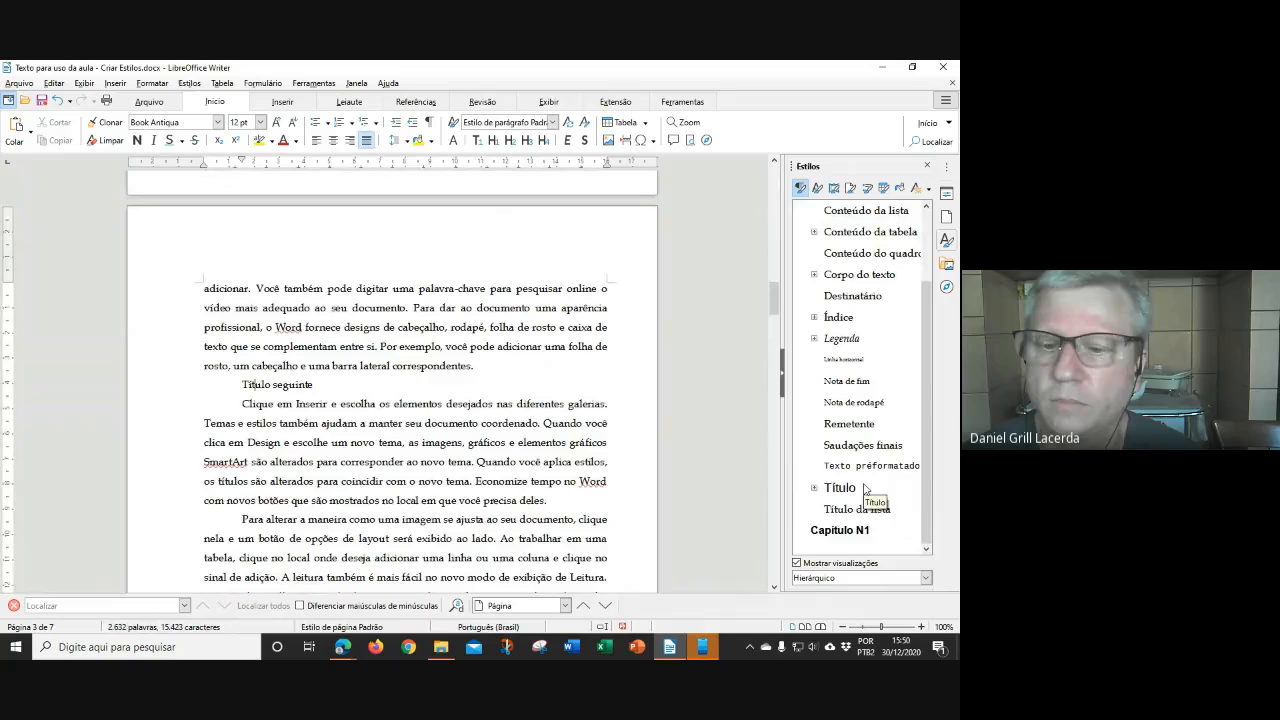
pyautogui.doubleClick(840, 530)
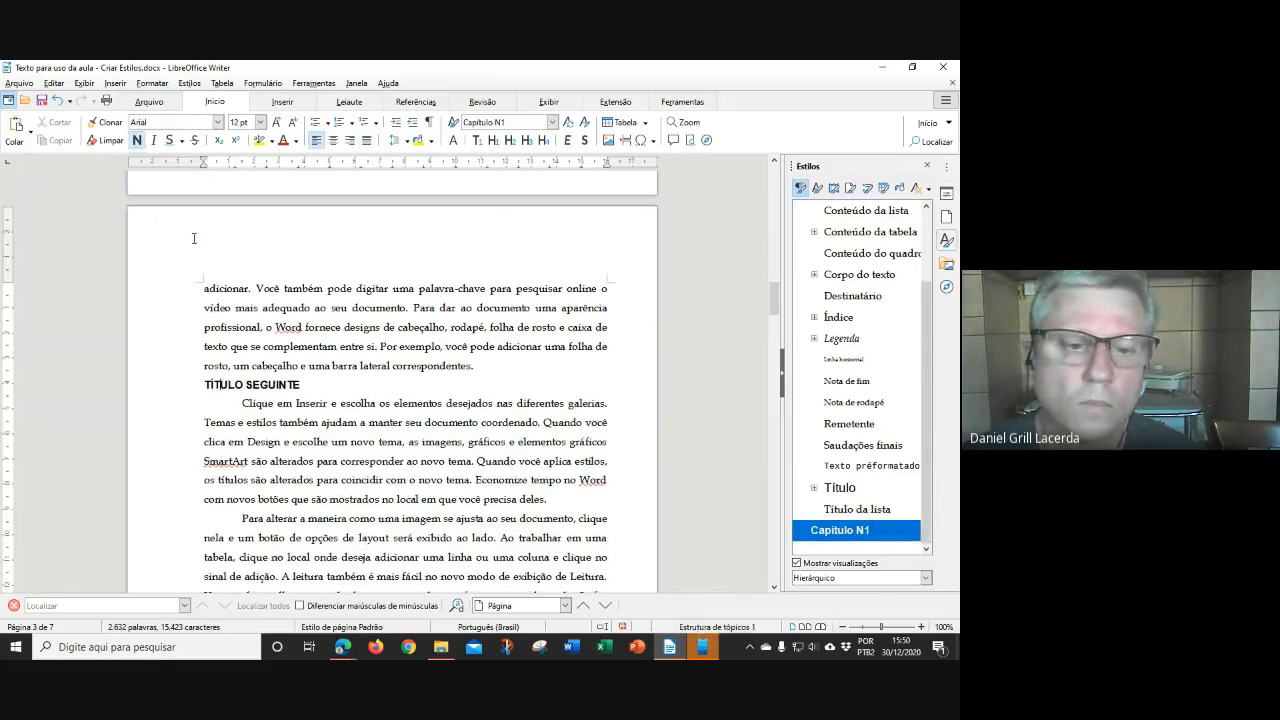
pyautogui.scroll(-10, 194, 238)
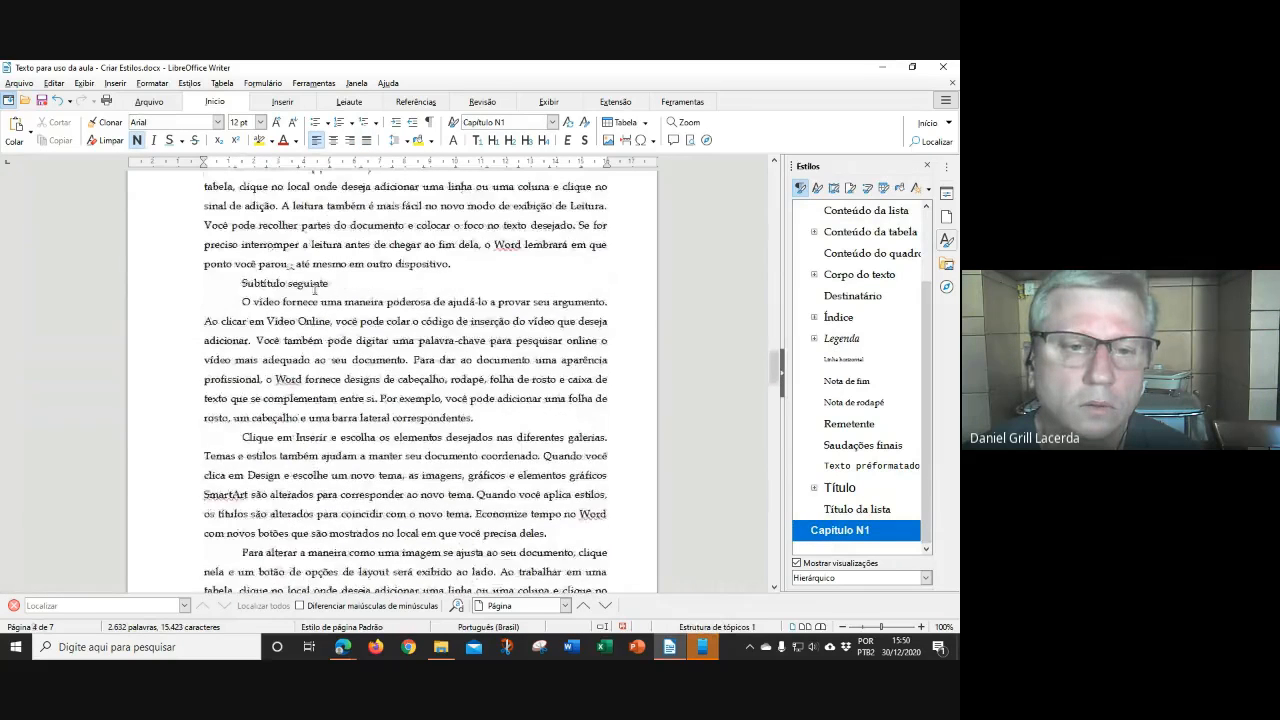
pyautogui.scroll(-10, 313, 277)
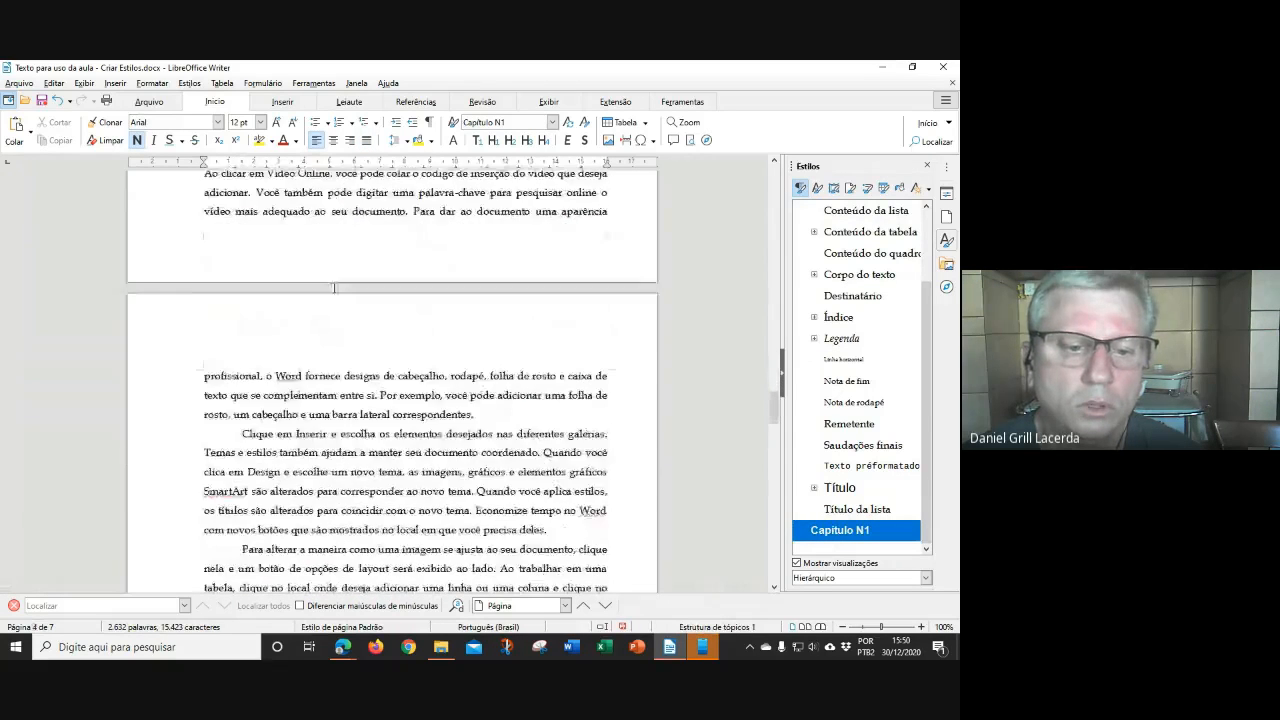
pyautogui.scroll(-2, 336, 285)
pyautogui.click(410, 377)
pyautogui.scroll(-6, 850, 470)
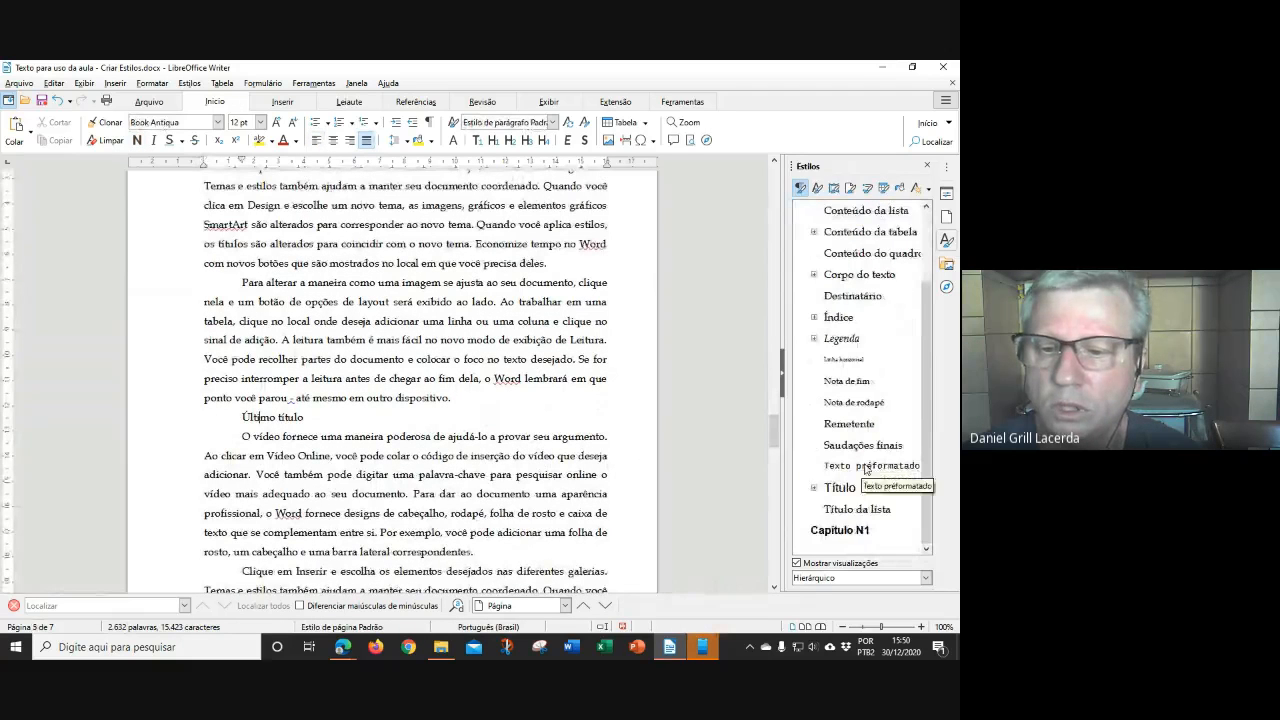
pyautogui.doubleClick(850, 530)
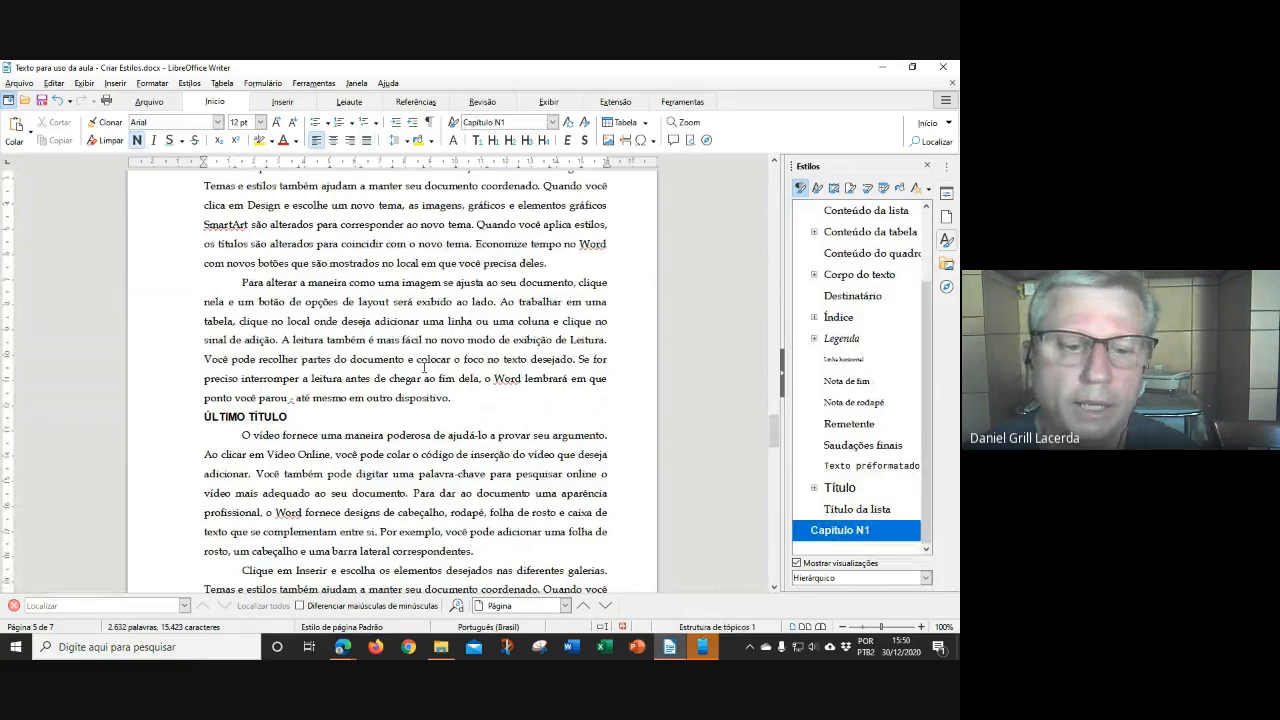
# Place the cursor back in an ordinary Book Antiqua body paragraph
pyautogui.scroll(10, 424, 368)
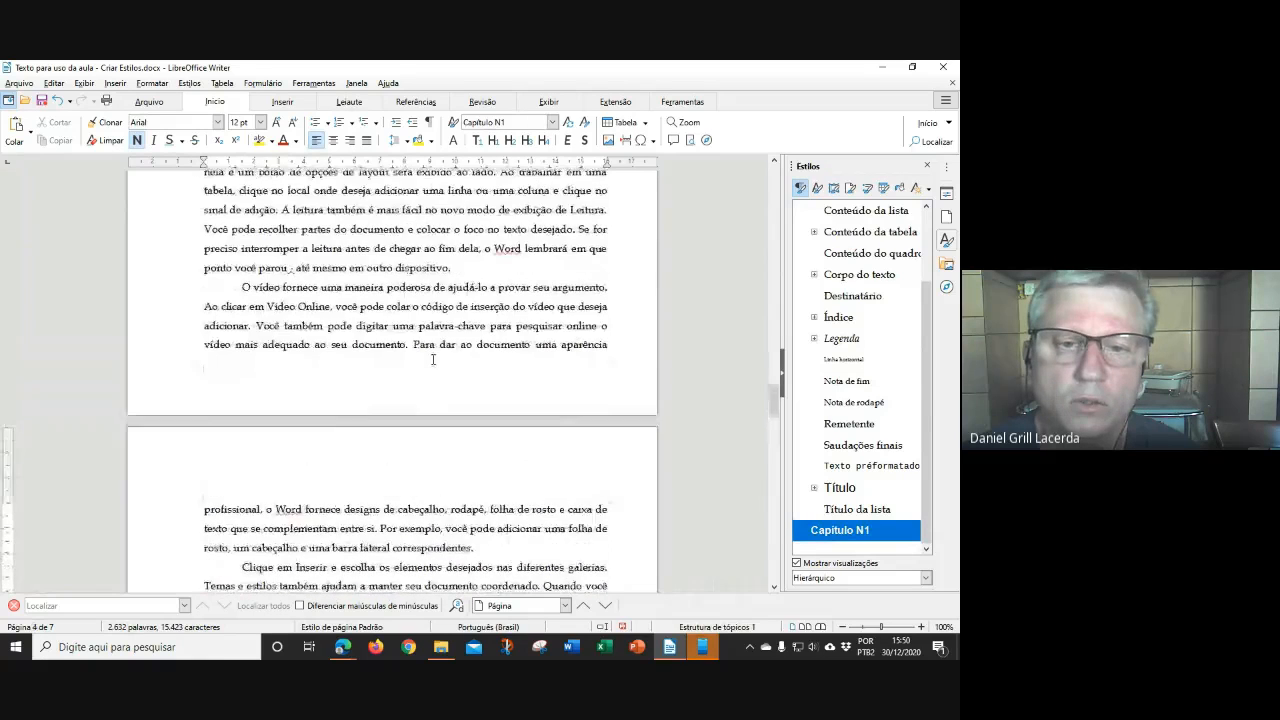
pyautogui.scroll(2, 433, 359)
pyautogui.click(776, 242)
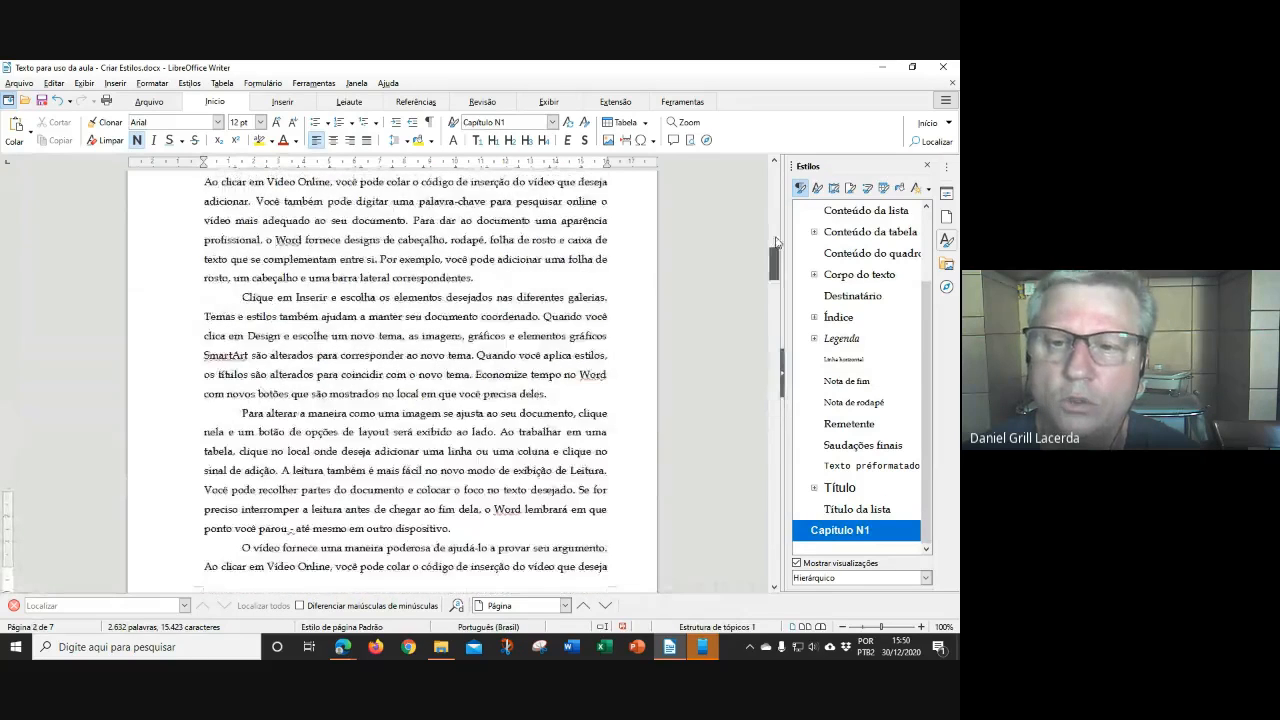
pyautogui.click(776, 242)
pyautogui.scroll(-6, 488, 355)
pyautogui.scroll(-4, 488, 355)
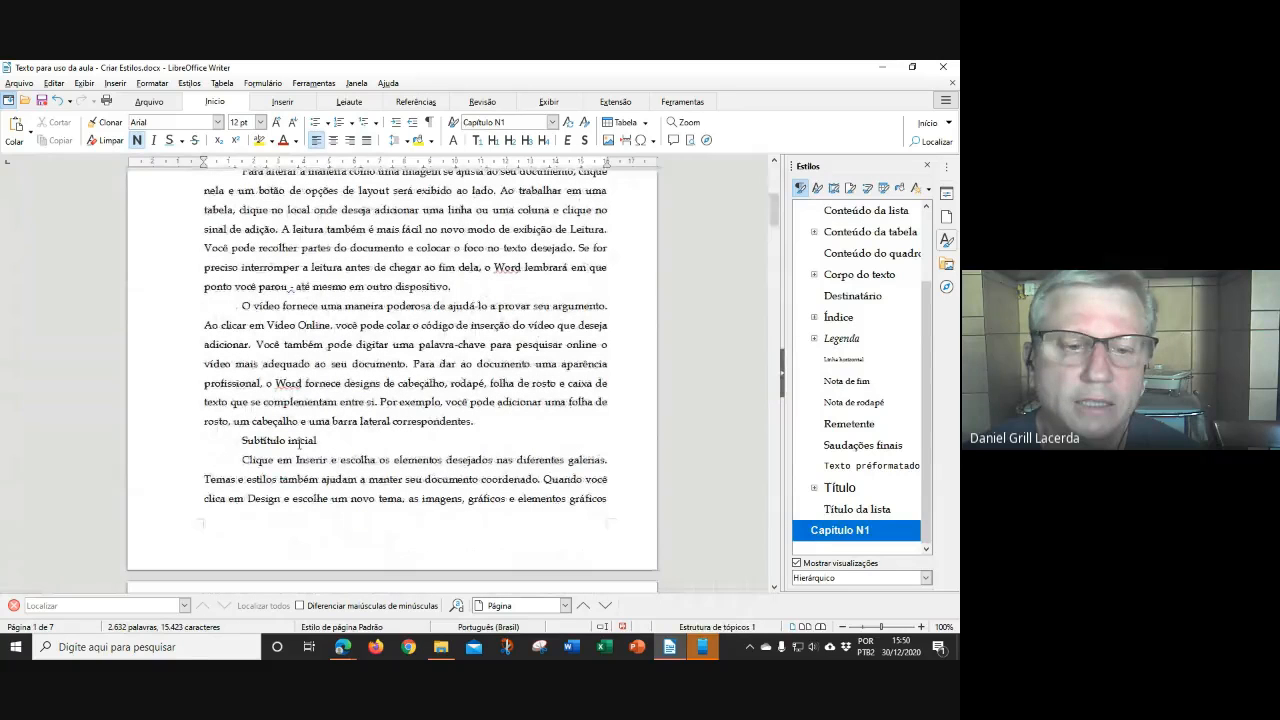
pyautogui.click(276, 384)
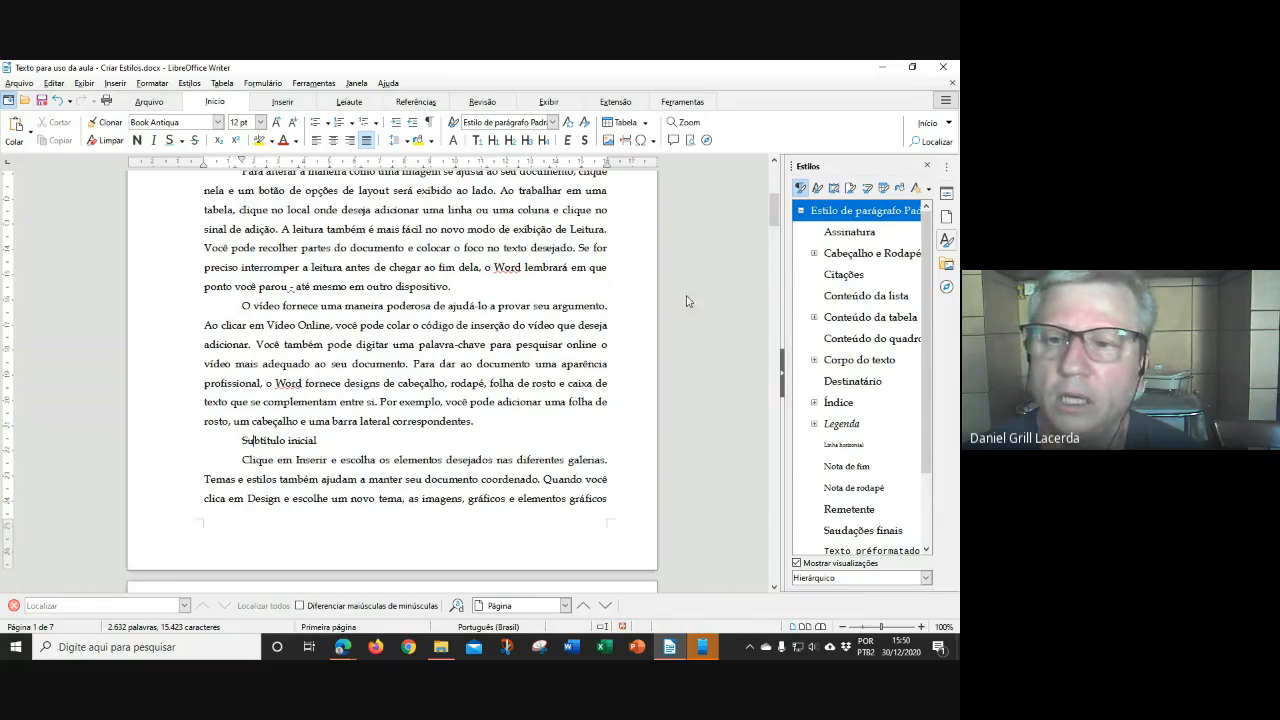
# Create style 'Capítulo N2' with Estilo de parágrafo Padrão next and no parent style
pyautogui.rightClick(848, 212)
pyautogui.click(889, 236)
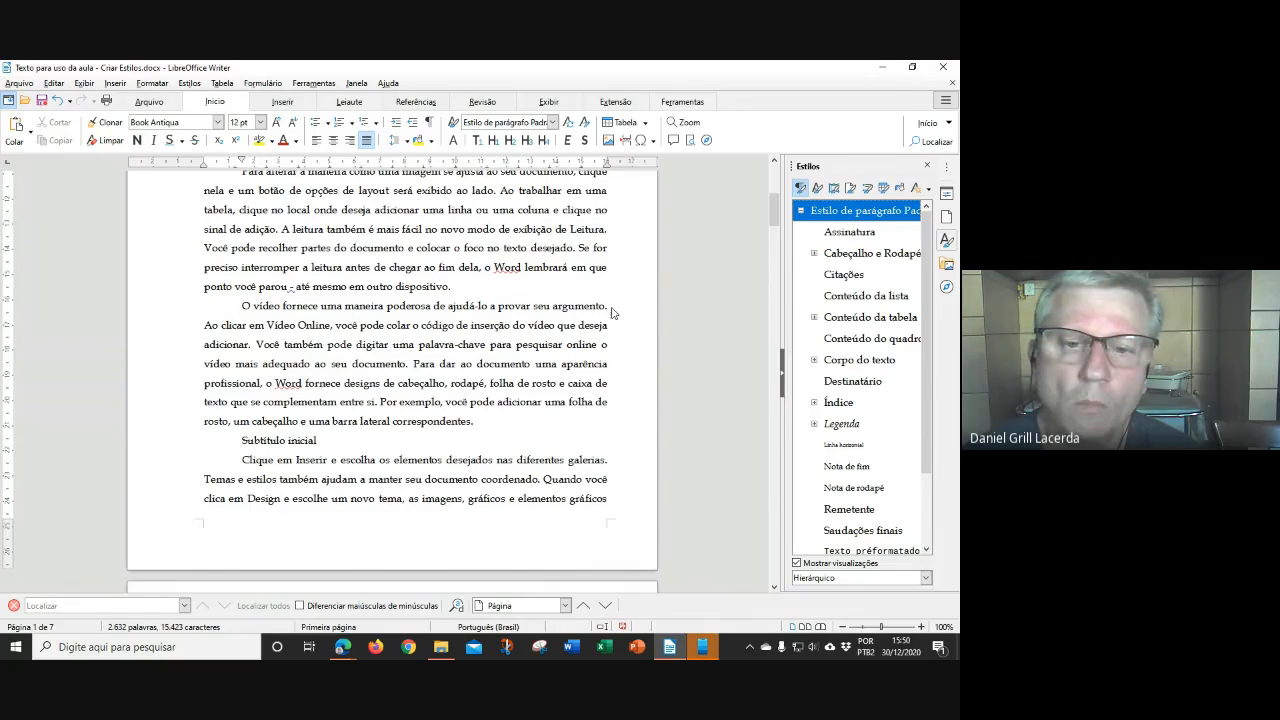
pyautogui.write('Capítul')
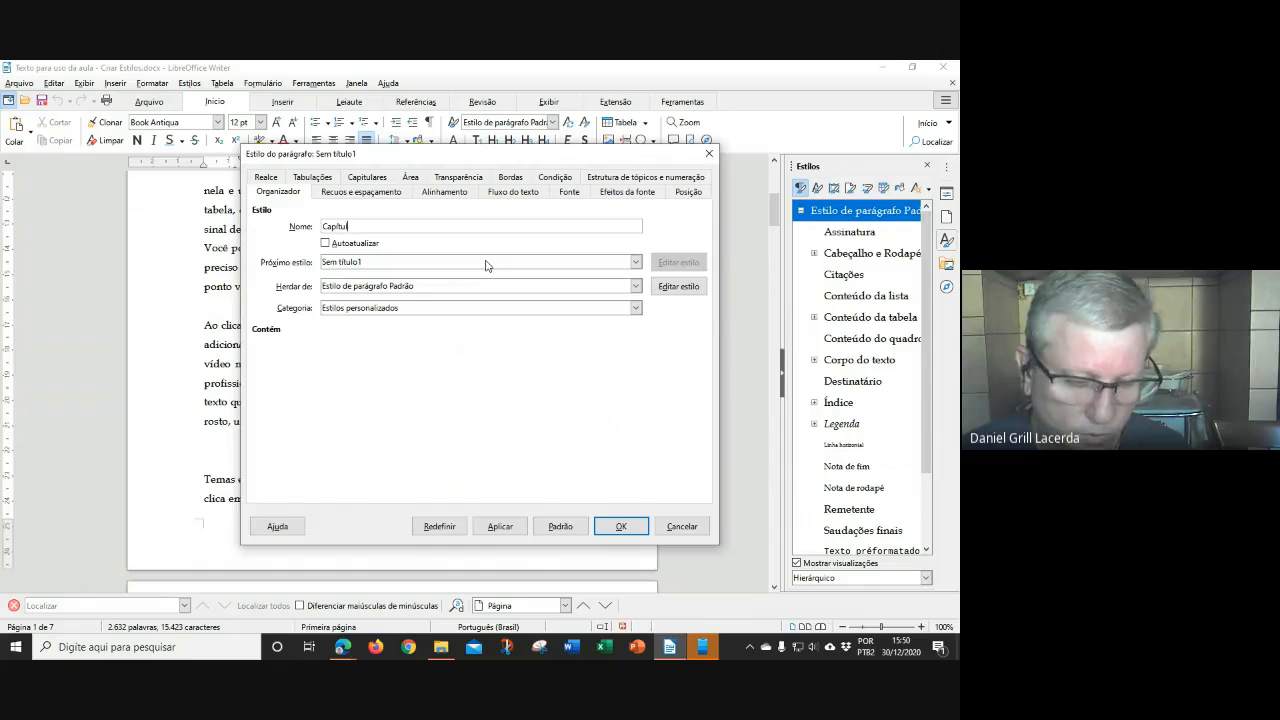
pyautogui.write('o N2')
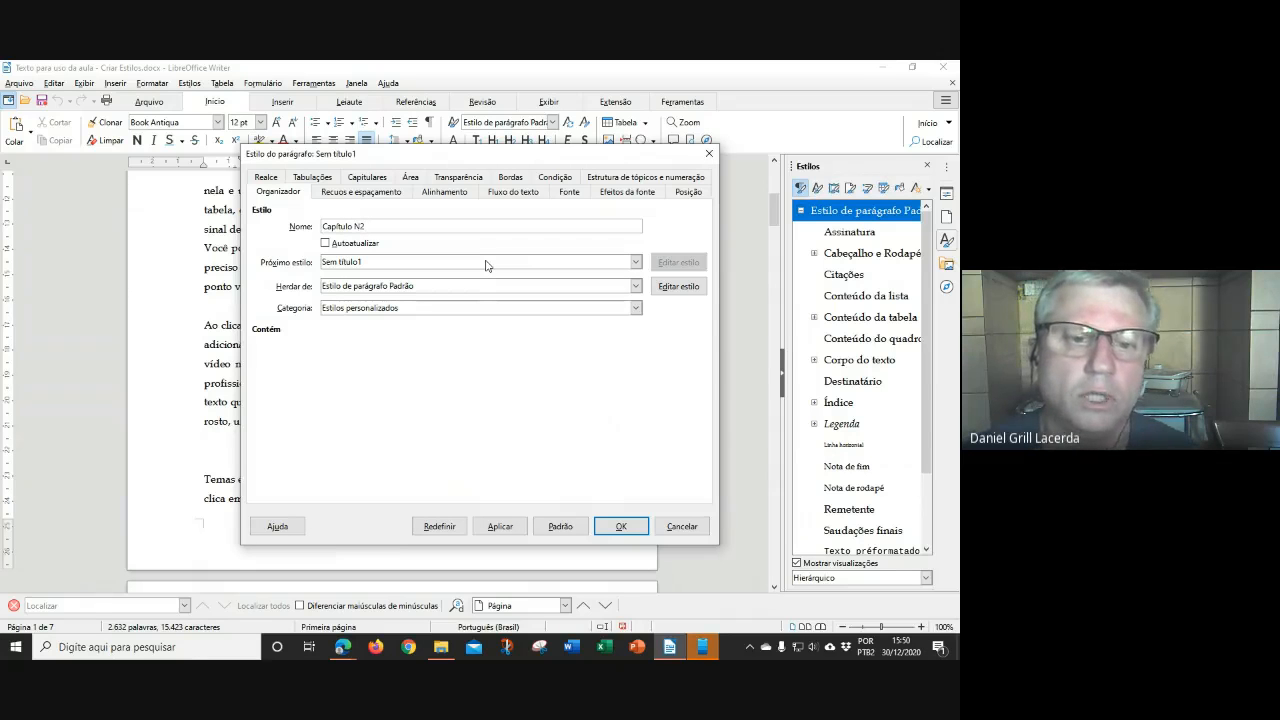
pyautogui.click(388, 264)
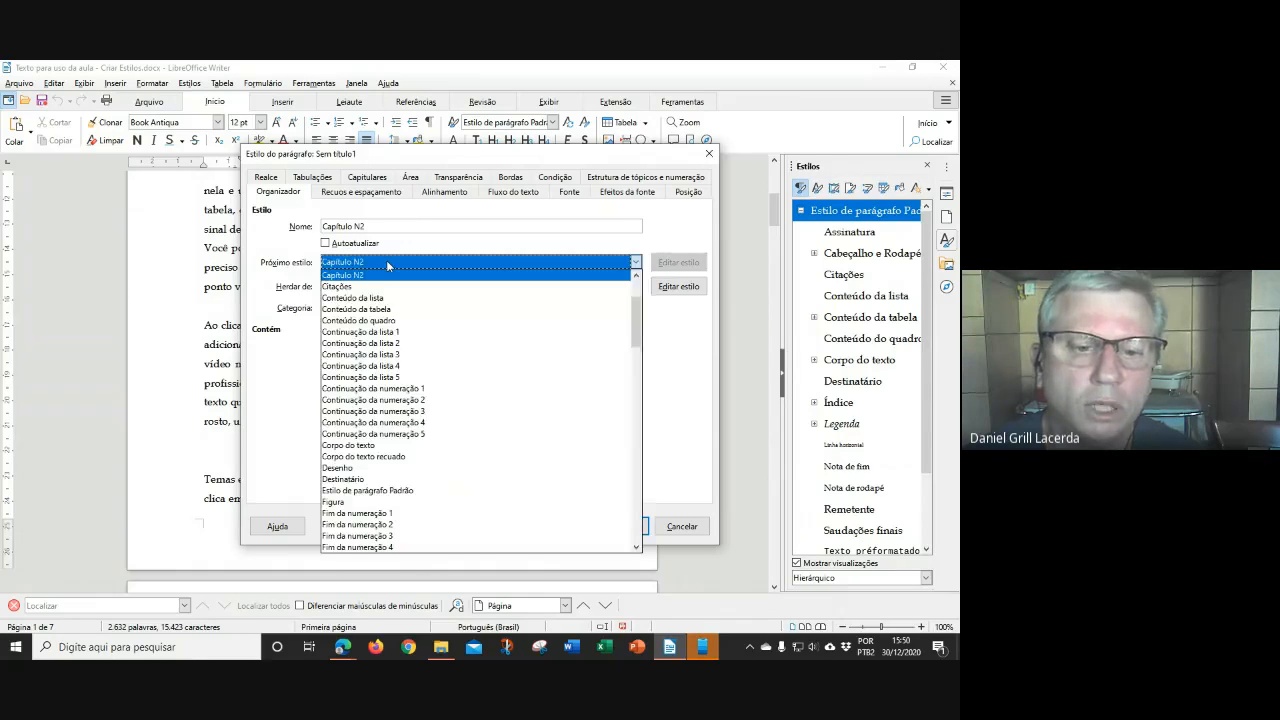
pyautogui.click(406, 490)
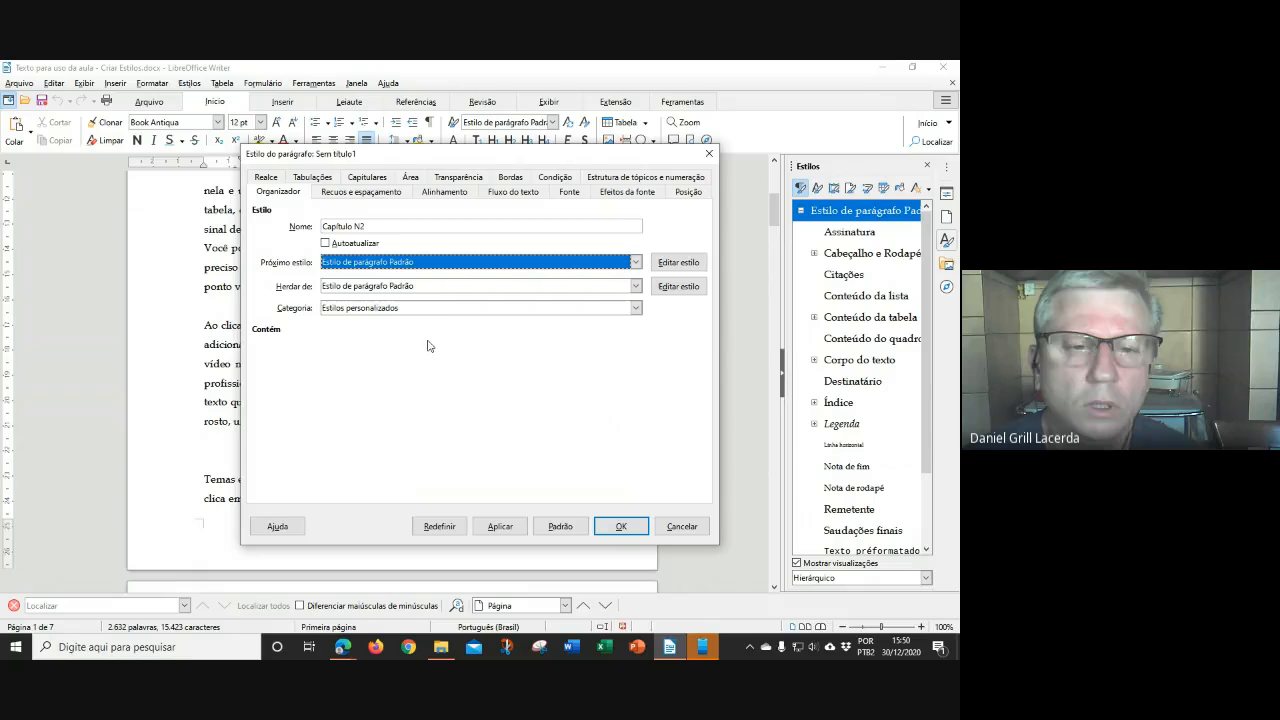
pyautogui.click(430, 287)
pyautogui.scroll(8, 425, 323)
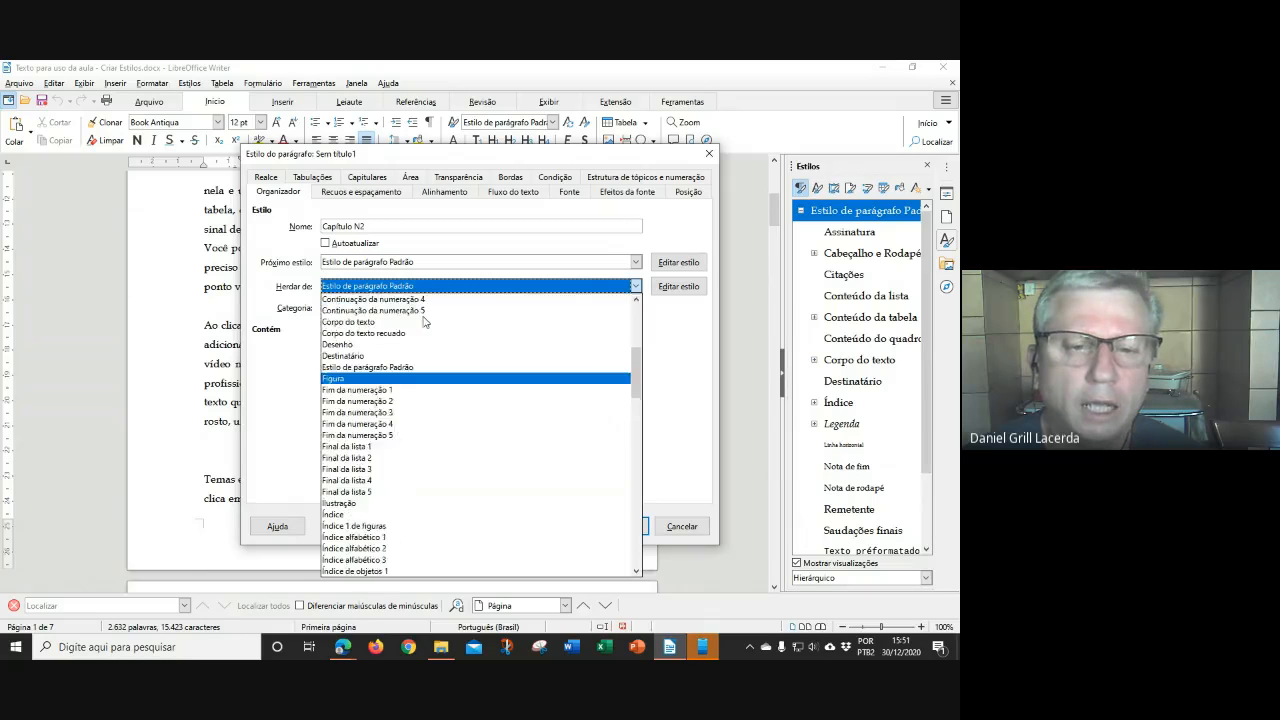
pyautogui.click(424, 299)
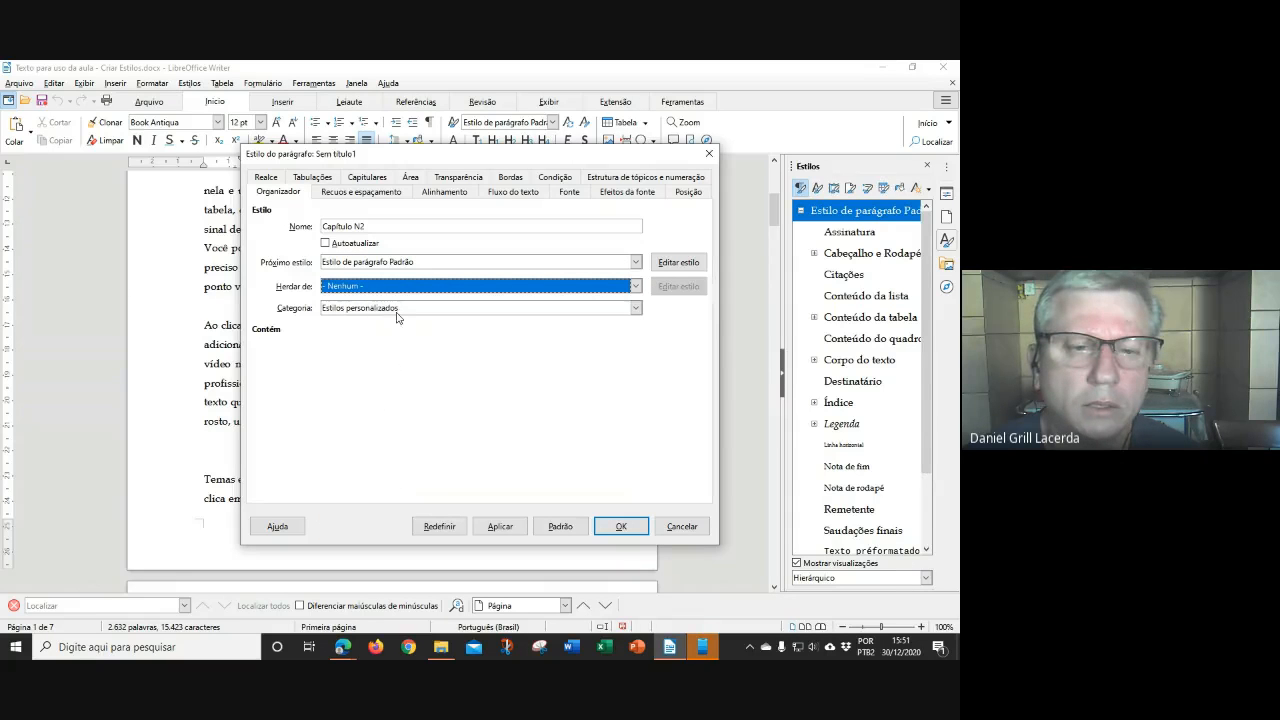
# Give Capítulo N2 0 cm space below and 1,5-line spacing
pyautogui.click(374, 193)
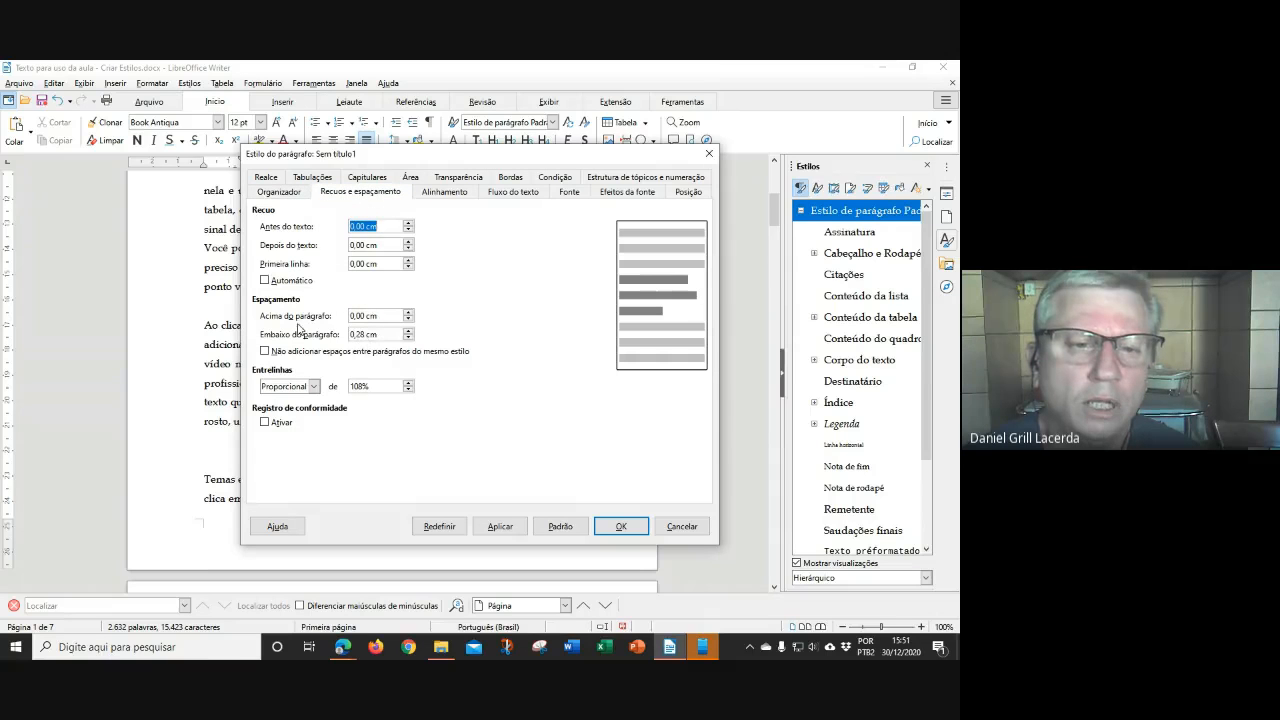
pyautogui.click(408, 338)
pyautogui.click(408, 338)
pyautogui.click(408, 338)
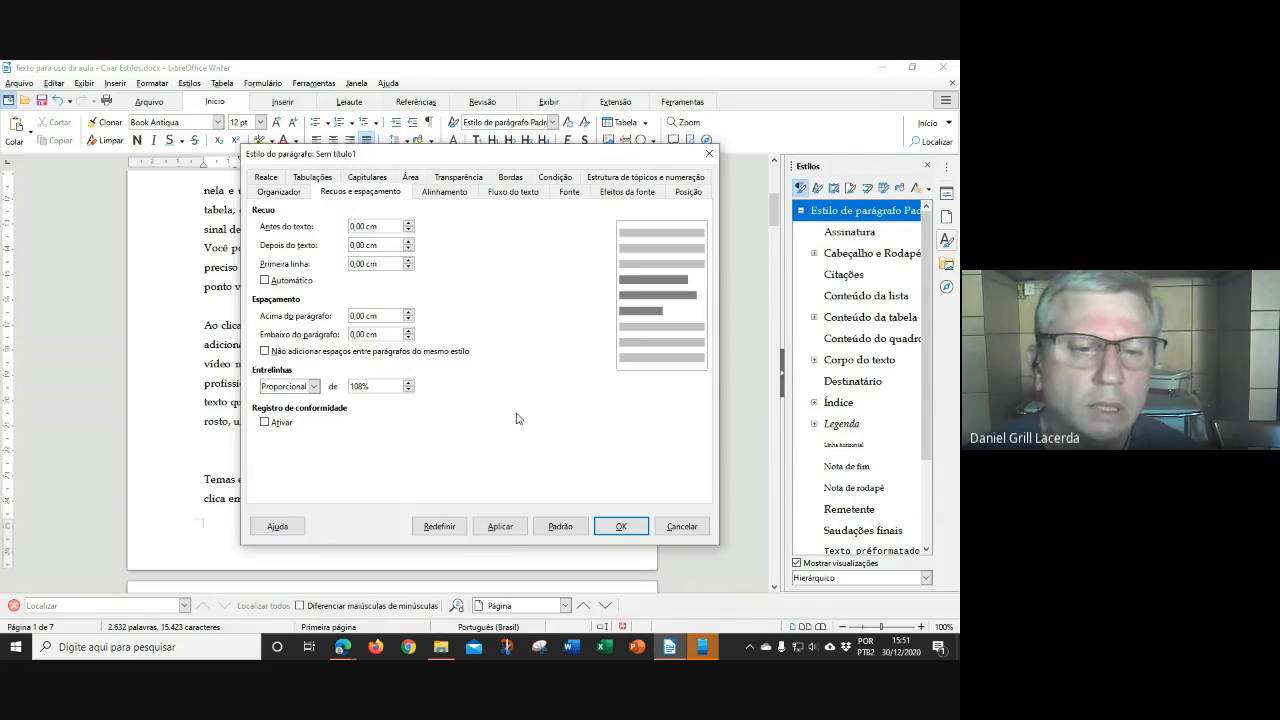
pyautogui.click(313, 388)
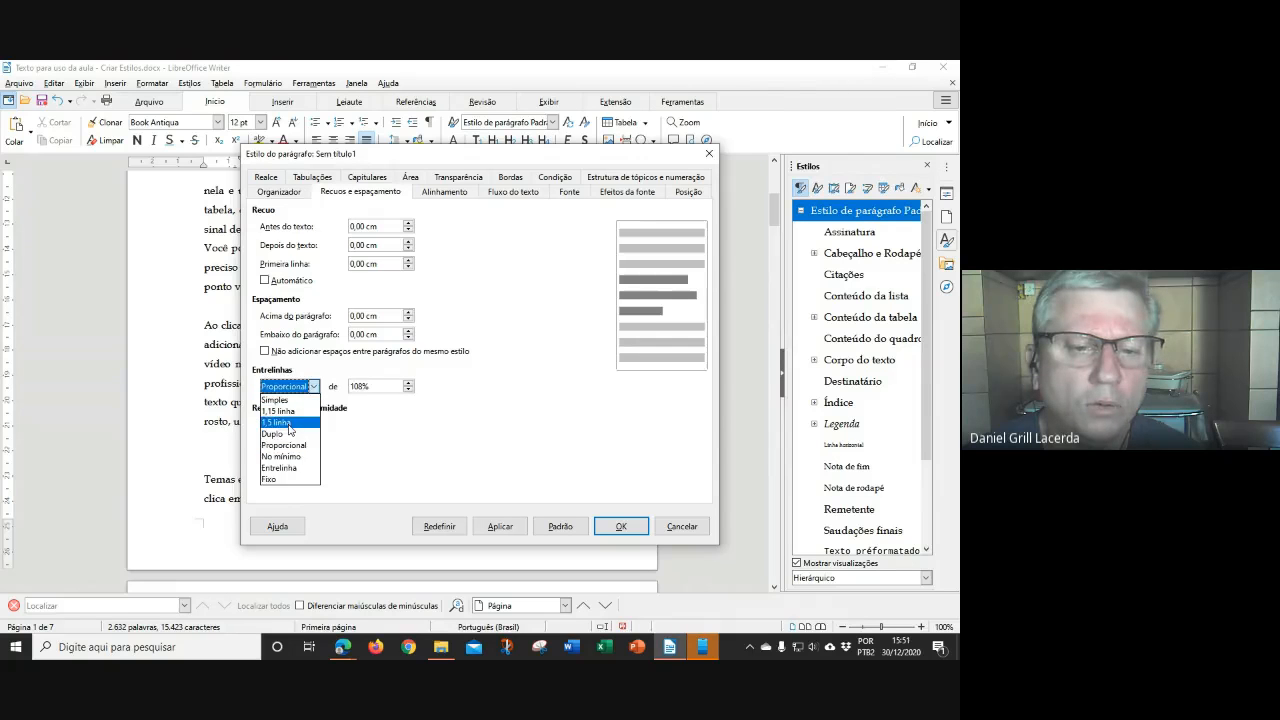
pyautogui.click(290, 422)
pyautogui.click(441, 193)
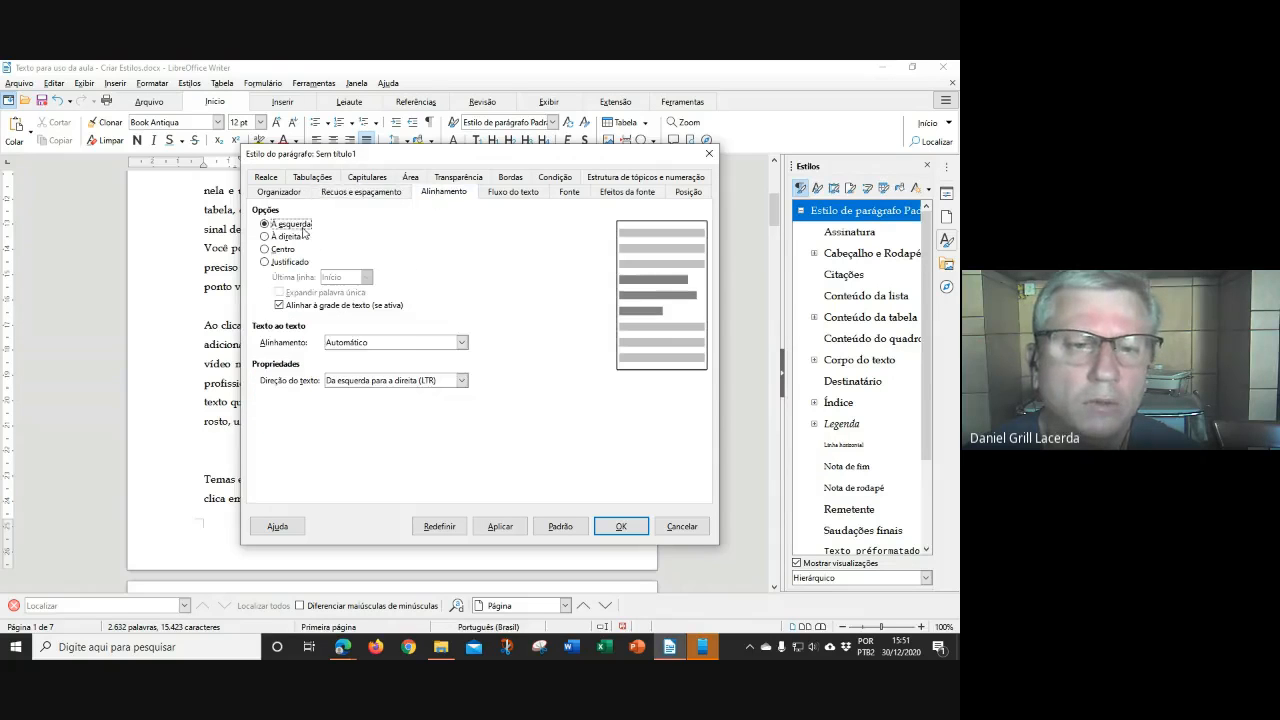
# Set Capítulo N2's font to bold 12 pt Arial
pyautogui.click(567, 192)
pyautogui.write('Arial')
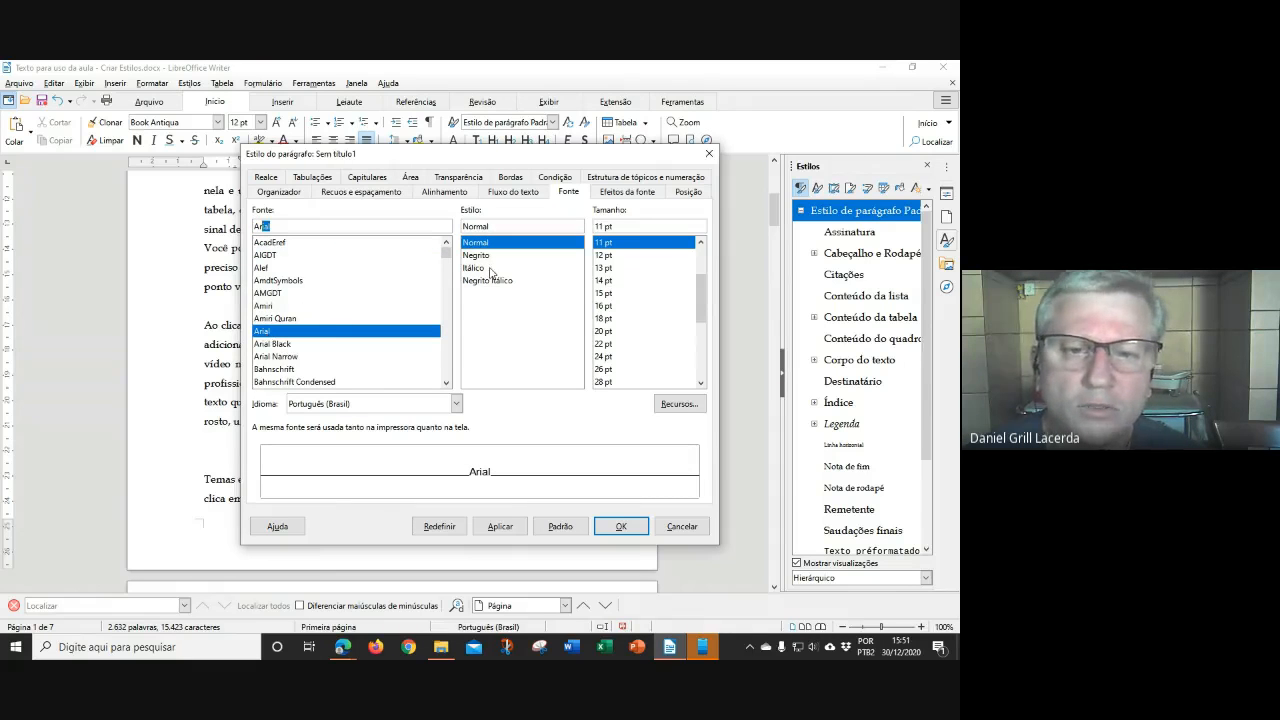
pyautogui.click(478, 256)
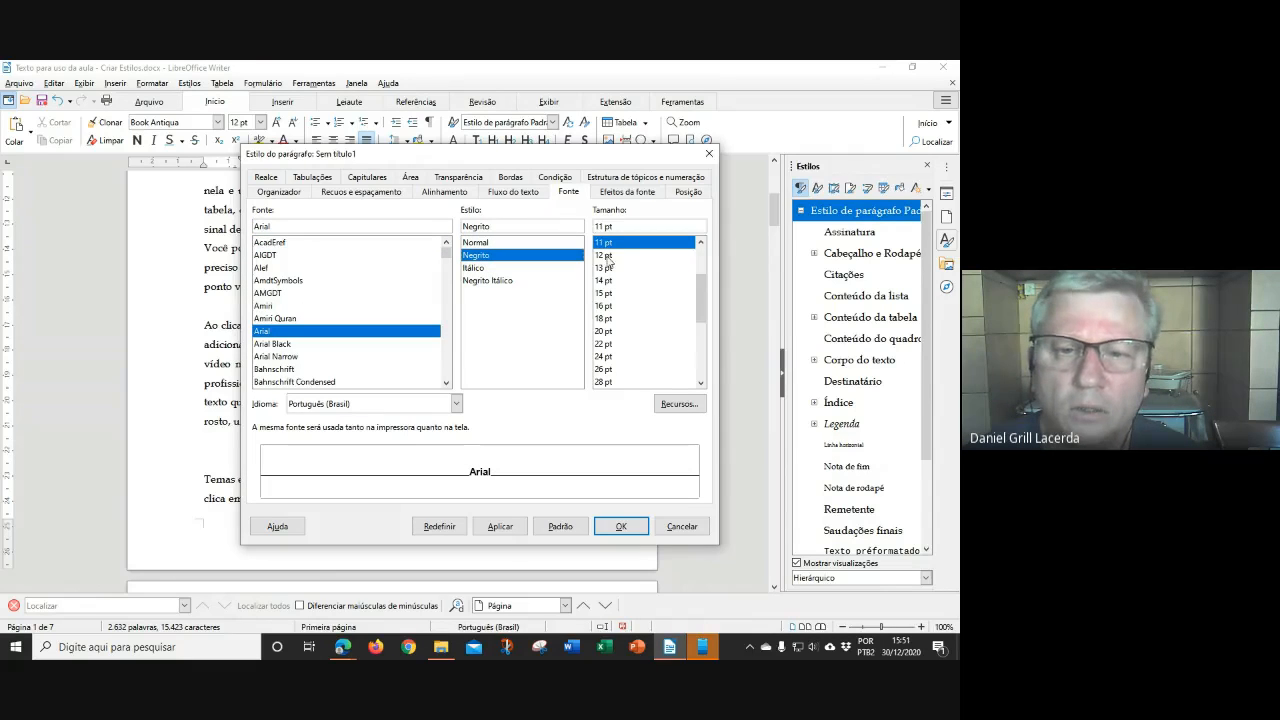
pyautogui.click(607, 257)
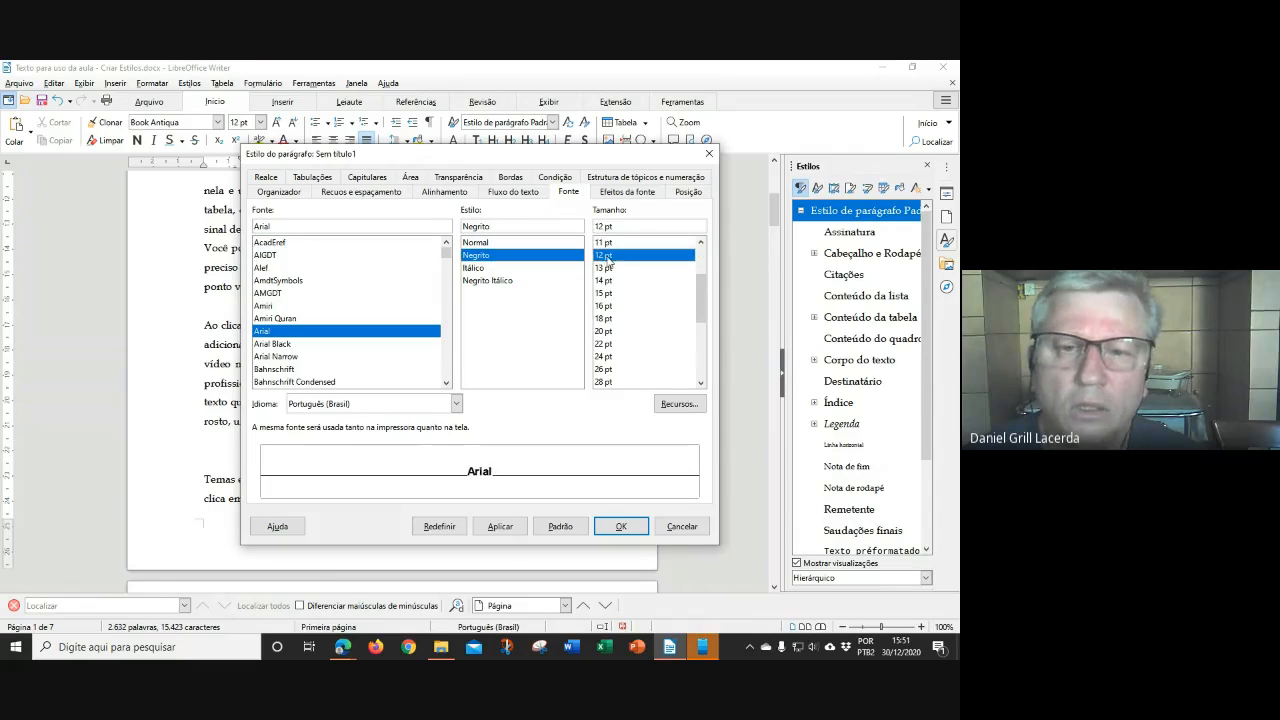
# Set Capítulo N2's outline level to Nível 2 and save the style
pyautogui.click(628, 192)
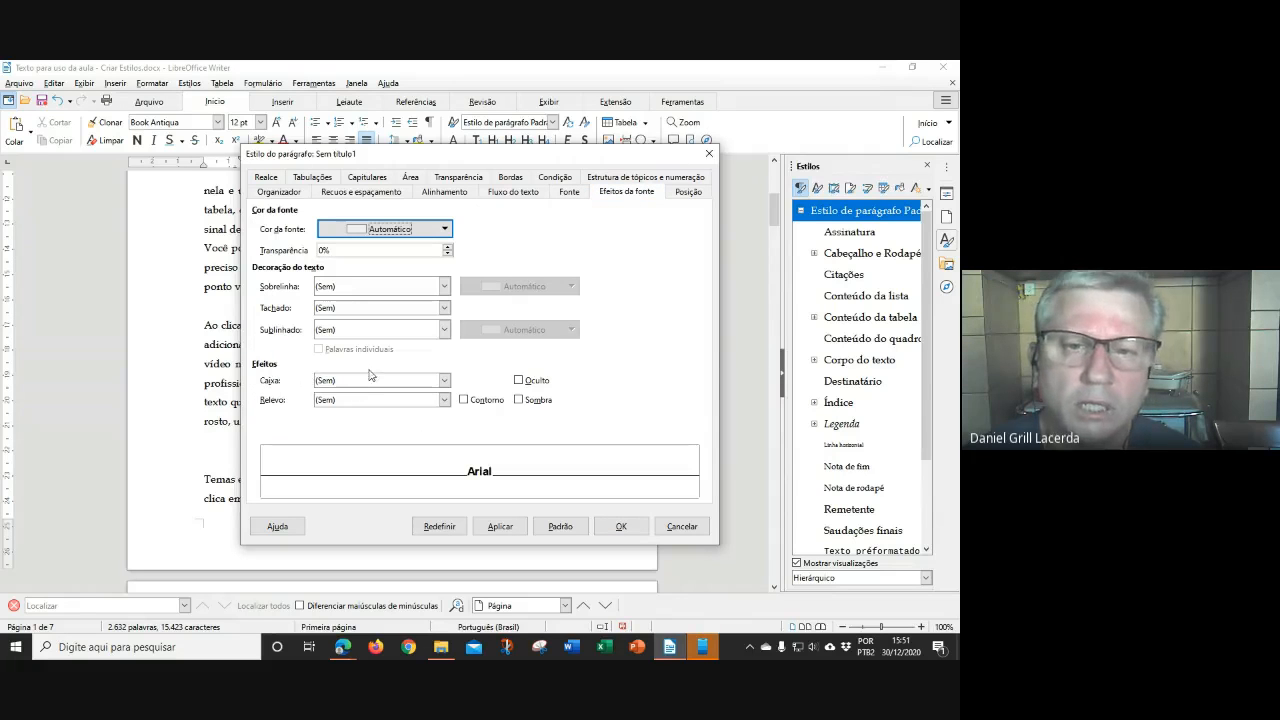
pyautogui.click(618, 177)
pyautogui.click(494, 227)
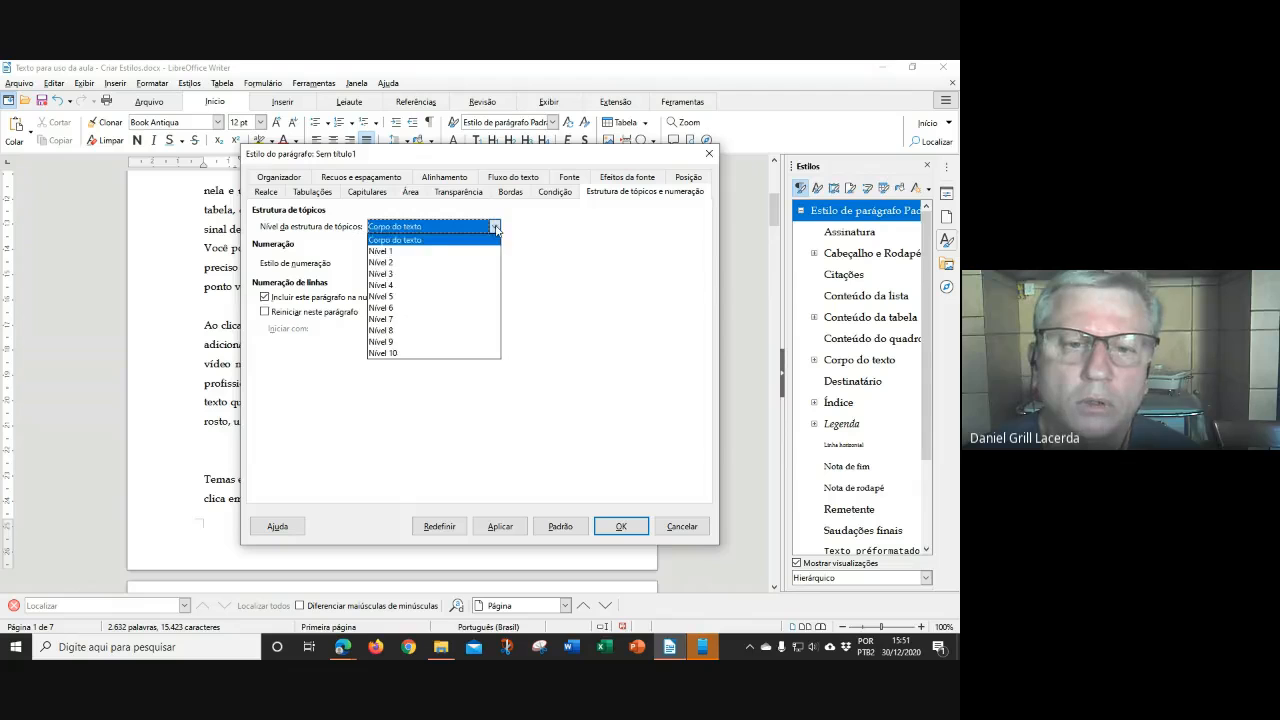
pyautogui.click(413, 267)
pyautogui.click(617, 527)
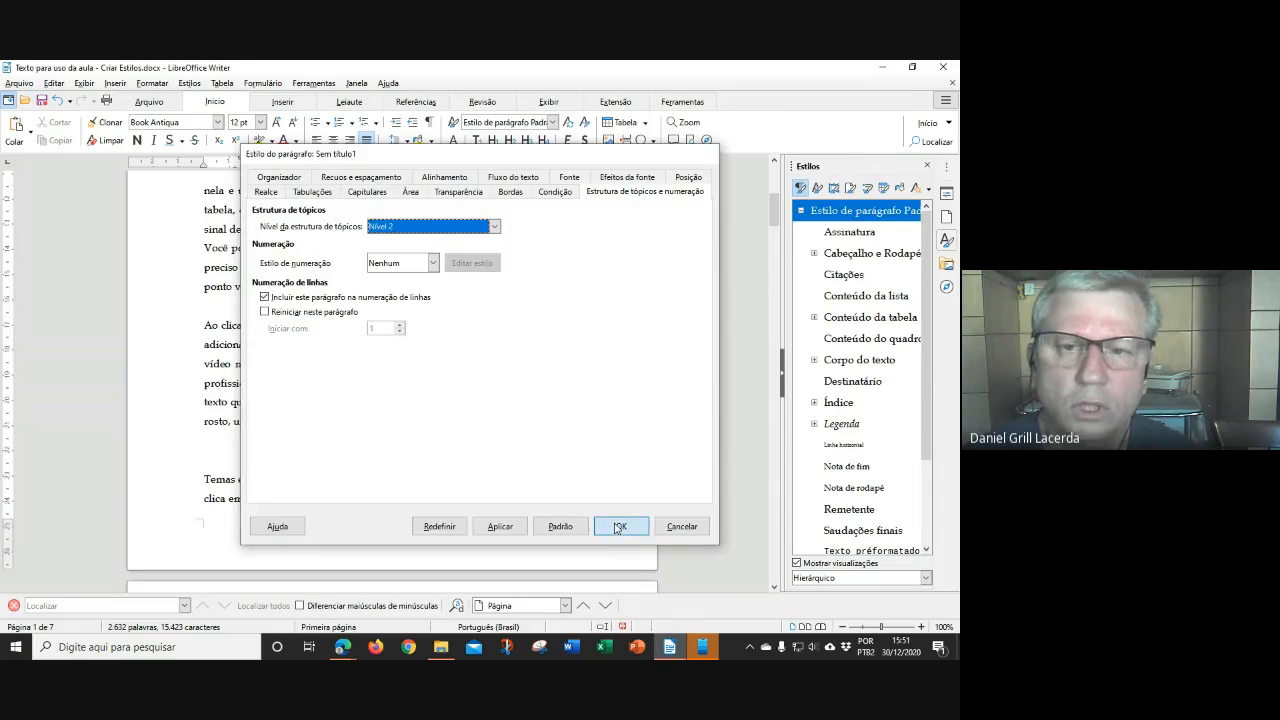
pyautogui.scroll(-3, 812, 508)
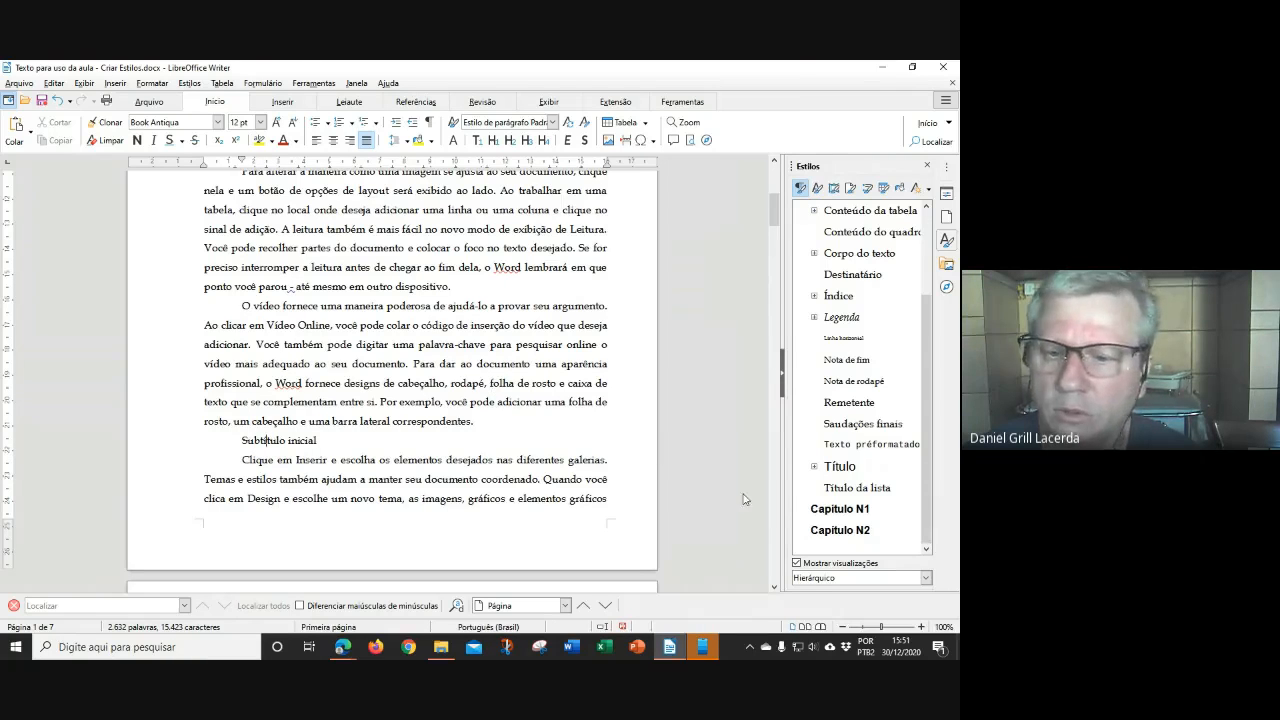
pyautogui.doubleClick(842, 532)
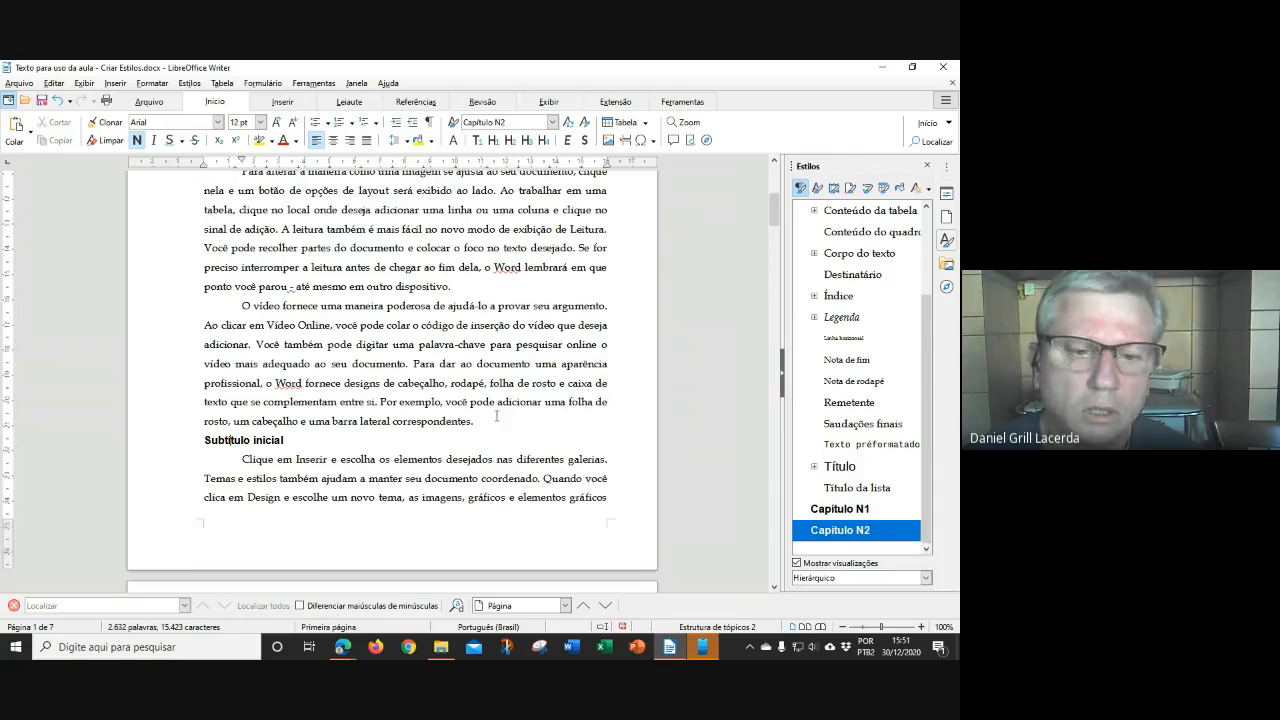
pyautogui.scroll(-10, 496, 415)
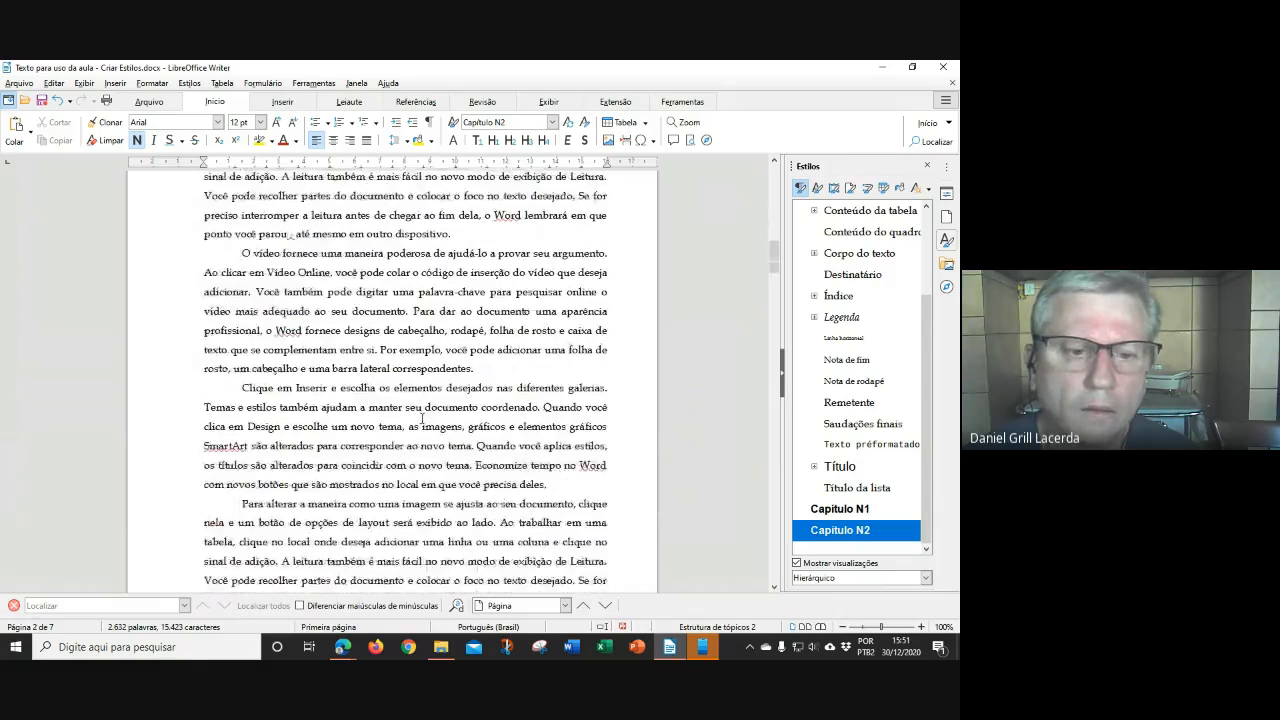
pyautogui.scroll(-10, 421, 418)
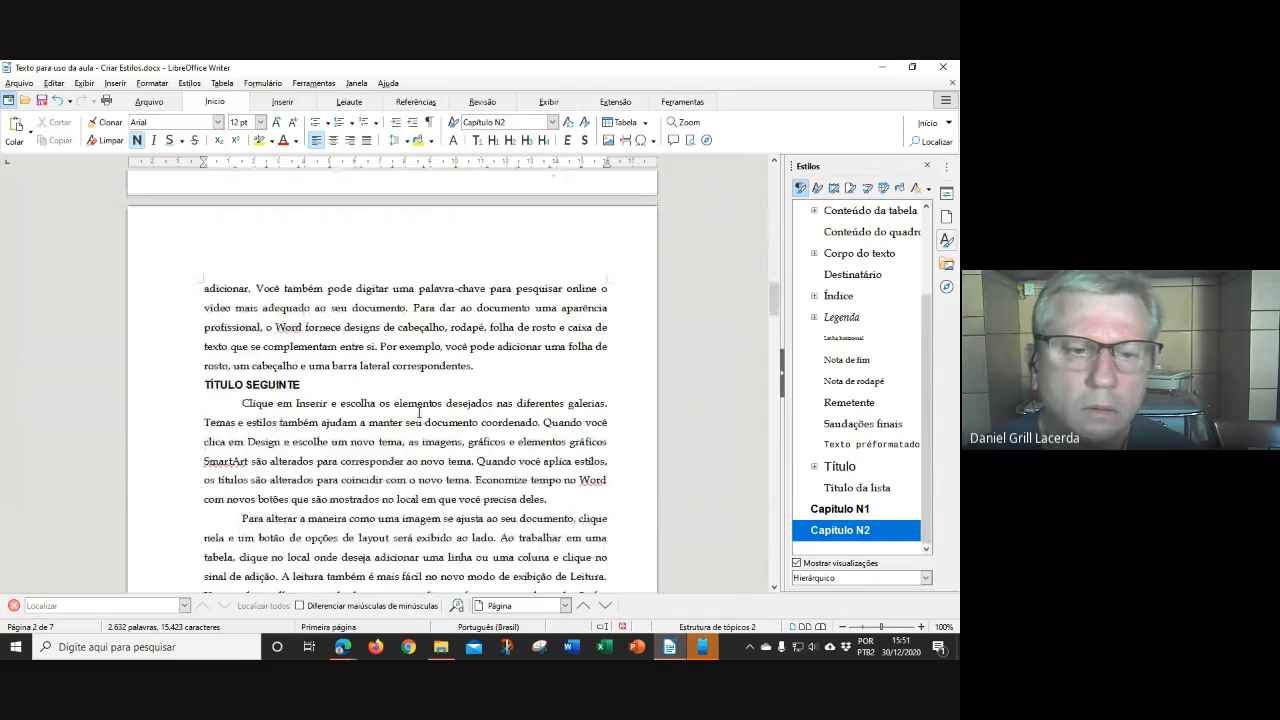
pyautogui.scroll(-8, 431, 415)
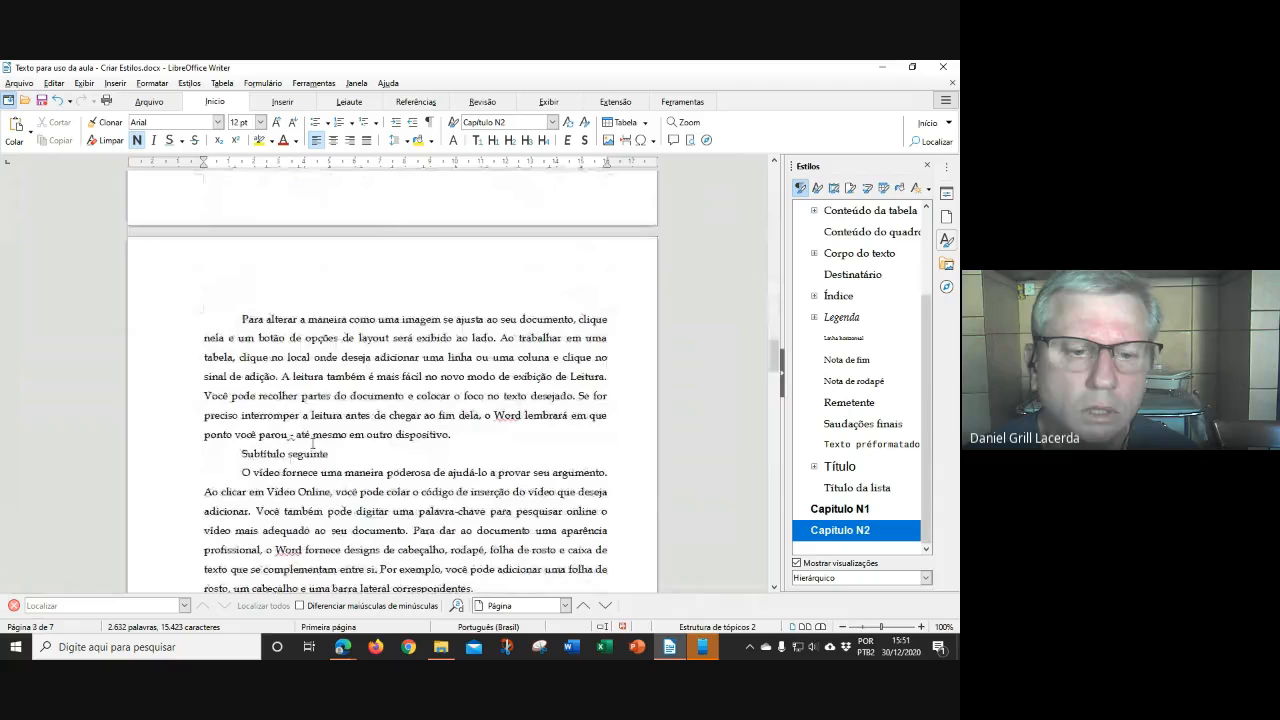
pyautogui.click(296, 454)
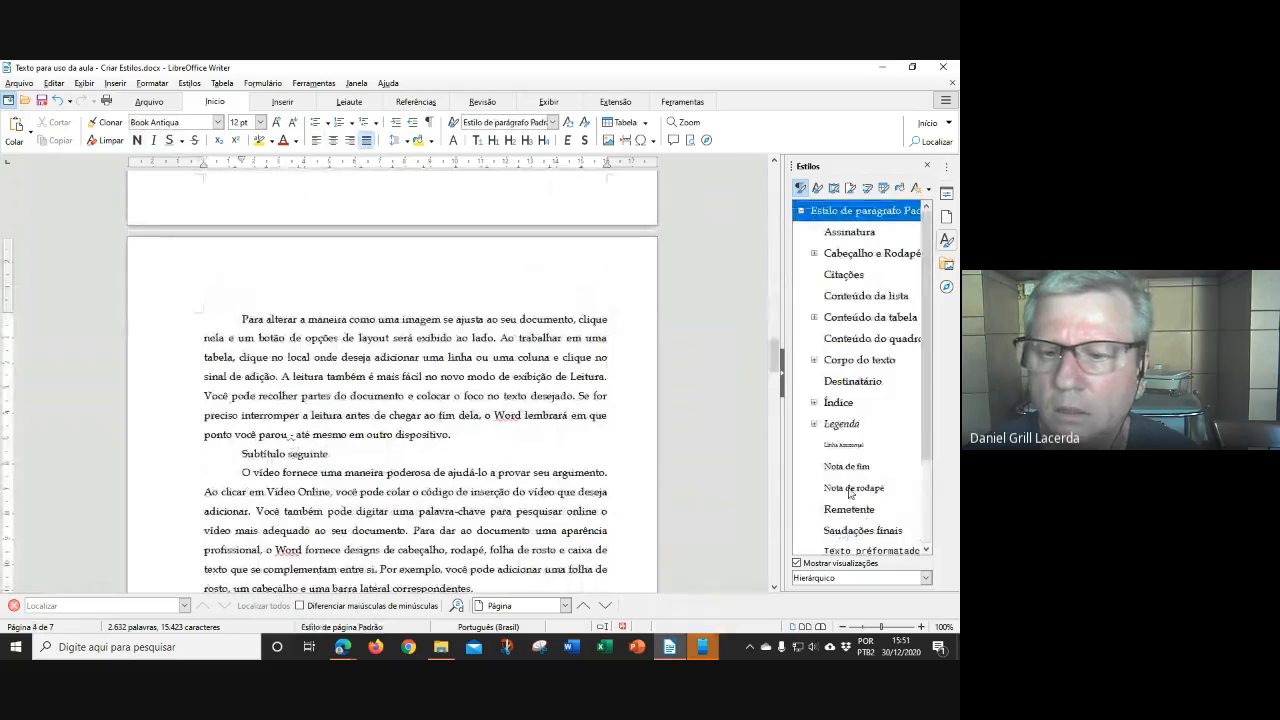
pyautogui.scroll(-3, 852, 490)
pyautogui.doubleClick(840, 530)
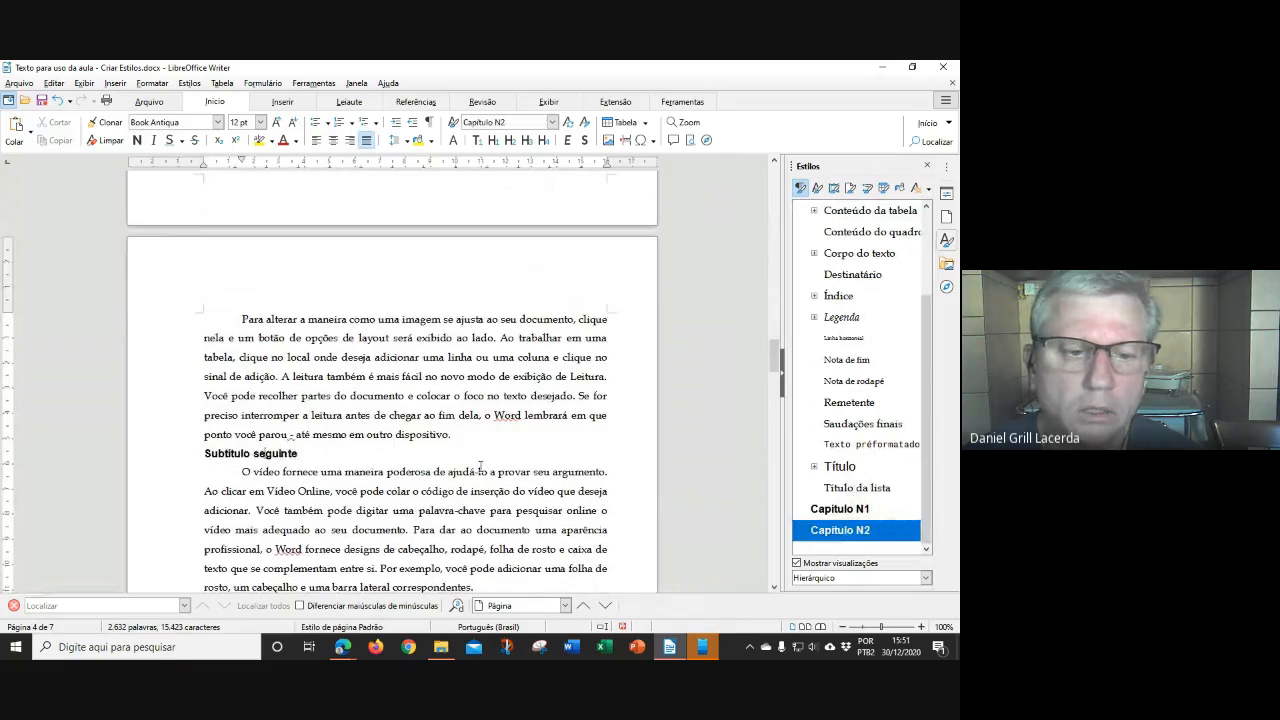
pyautogui.scroll(-1, 396, 440)
pyautogui.scroll(-12, 396, 440)
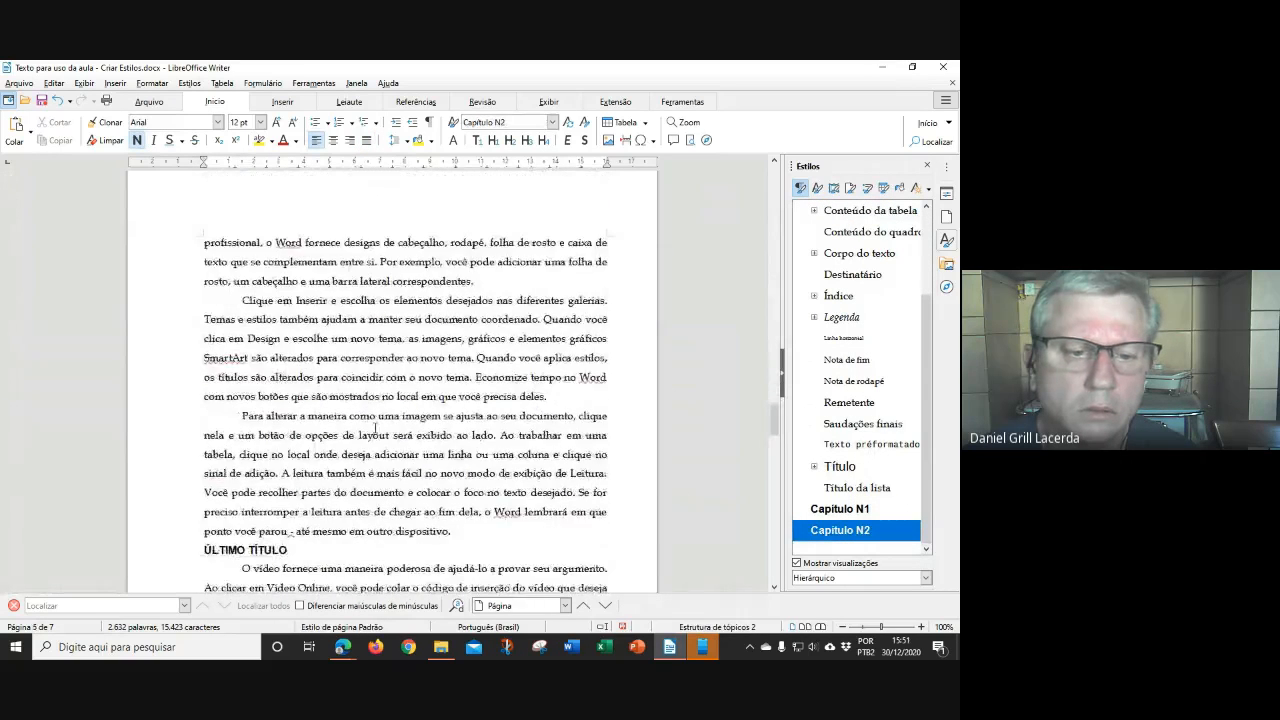
pyautogui.scroll(-20, 376, 427)
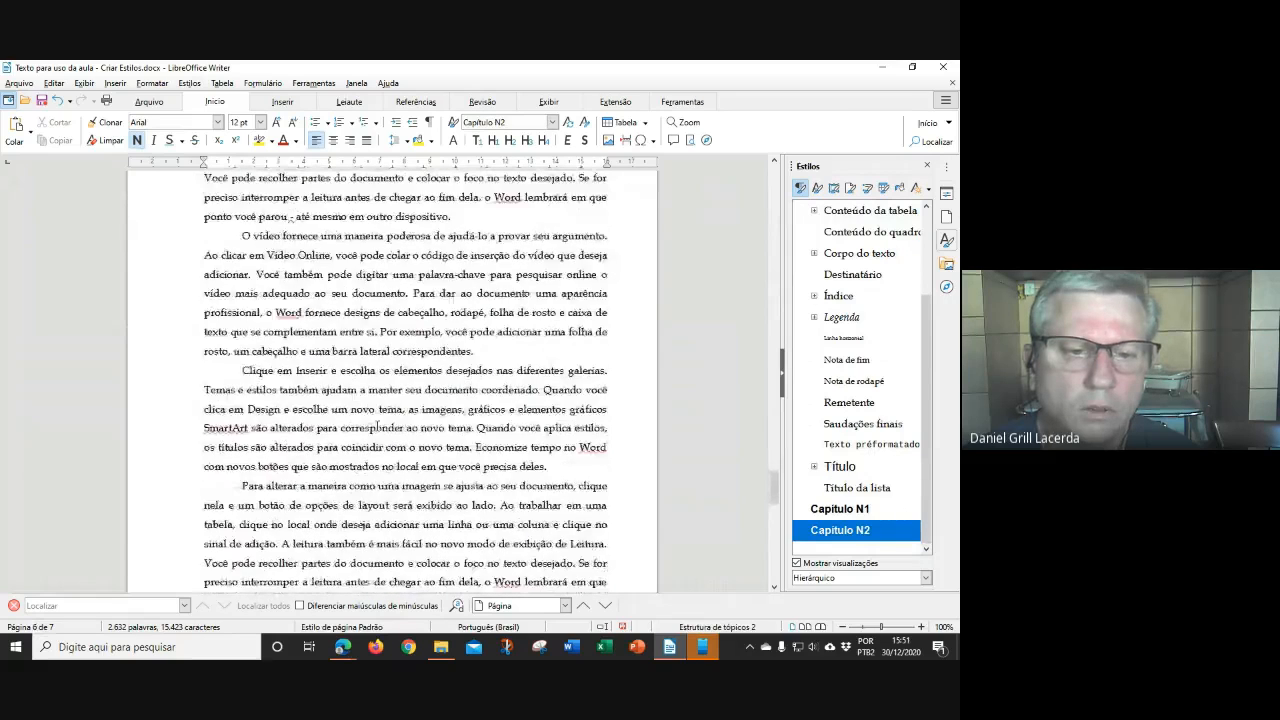
pyautogui.click(298, 354)
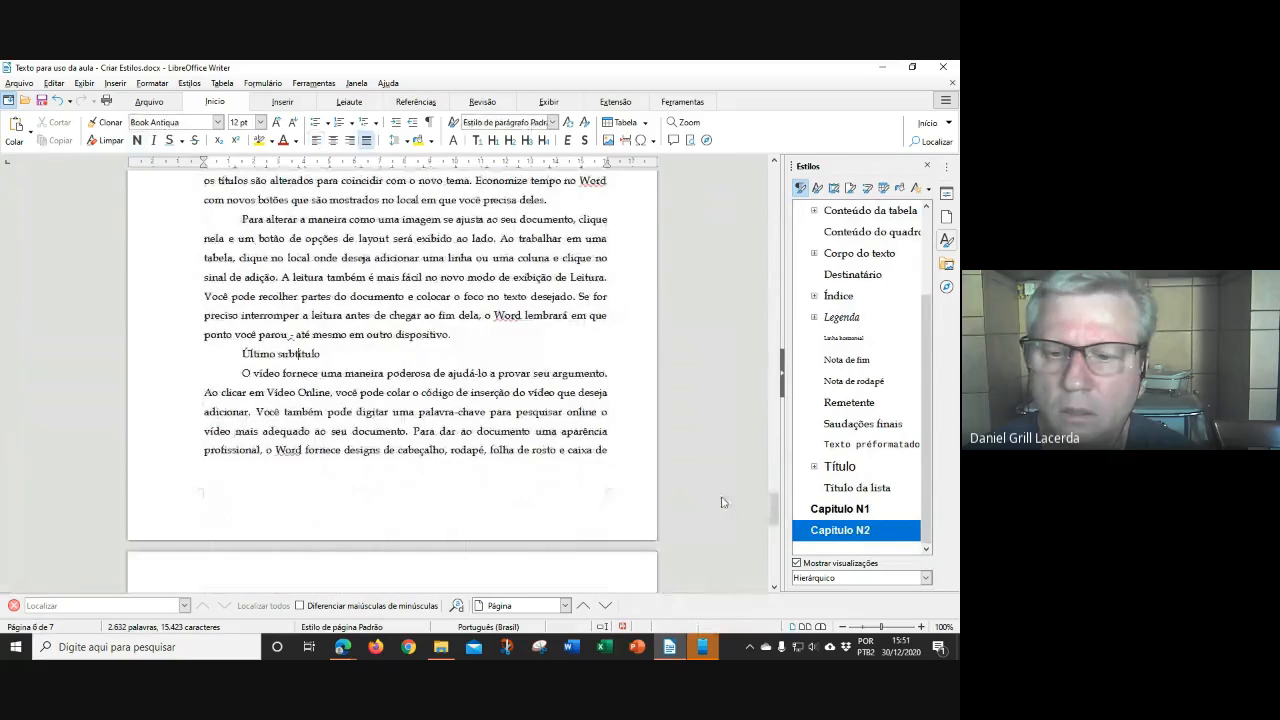
pyautogui.scroll(-1, 843, 480)
pyautogui.scroll(-1, 843, 505)
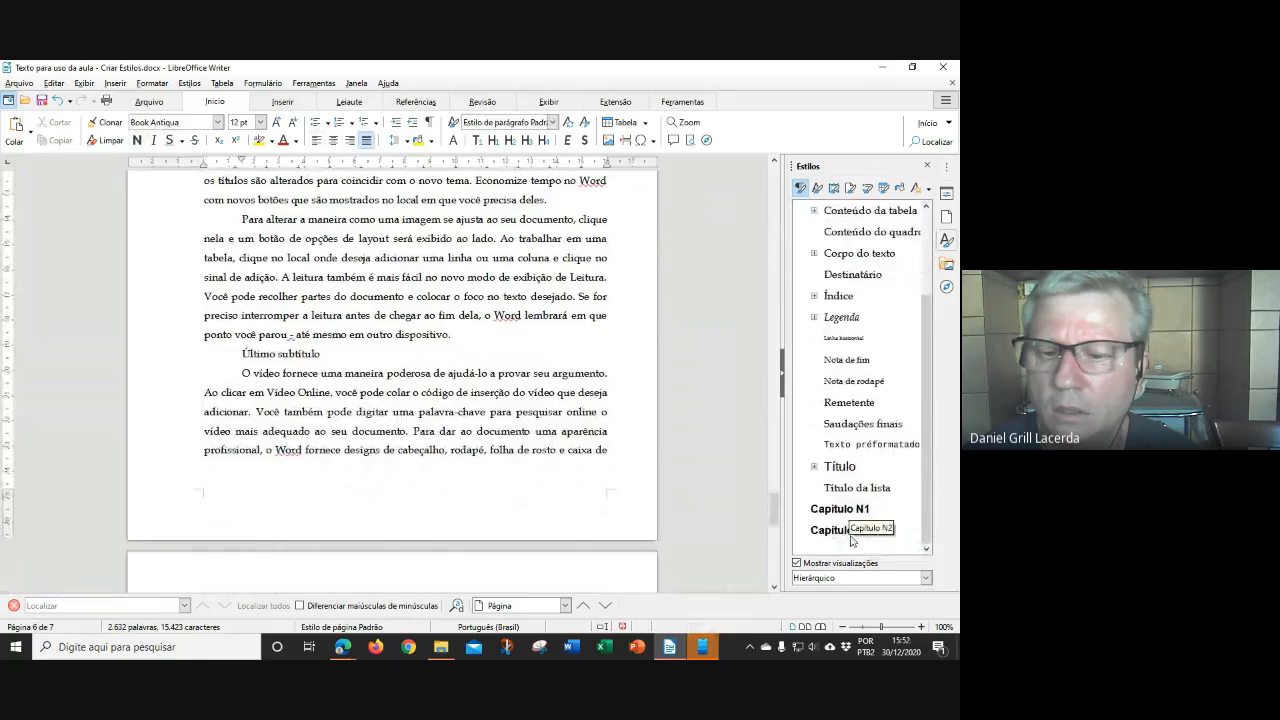
pyautogui.doubleClick(840, 530)
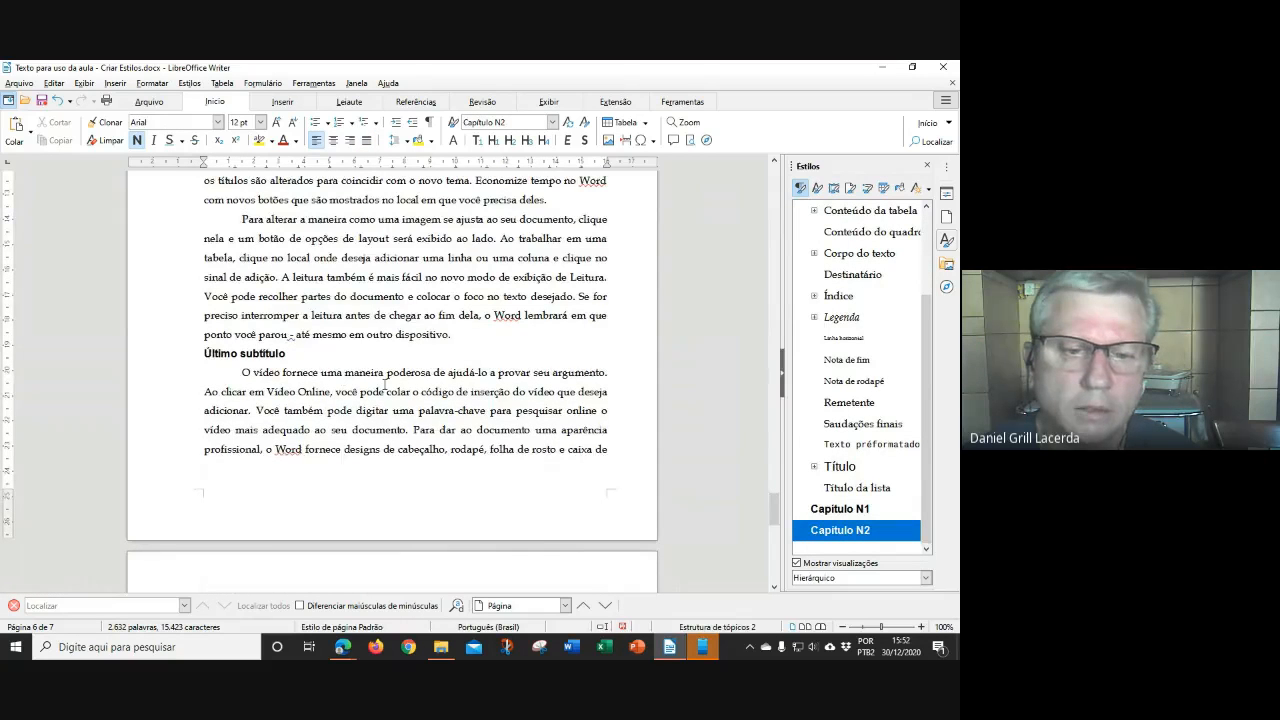
pyautogui.scroll(-8, 394, 391)
pyautogui.scroll(8, 404, 396)
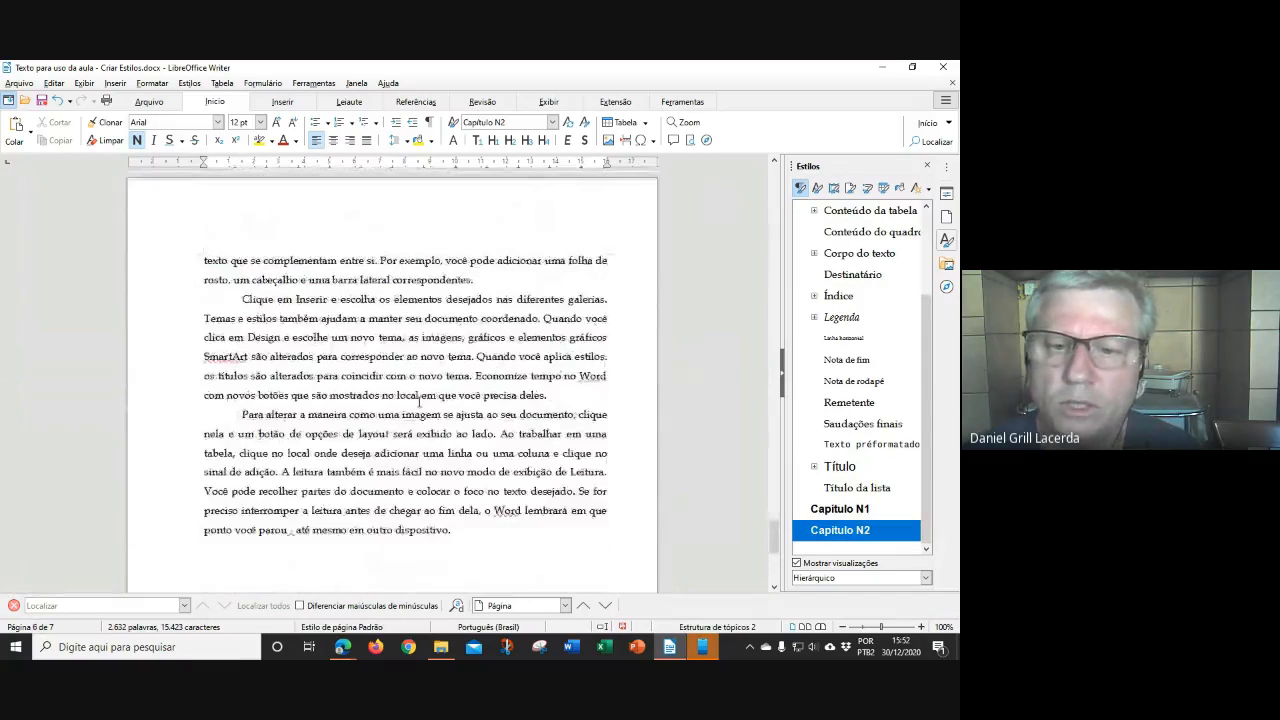
pyautogui.scroll(12, 418, 398)
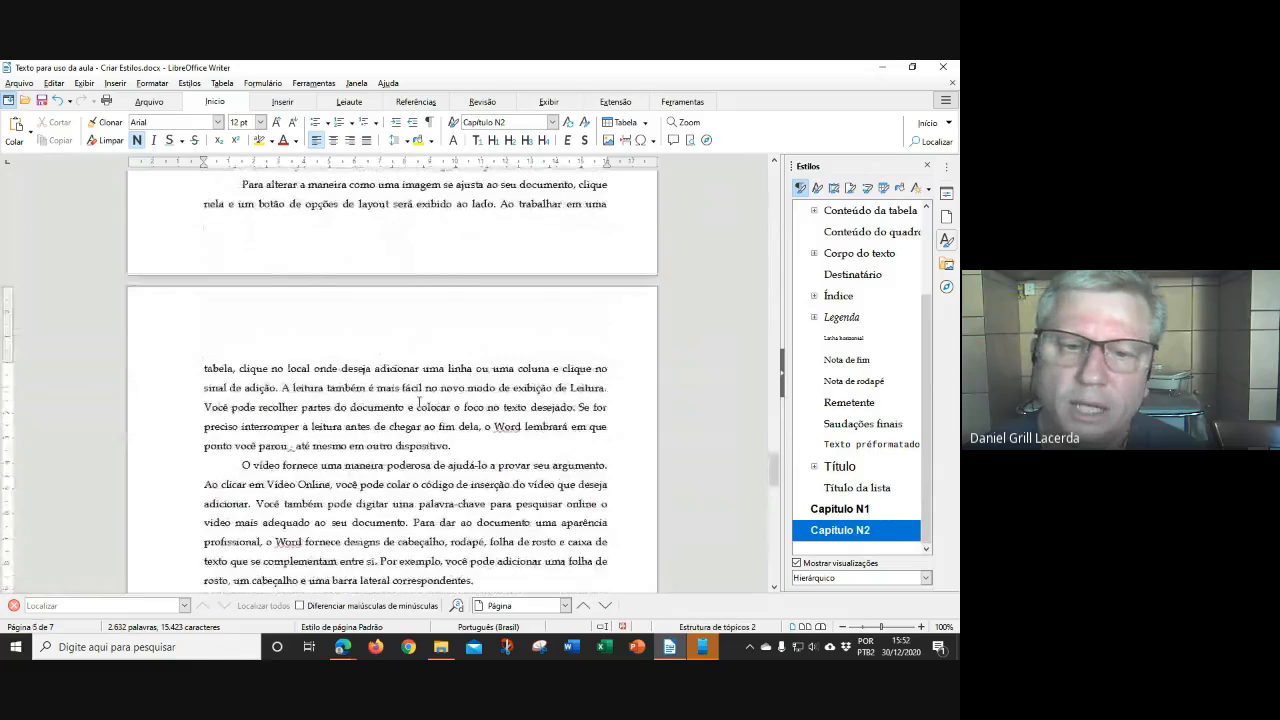
pyautogui.moveTo(771, 450); pyautogui.dragTo(773, 178)
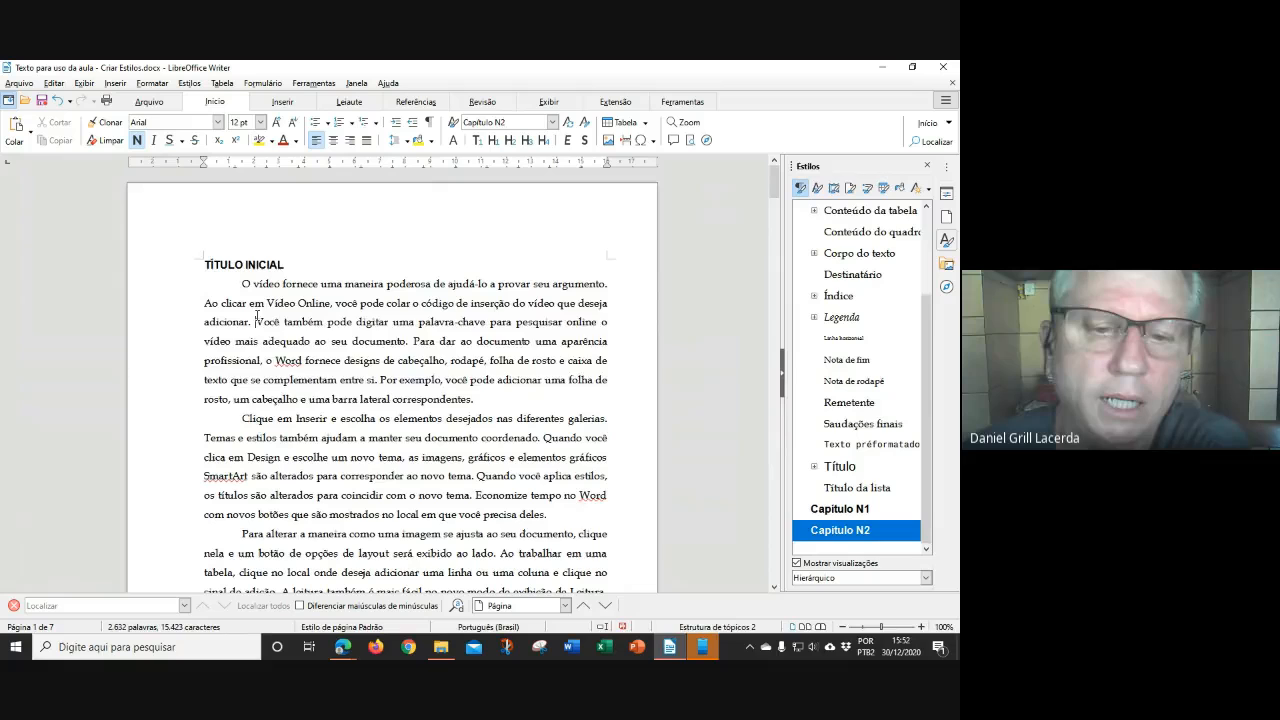
pyautogui.moveTo(256, 322); pyautogui.dragTo(500, 399)
pyautogui.click(519, 454)
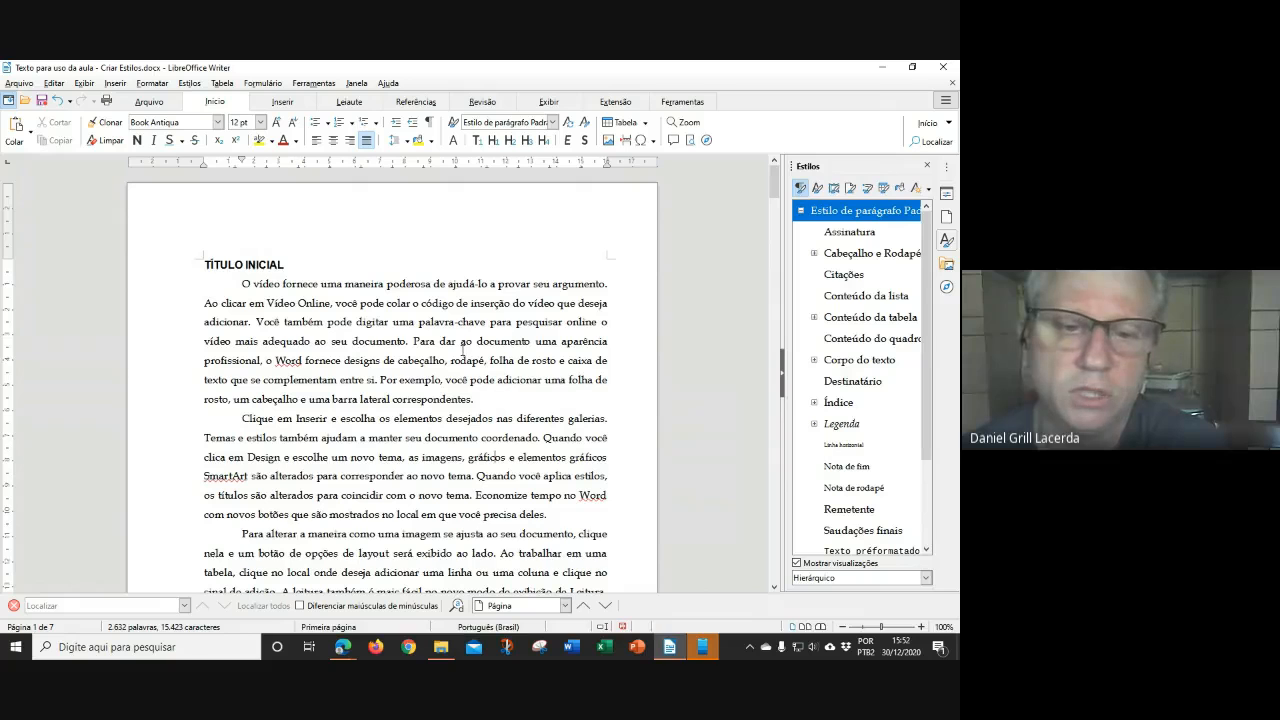
pyautogui.scroll(-1, 463, 350)
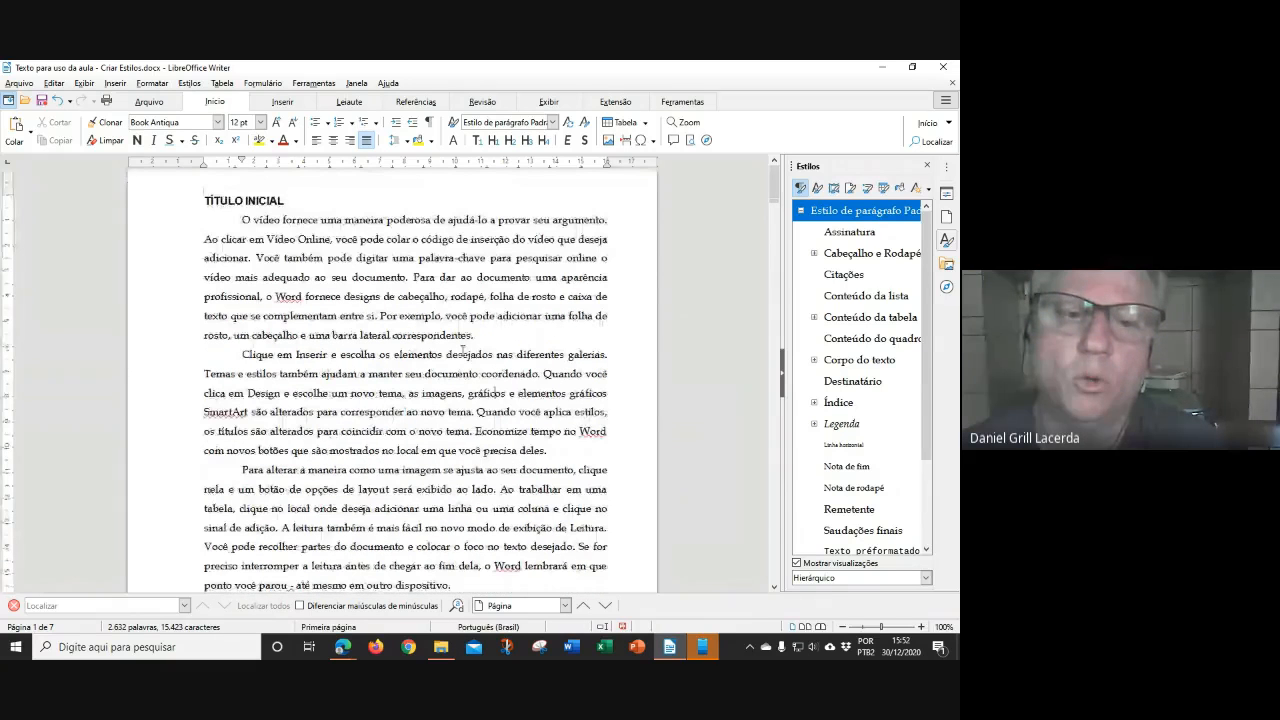
pyautogui.scroll(1, 463, 350)
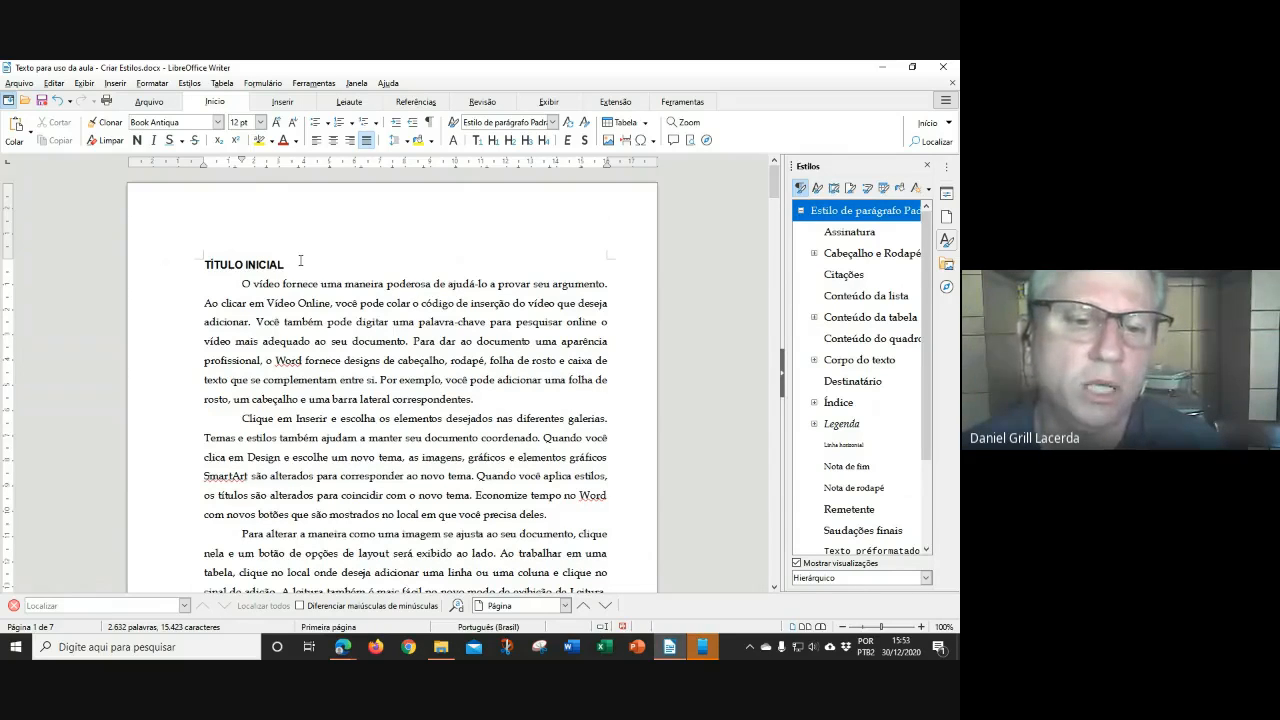
pyautogui.scroll(-1, 358, 323)
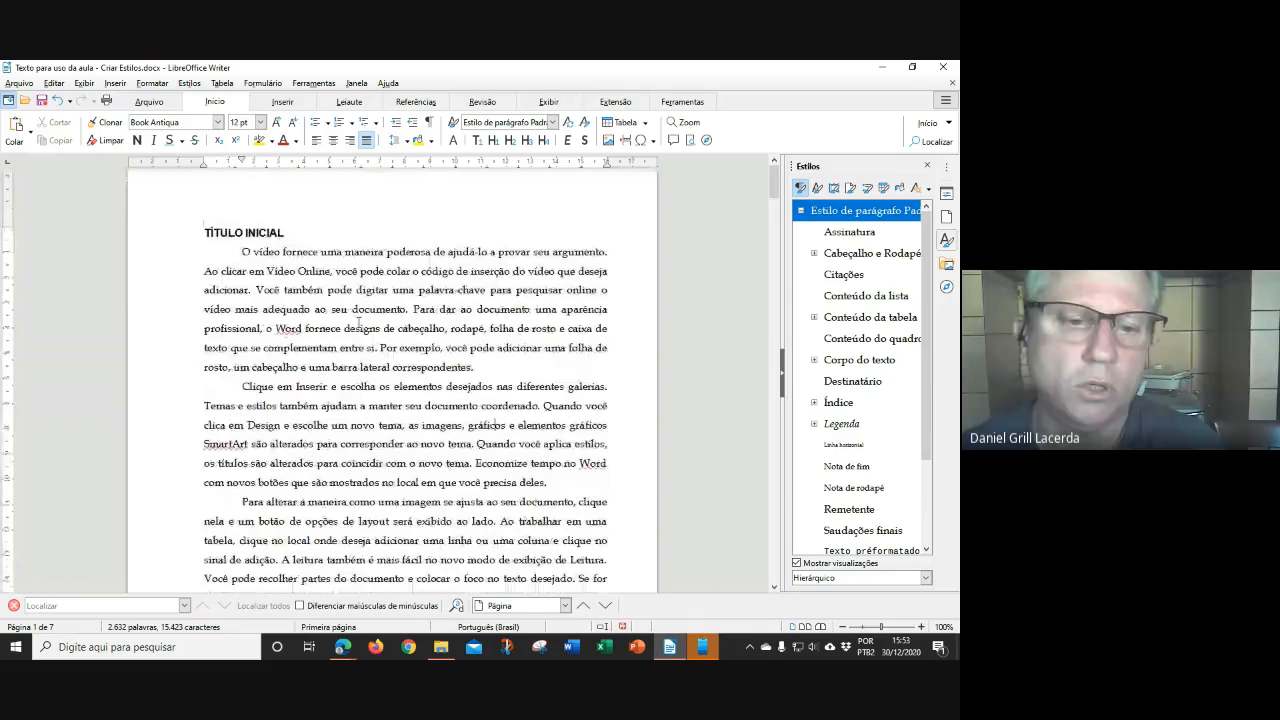
pyautogui.scroll(-15, 360, 320)
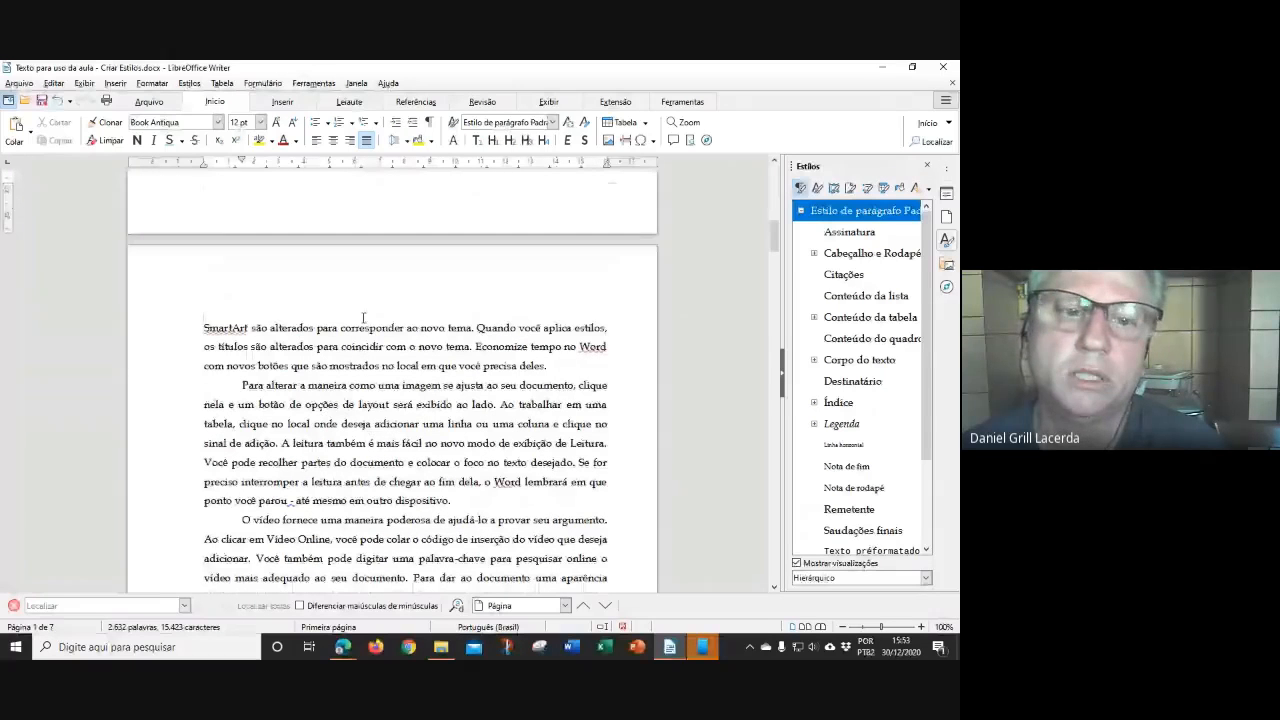
pyautogui.scroll(-10, 363, 318)
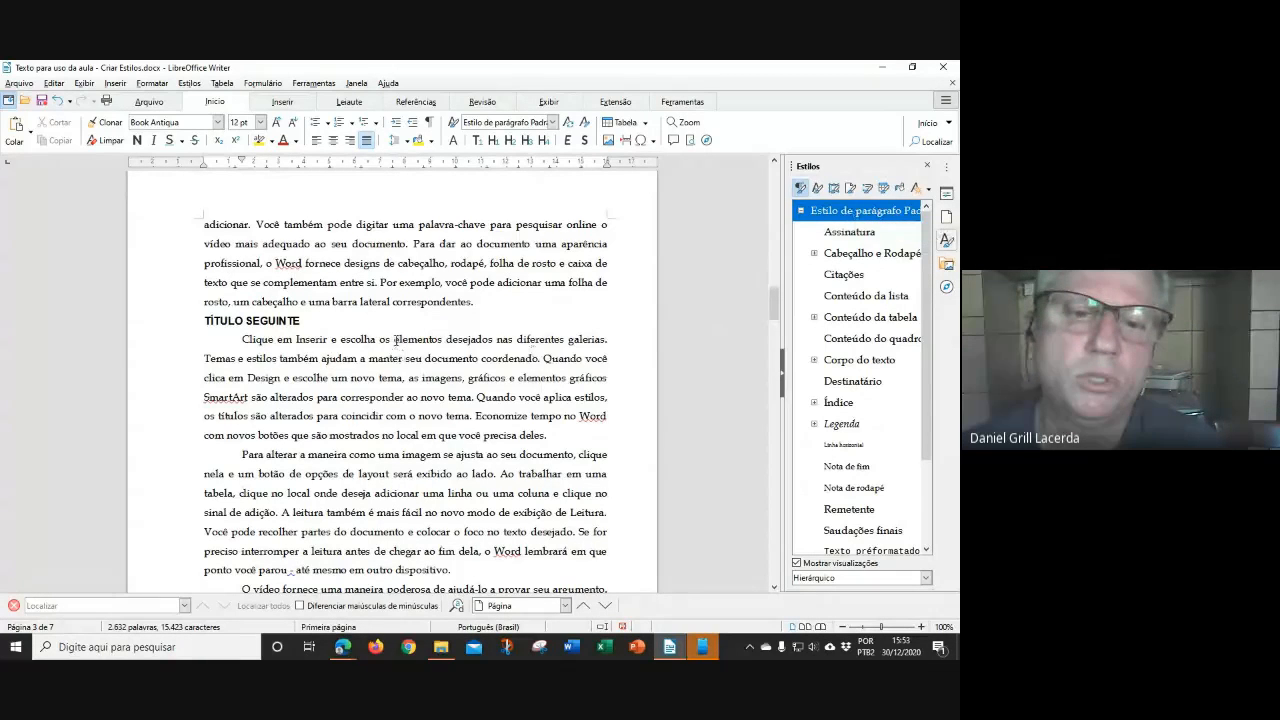
pyautogui.scroll(5, 396, 340)
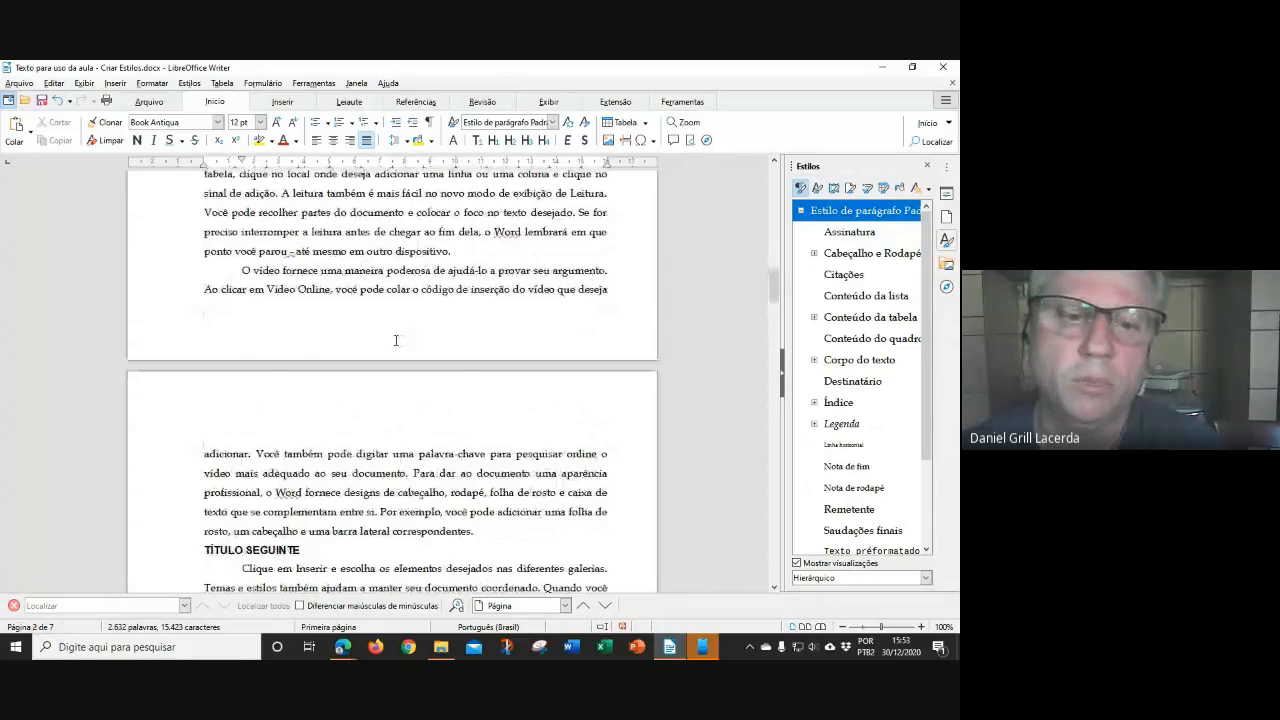
pyautogui.scroll(4, 400, 340)
pyautogui.scroll(5, 406, 340)
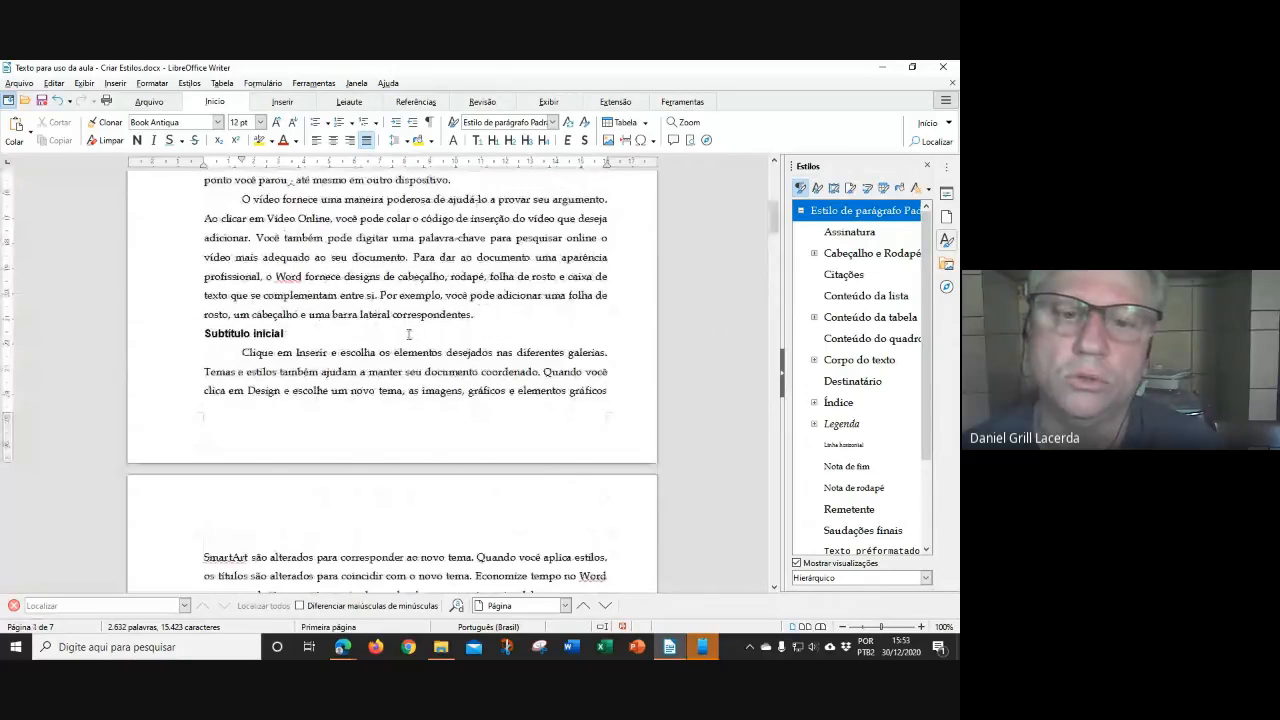
pyautogui.scroll(5, 409, 334)
pyautogui.scroll(1, 409, 334)
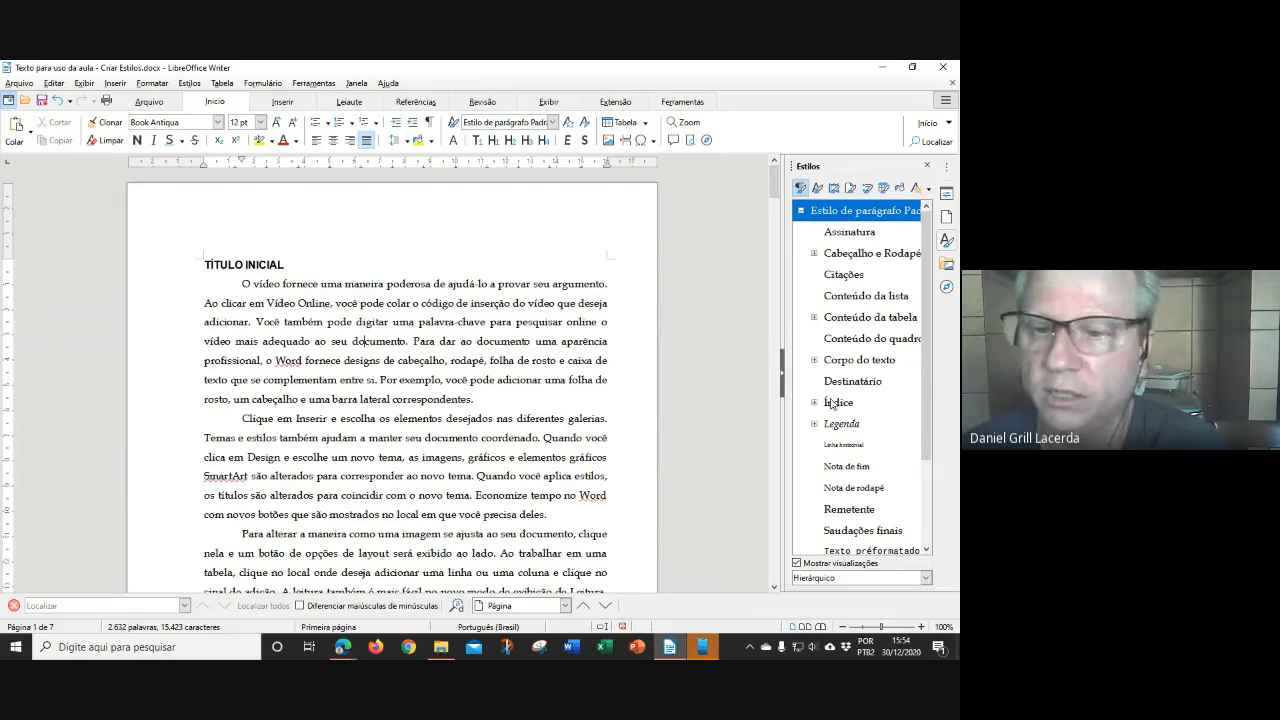
# Modify Capítulo N1 to 2 cm space above and below paragraphs and apply it
pyautogui.scroll(-2, 855, 480)
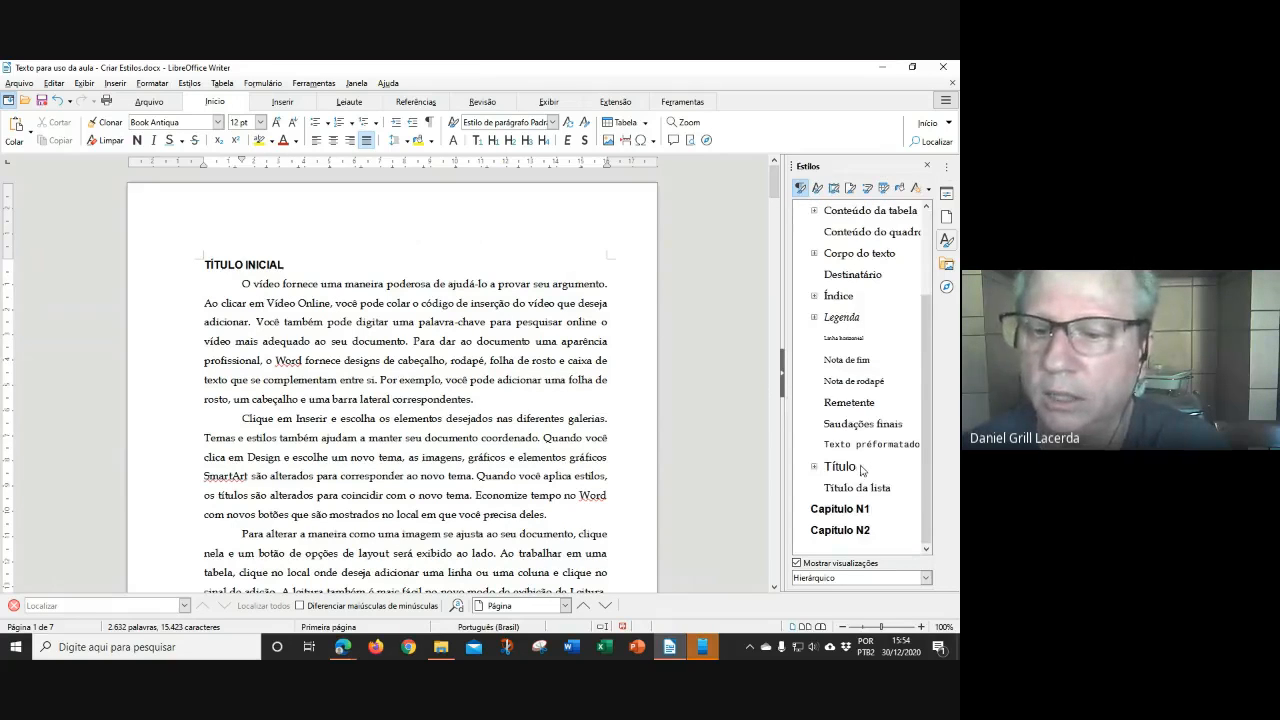
pyautogui.rightClick(840, 516)
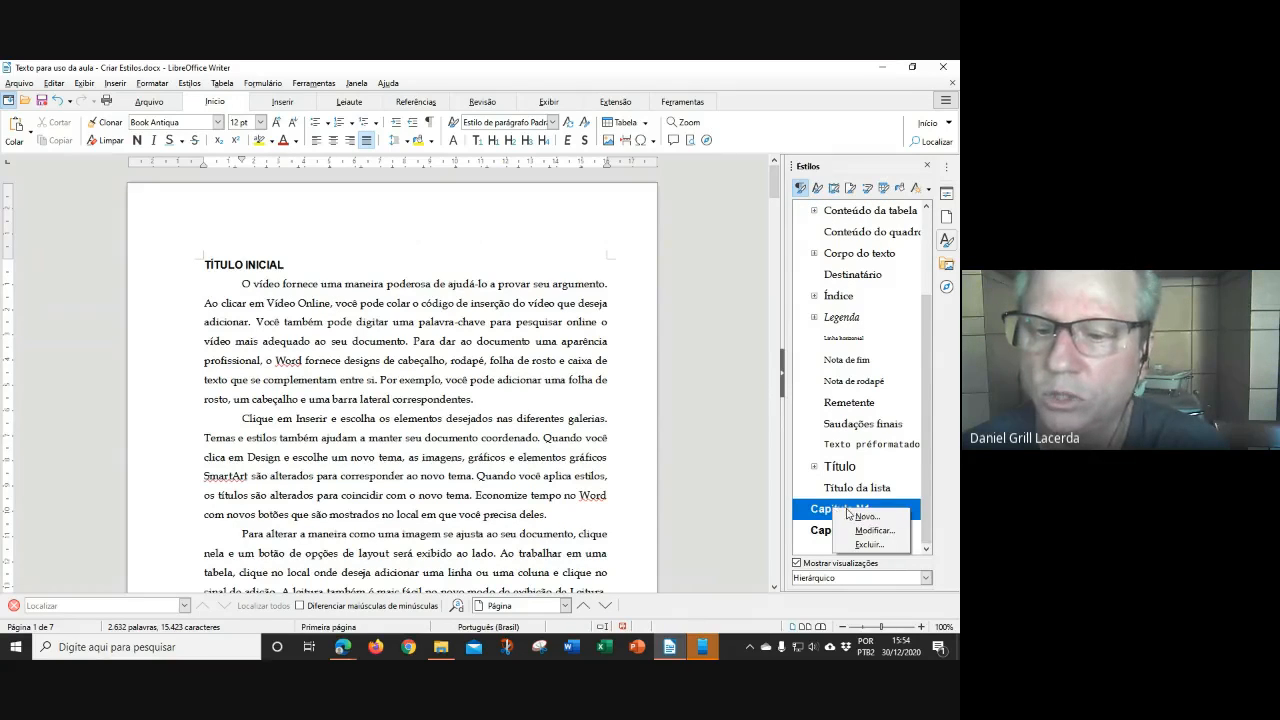
pyautogui.click(883, 533)
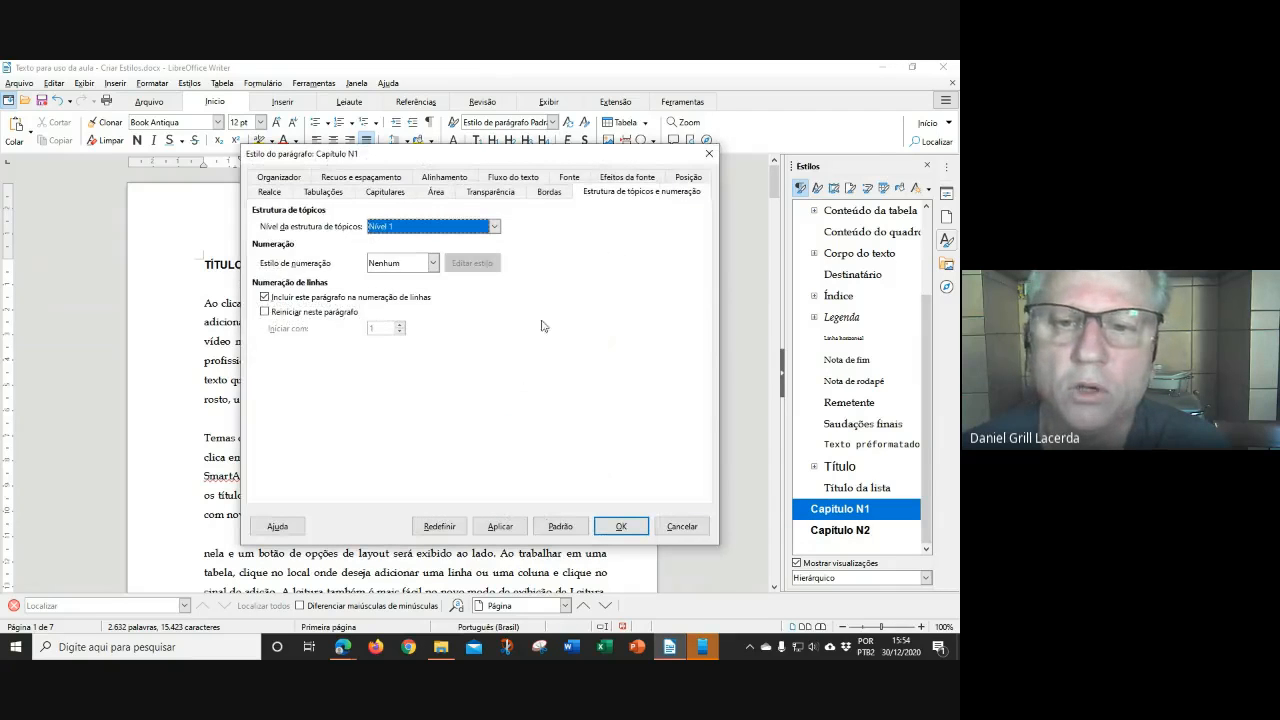
pyautogui.click(362, 177)
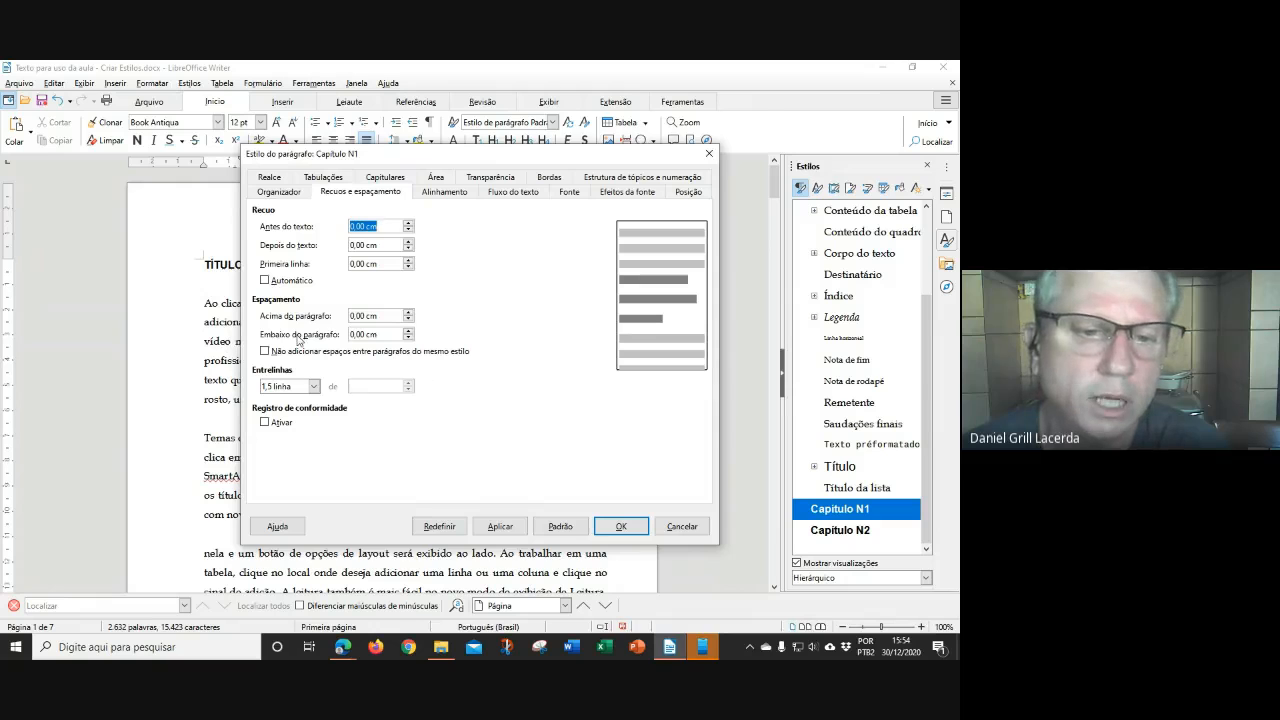
pyautogui.click(362, 316)
pyautogui.doubleClick(362, 315)
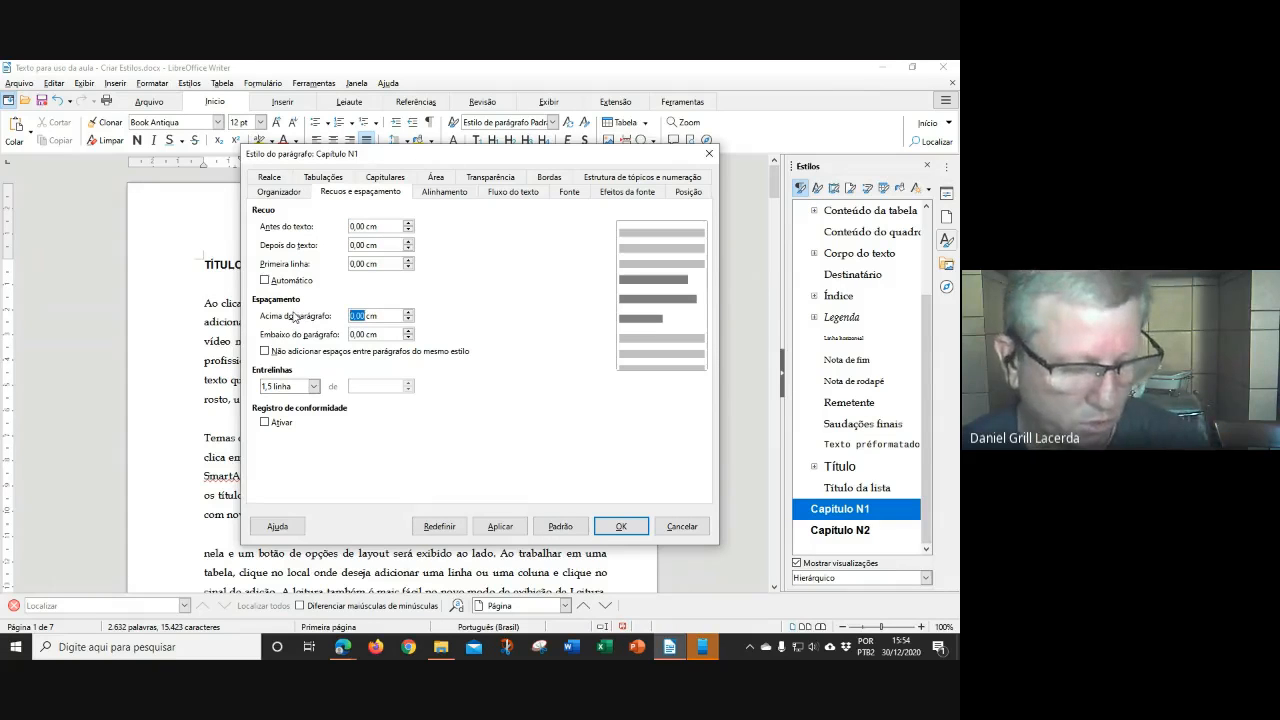
pyautogui.write('2')
pyautogui.doubleClick(366, 334)
pyautogui.write('2')
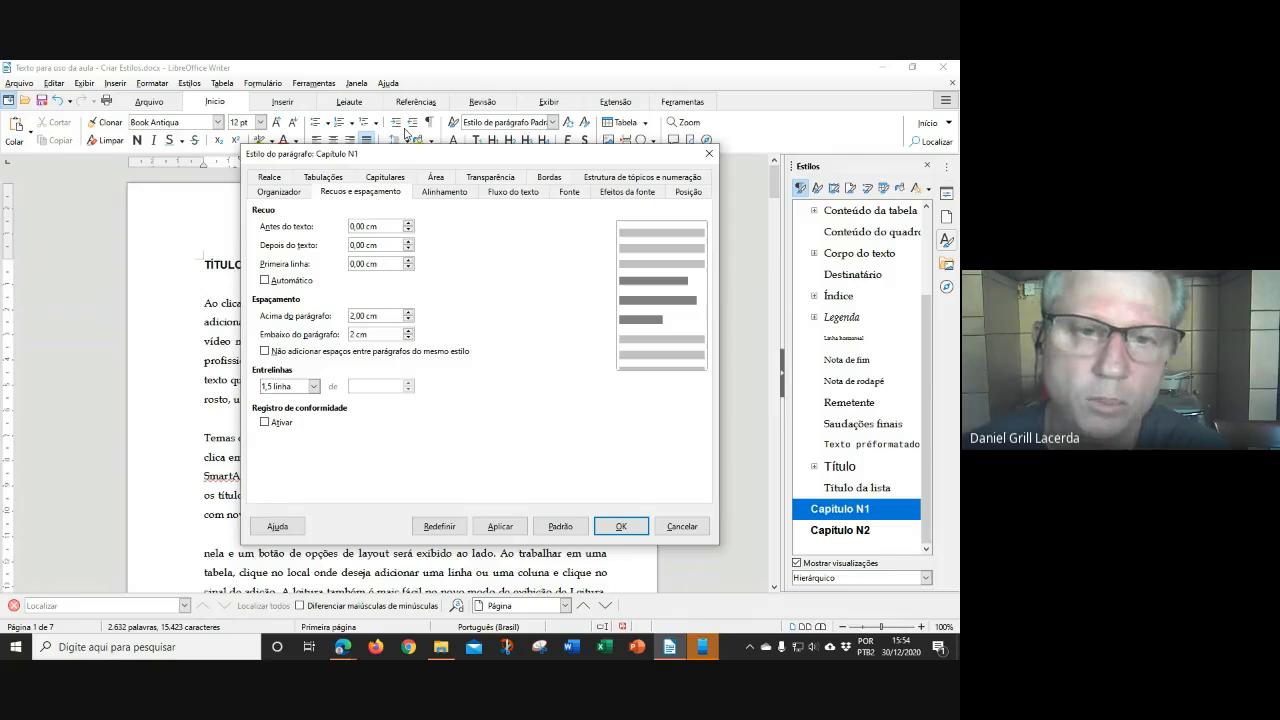
pyautogui.moveTo(414, 156); pyautogui.dragTo(529, 159)
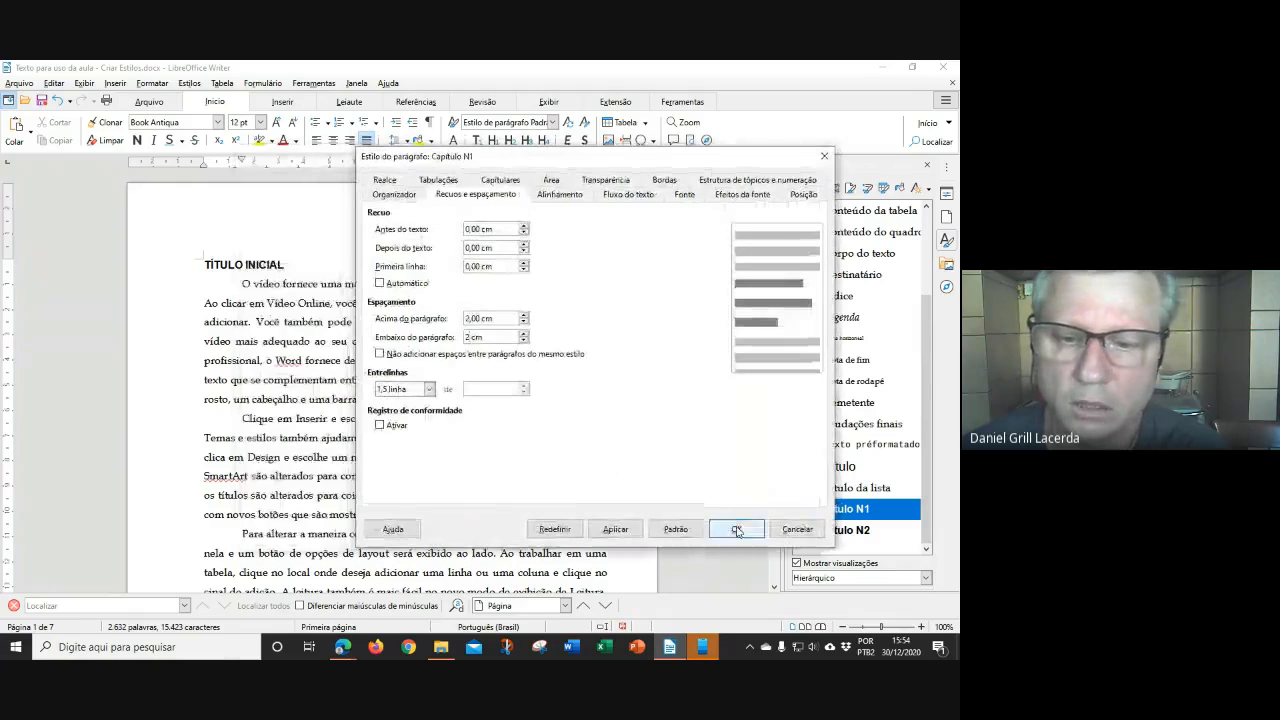
pyautogui.click(615, 529)
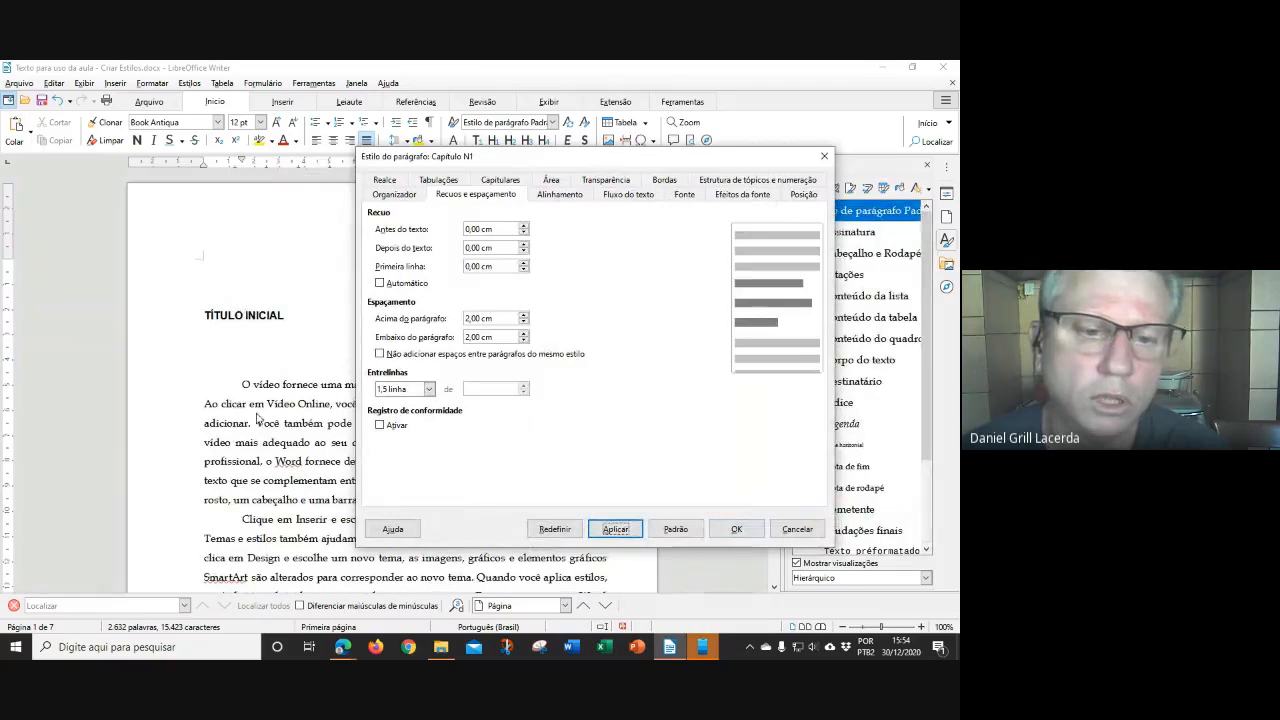
pyautogui.click(736, 529)
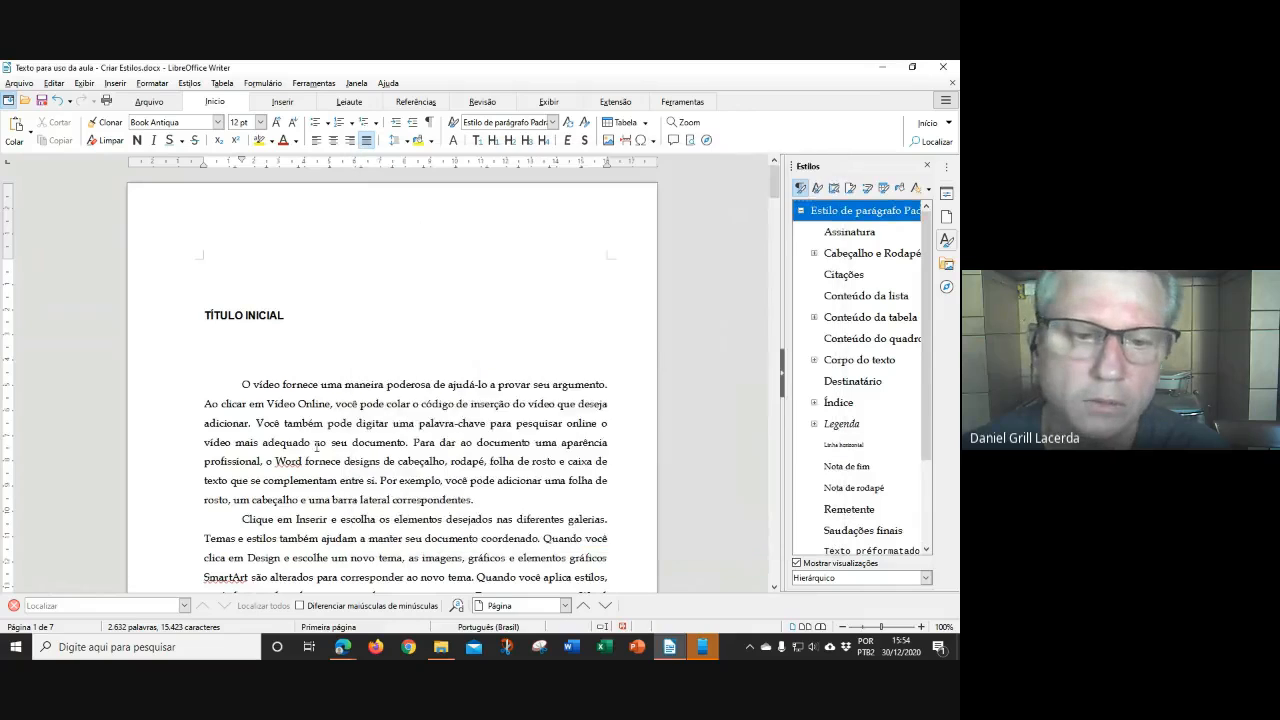
pyautogui.scroll(-7, 340, 425)
pyautogui.scroll(4, 340, 425)
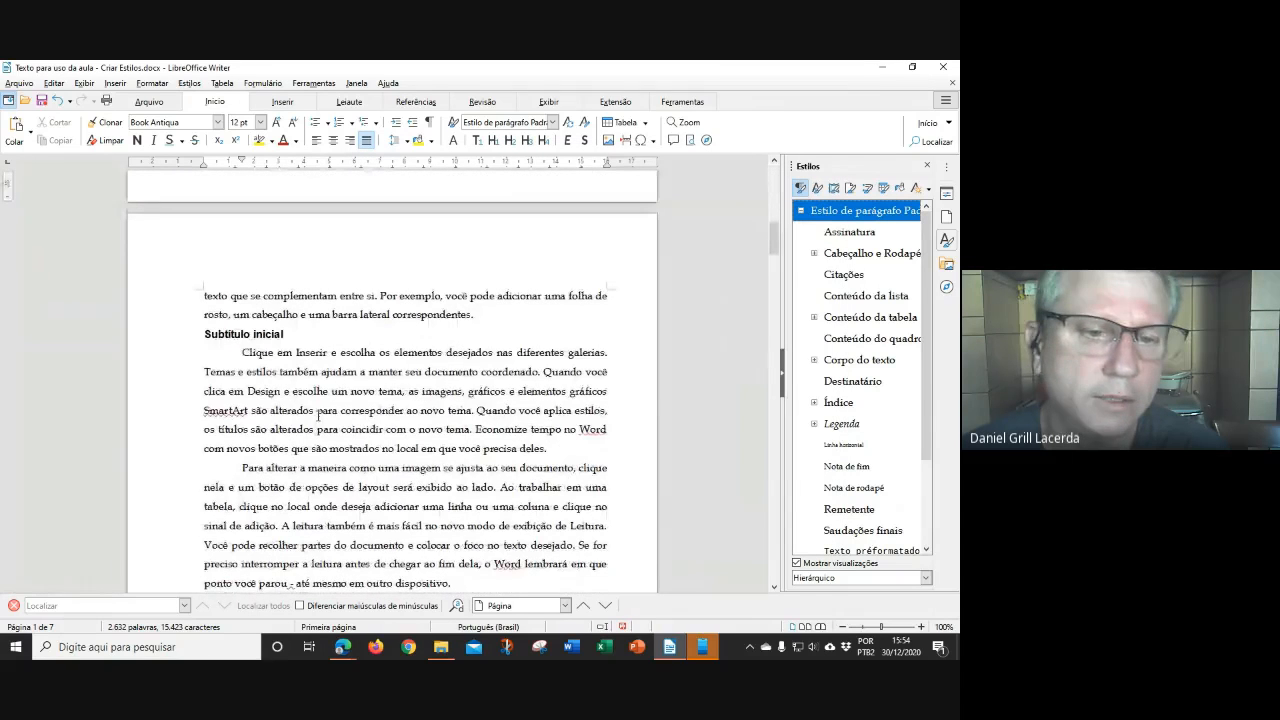
pyautogui.scroll(-20, 430, 380)
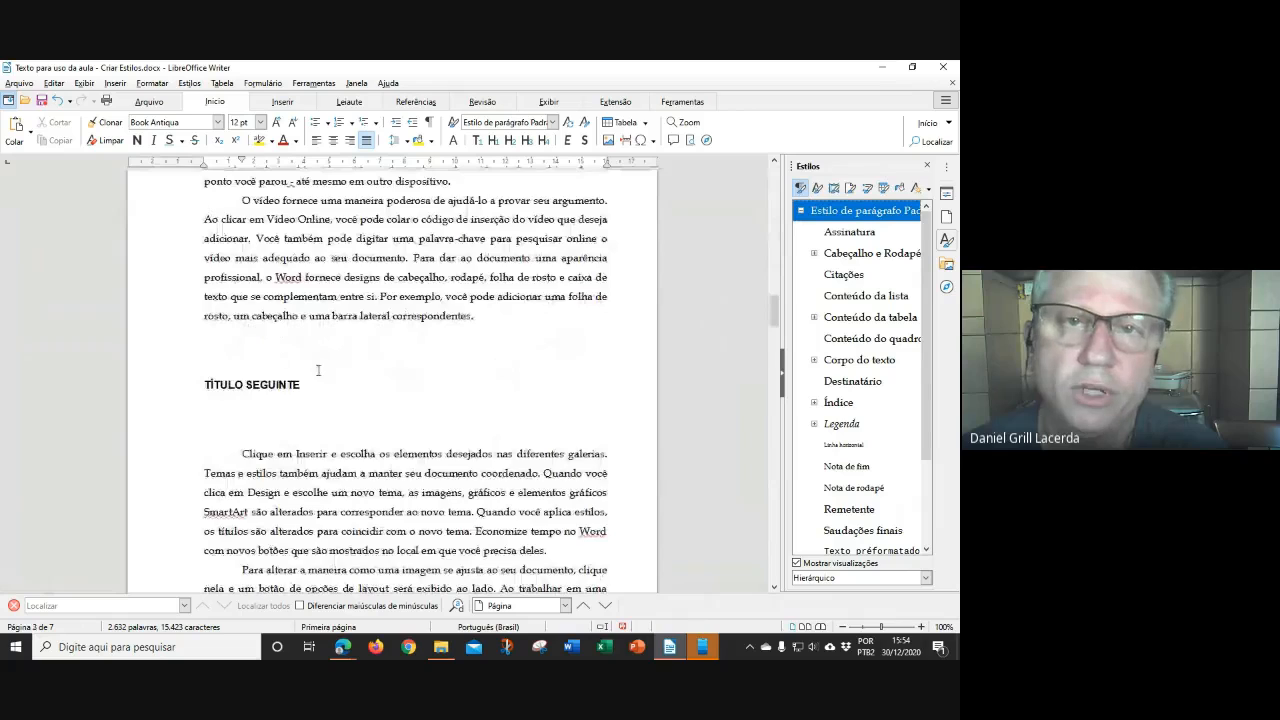
pyautogui.scroll(-6, 350, 380)
pyautogui.scroll(-15, 382, 395)
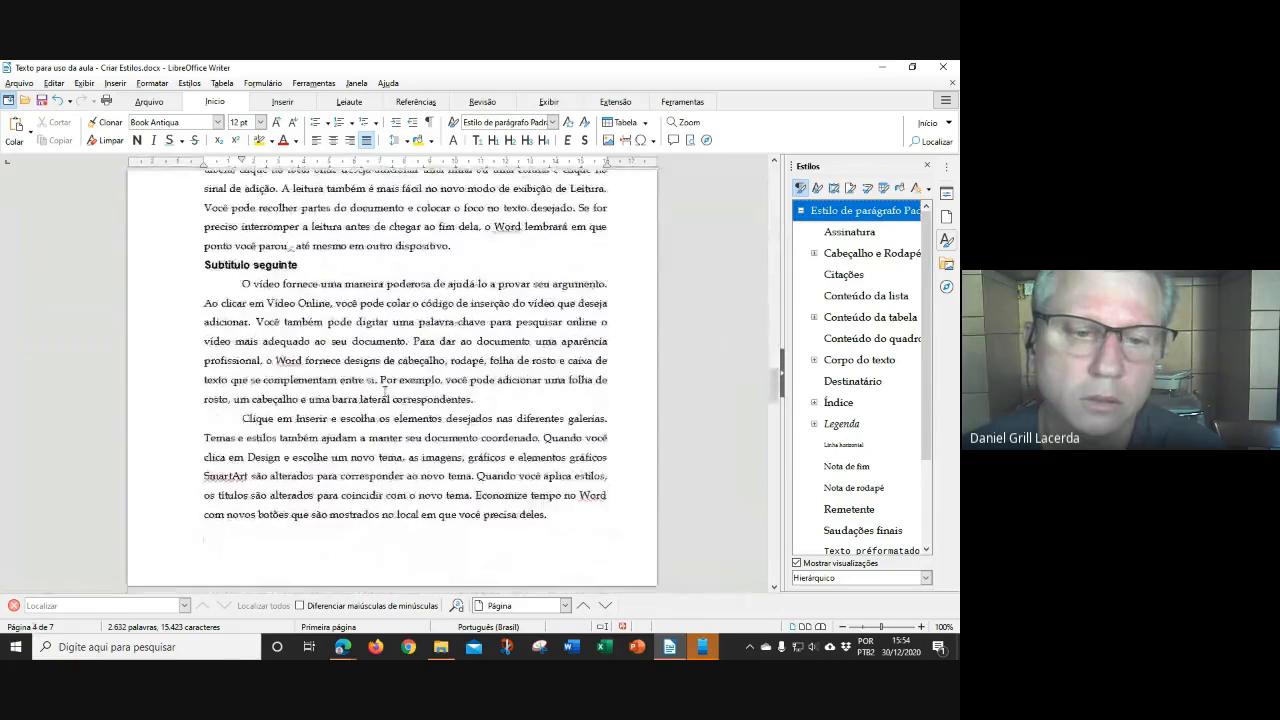
pyautogui.scroll(-5, 383, 391)
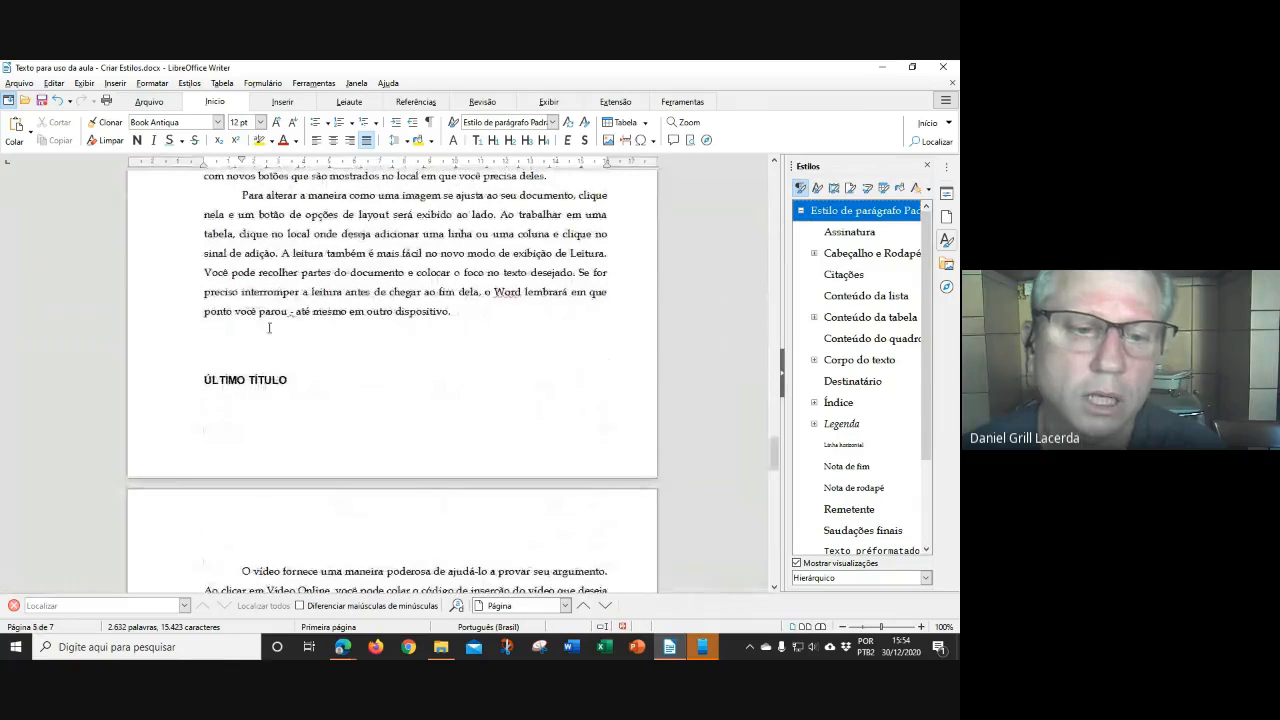
pyautogui.scroll(1, 408, 357)
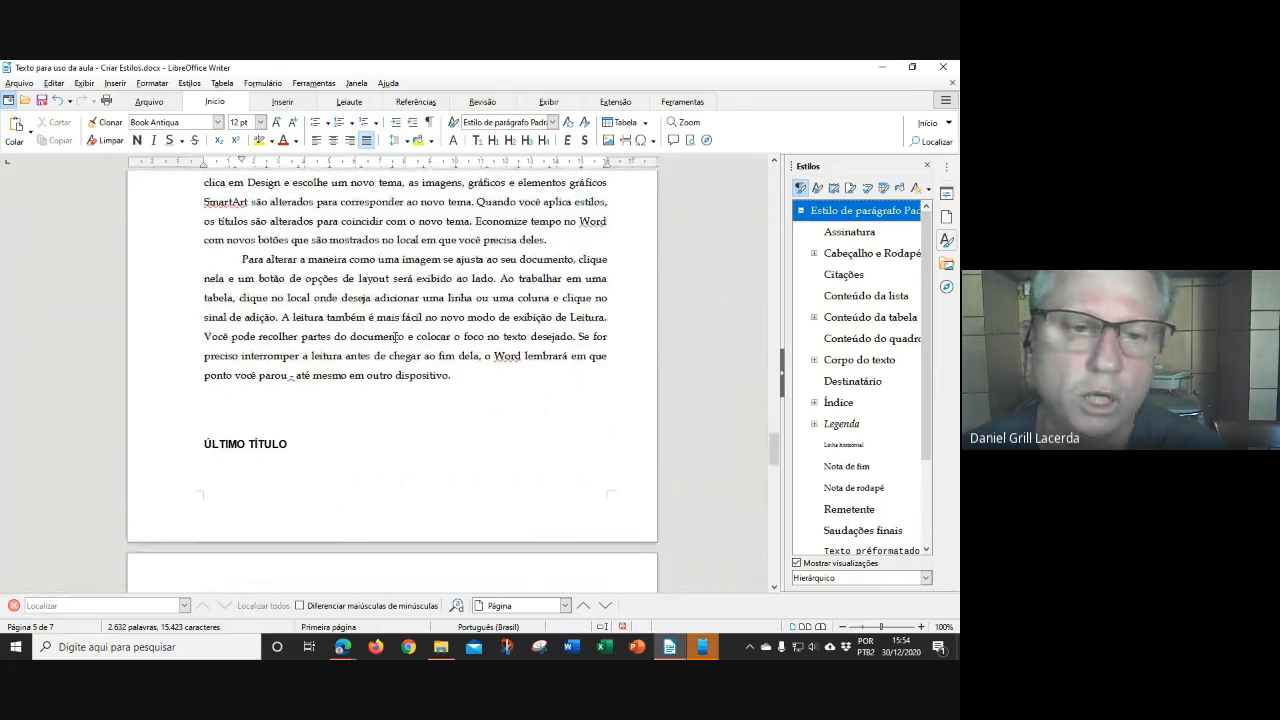
pyautogui.scroll(10, 396, 338)
pyautogui.scroll(5, 387, 330)
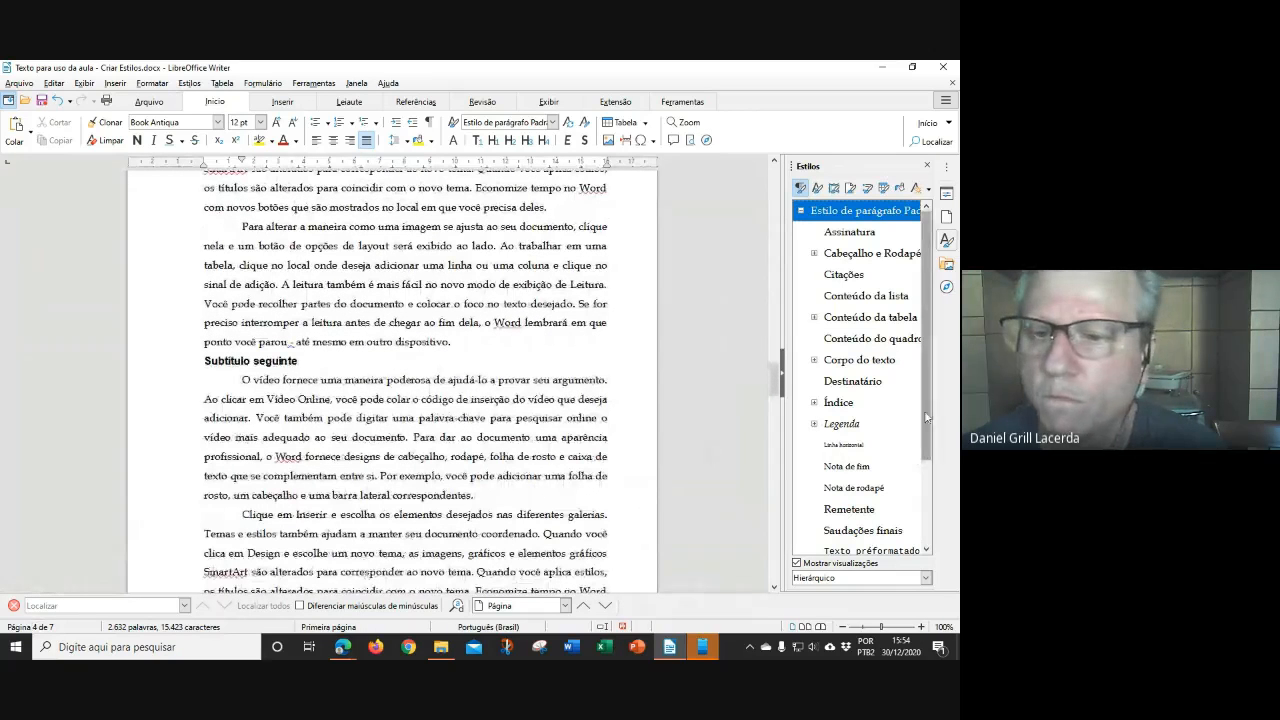
pyautogui.moveTo(927, 445); pyautogui.dragTo(927, 535)
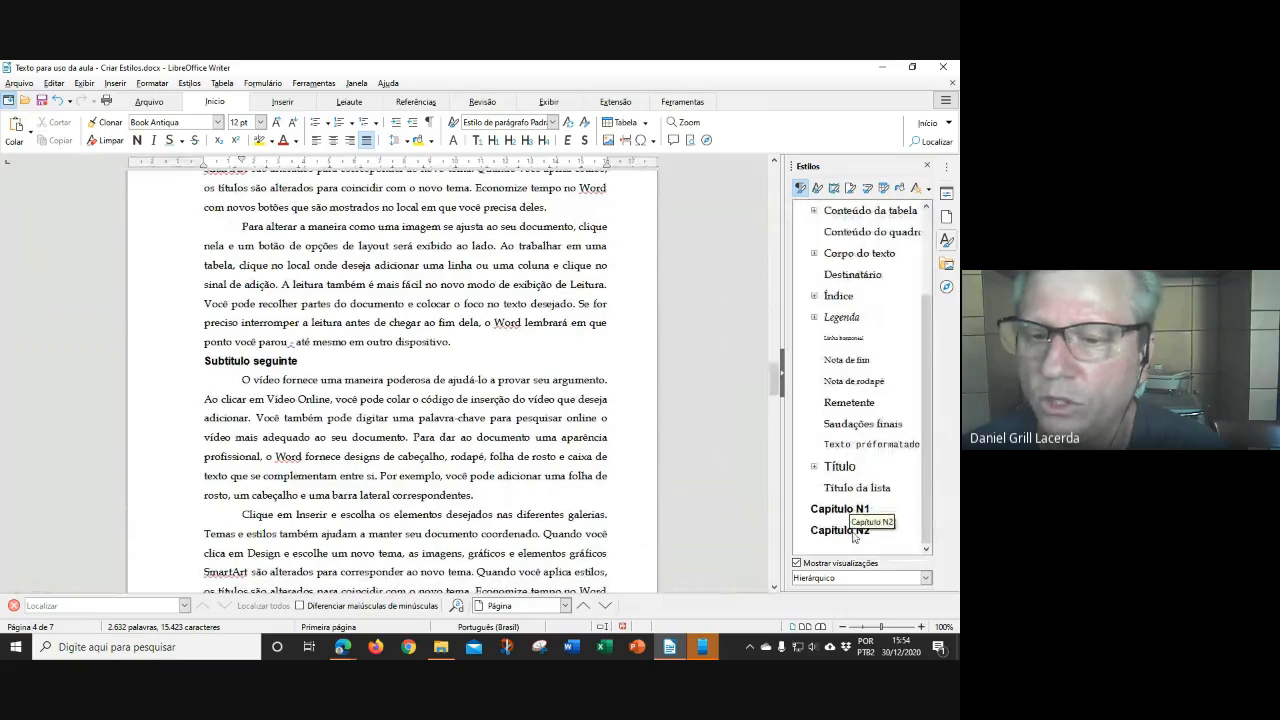
# Modify Capítulo N2 to 1 cm space above and below paragraphs
pyautogui.rightClick(852, 531)
pyautogui.click(899, 555)
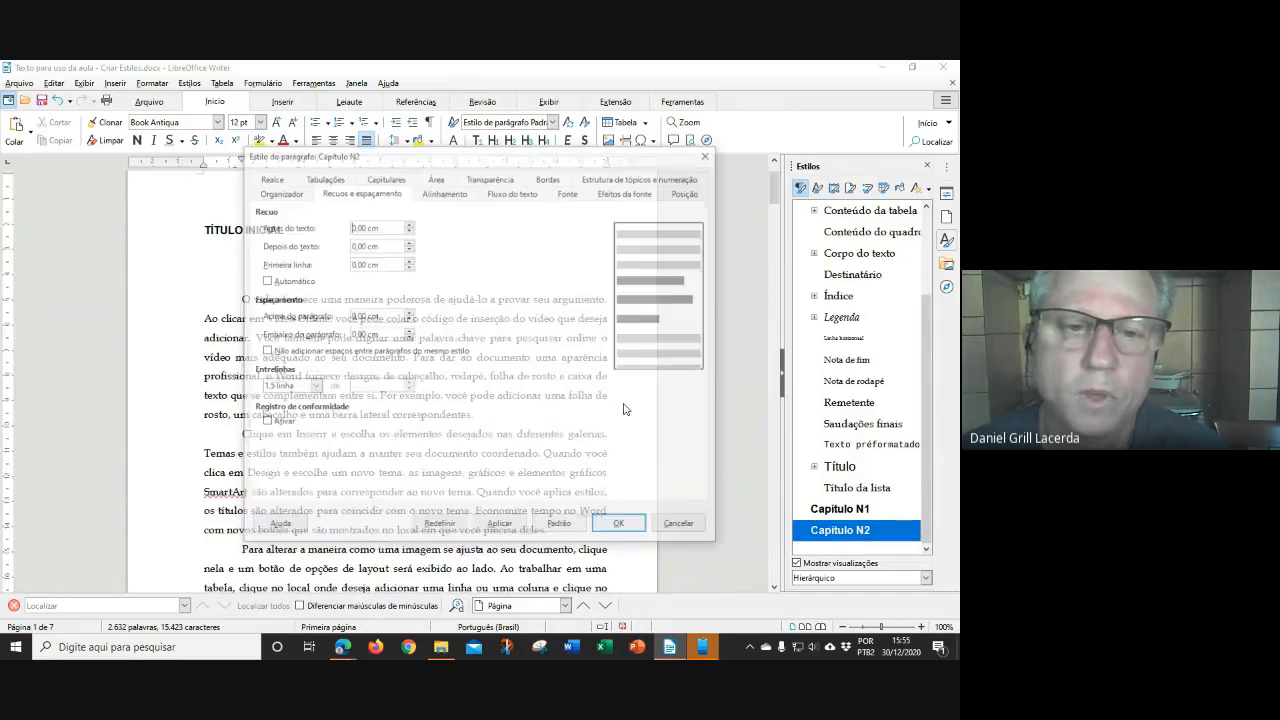
pyautogui.click(354, 316)
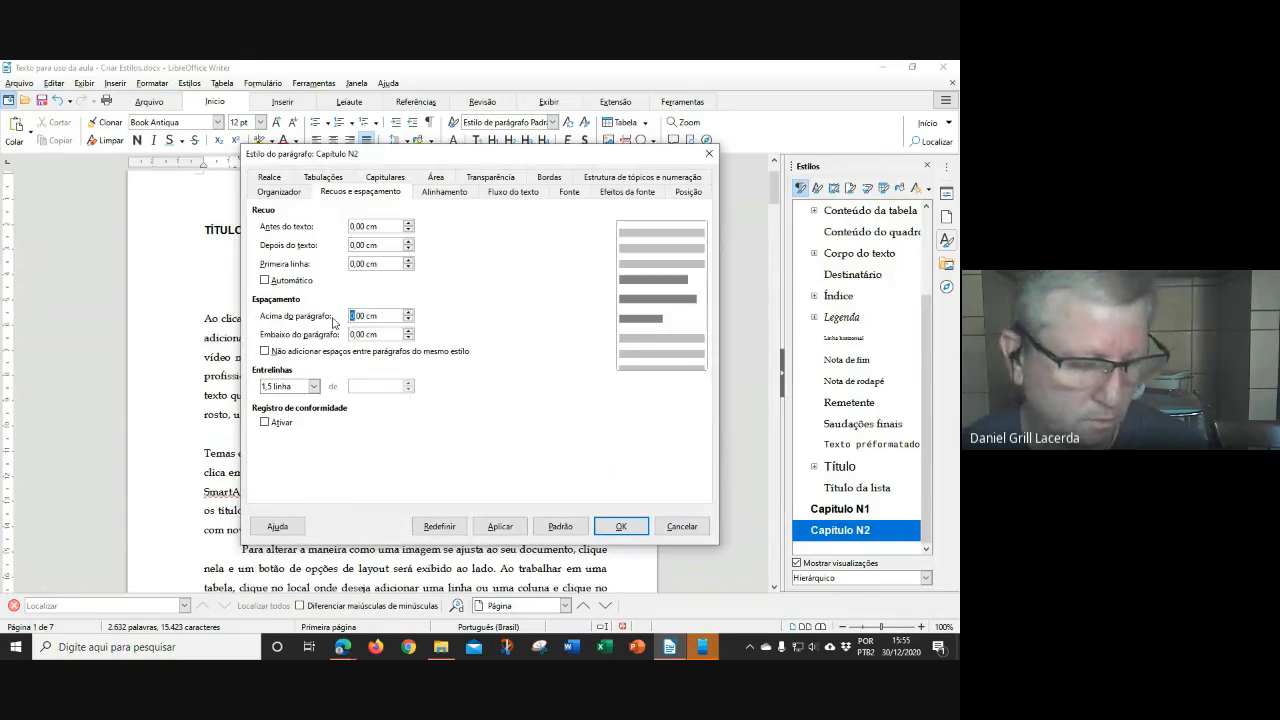
pyautogui.write('1')
pyautogui.click(355, 334)
pyautogui.write('1')
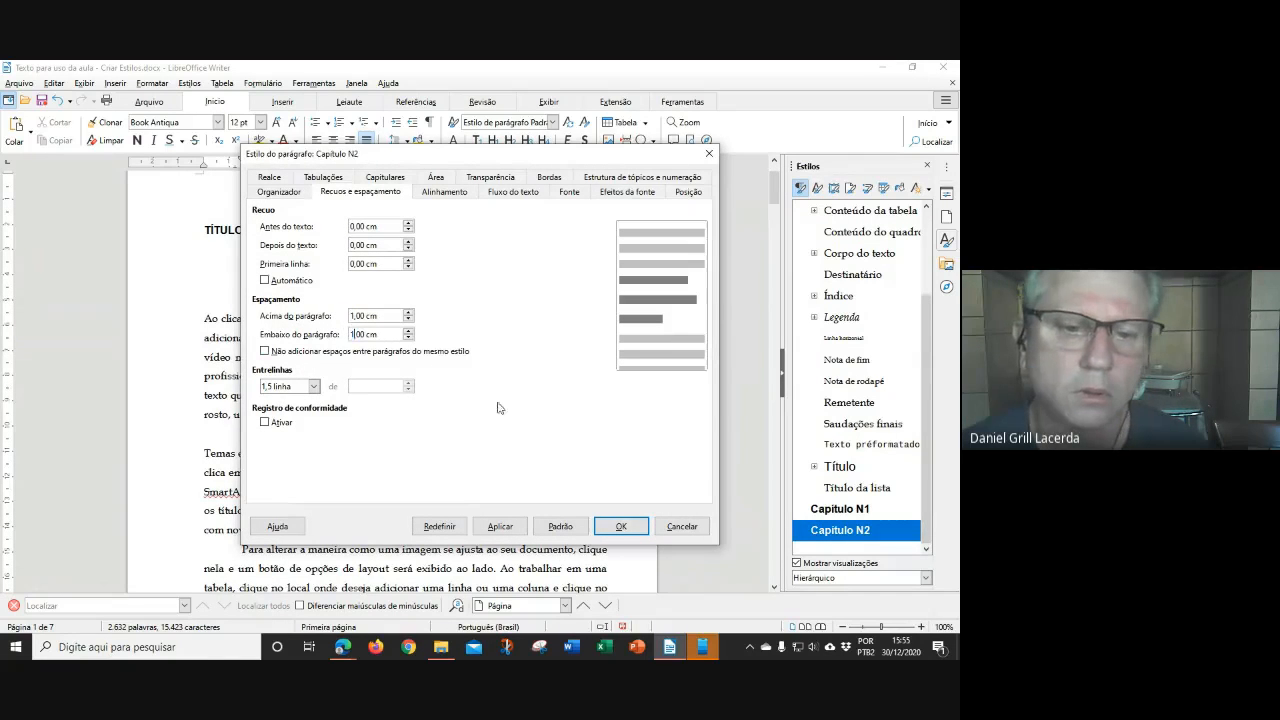
pyautogui.click(621, 527)
# Review the restyled headings and select the 'Clique em Inserir' paragraph on page 6
pyautogui.scroll(-2, 451, 416)
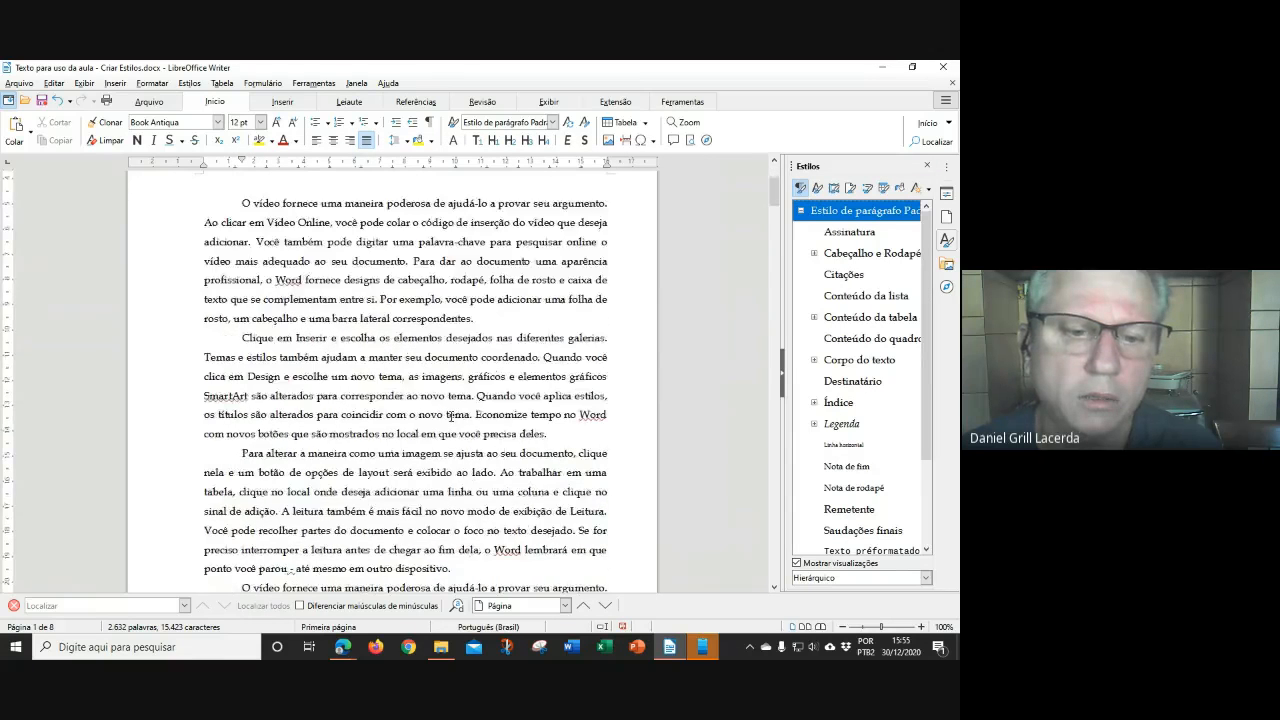
pyautogui.scroll(-5, 452, 416)
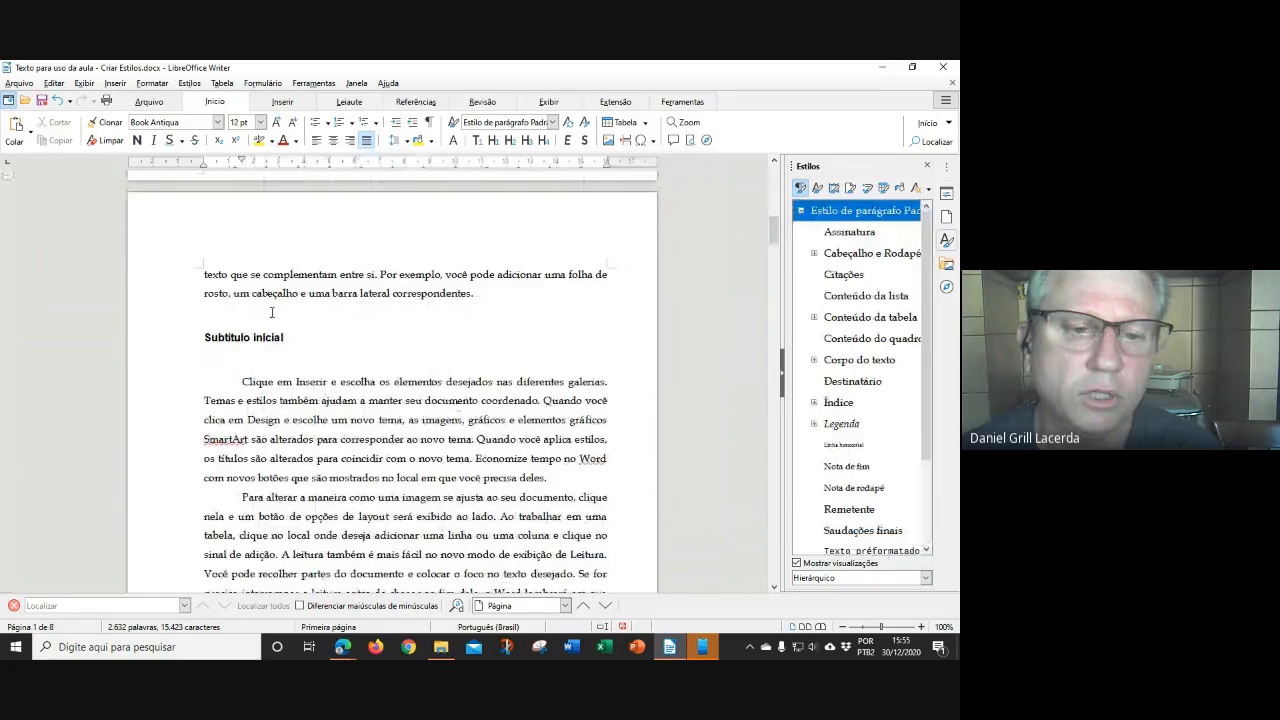
pyautogui.scroll(-15, 400, 399)
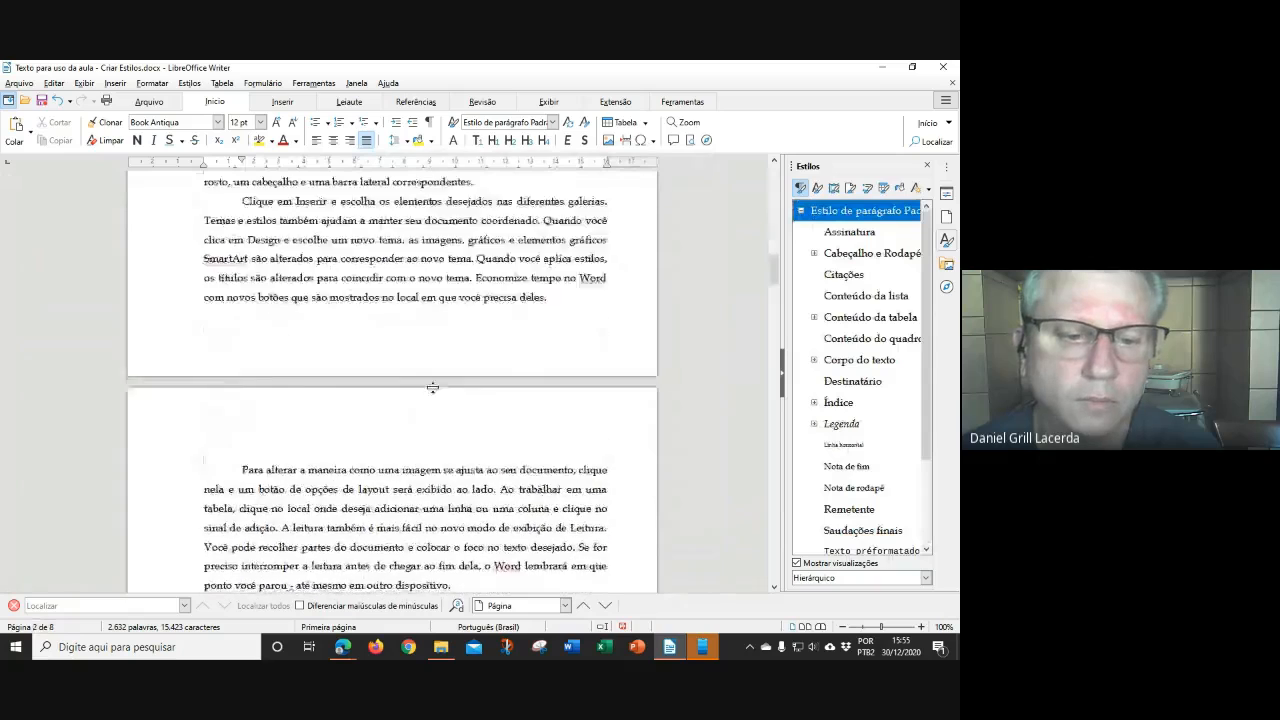
pyautogui.scroll(-12, 438, 387)
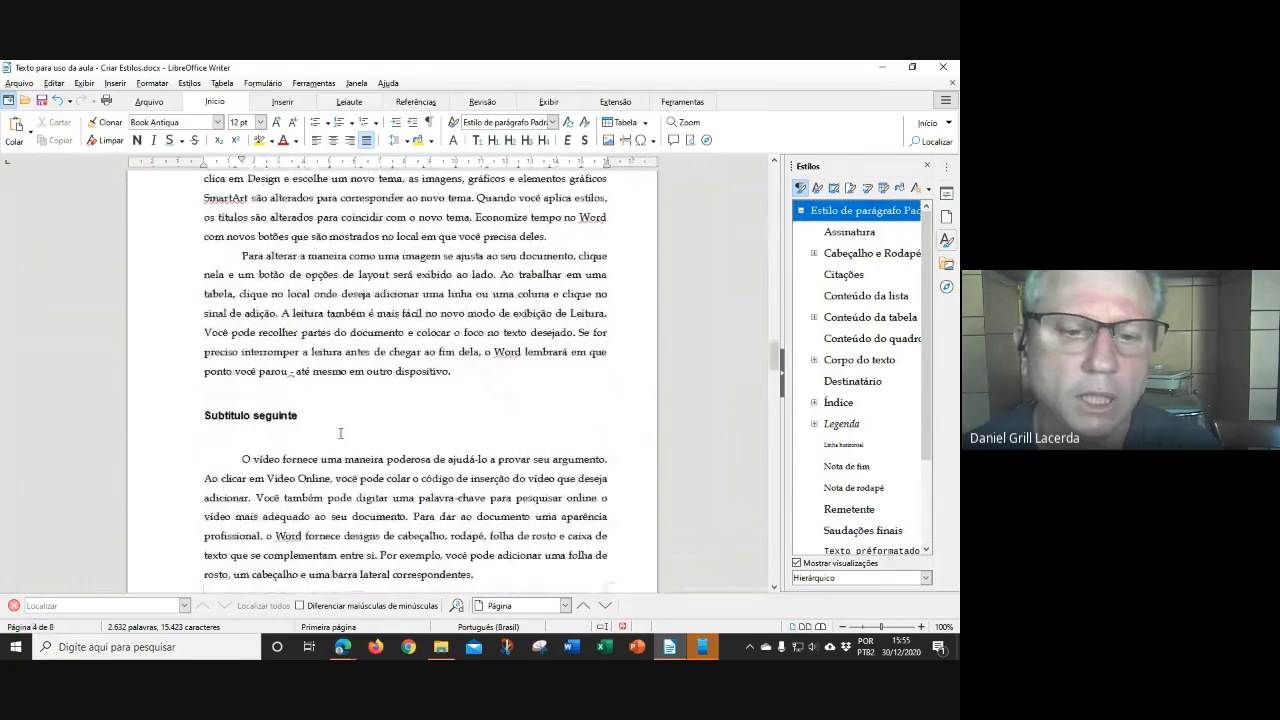
pyautogui.scroll(-3, 341, 434)
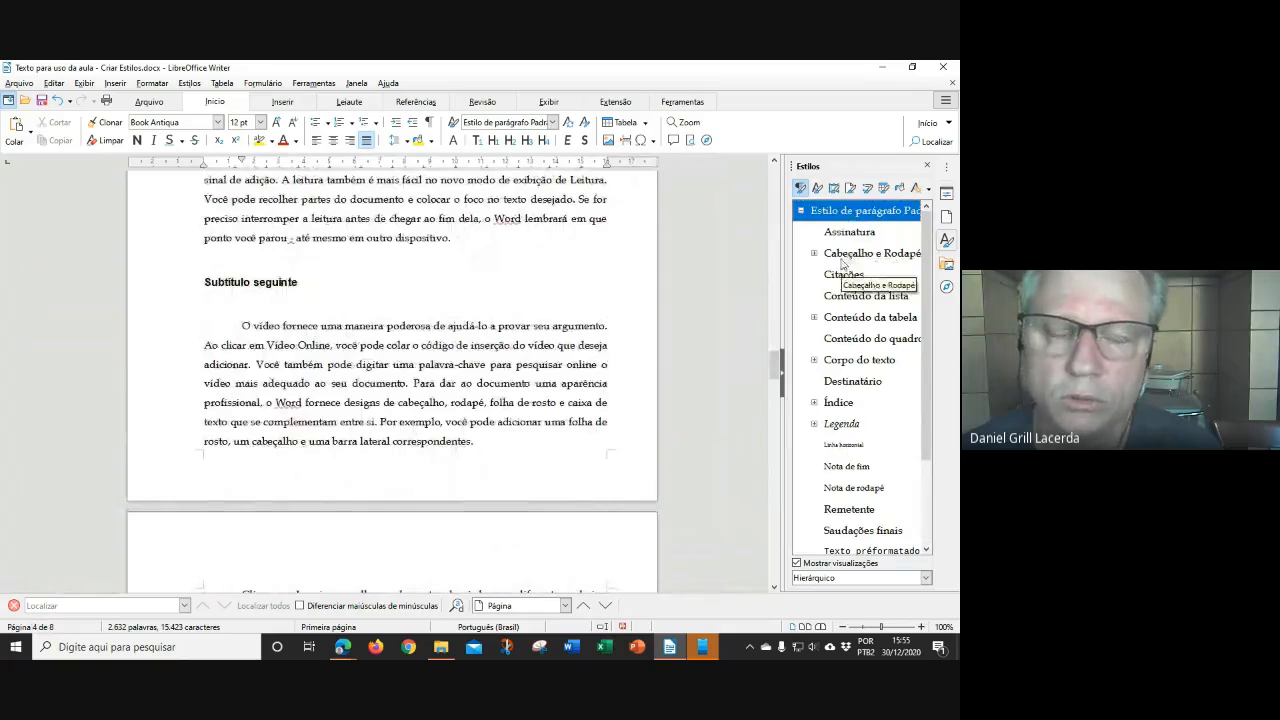
pyautogui.scroll(-1, 475, 339)
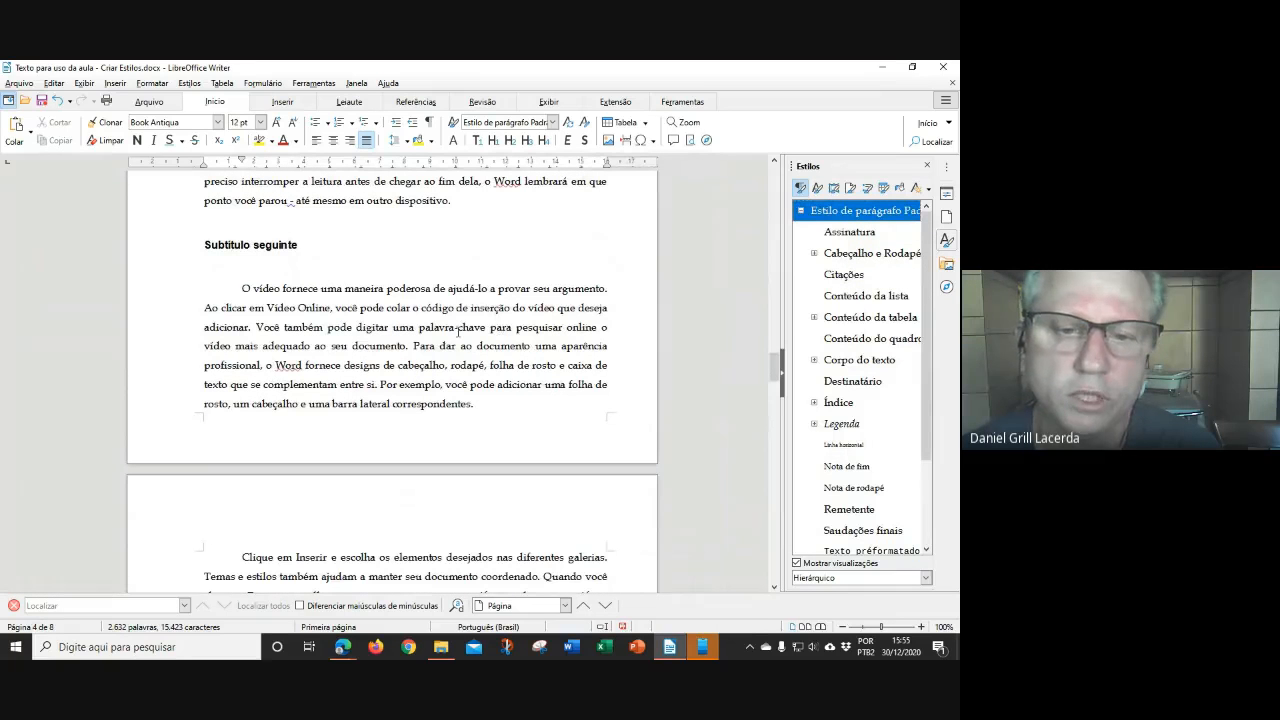
pyautogui.scroll(-15, 462, 314)
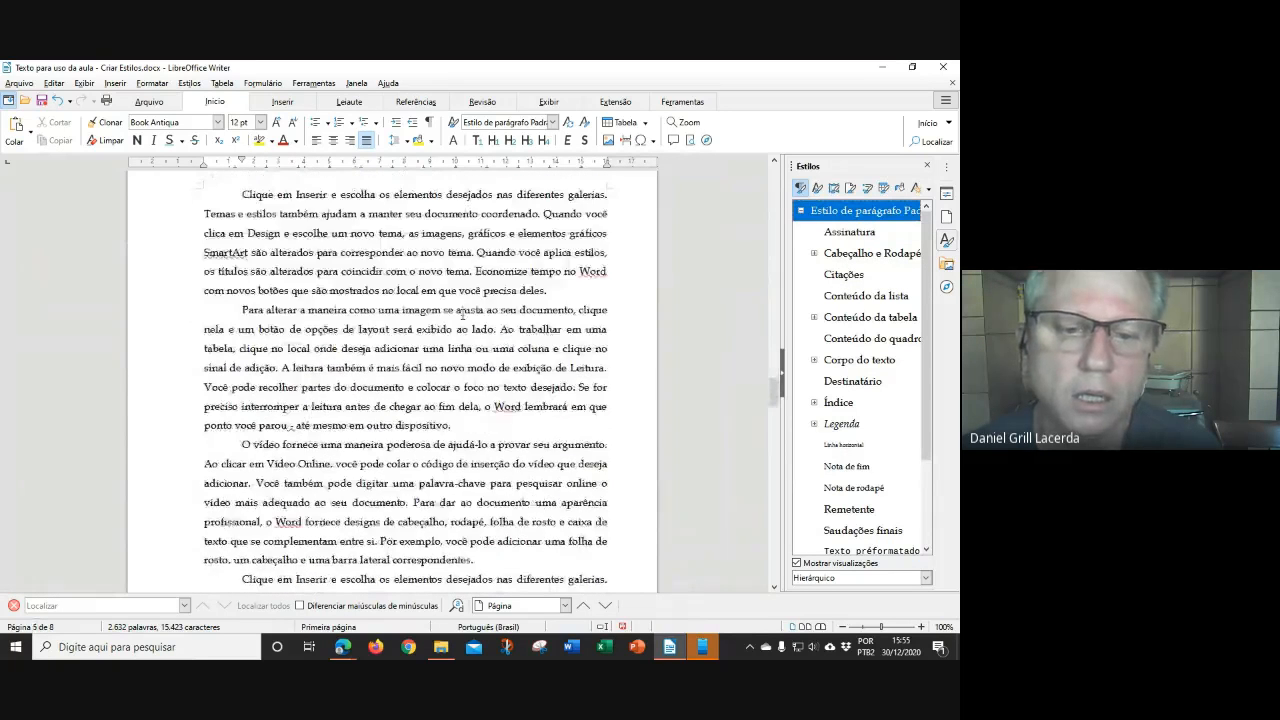
pyautogui.scroll(-9, 465, 320)
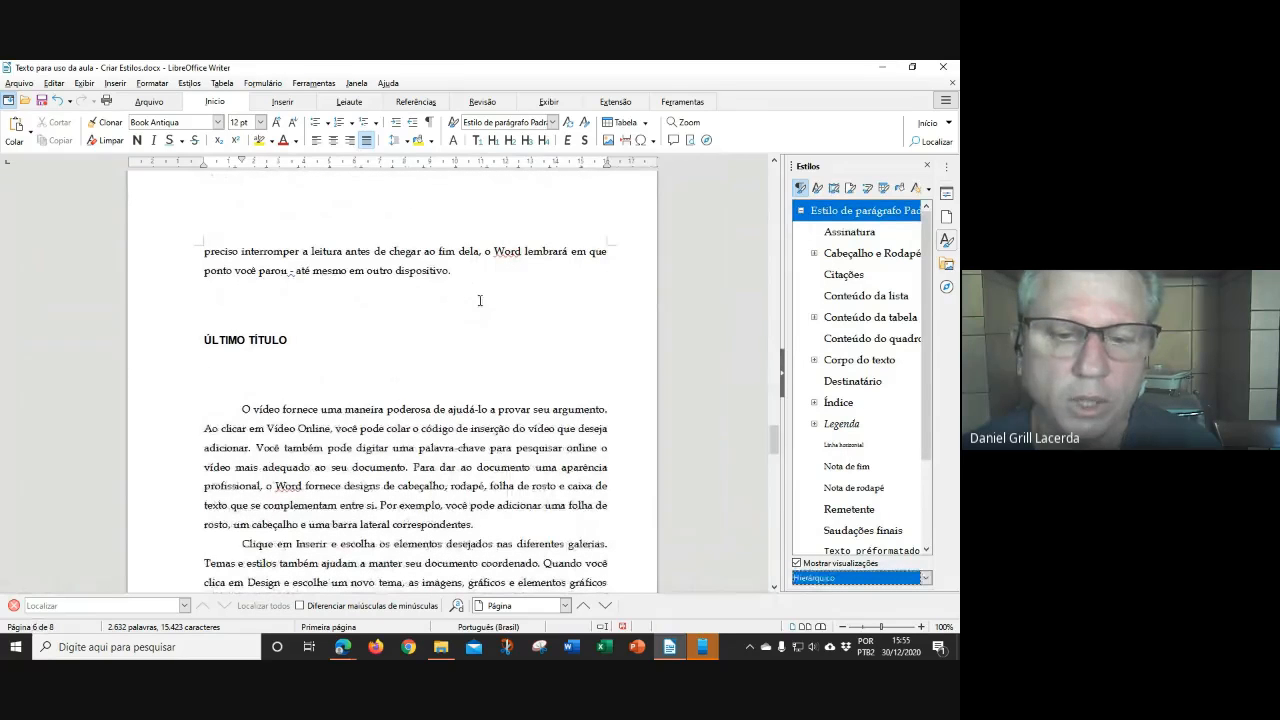
pyautogui.scroll(-10, 472, 299)
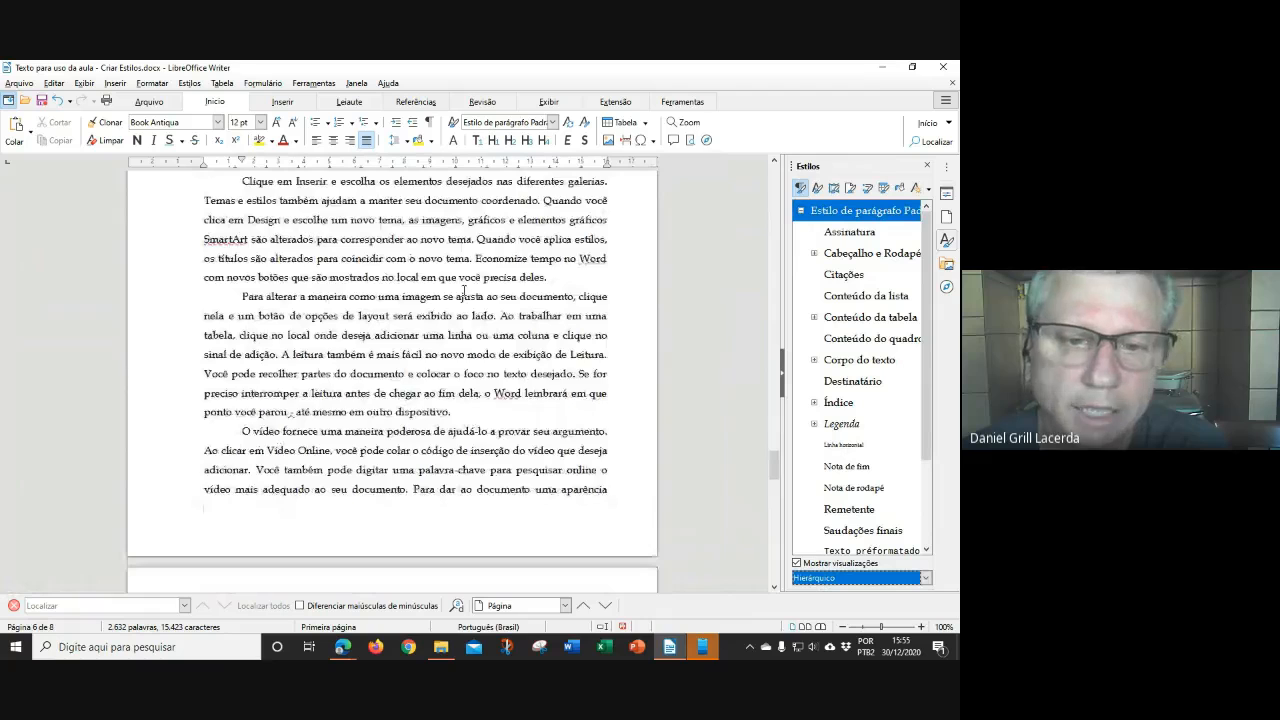
pyautogui.scroll(1, 468, 291)
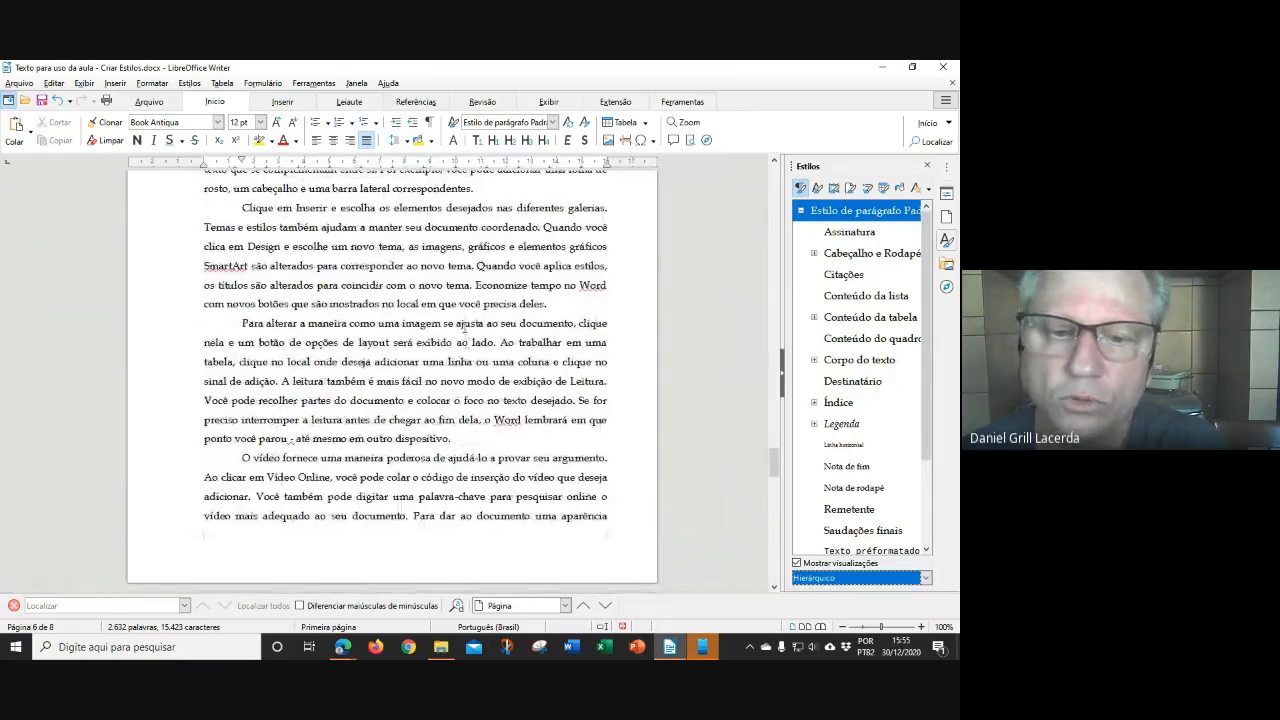
pyautogui.scroll(3, 466, 330)
pyautogui.moveTo(243, 280); pyautogui.dragTo(548, 372)
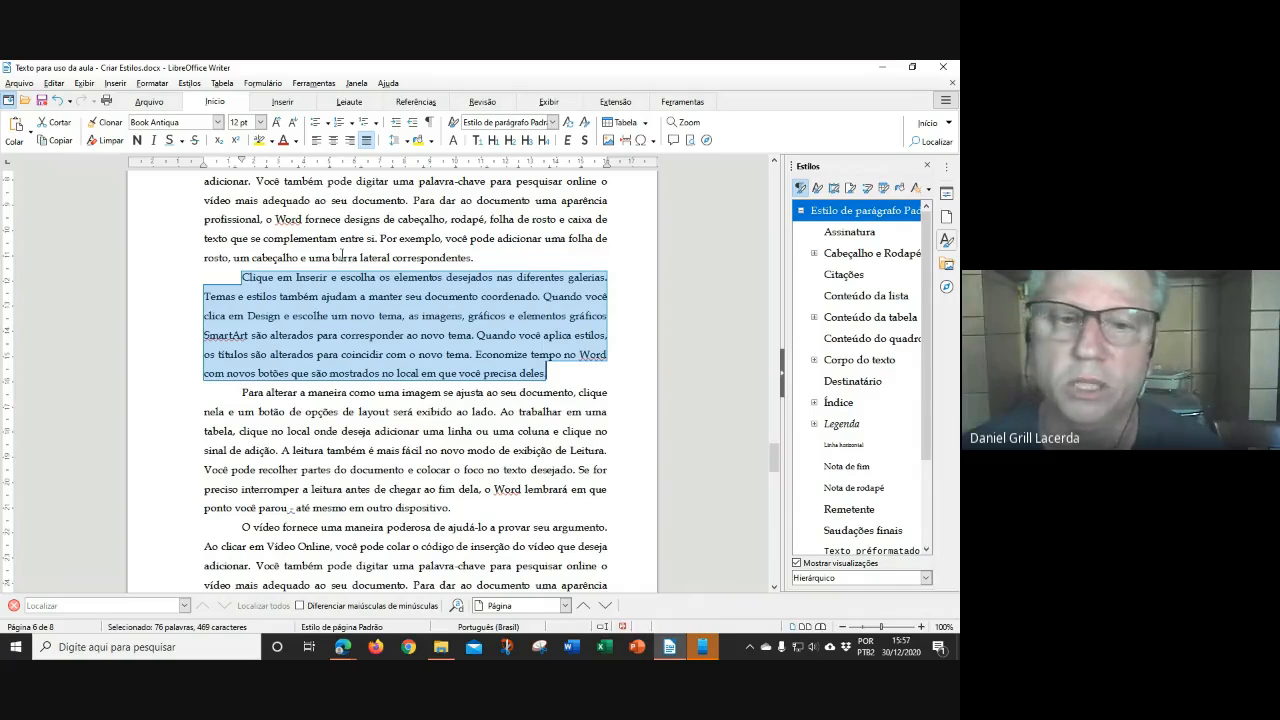
# Try and undo the Citações style, then start a new paragraph style named 'Citacão'
pyautogui.click(843, 276)
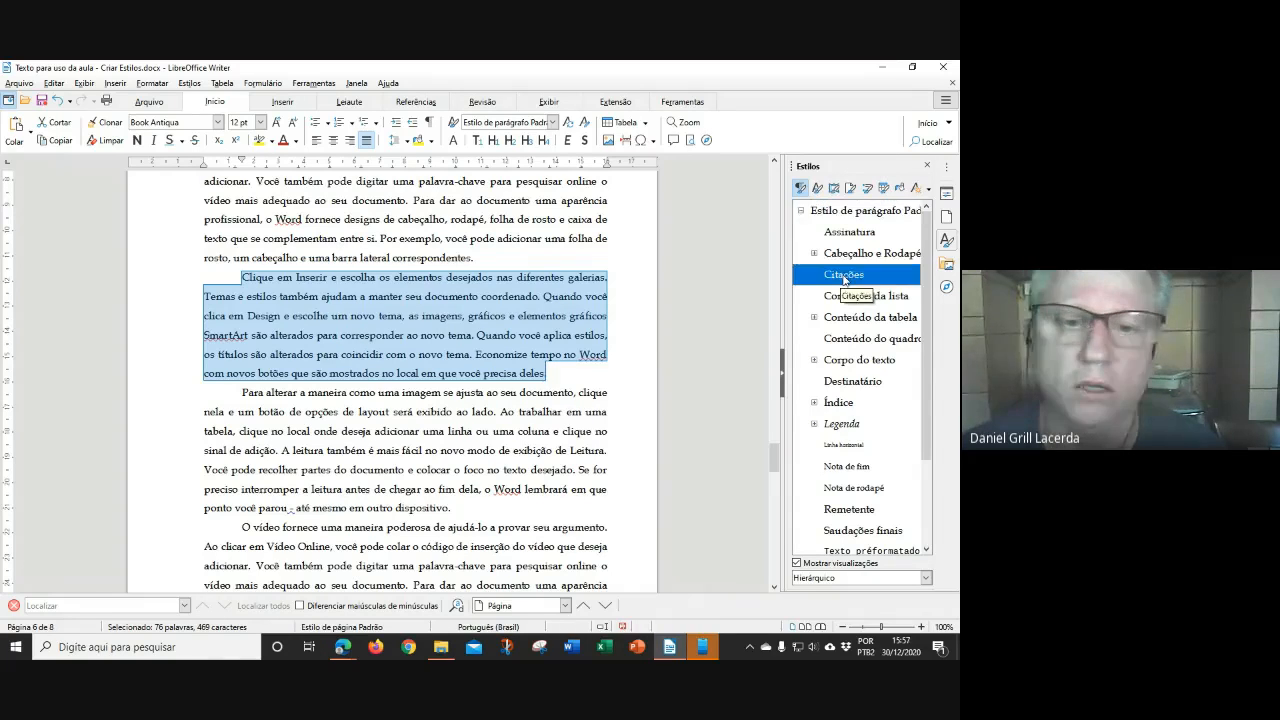
pyautogui.doubleClick(843, 275)
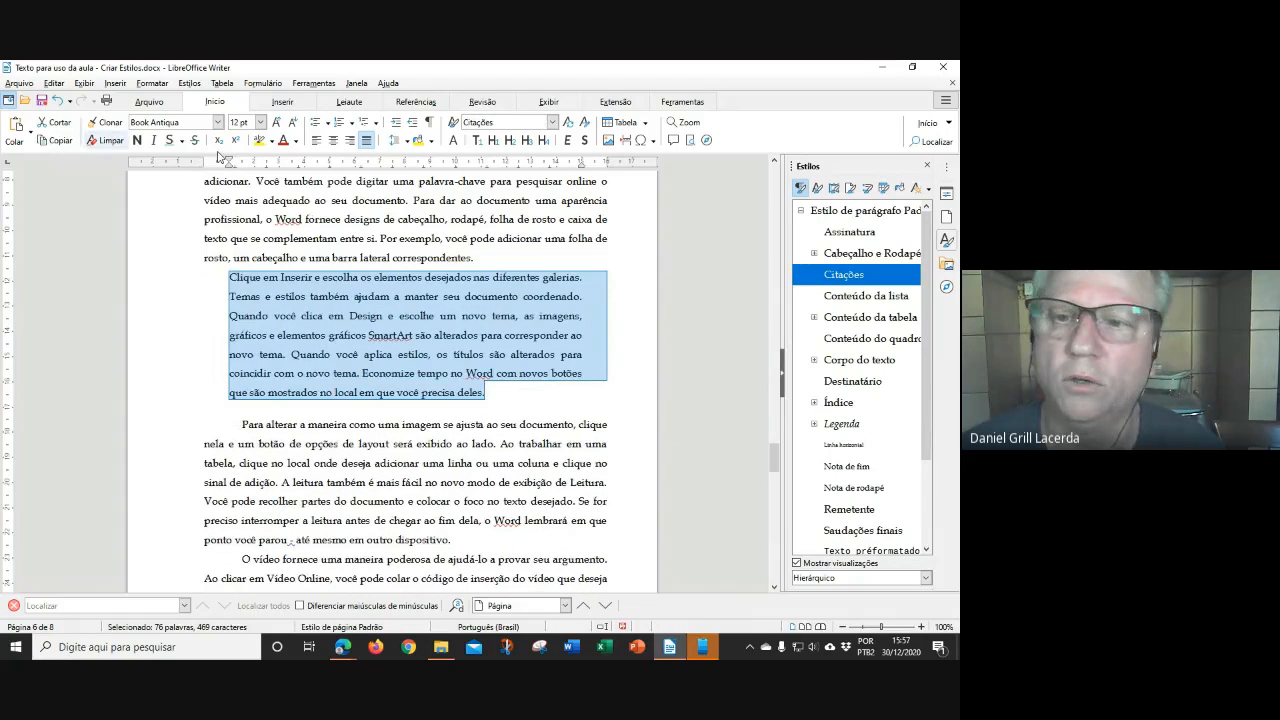
pyautogui.click(57, 101)
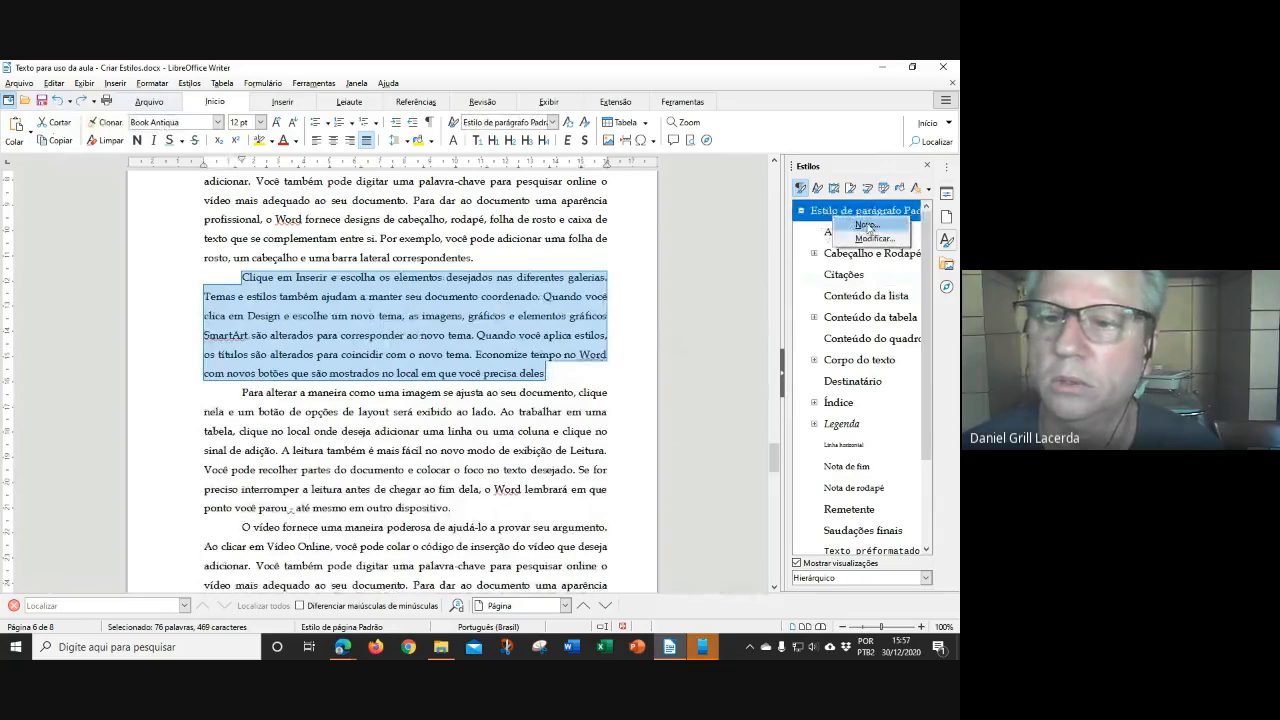
pyautogui.hotkey('shift', 'F11')
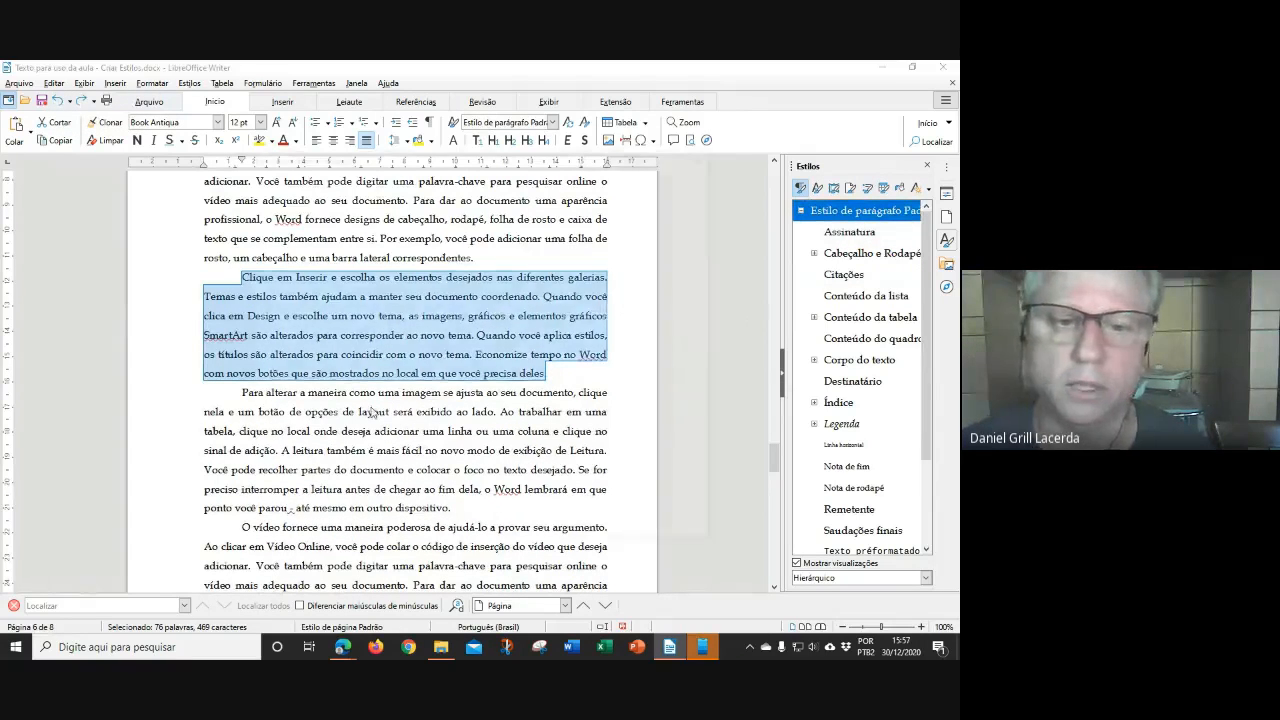
pyautogui.write('Citac')
pyautogui.write('ão 4cm')
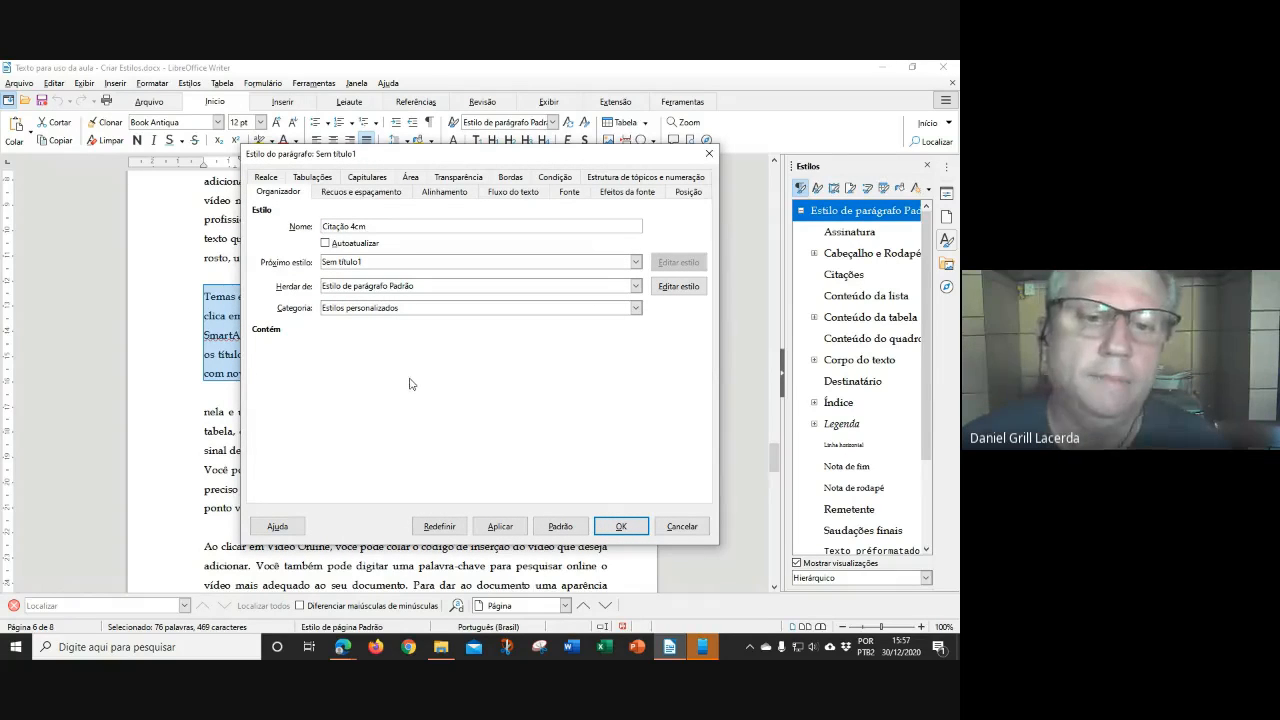
# Make Padrão the next style and set the style to inherit from Nenhum
pyautogui.click(387, 264)
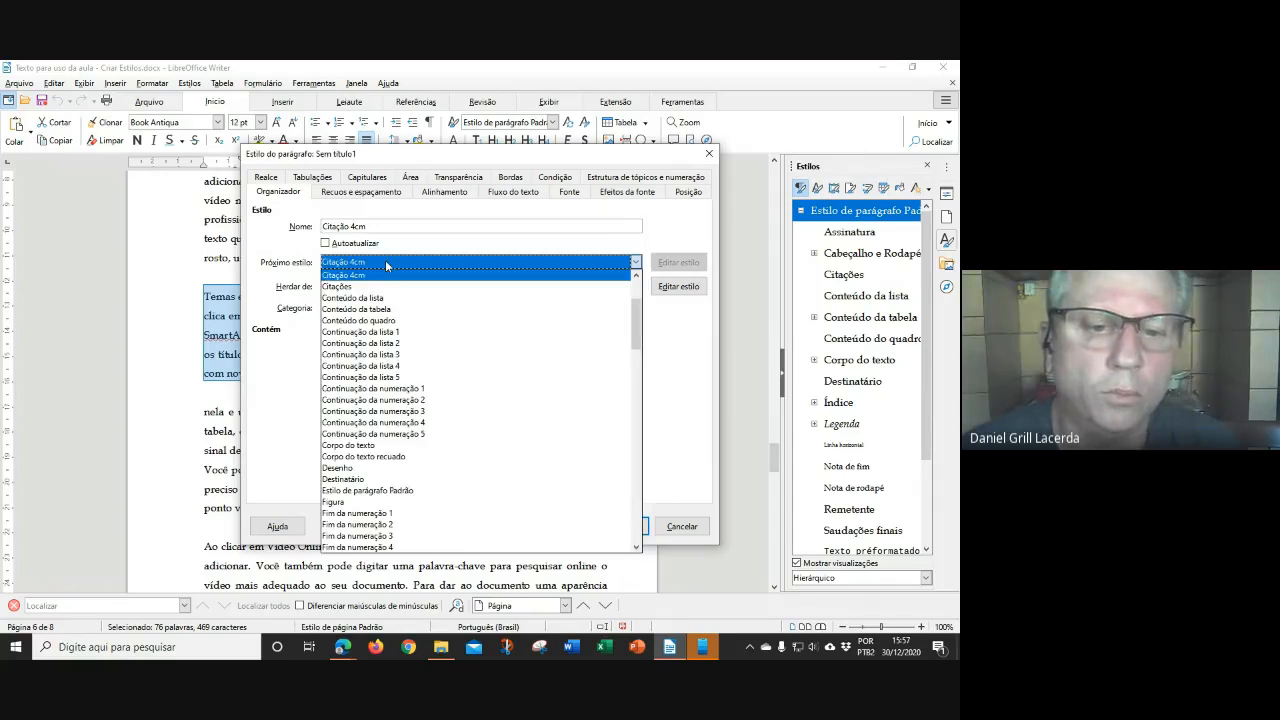
pyautogui.click(408, 490)
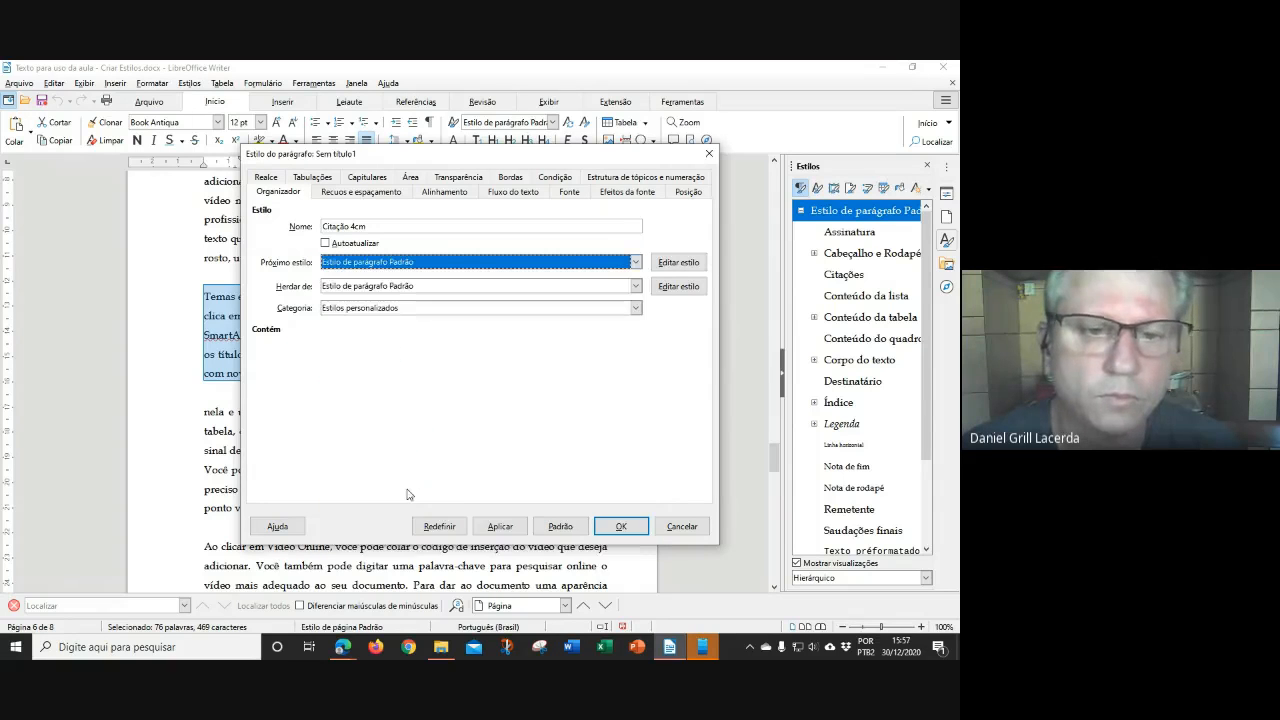
pyautogui.click(409, 288)
pyautogui.scroll(6, 436, 332)
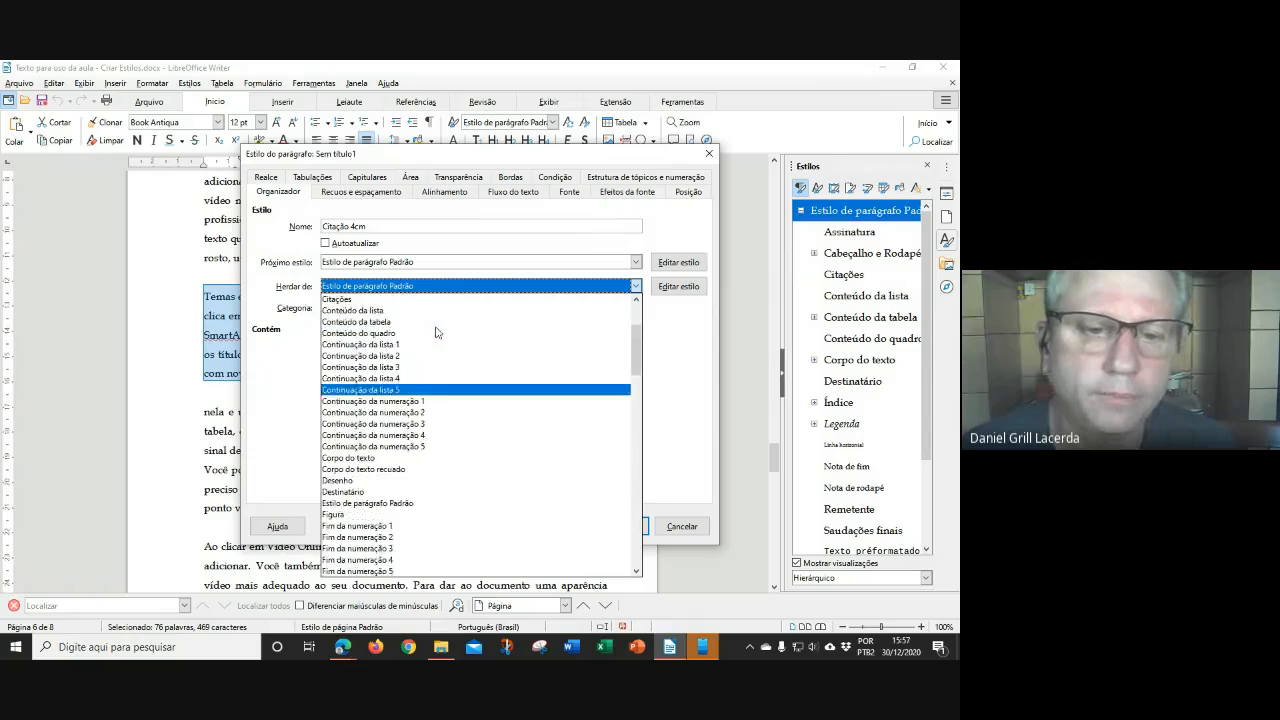
pyautogui.click(410, 299)
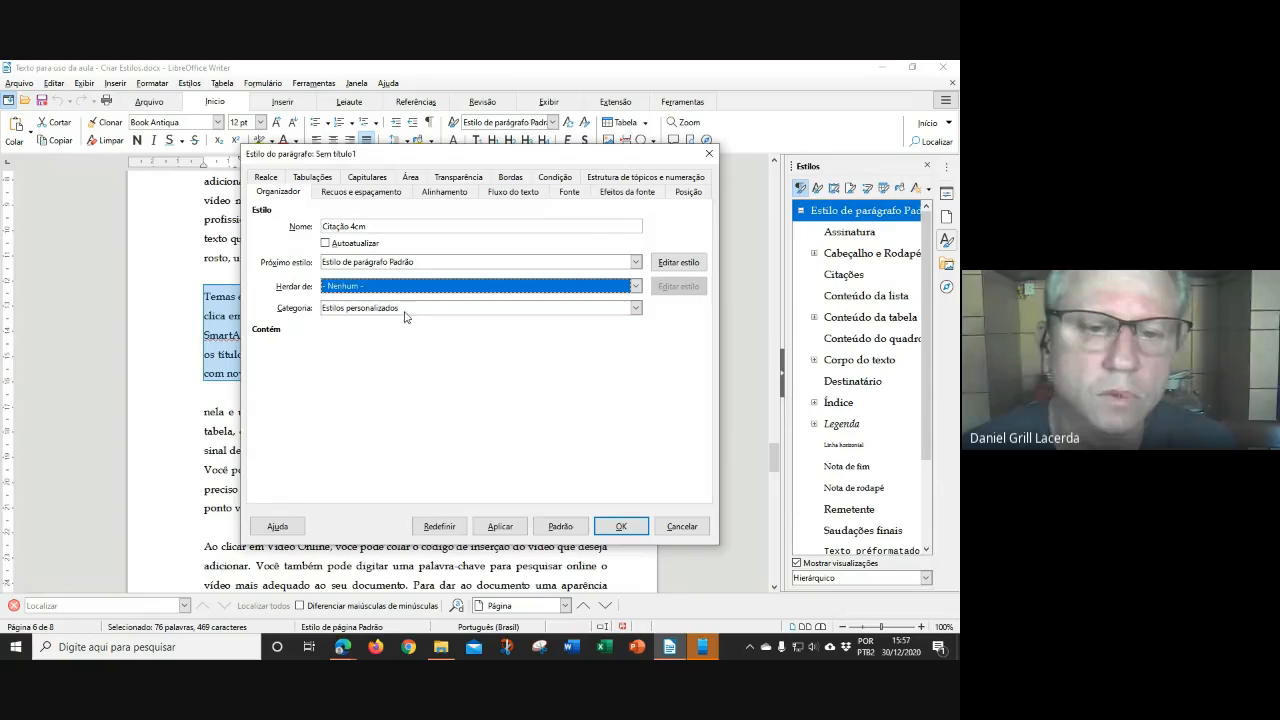
# Give the style a 4 cm indent before text, 0 space below, 1,5 line spacing and justified alignment
pyautogui.click(358, 192)
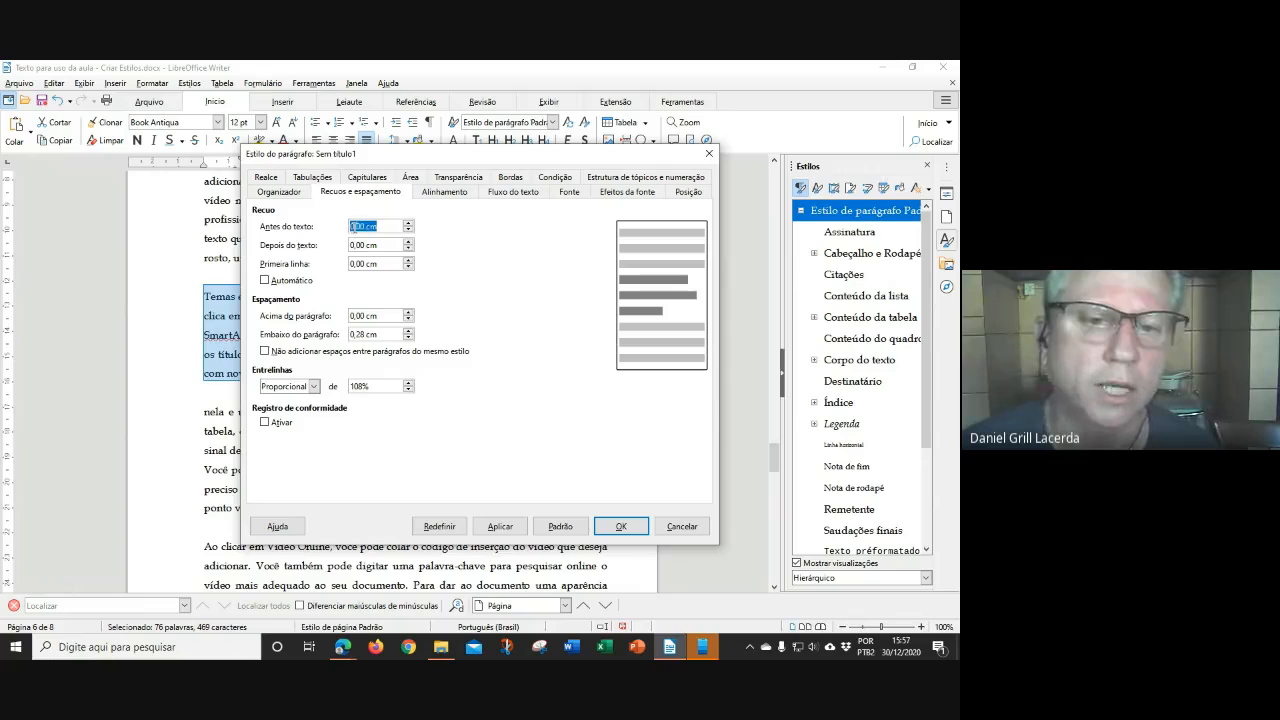
pyautogui.press('BackSpace')
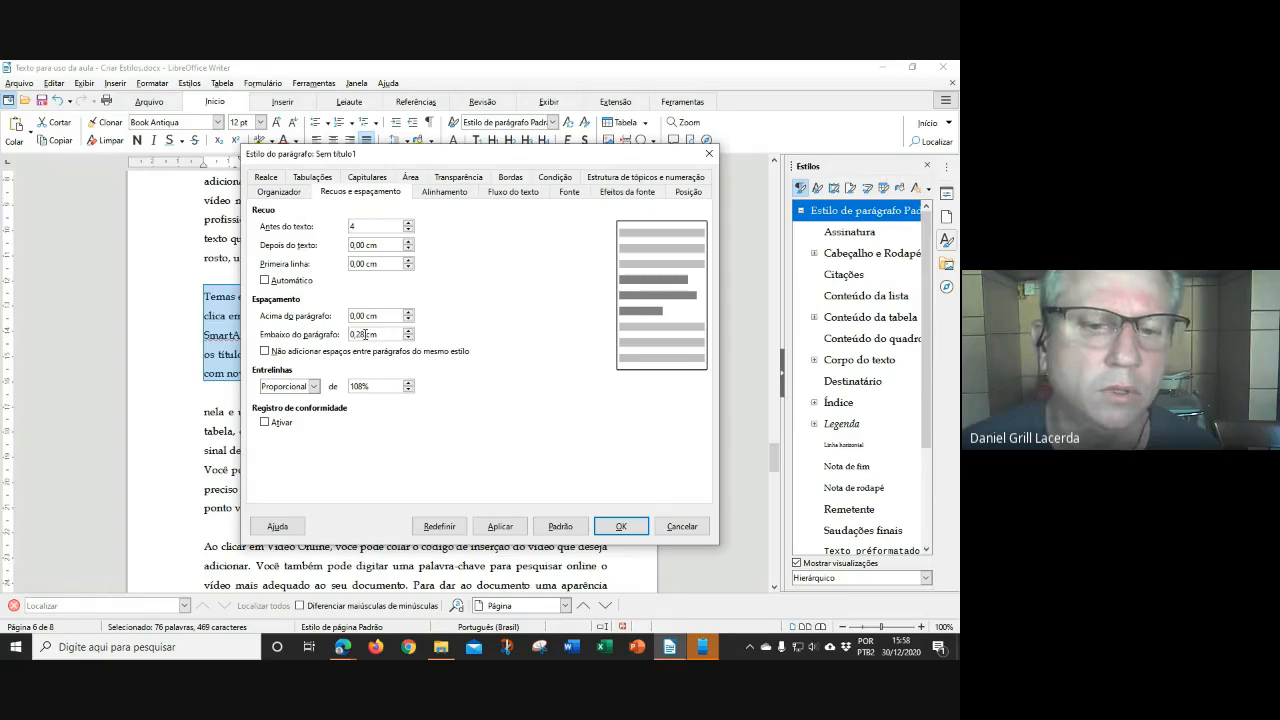
pyautogui.click(408, 338)
pyautogui.click(408, 338)
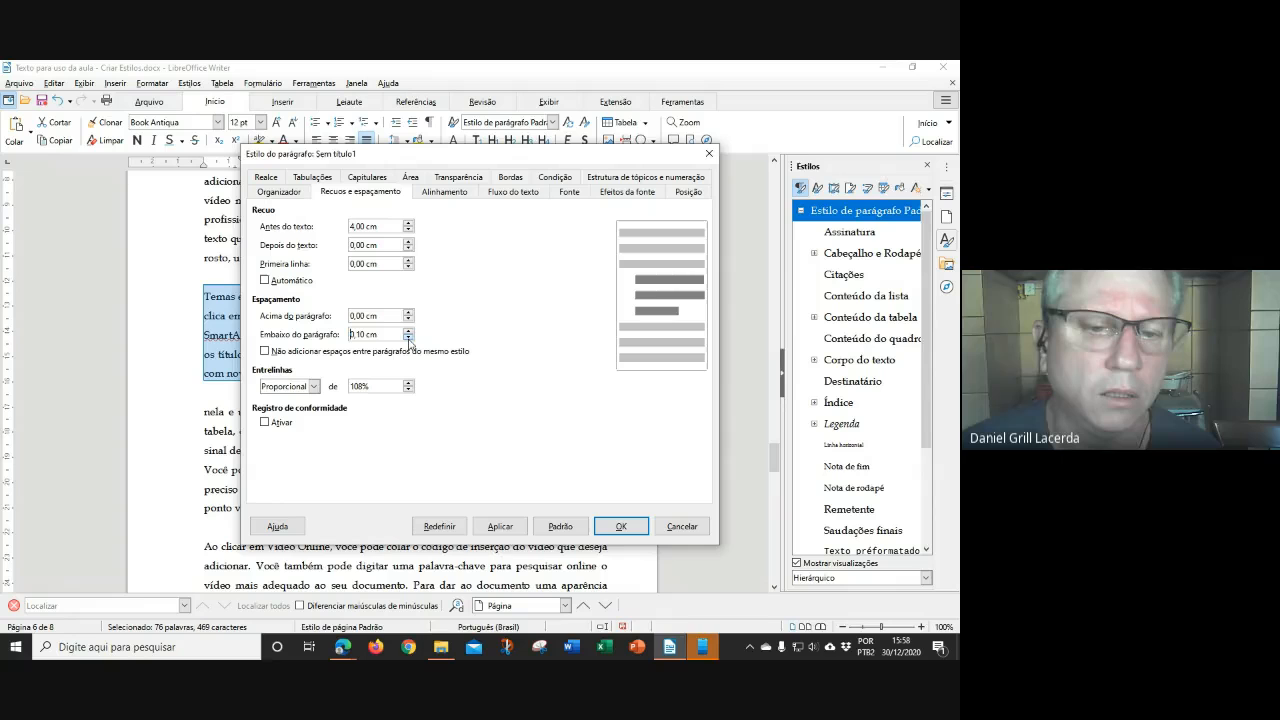
pyautogui.click(312, 386)
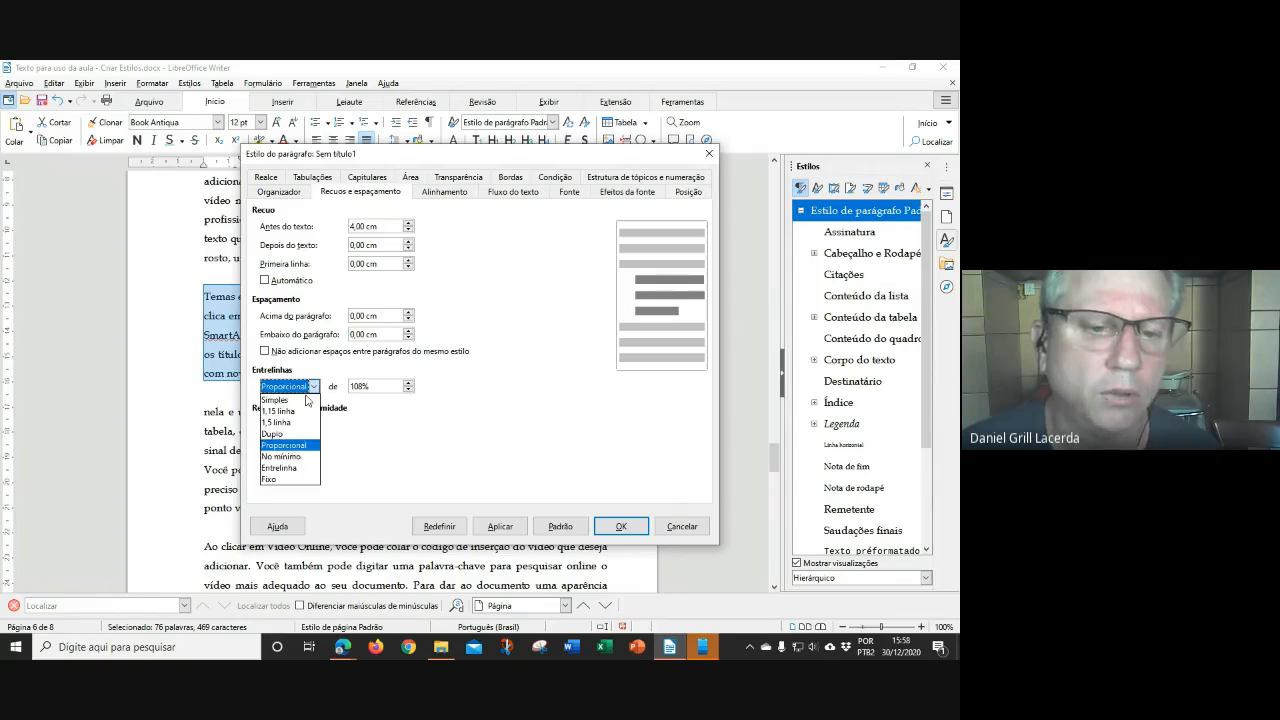
pyautogui.click(291, 422)
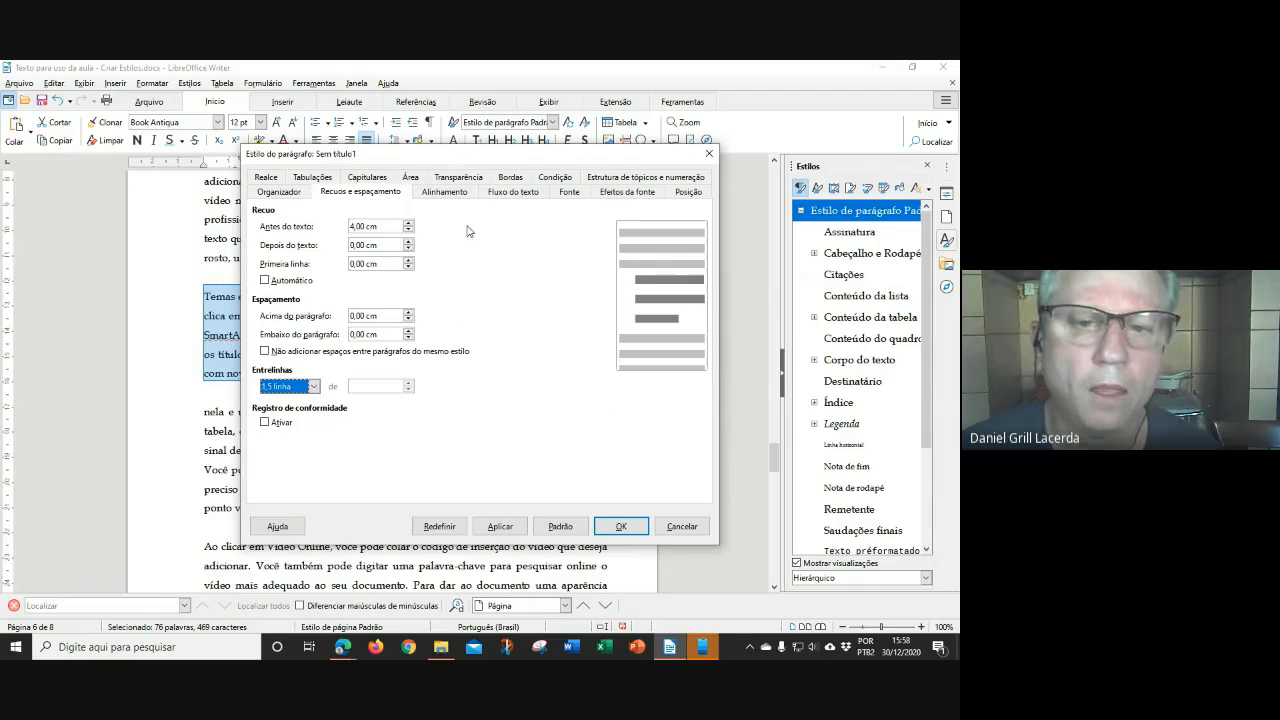
pyautogui.click(445, 192)
pyautogui.click(287, 262)
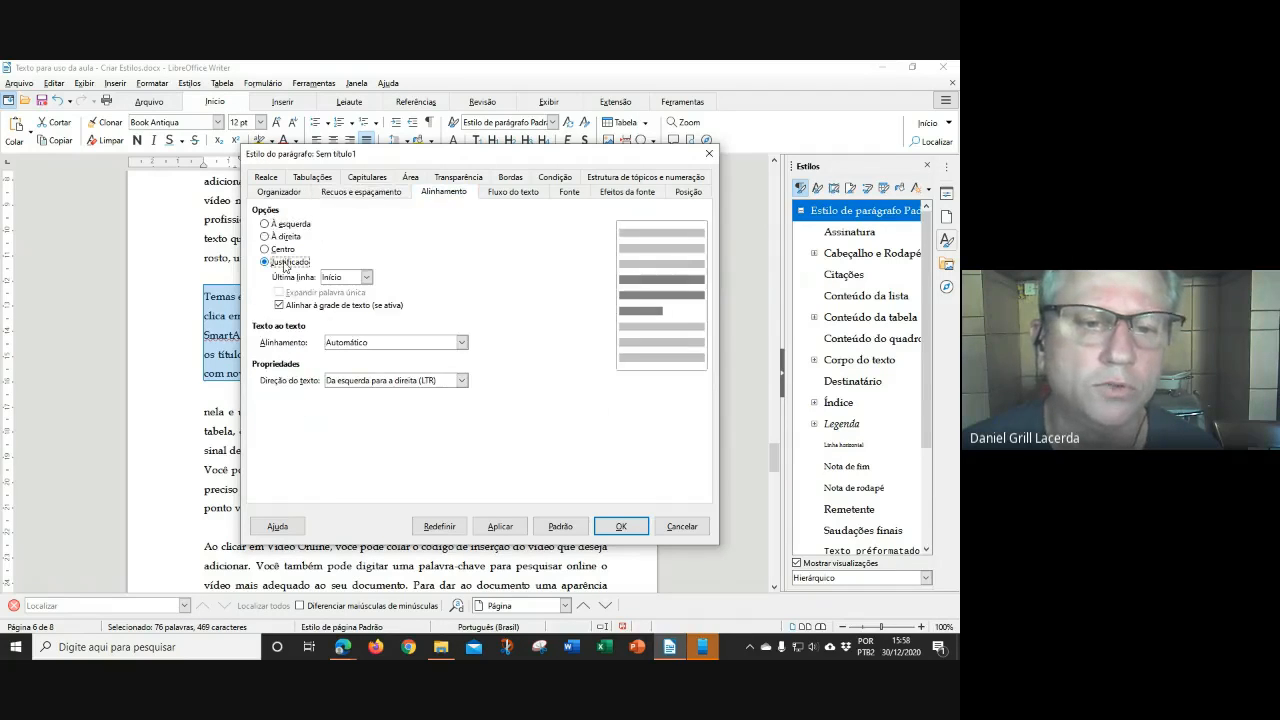
# Set the Citação 4cm font to Book Antiqua at 10 pt and save the style
pyautogui.click(567, 193)
pyautogui.write('Cab')
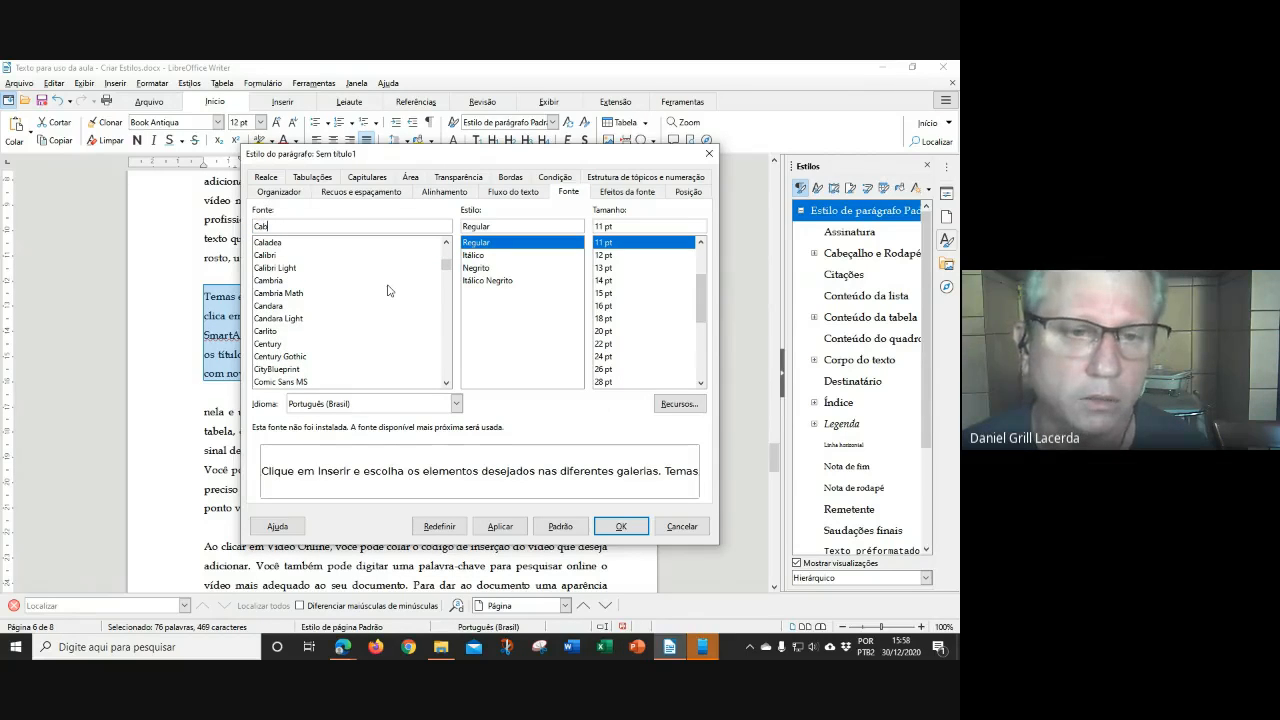
pyautogui.press('BackSpace')
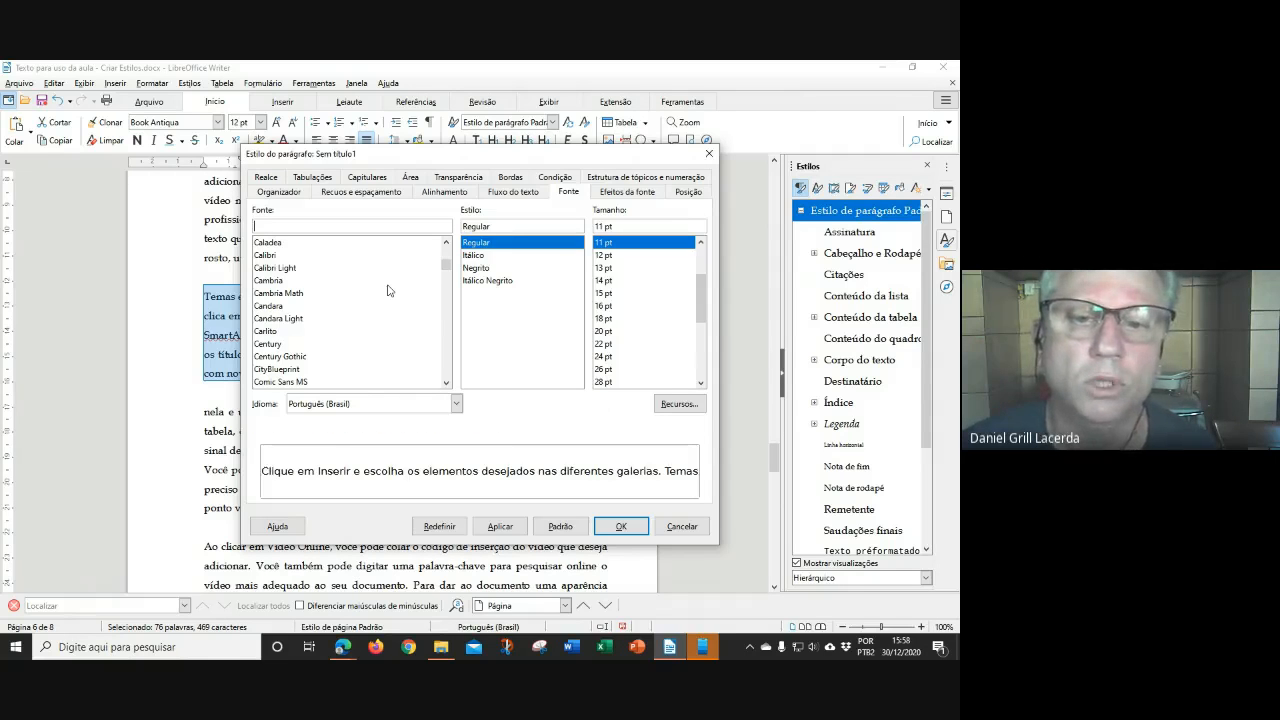
pyautogui.write('Book Antiqua')
pyautogui.click(479, 242)
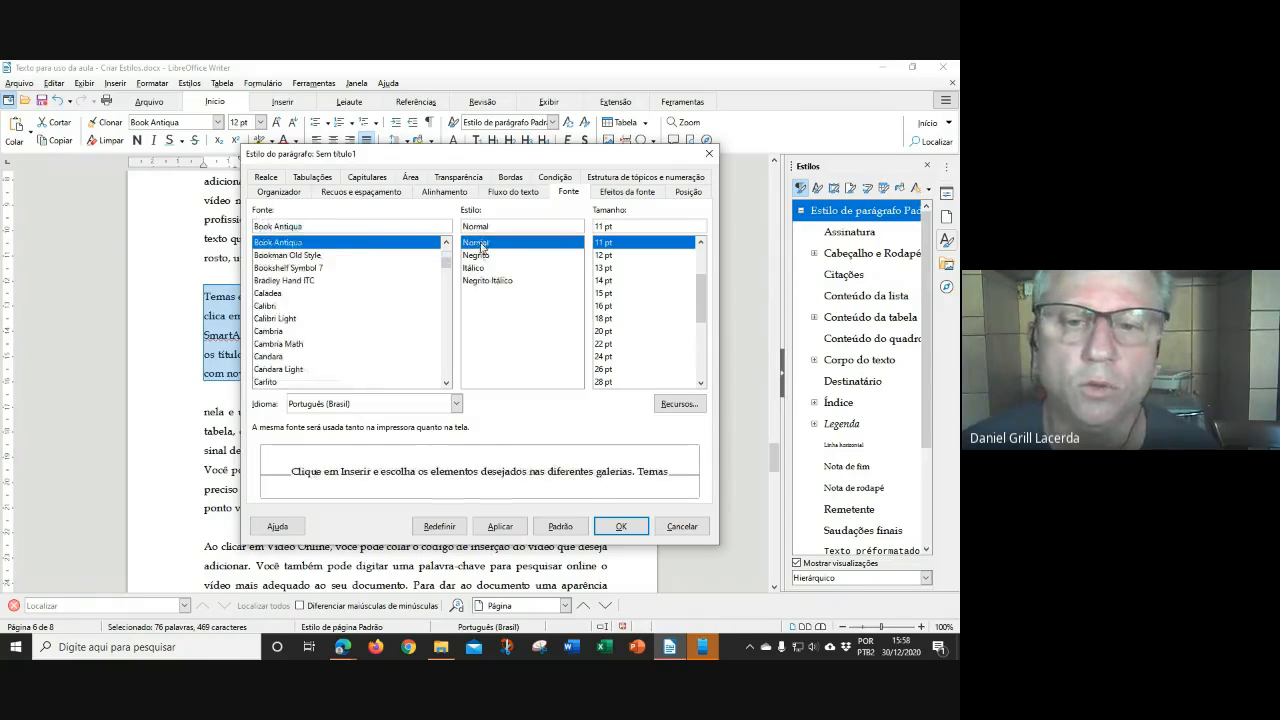
pyautogui.click(701, 242)
pyautogui.click(701, 242)
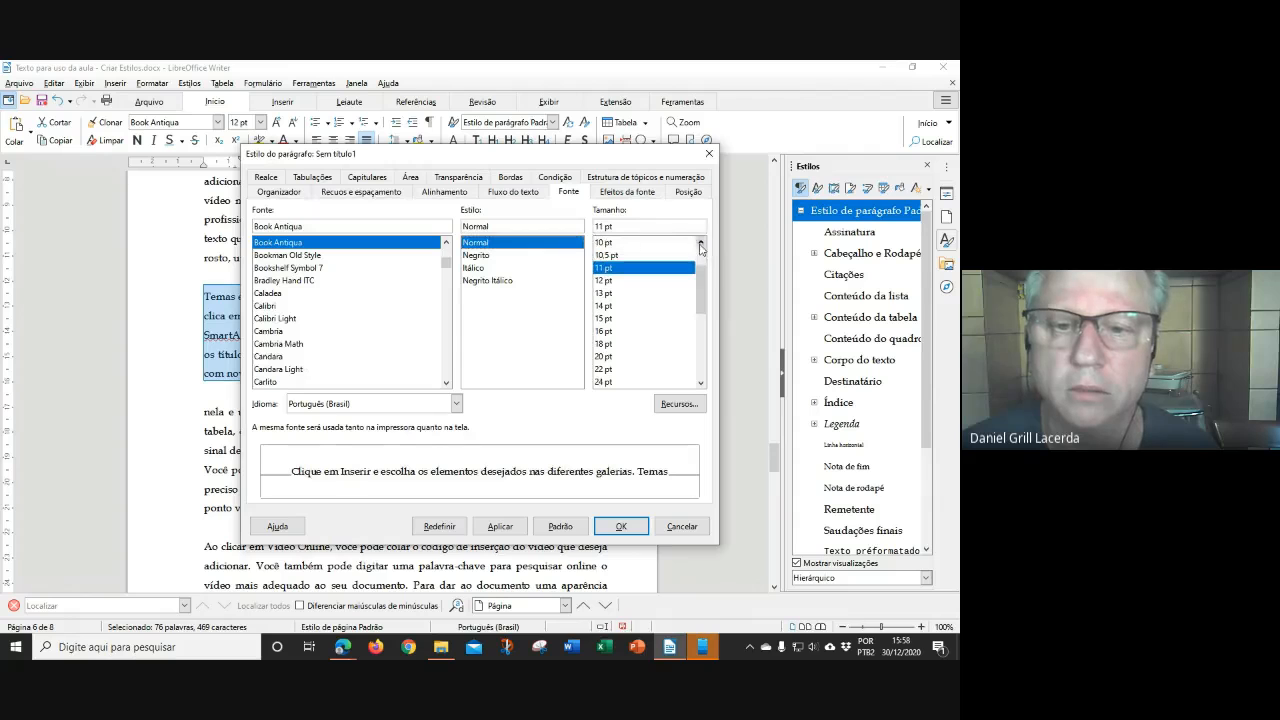
pyautogui.click(605, 243)
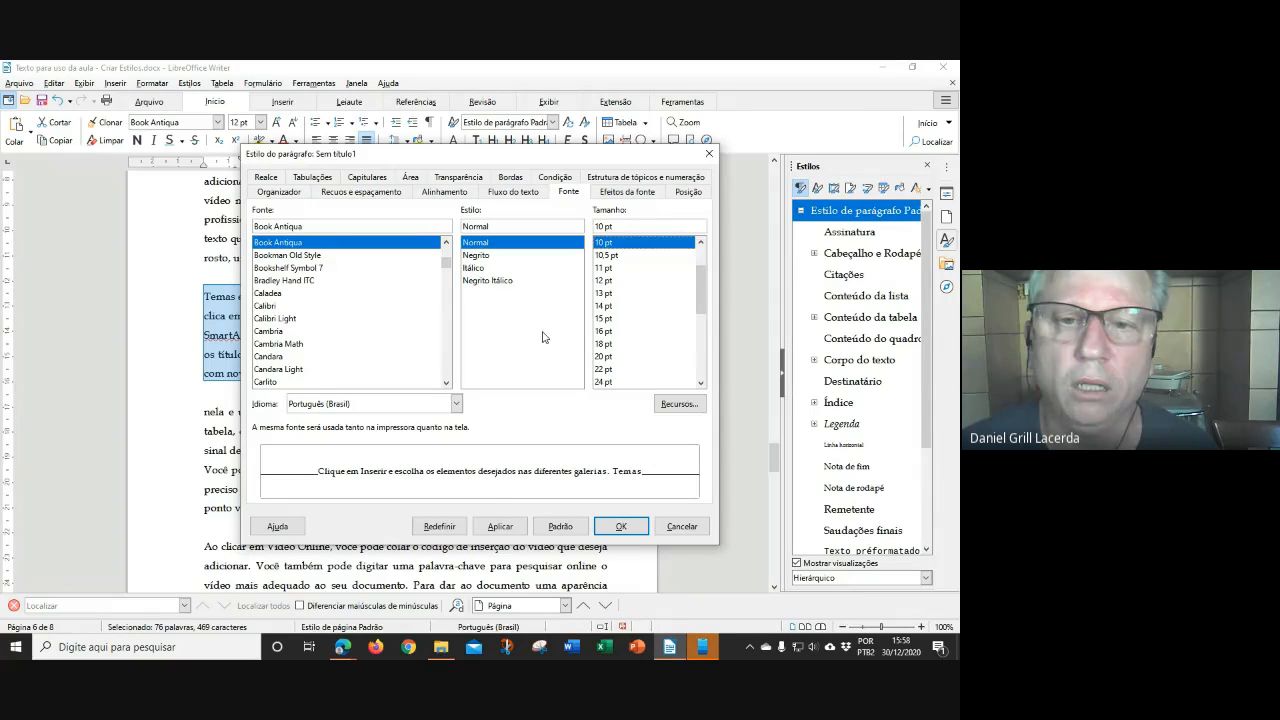
pyautogui.click(621, 526)
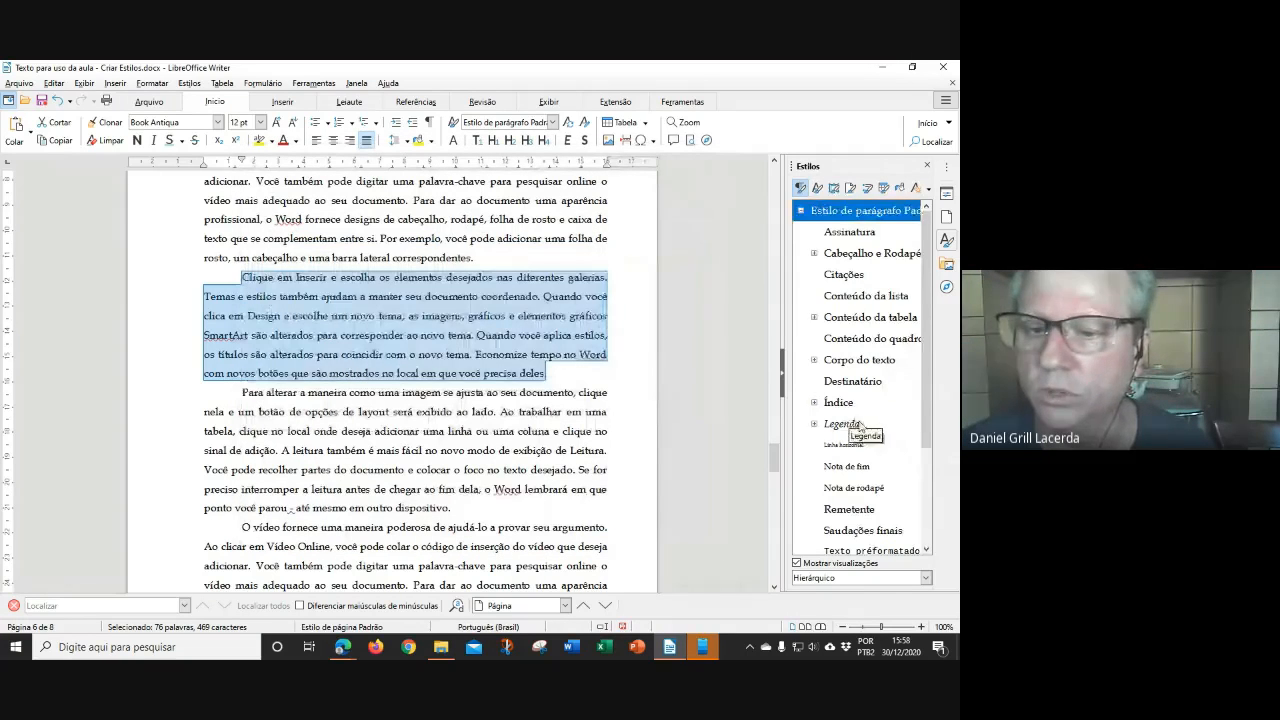
# Apply Citação 4cm from the Styles sidebar to the 'Clique em Inserir' paragraph
pyautogui.scroll(-3, 862, 440)
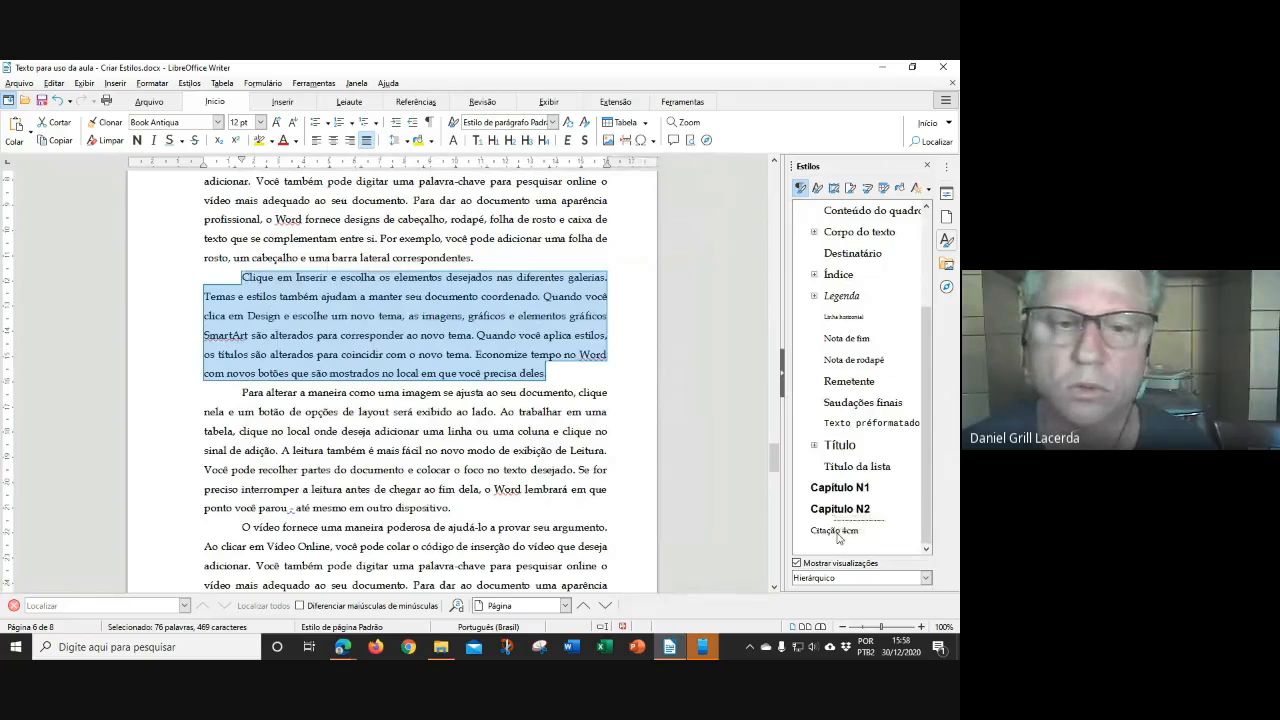
pyautogui.doubleClick(836, 530)
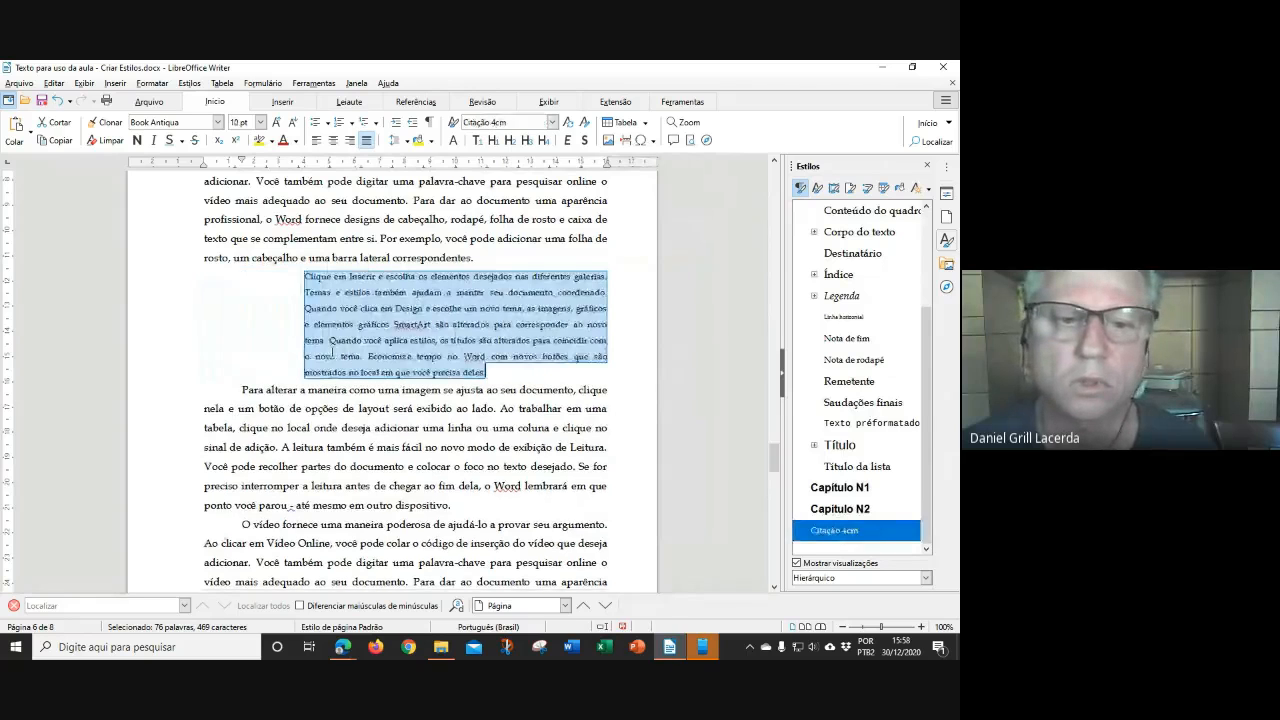
pyautogui.click(450, 446)
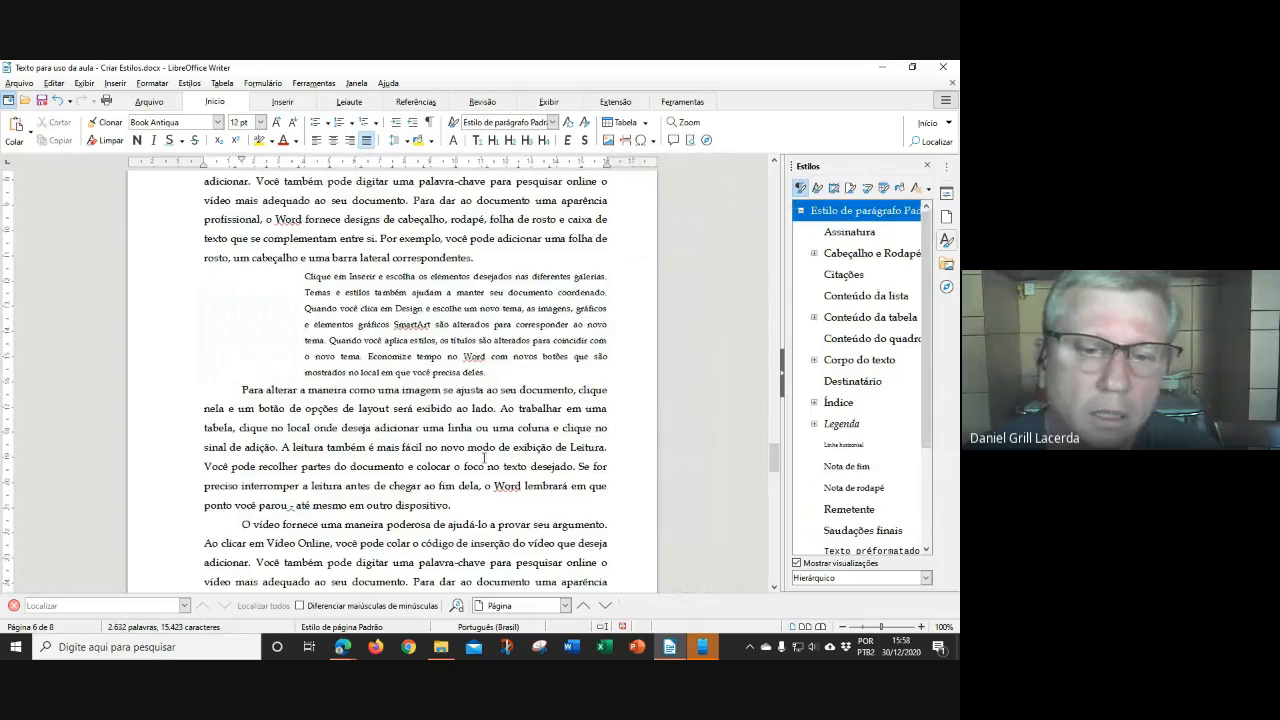
# Compare the indented quotation's style with the style of the body paragraph
pyautogui.scroll(3, 484, 458)
pyautogui.moveTo(421, 404); pyautogui.dragTo(456, 389)
pyautogui.moveTo(365, 297); pyautogui.dragTo(434, 297)
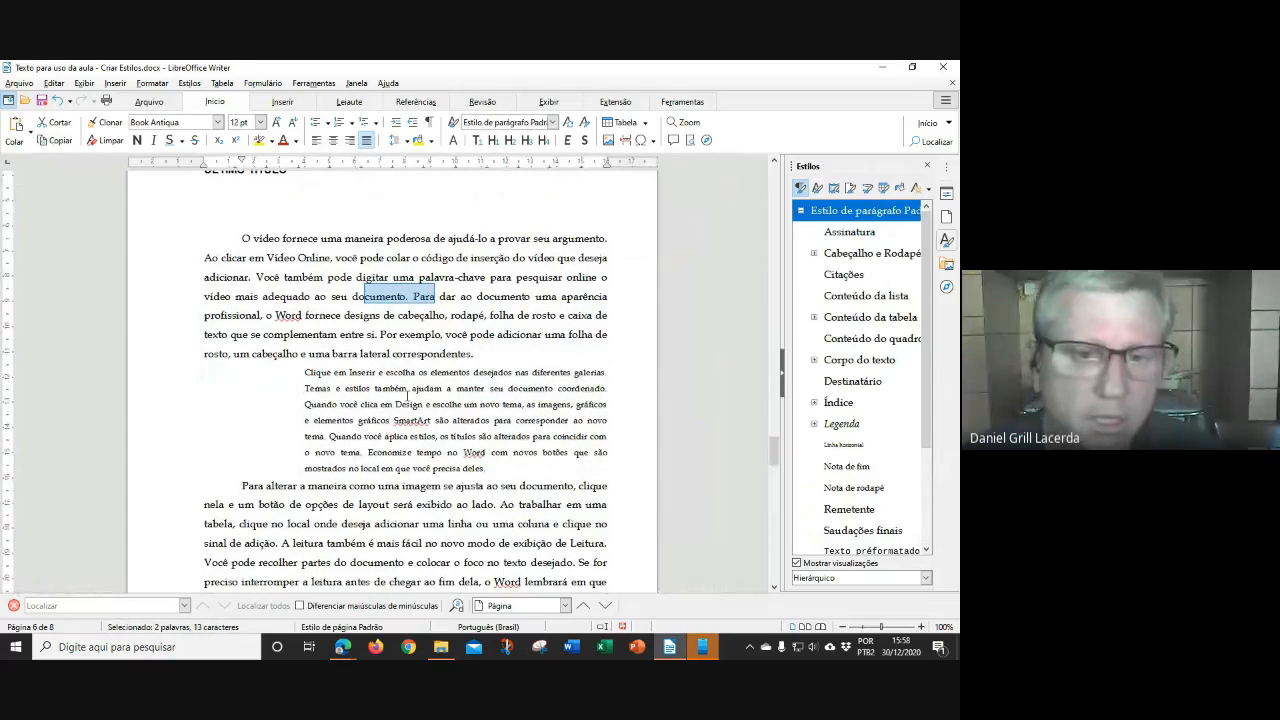
pyautogui.moveTo(405, 402); pyautogui.dragTo(463, 404)
pyautogui.click(529, 291)
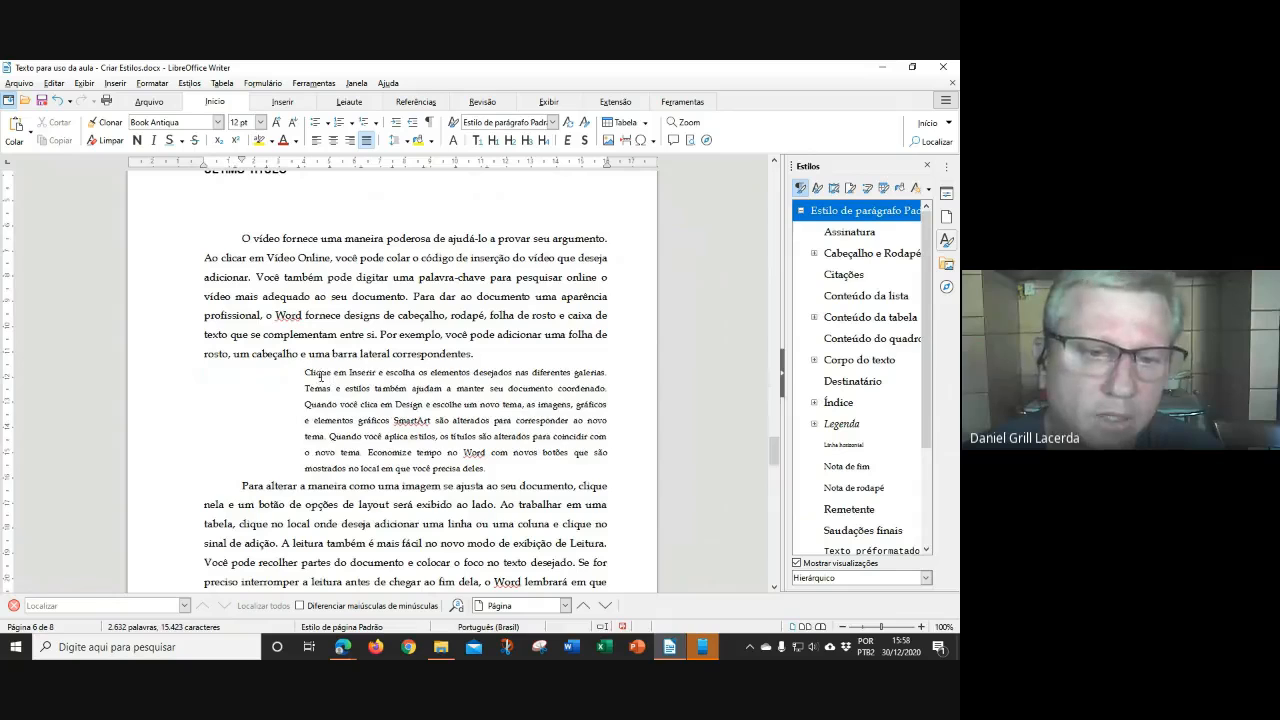
pyautogui.moveTo(307, 373); pyautogui.dragTo(609, 404)
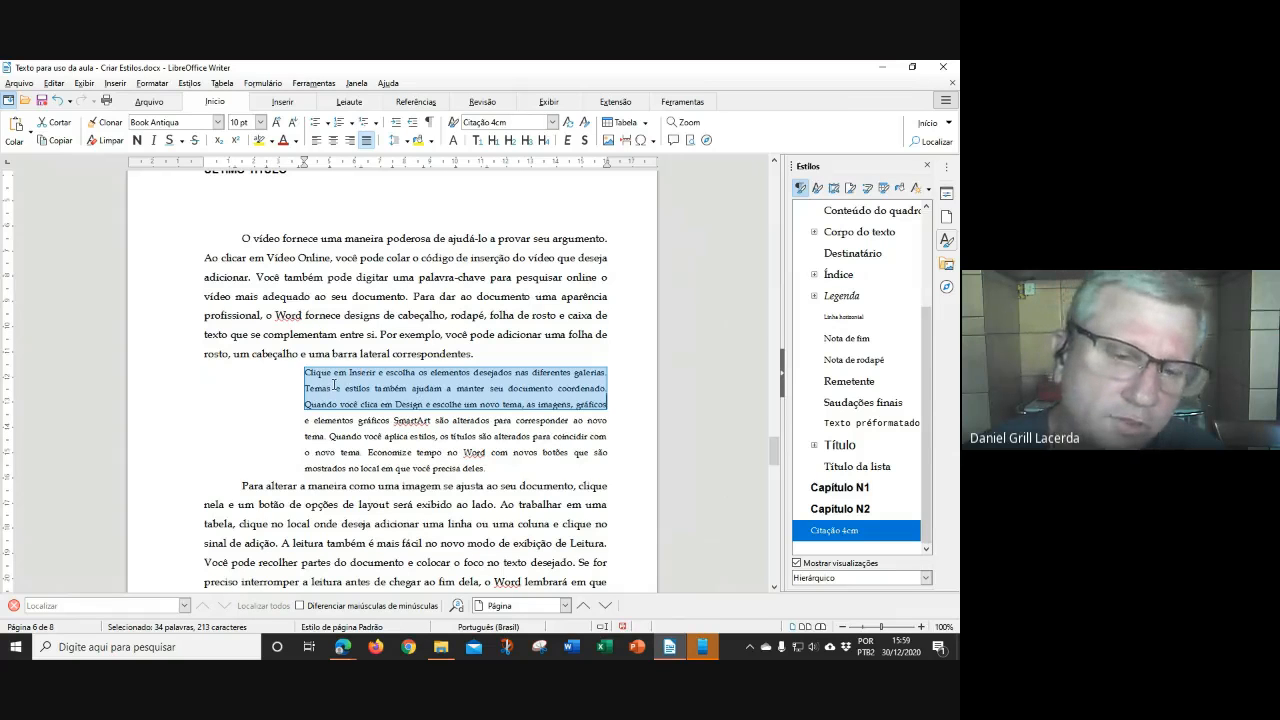
pyautogui.click(441, 441)
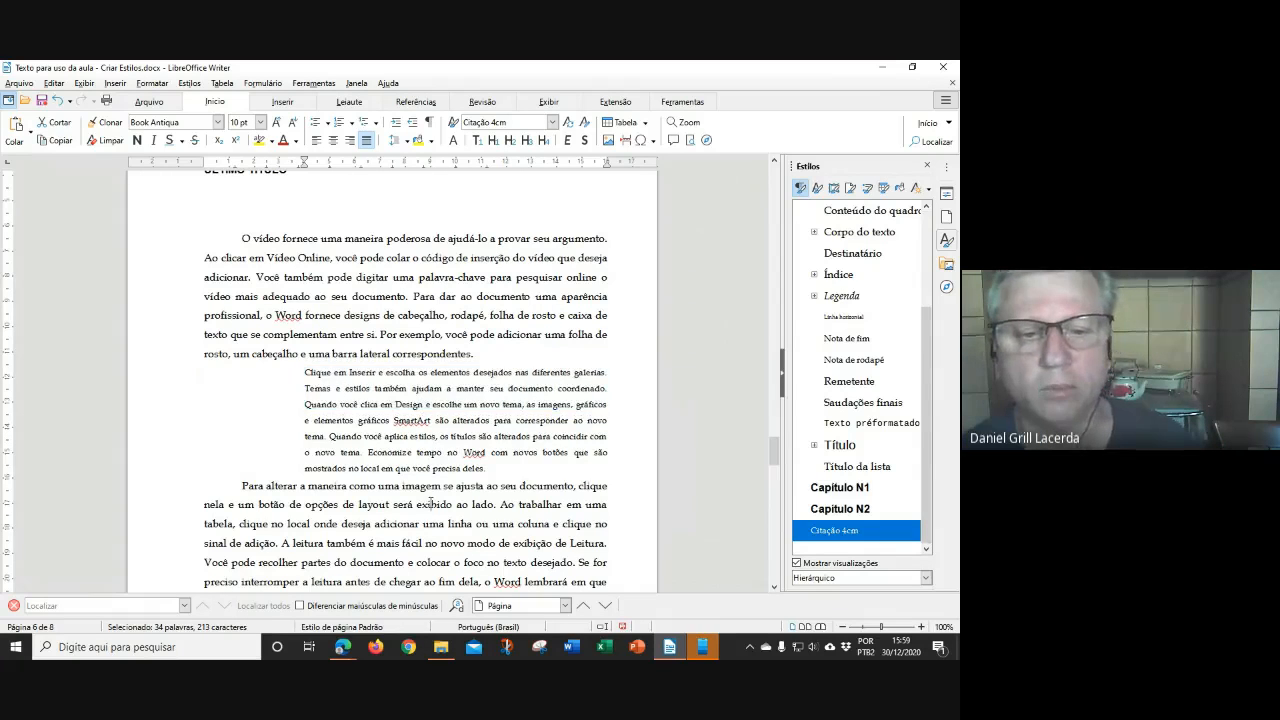
pyautogui.click(481, 528)
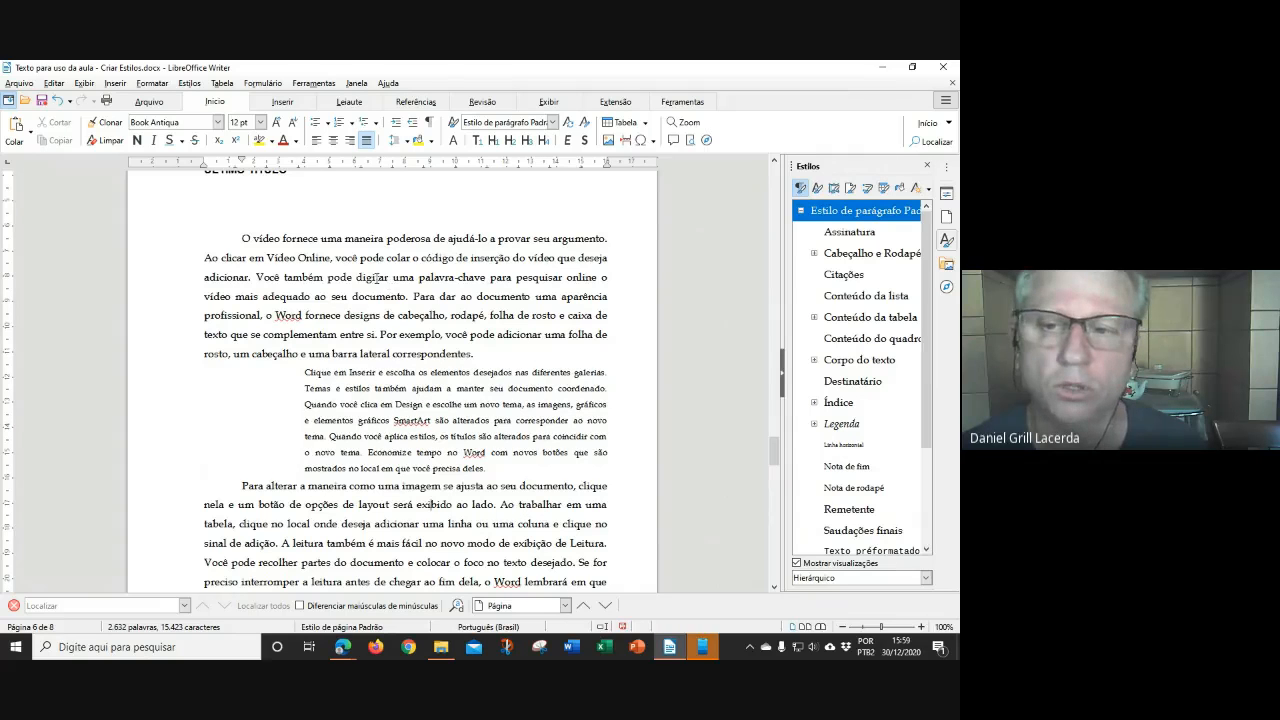
pyautogui.click(493, 400)
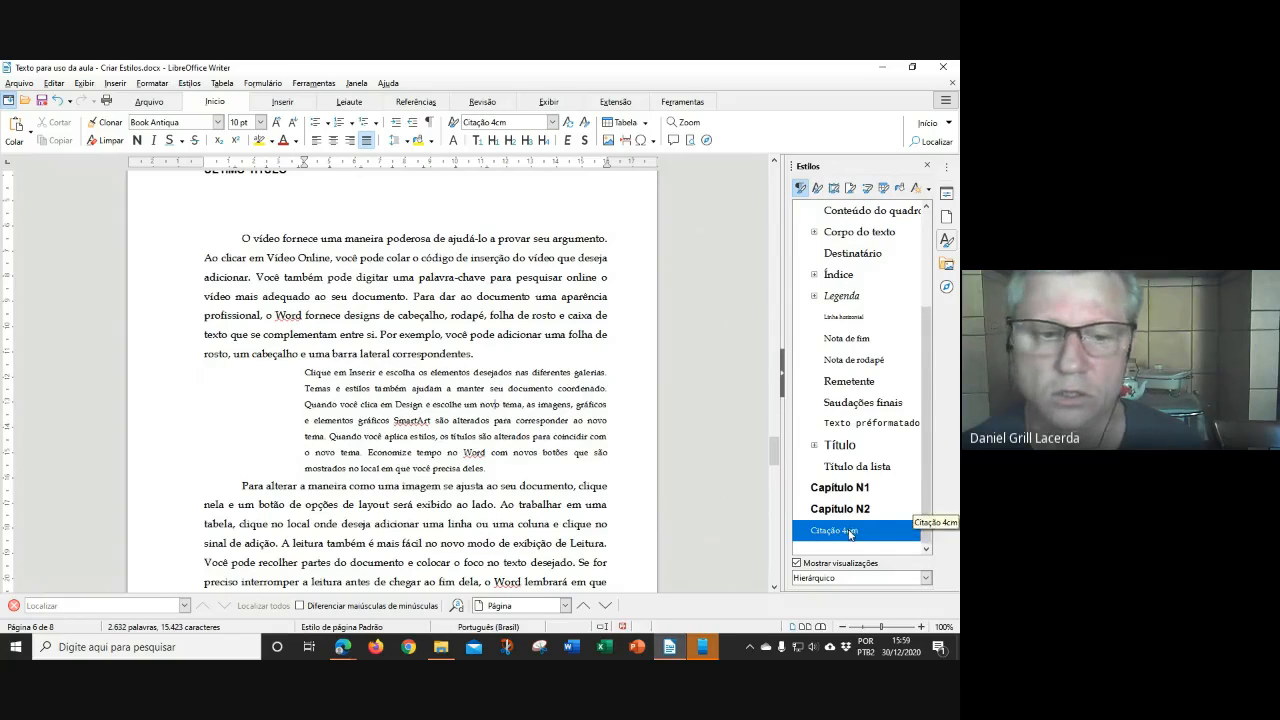
pyautogui.scroll(-1, 392, 467)
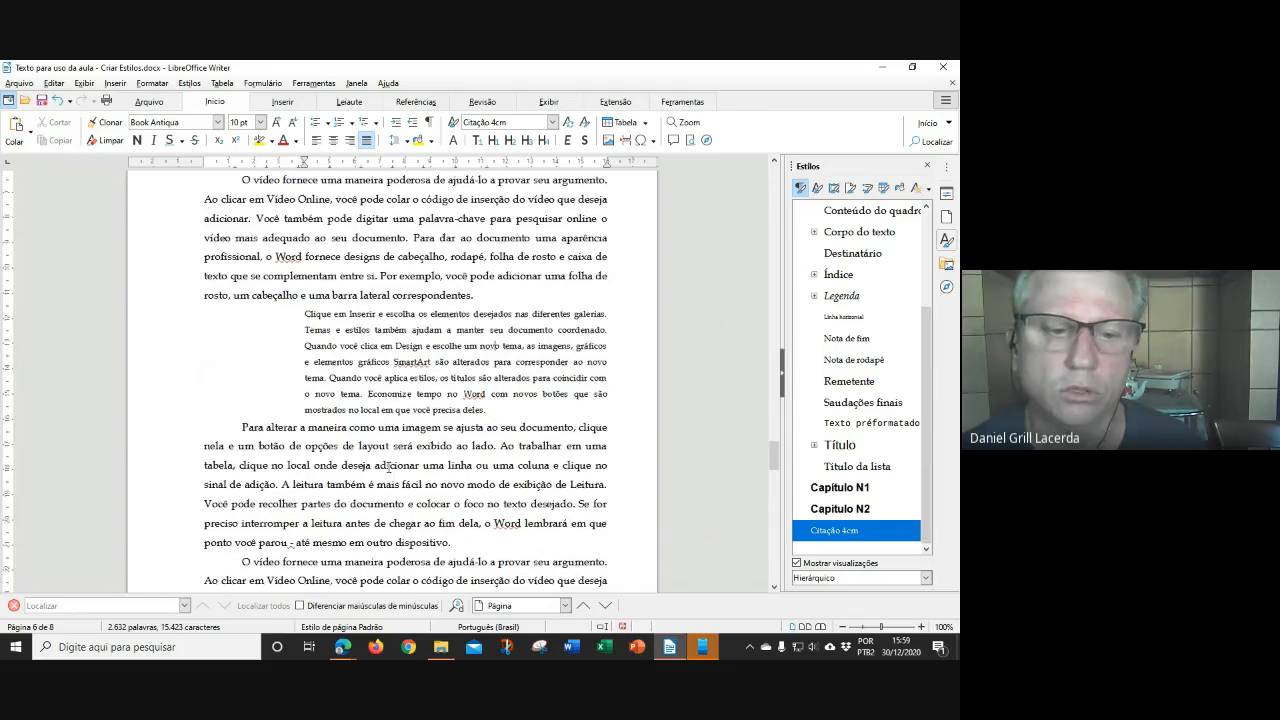
# Verify the Último subtítulo and ÚLTIMO TÍTULO headings use the Capítulo N2 and N1 styles
pyautogui.scroll(-10, 388, 467)
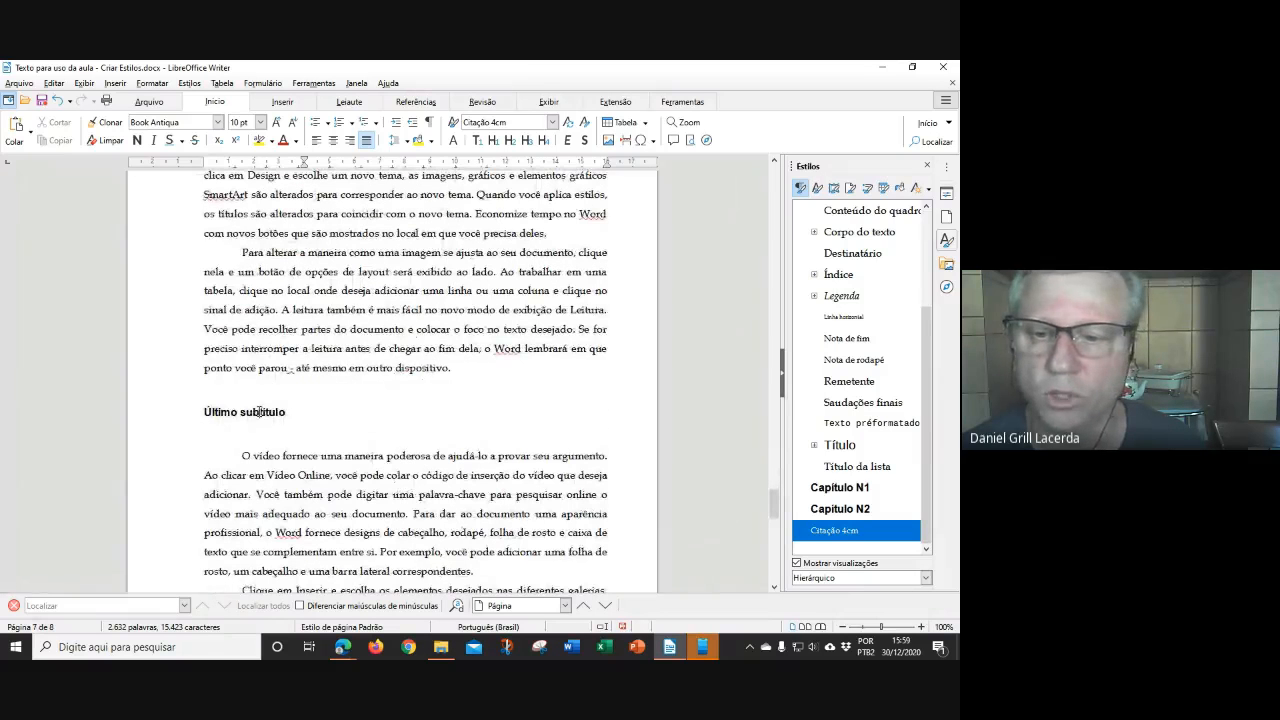
pyautogui.click(259, 412)
pyautogui.scroll(-9, 336, 452)
pyautogui.scroll(6, 338, 448)
pyautogui.scroll(15, 338, 445)
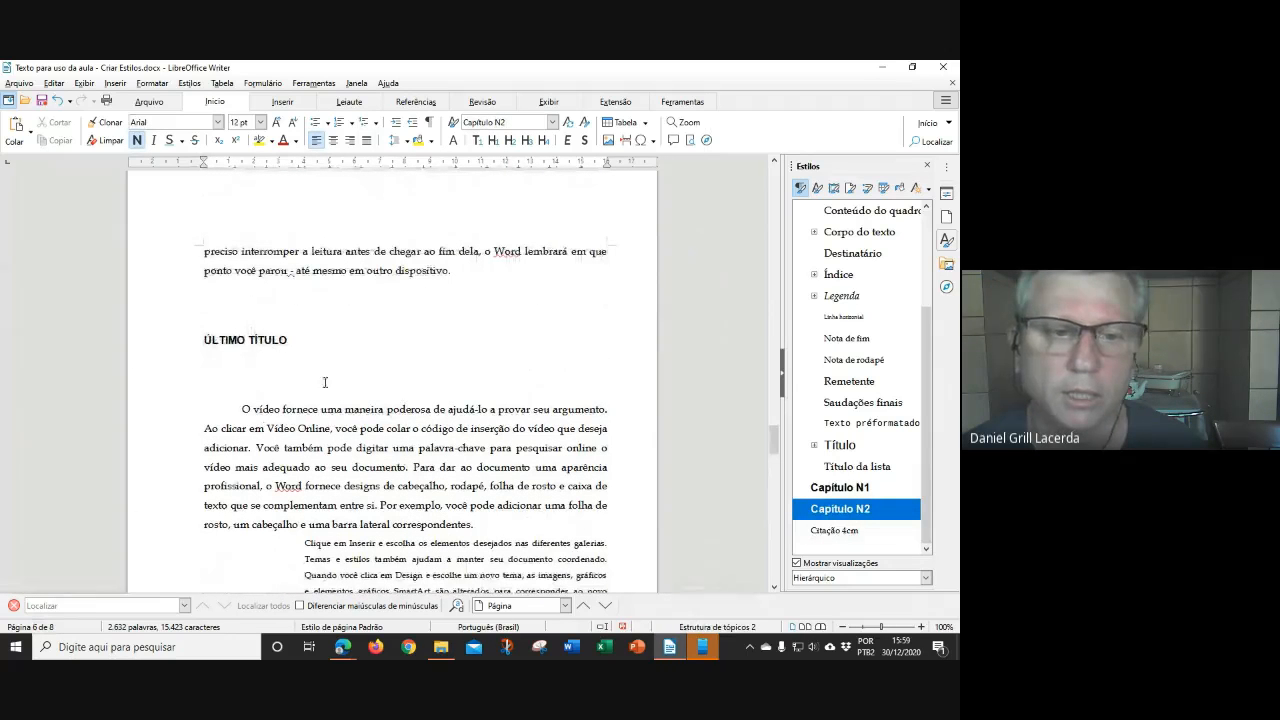
pyautogui.click(270, 338)
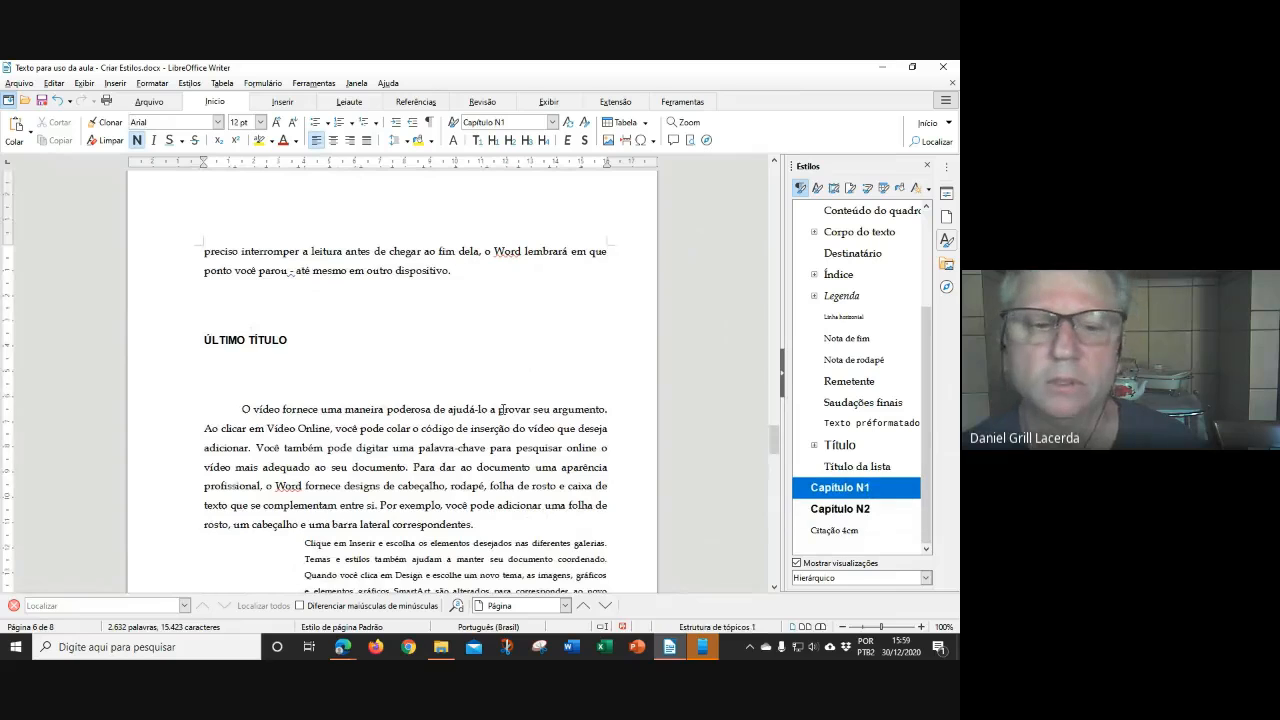
# Return to page 1 and check the opening body paragraph's style
pyautogui.scroll(3, 413, 450)
pyautogui.scroll(15, 413, 450)
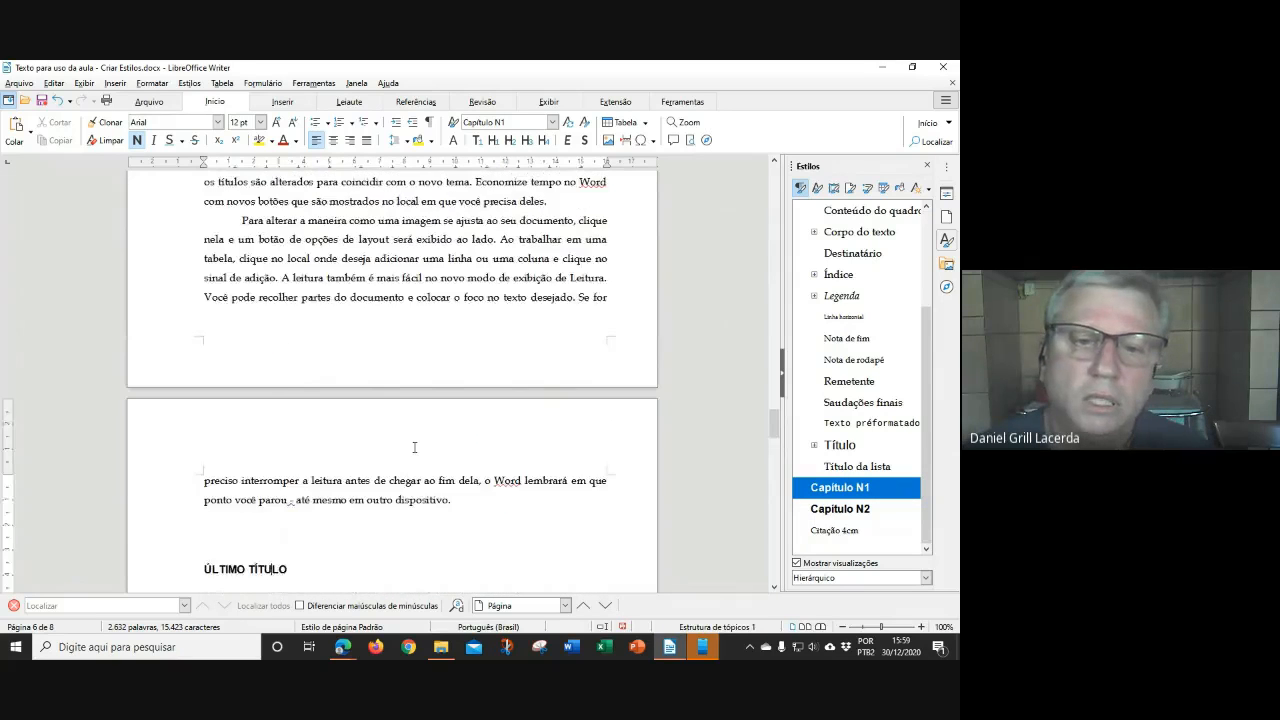
pyautogui.scroll(15, 449, 298)
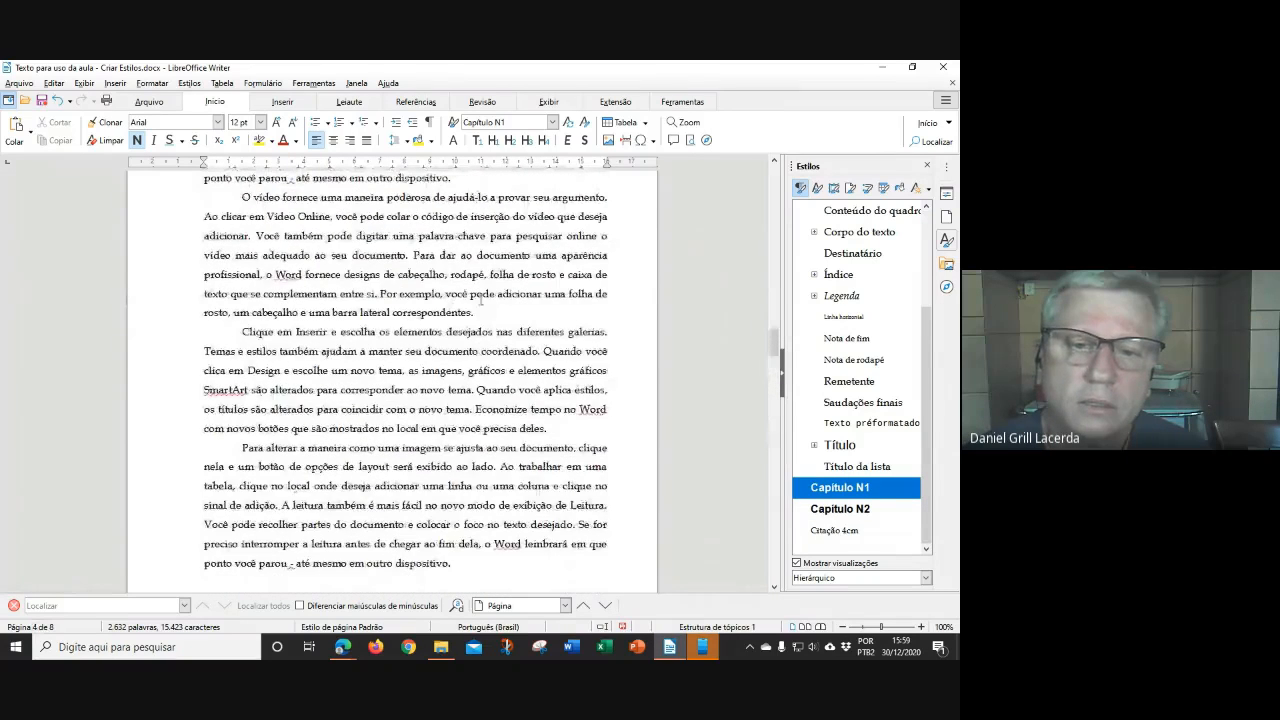
pyautogui.scroll(15, 470, 360)
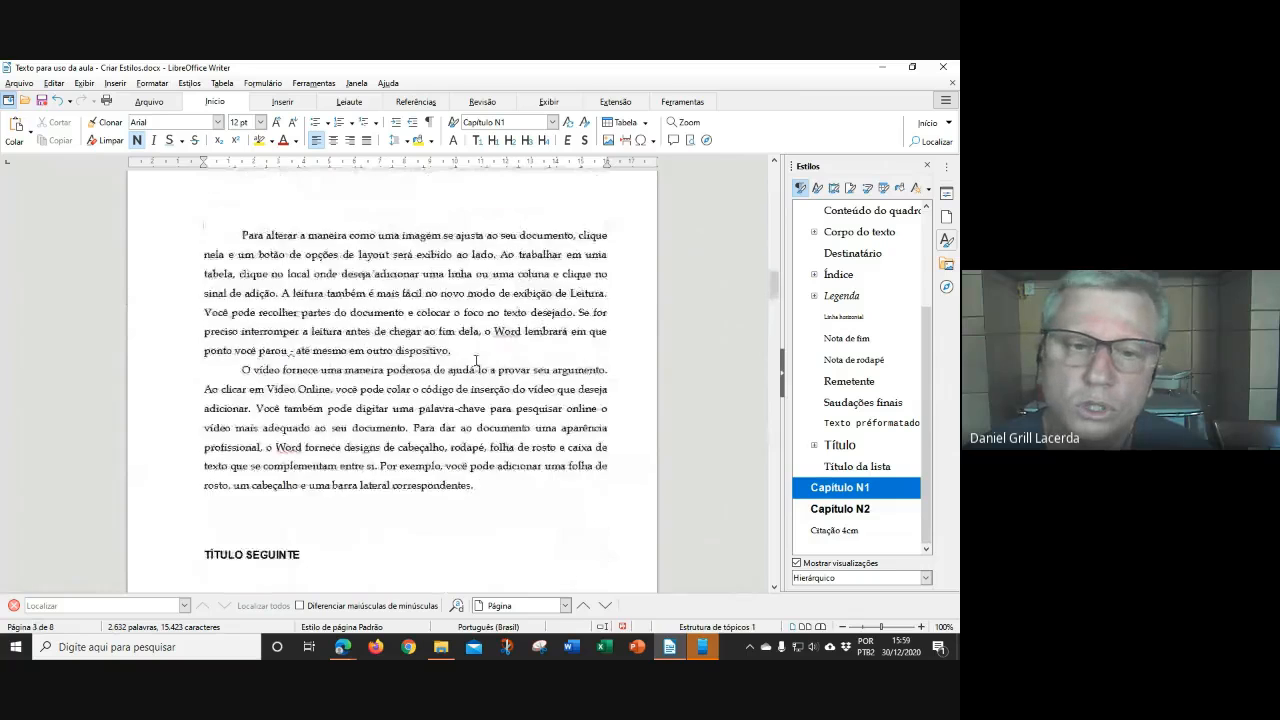
pyautogui.scroll(12, 485, 357)
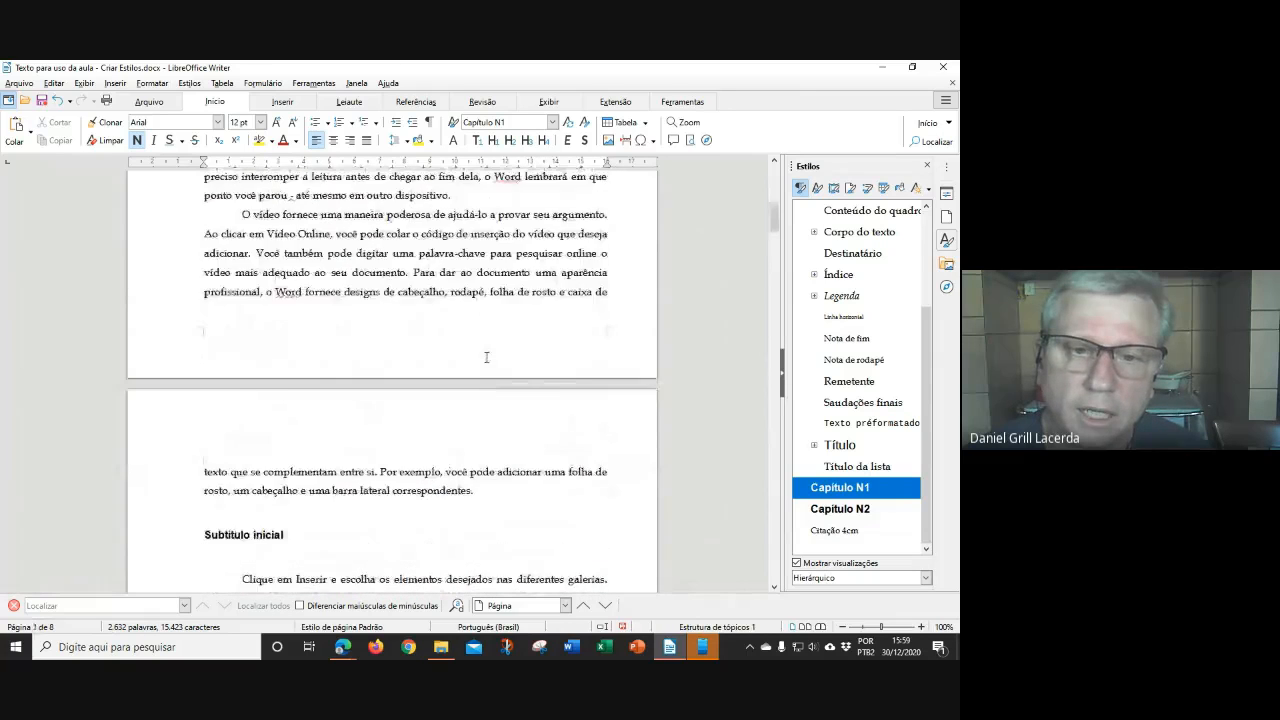
pyautogui.moveTo(773, 196); pyautogui.dragTo(773, 178)
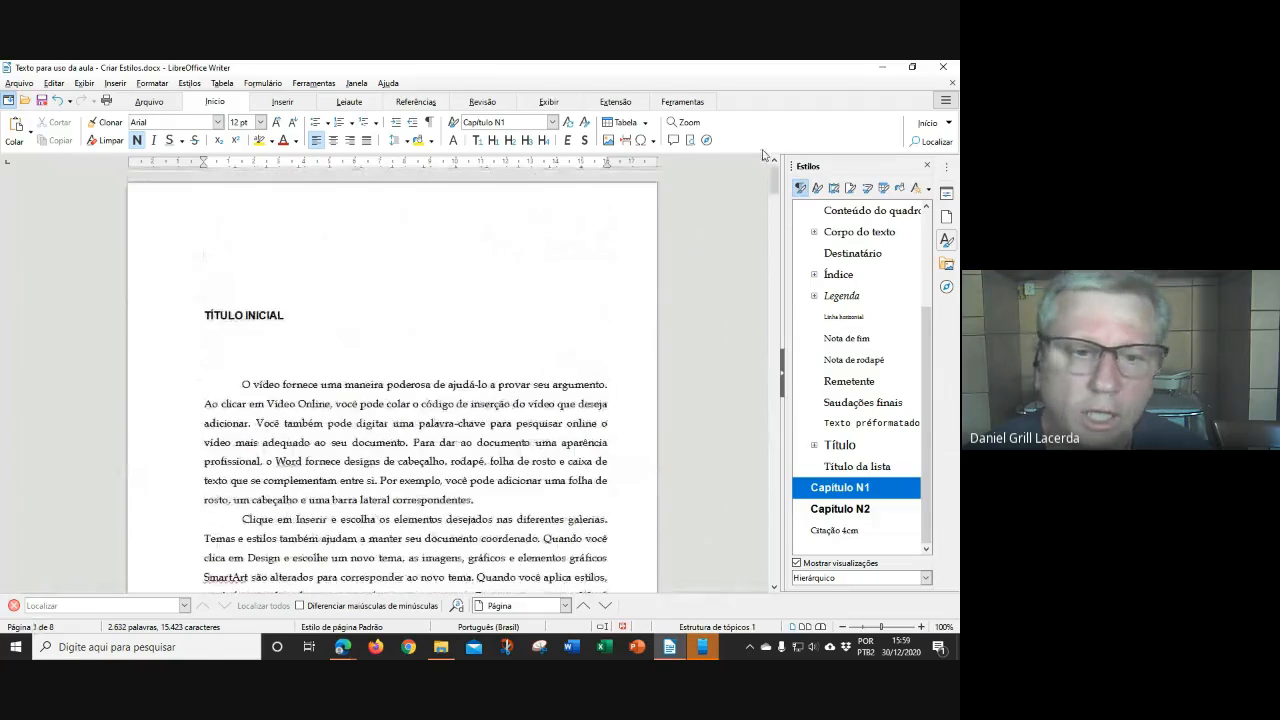
pyautogui.click(441, 425)
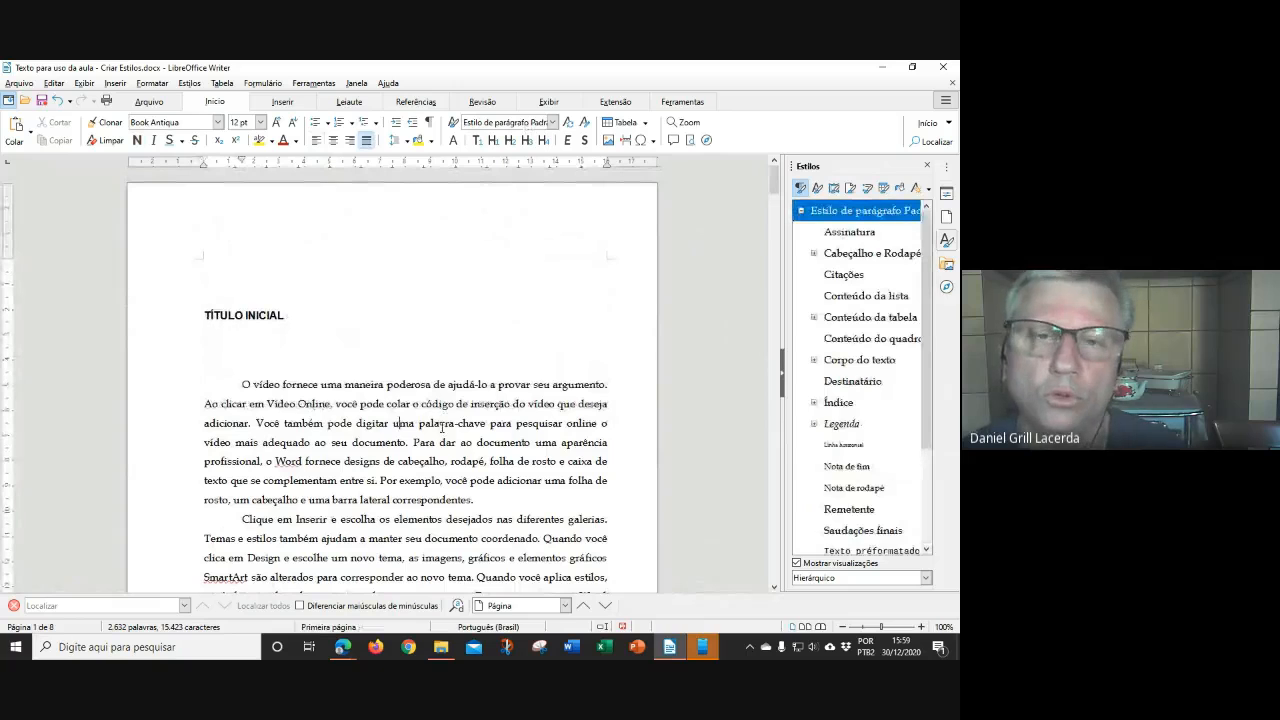
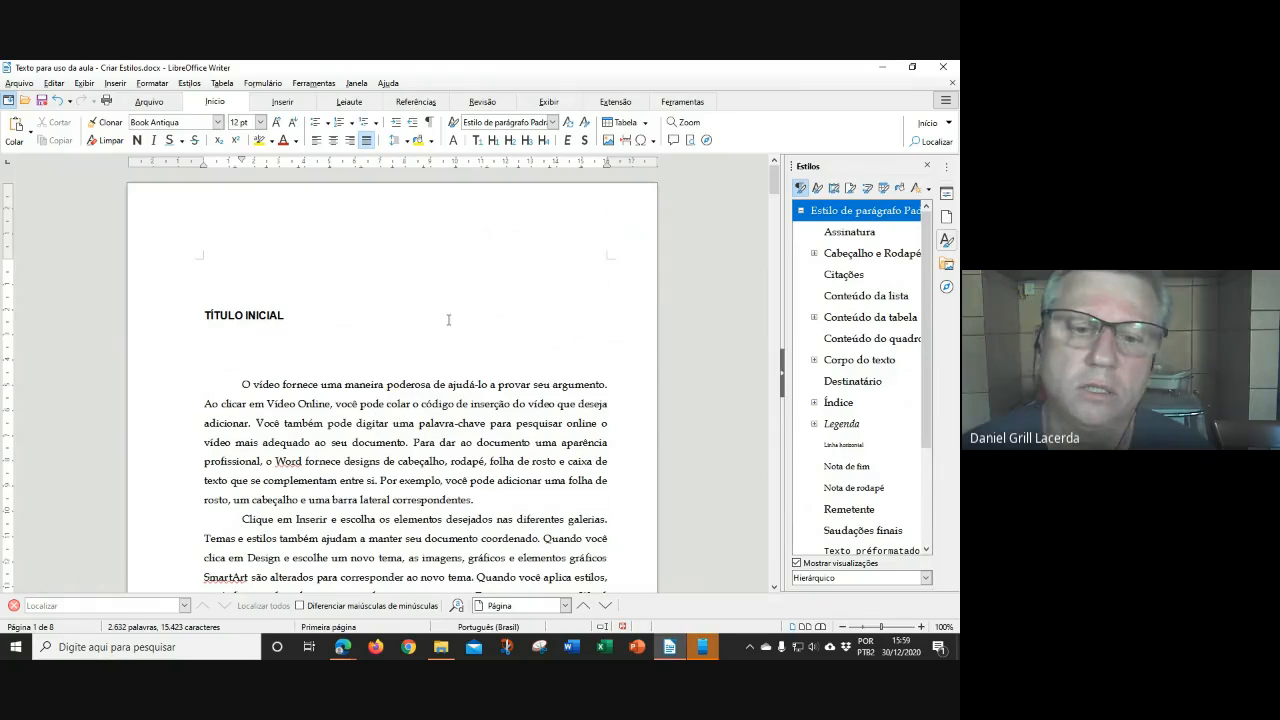
# Select all the document's text and delete it, leaving an empty page
pyautogui.scroll(-3, 526, 353)
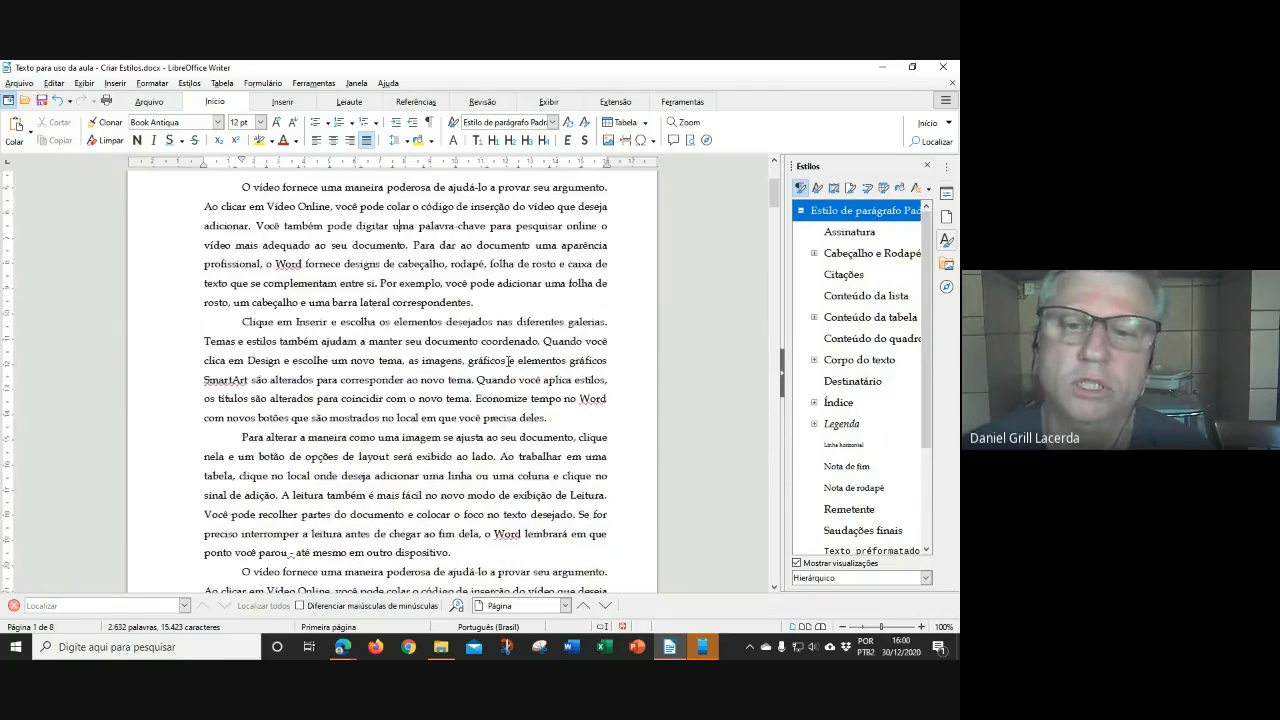
pyautogui.scroll(3, 500, 340)
pyautogui.click(478, 327)
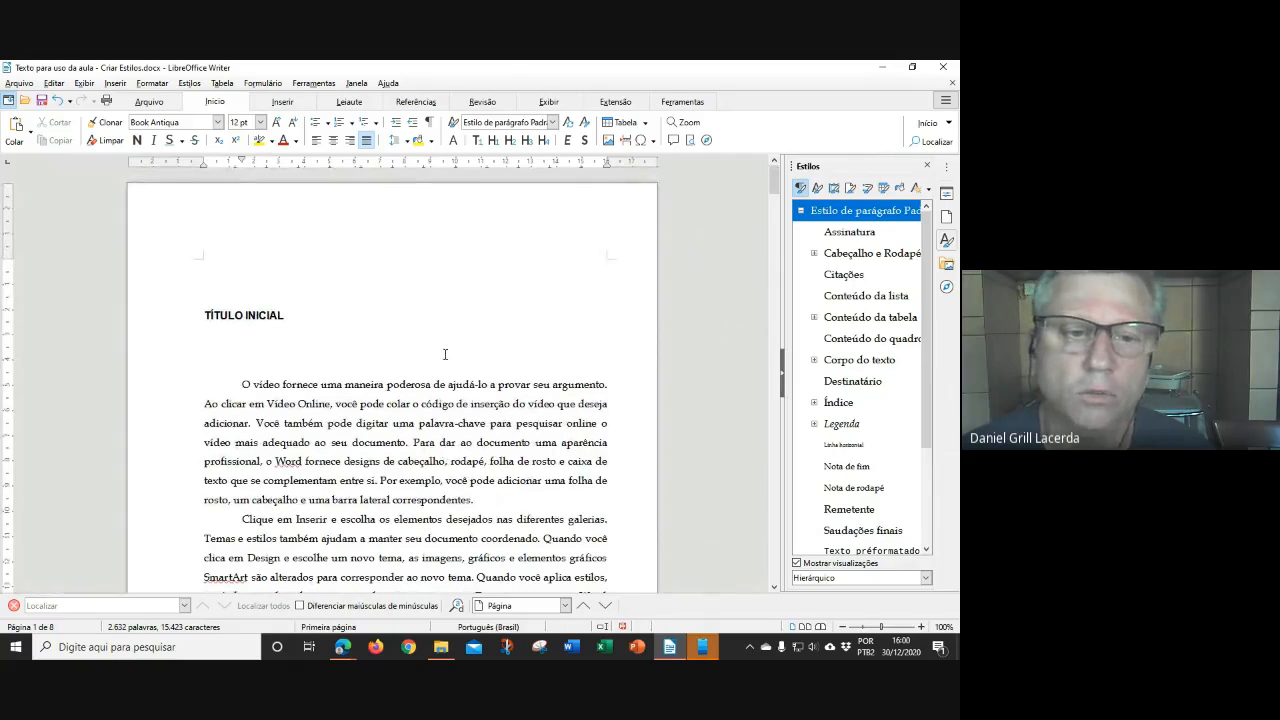
pyautogui.scroll(-2, 380, 349)
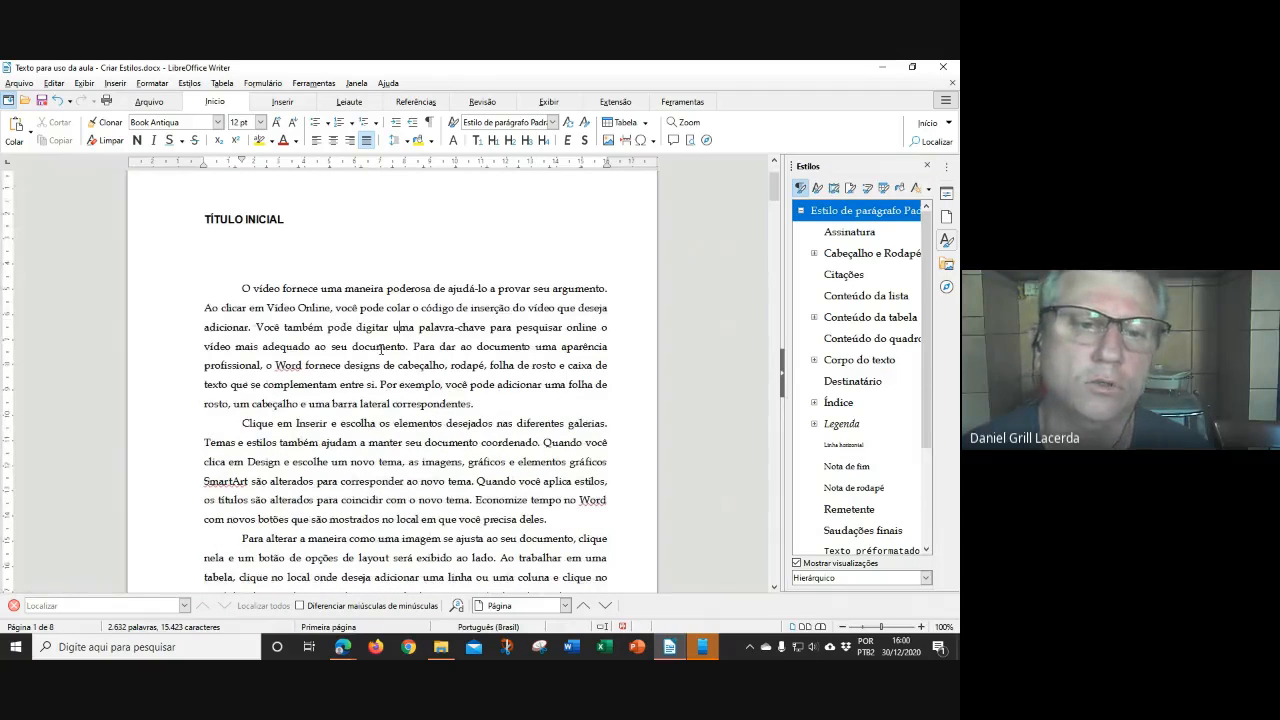
pyautogui.scroll(-2, 378, 346)
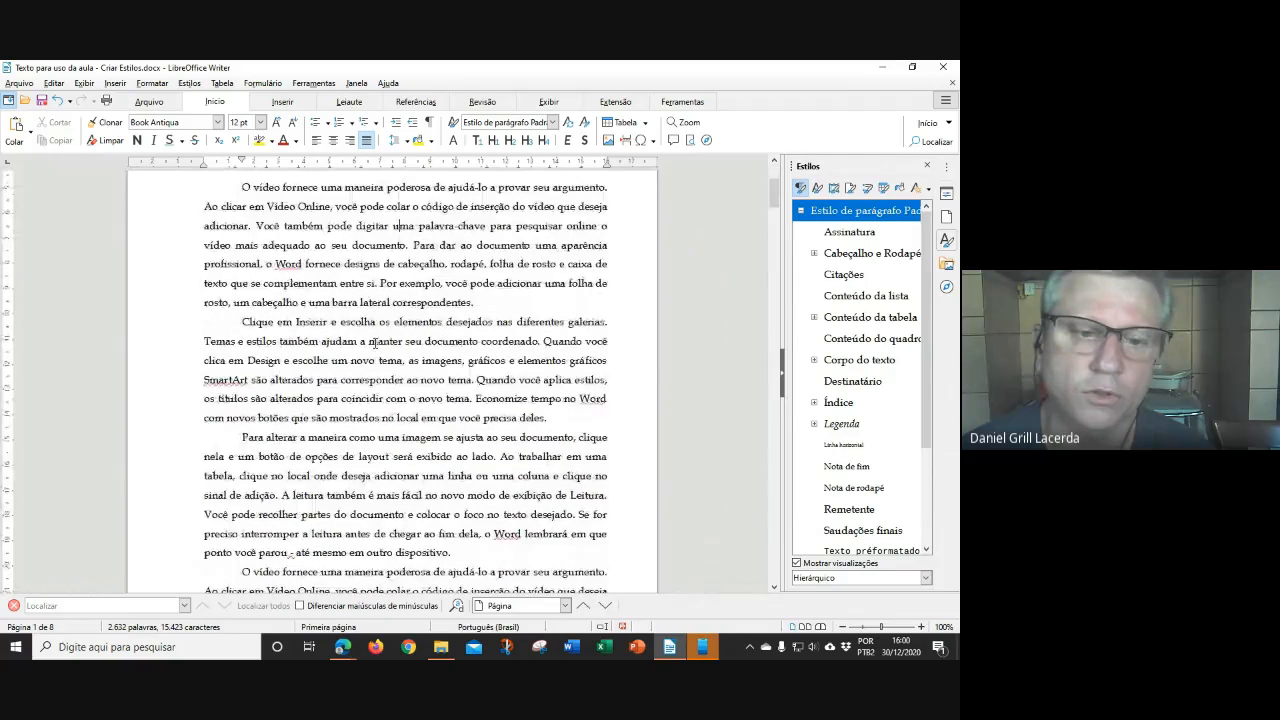
pyautogui.scroll(-1, 372, 342)
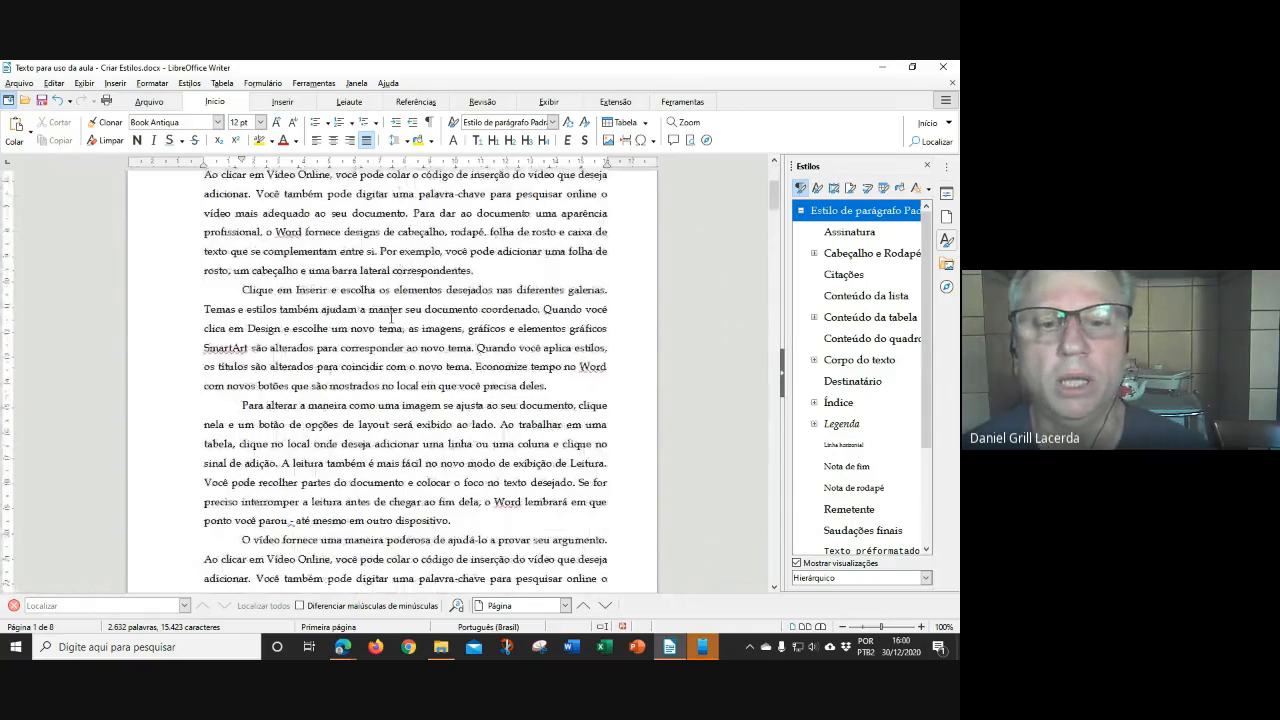
pyautogui.scroll(-1, 440, 337)
pyautogui.scroll(-8, 440, 337)
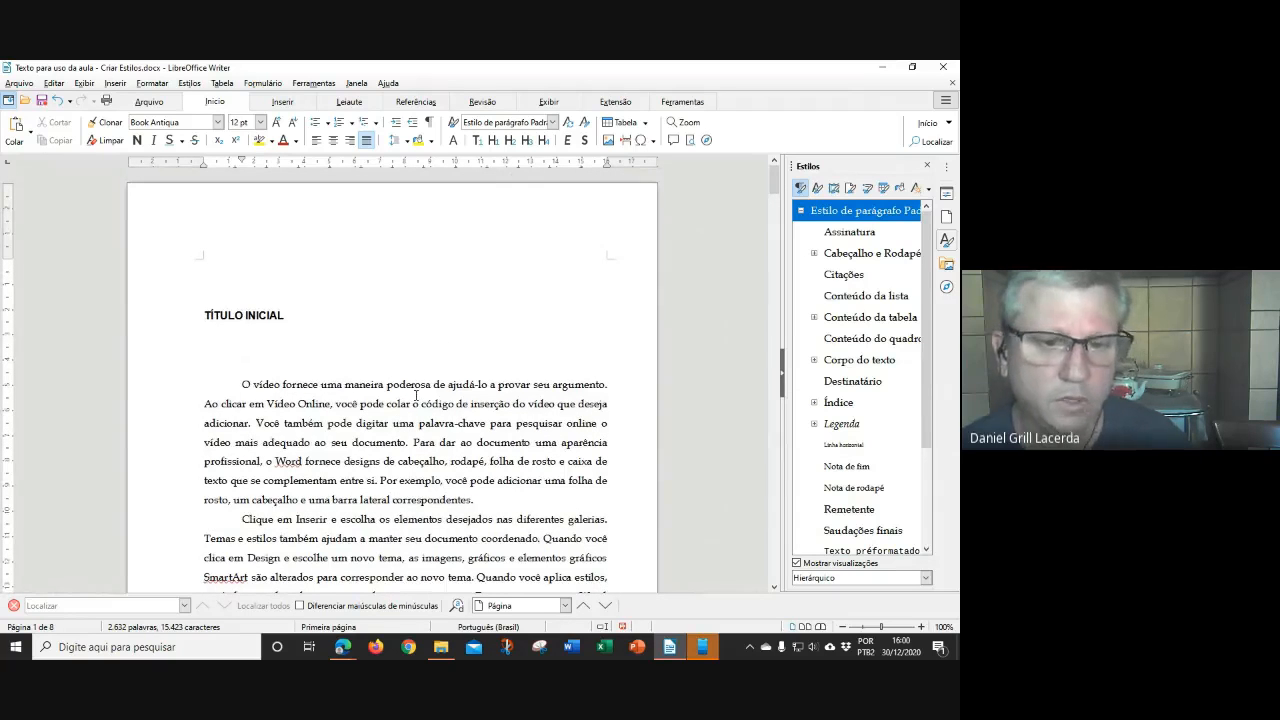
pyautogui.hotkey('ctrl', 'a')
pyautogui.press('Delete')
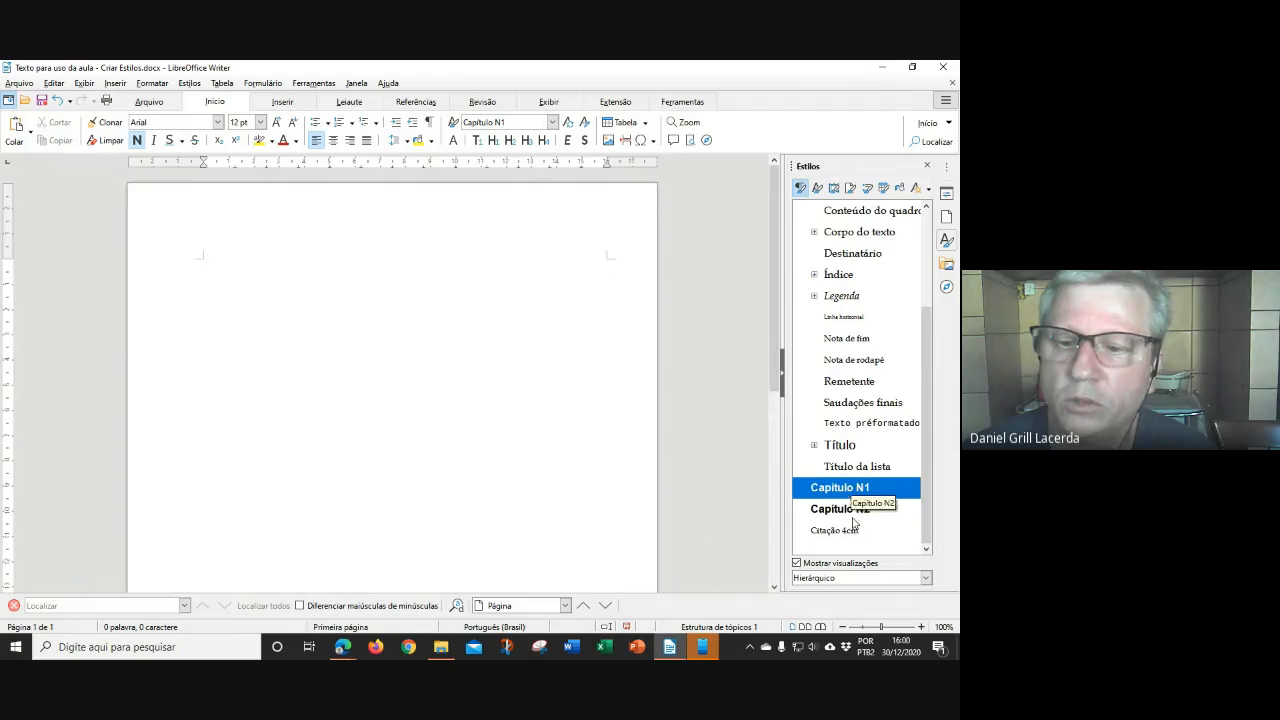
# Apply Estilo de parágrafo Padrão to the remaining empty paragraph
pyautogui.scroll(3, 855, 480)
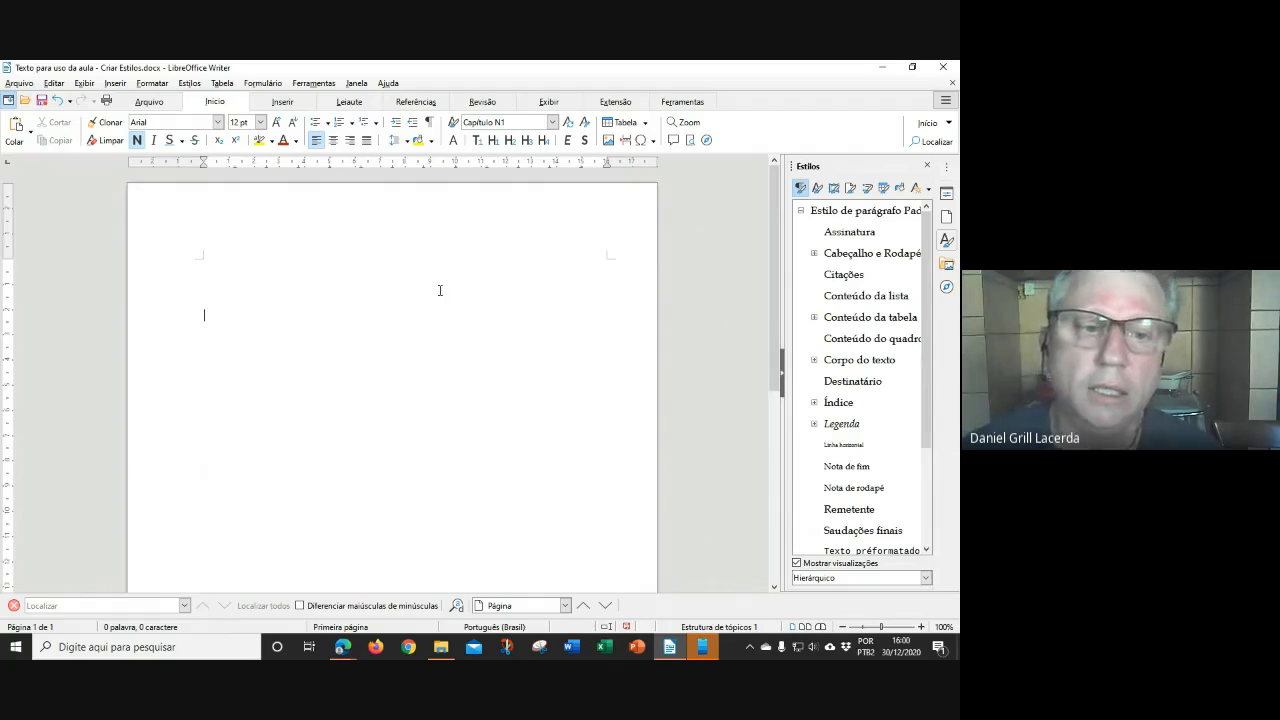
pyautogui.scroll(-1, 465, 310)
pyautogui.scroll(-2, 465, 310)
pyautogui.scroll(6, 294, 313)
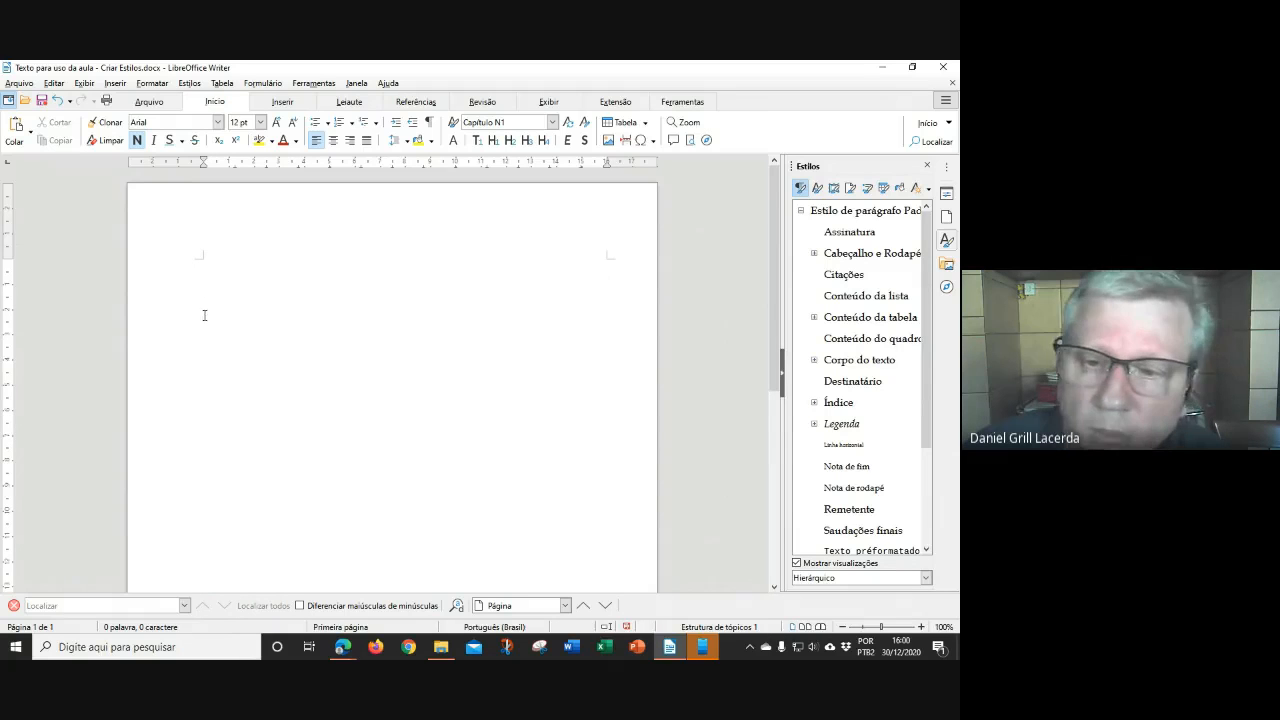
pyautogui.scroll(-3, 875, 370)
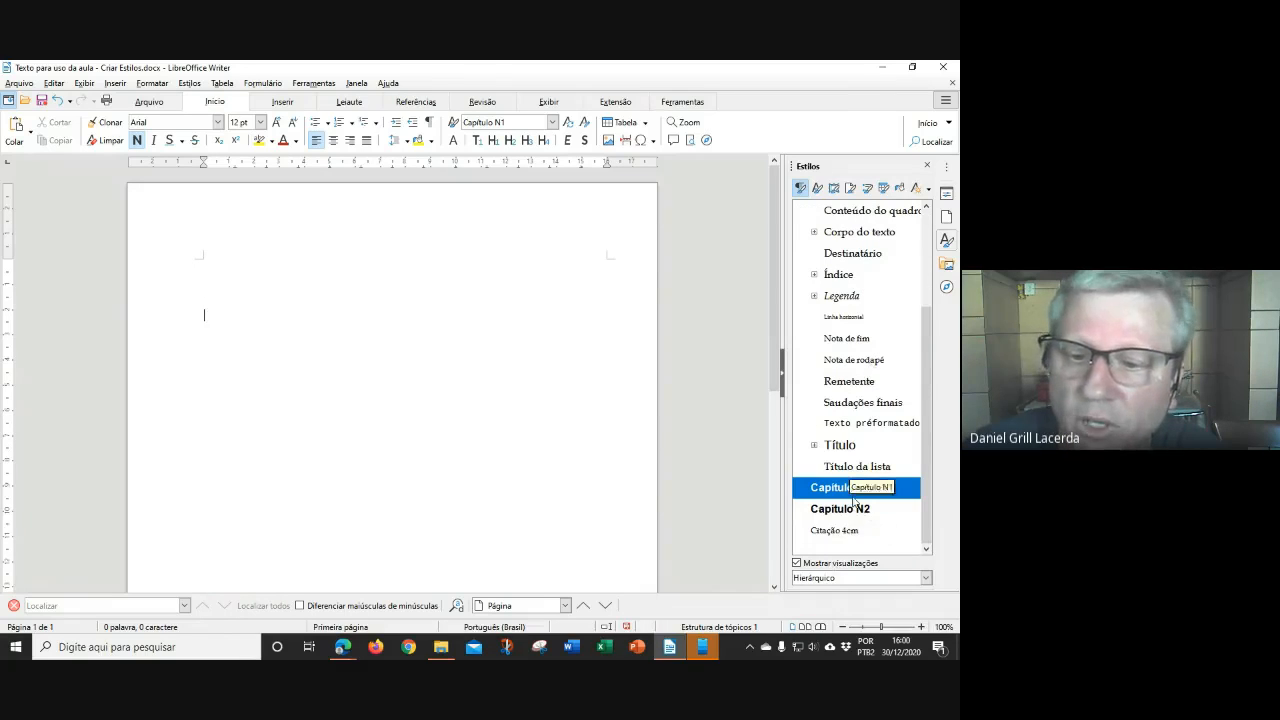
pyautogui.scroll(2, 856, 324)
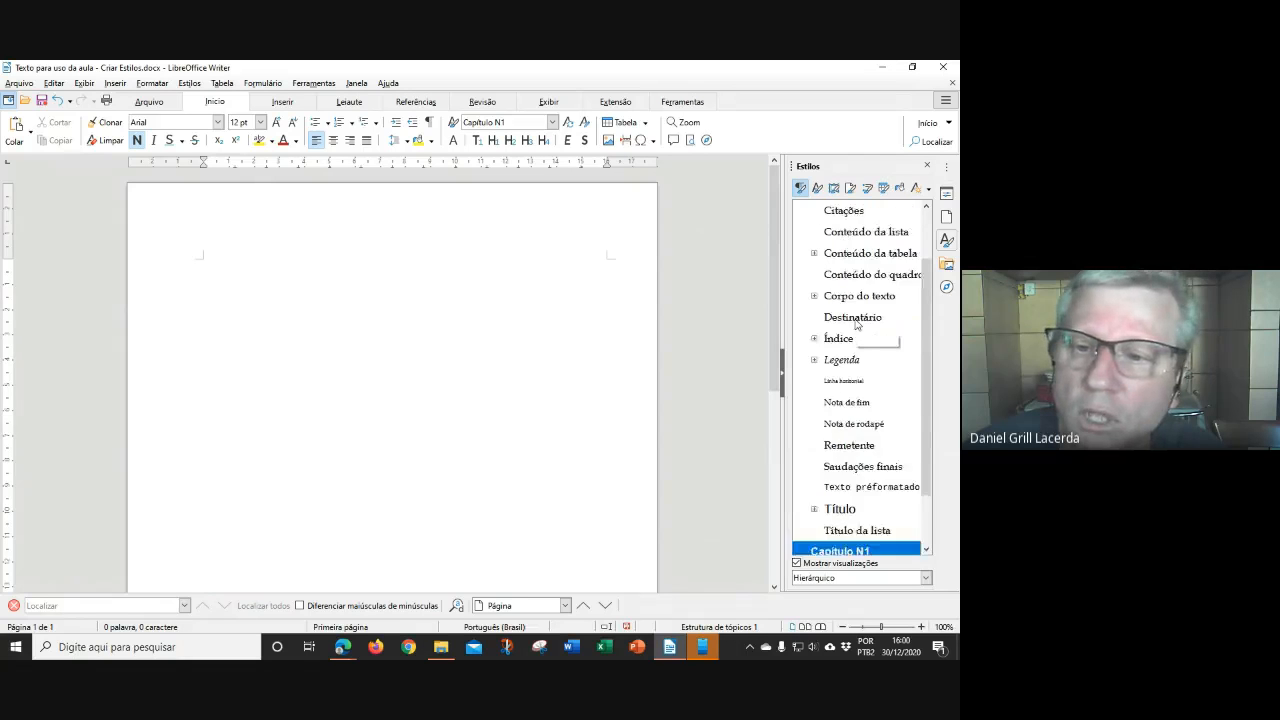
pyautogui.scroll(2, 855, 324)
pyautogui.click(852, 212)
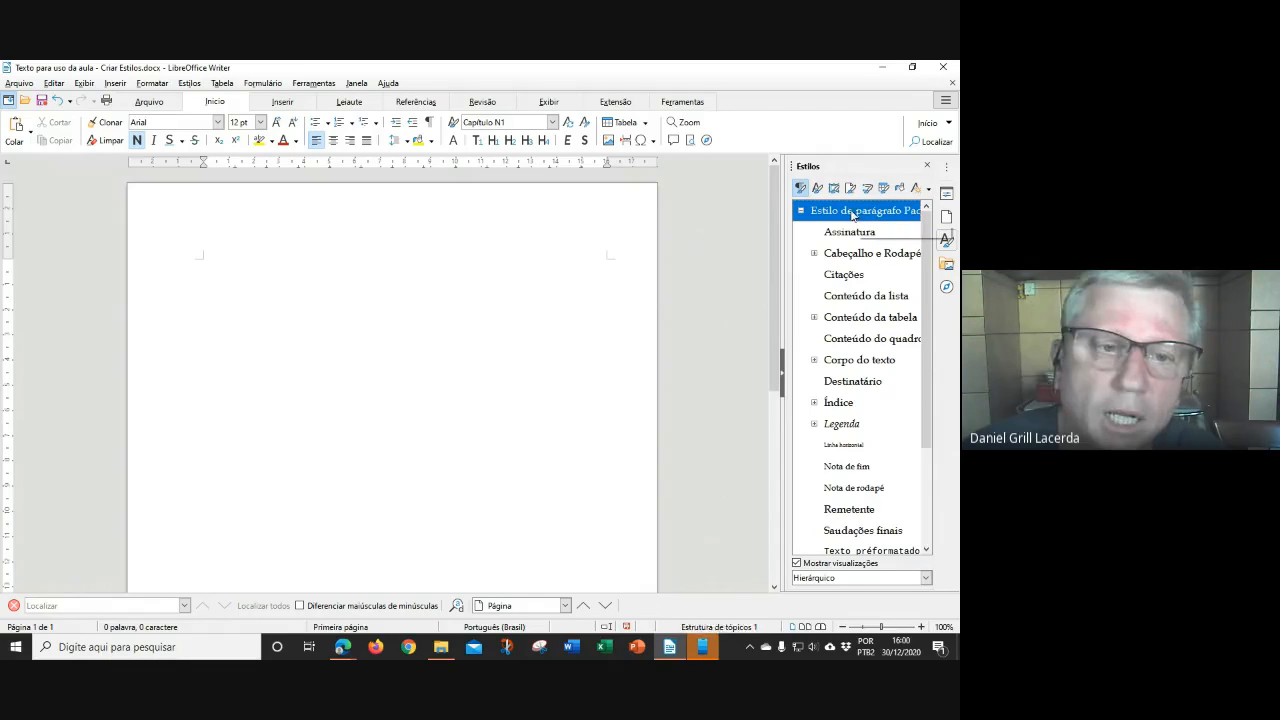
pyautogui.doubleClick(852, 212)
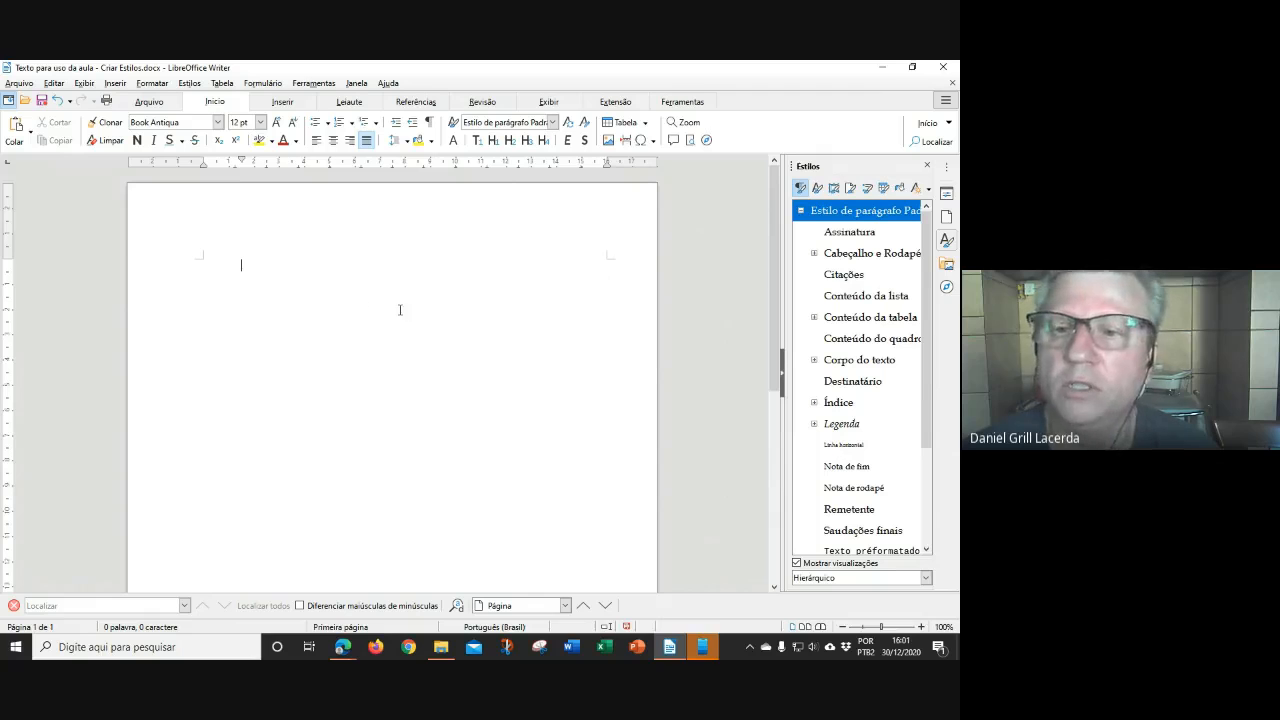
# Save as ODF Text Document Template, appending 'Modelo 3 1V' to the file name
pyautogui.click(20, 83)
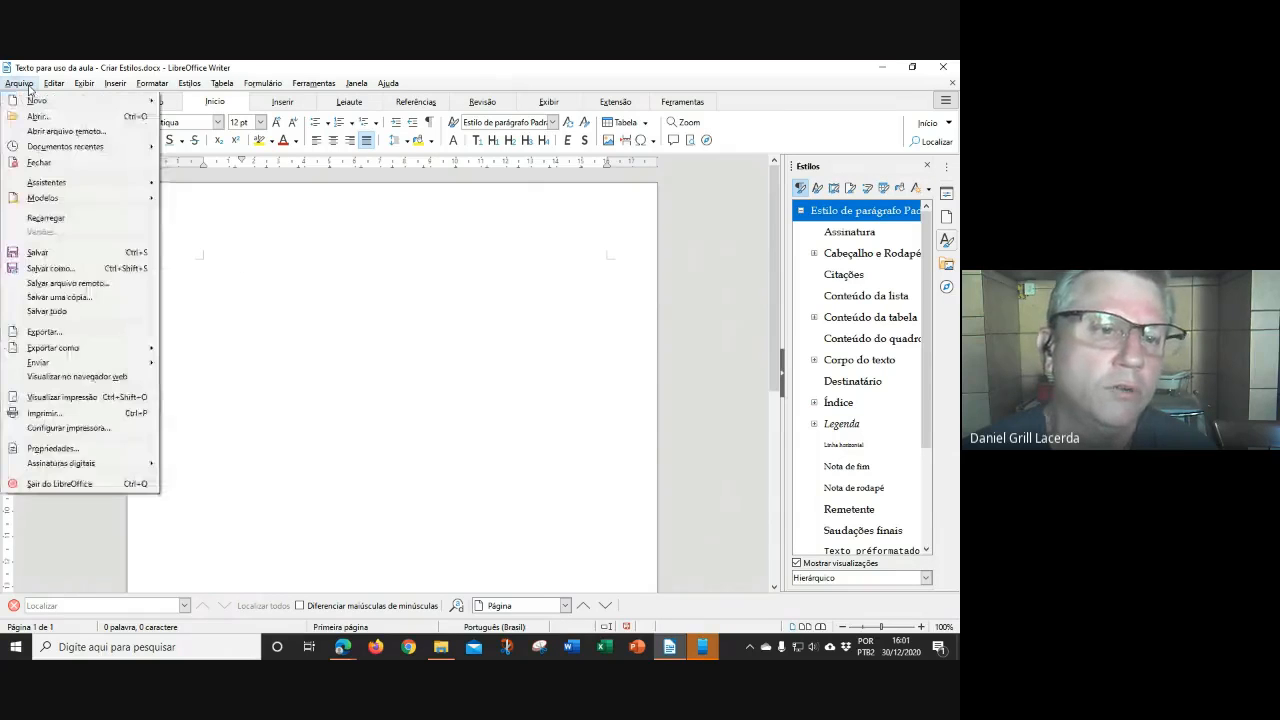
pyautogui.click(50, 268)
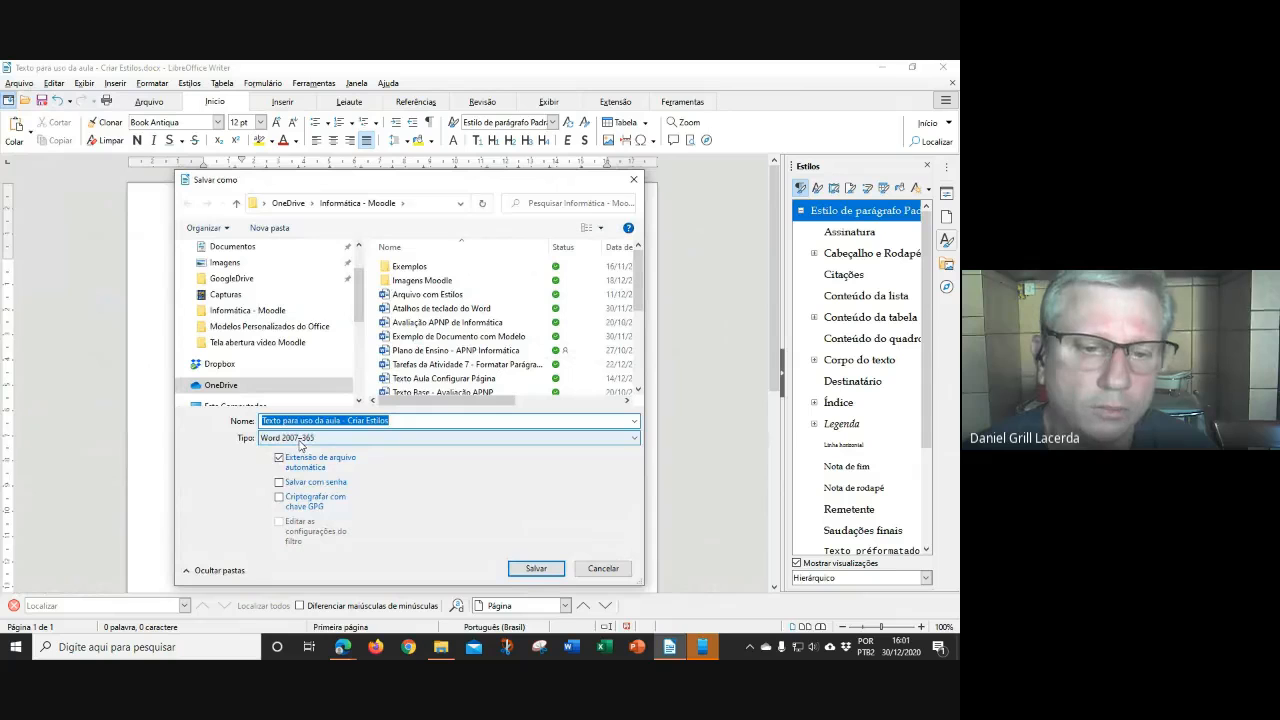
pyautogui.click(300, 440)
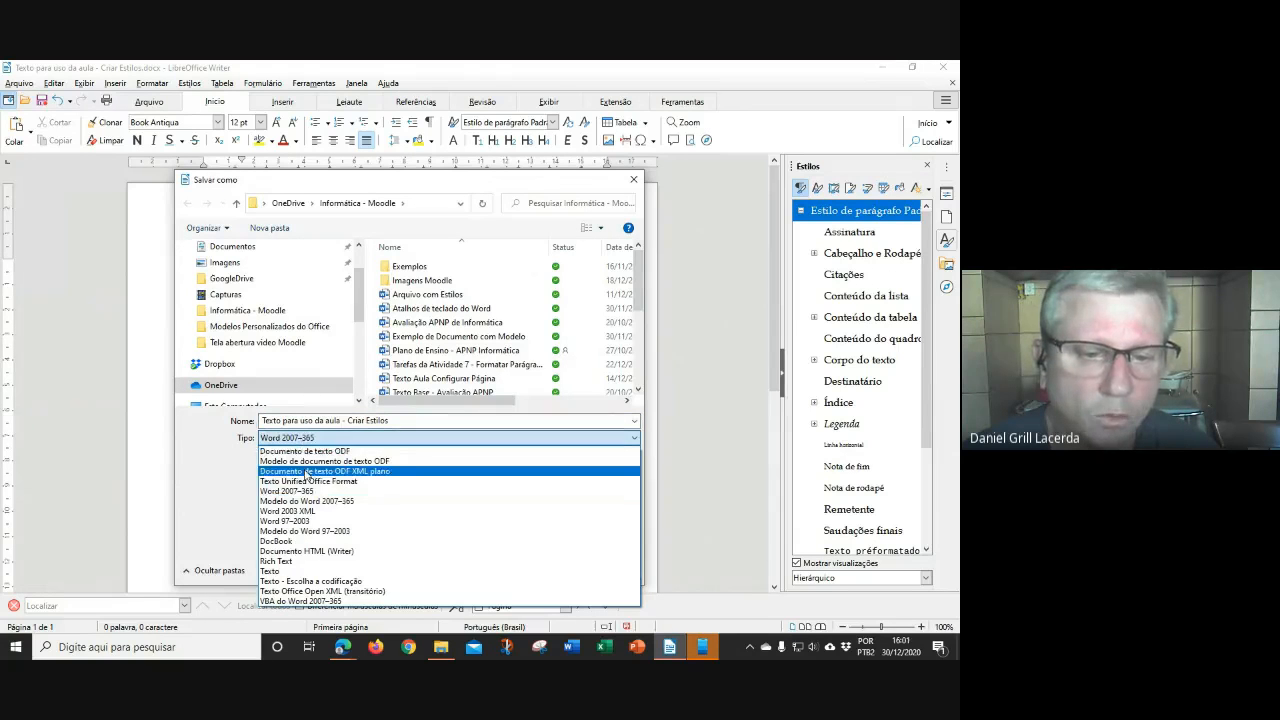
pyautogui.click(322, 461)
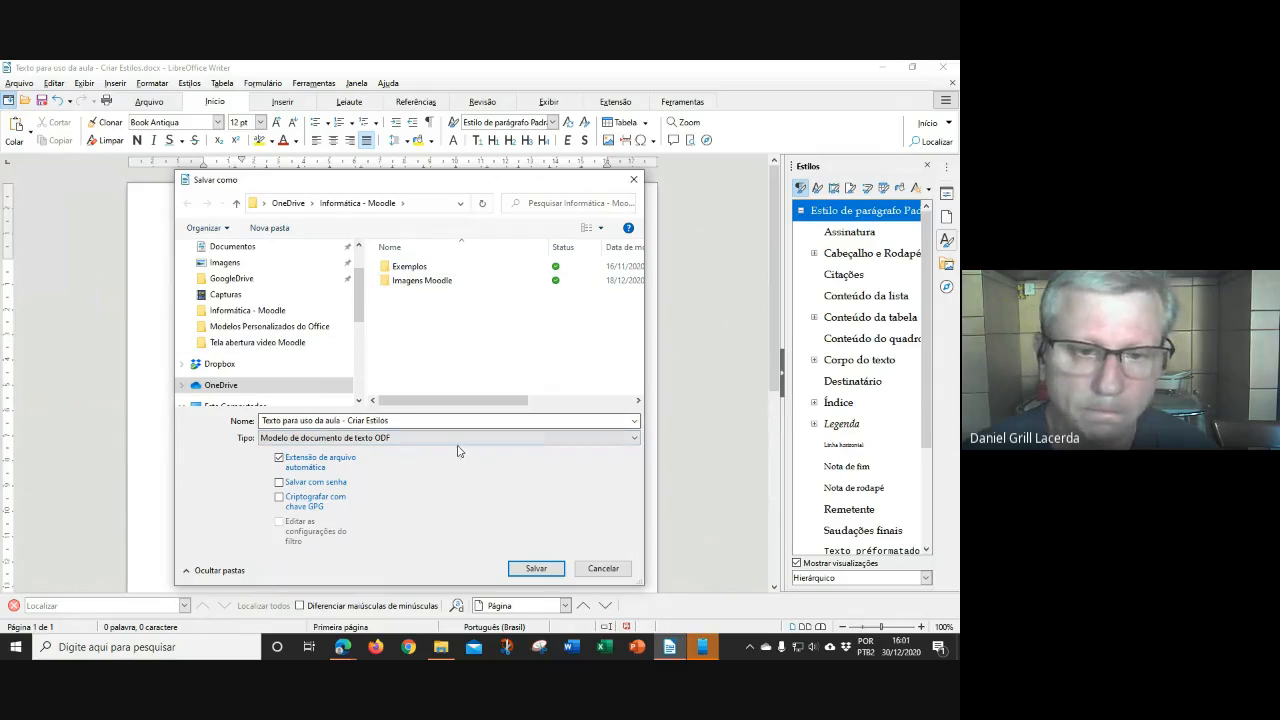
pyautogui.doubleClick(431, 424)
pyautogui.click(431, 424)
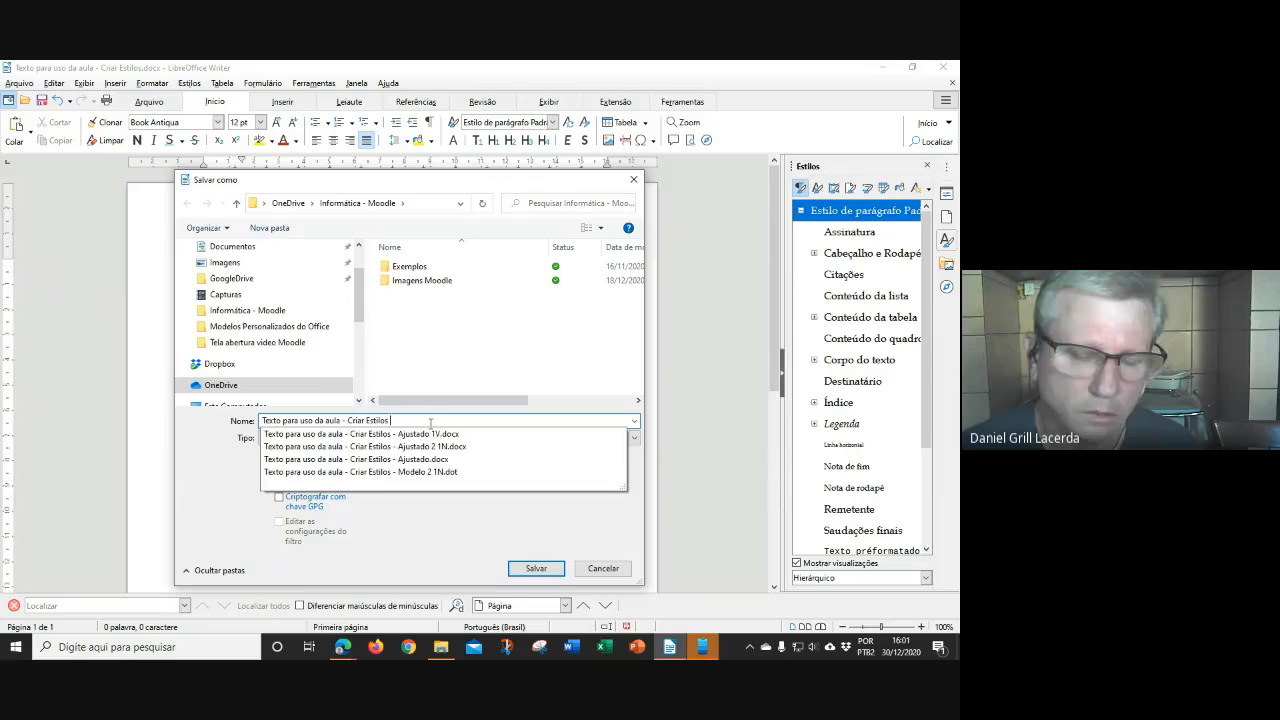
pyautogui.write('Modelo 3 1V')
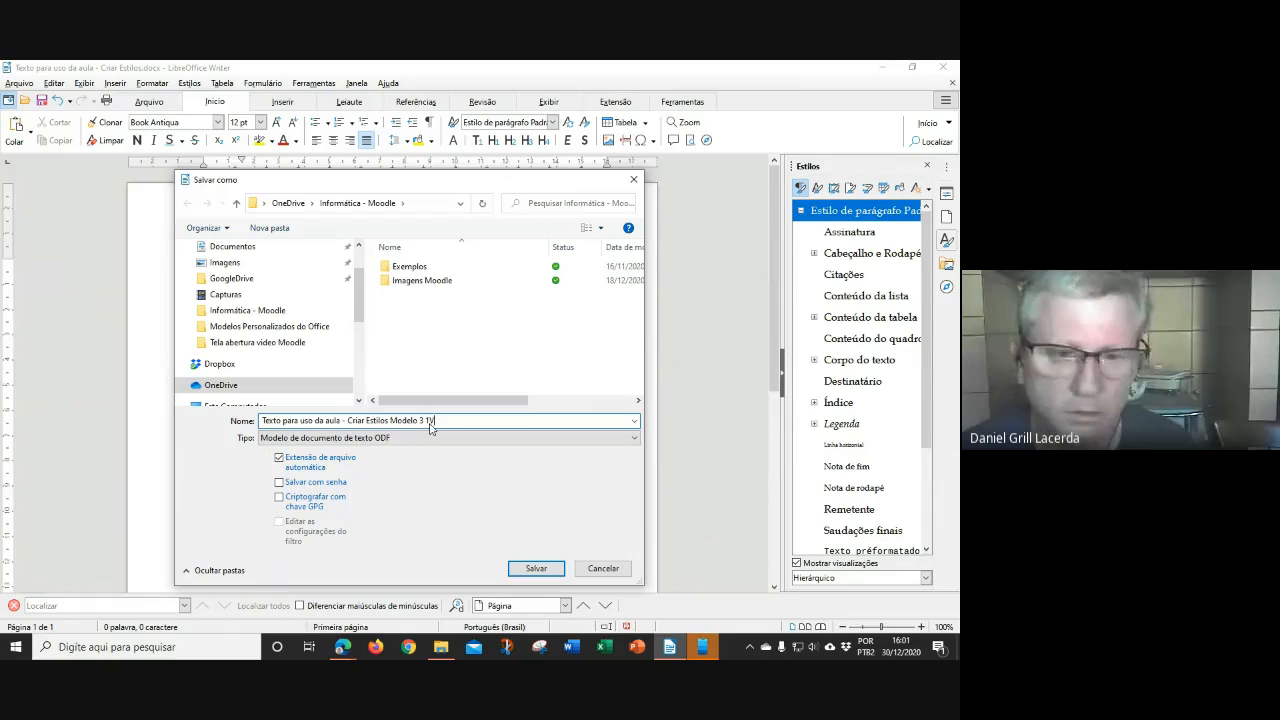
pyautogui.click(537, 568)
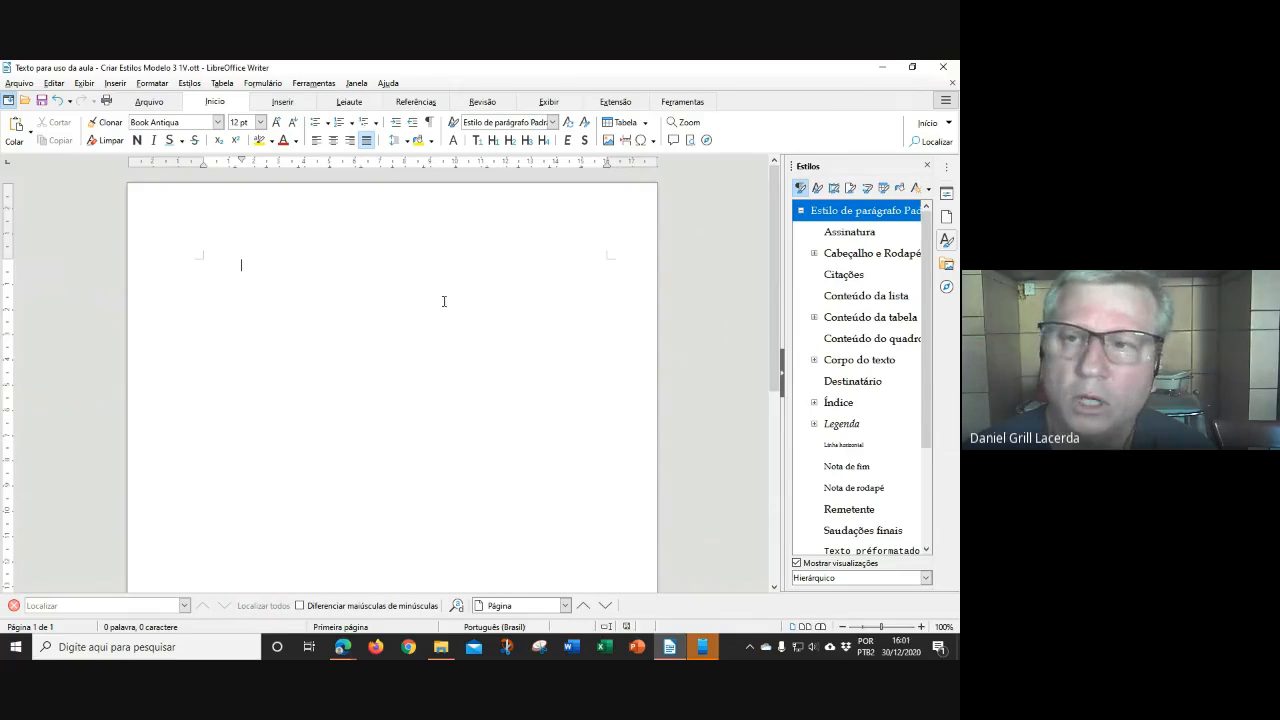
# Create a new blank text document from the File > New menu
pyautogui.click(21, 84)
pyautogui.moveTo(38, 101)
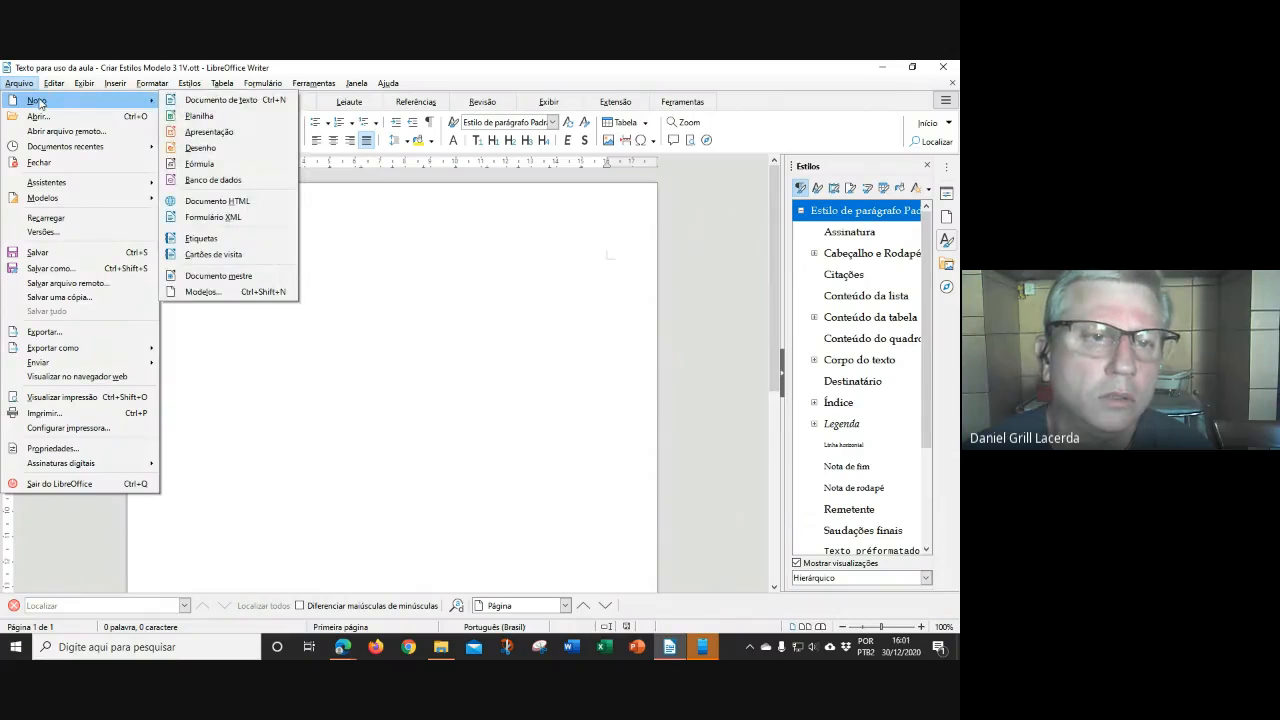
pyautogui.click(194, 101)
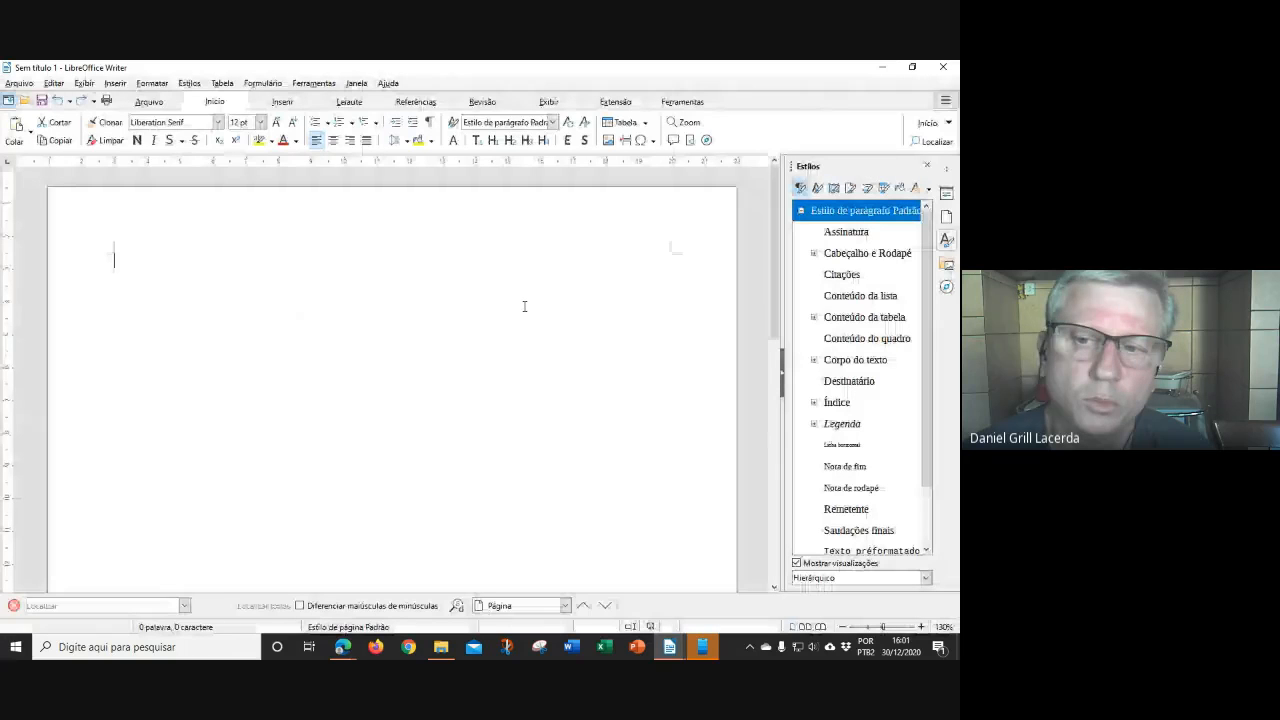
# Scroll the Styles list to confirm no Capítulo or Citação 4cm styles exist
pyautogui.scroll(-1, 871, 380)
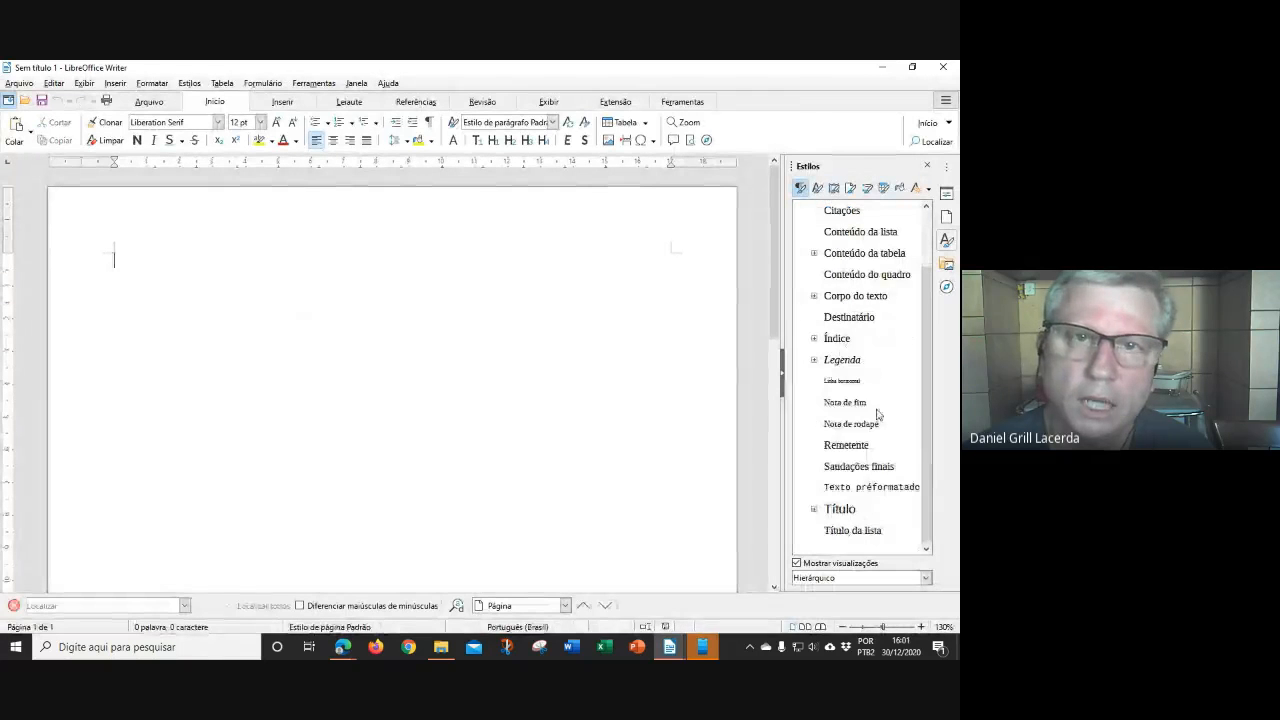
pyautogui.scroll(1, 878, 418)
pyautogui.scroll(-1, 880, 416)
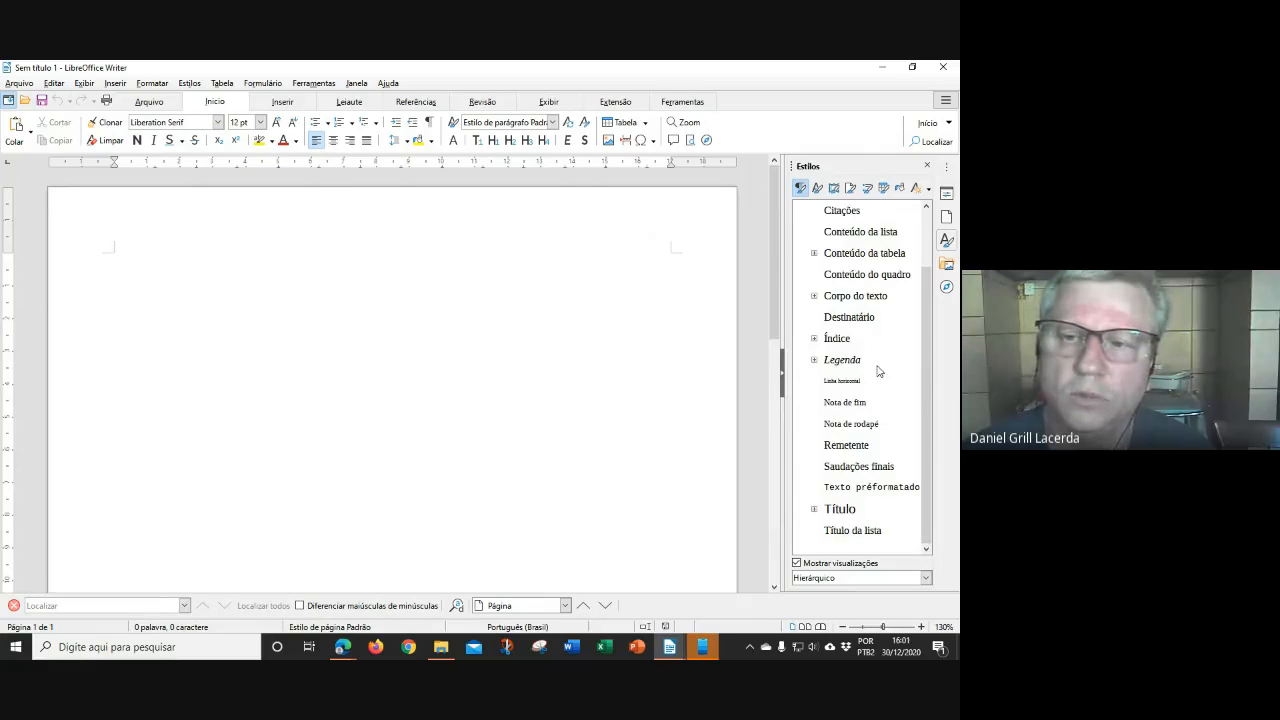
pyautogui.scroll(1, 878, 371)
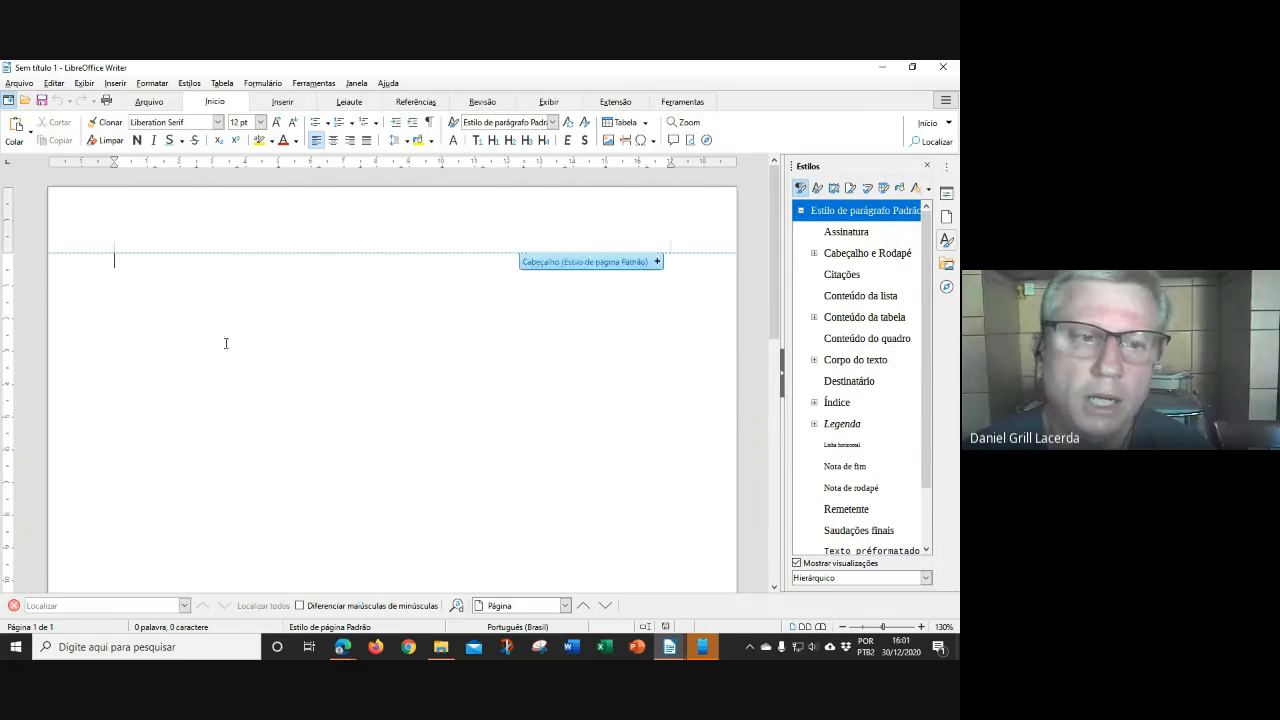
pyautogui.scroll(-1, 905, 400)
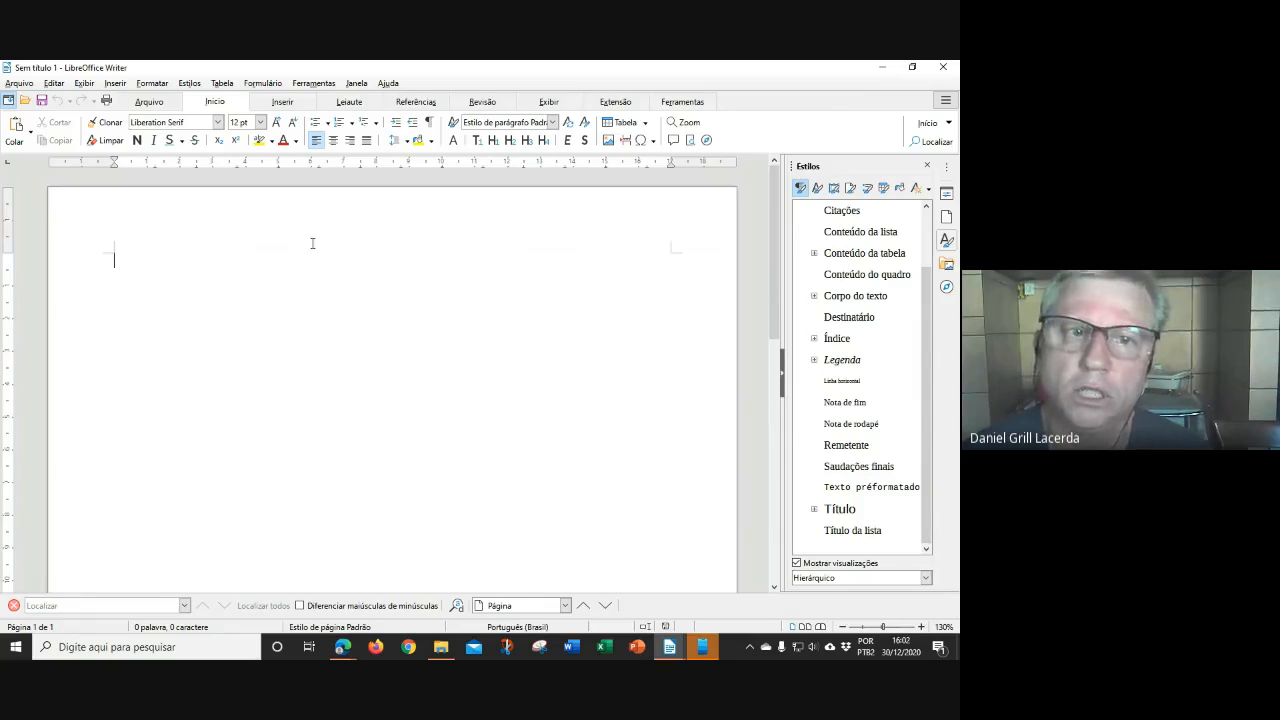
pyautogui.click(20, 84)
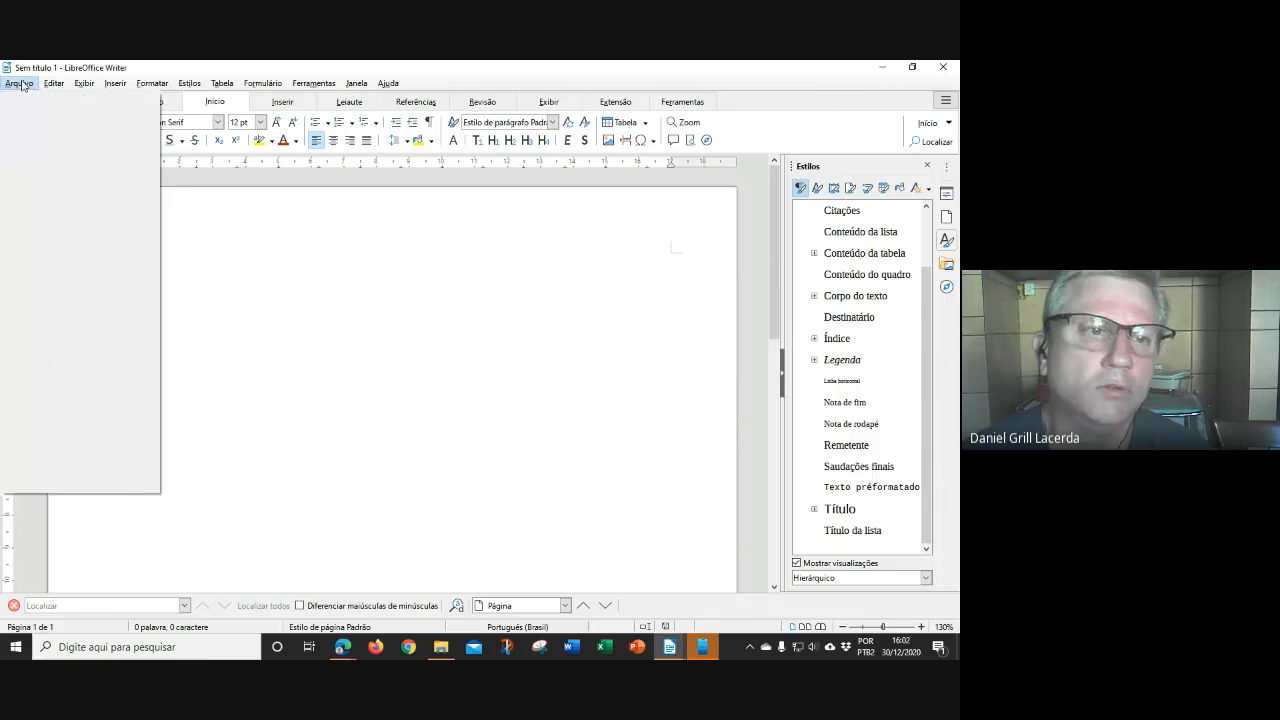
pyautogui.moveTo(37, 101)
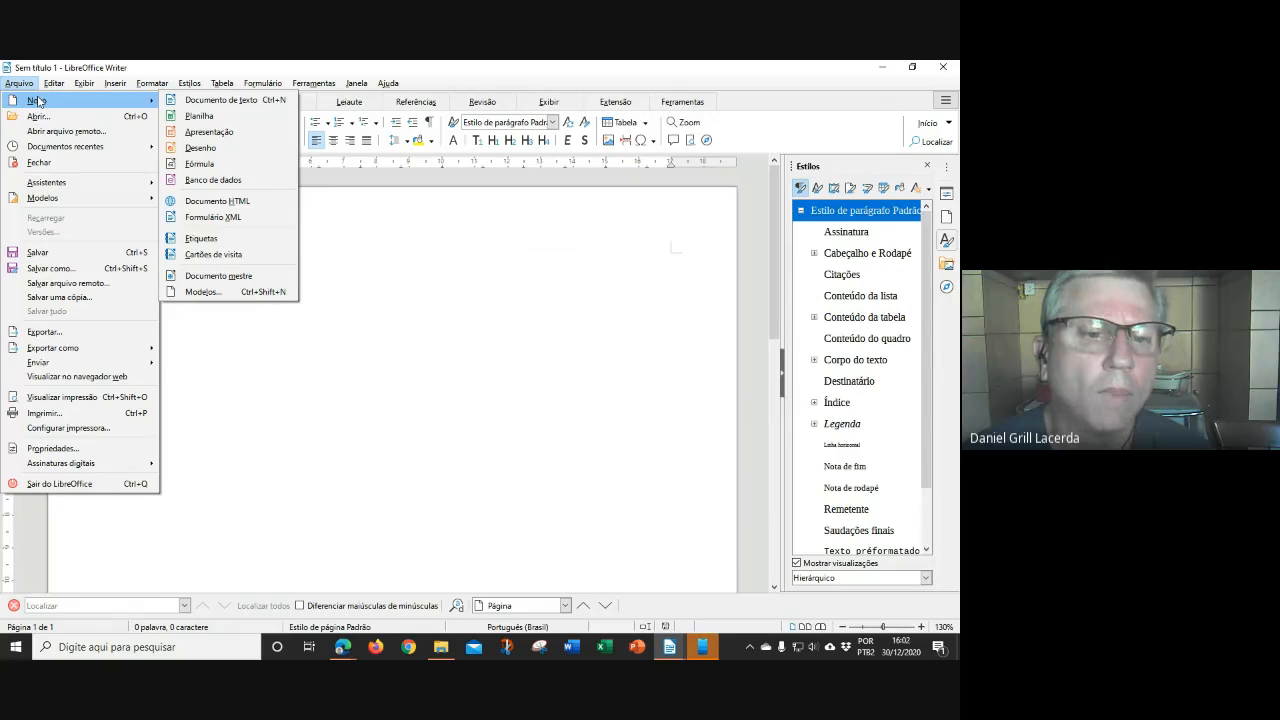
pyautogui.click(203, 292)
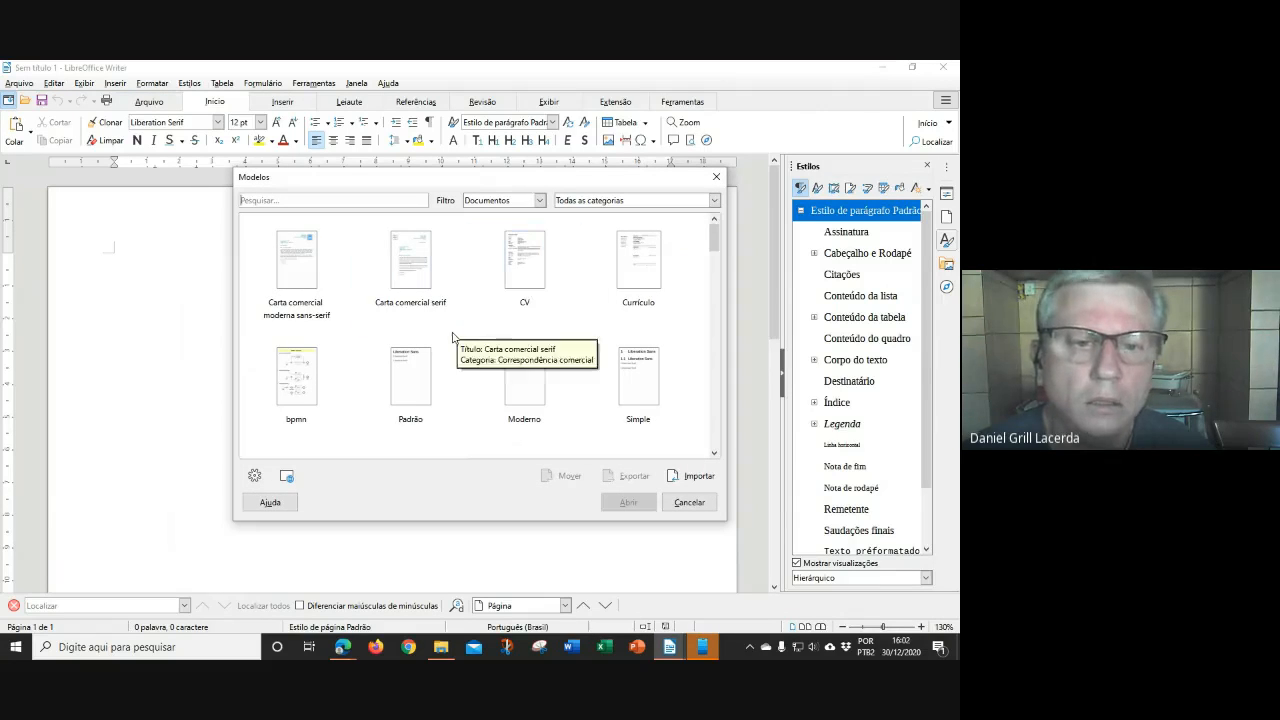
pyautogui.scroll(-3, 653, 389)
pyautogui.scroll(3, 650, 386)
pyautogui.scroll(-3, 650, 386)
pyautogui.scroll(3, 650, 386)
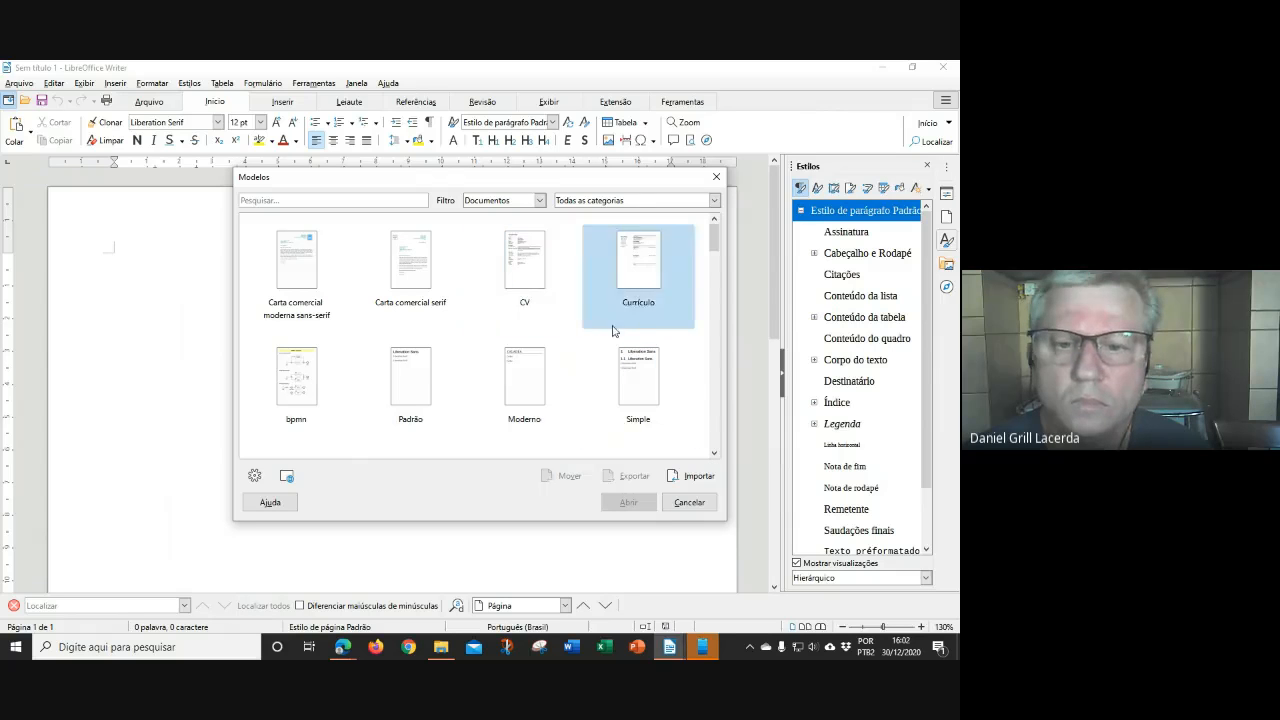
pyautogui.scroll(-3, 551, 354)
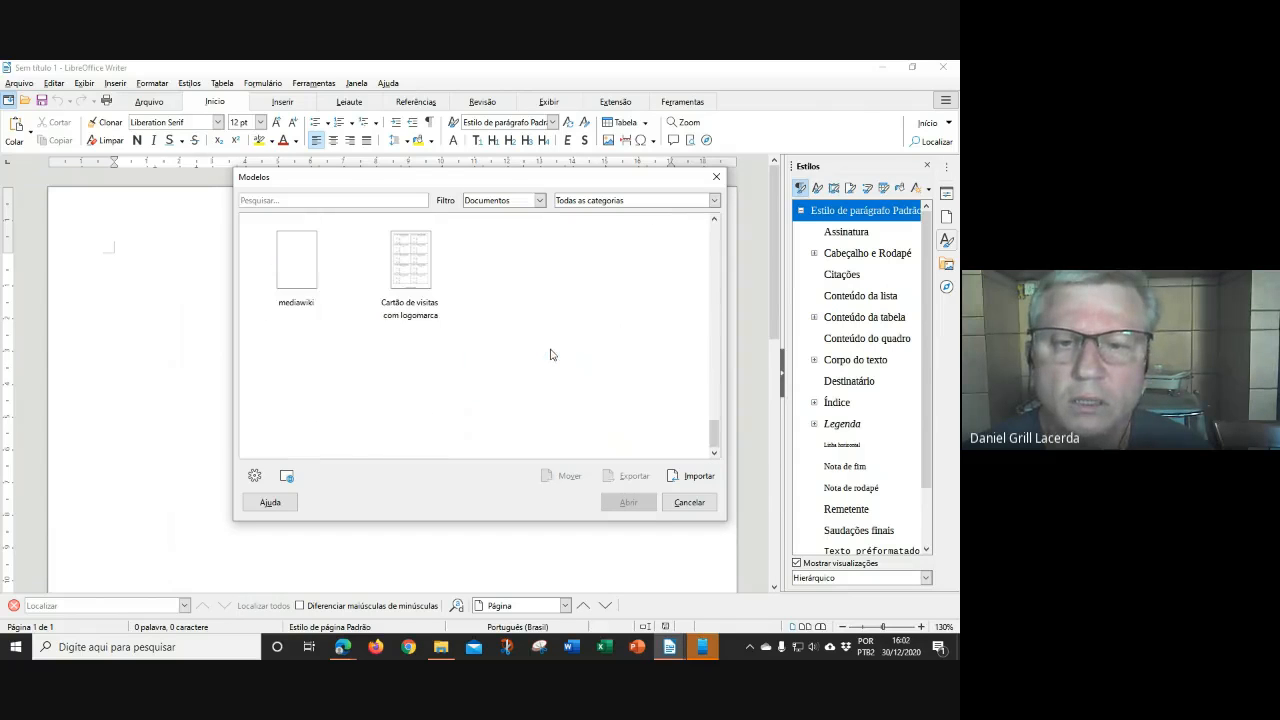
pyautogui.click(689, 502)
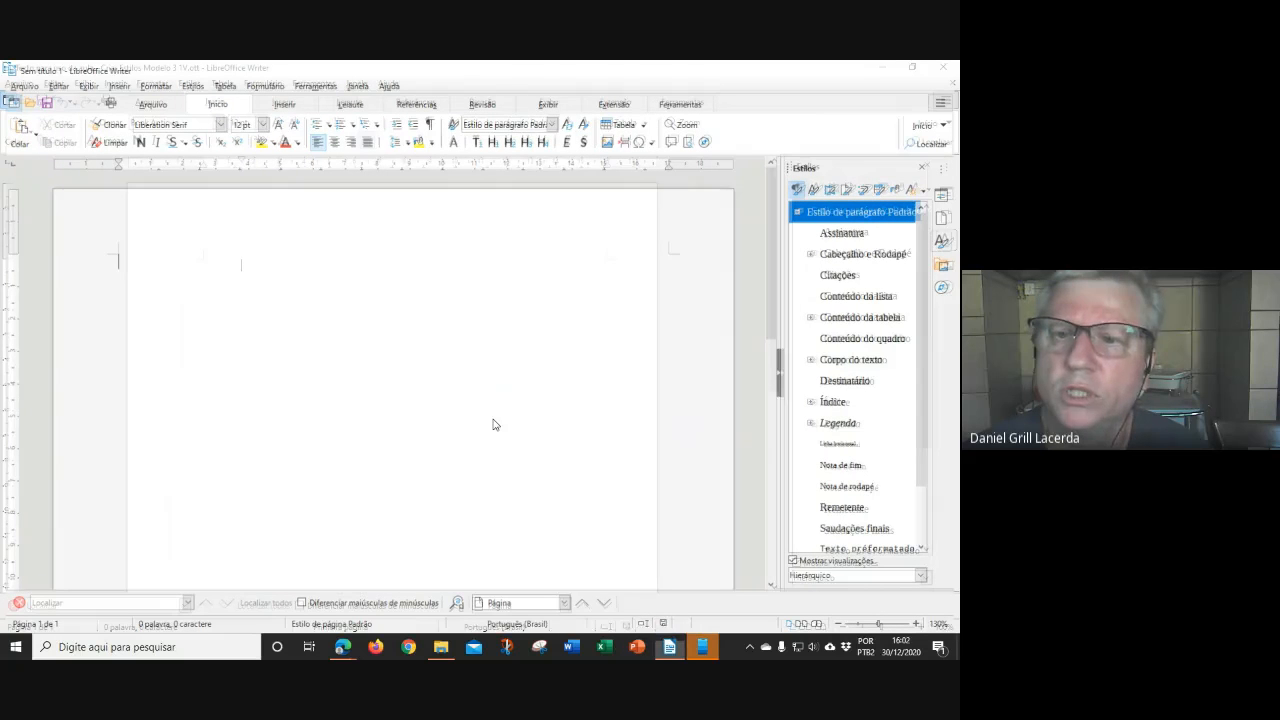
# Close Writer, maximize File Explorer and open the Criar Estilos Modelo 3 1V template
pyautogui.hotkey('alt', 'F4')
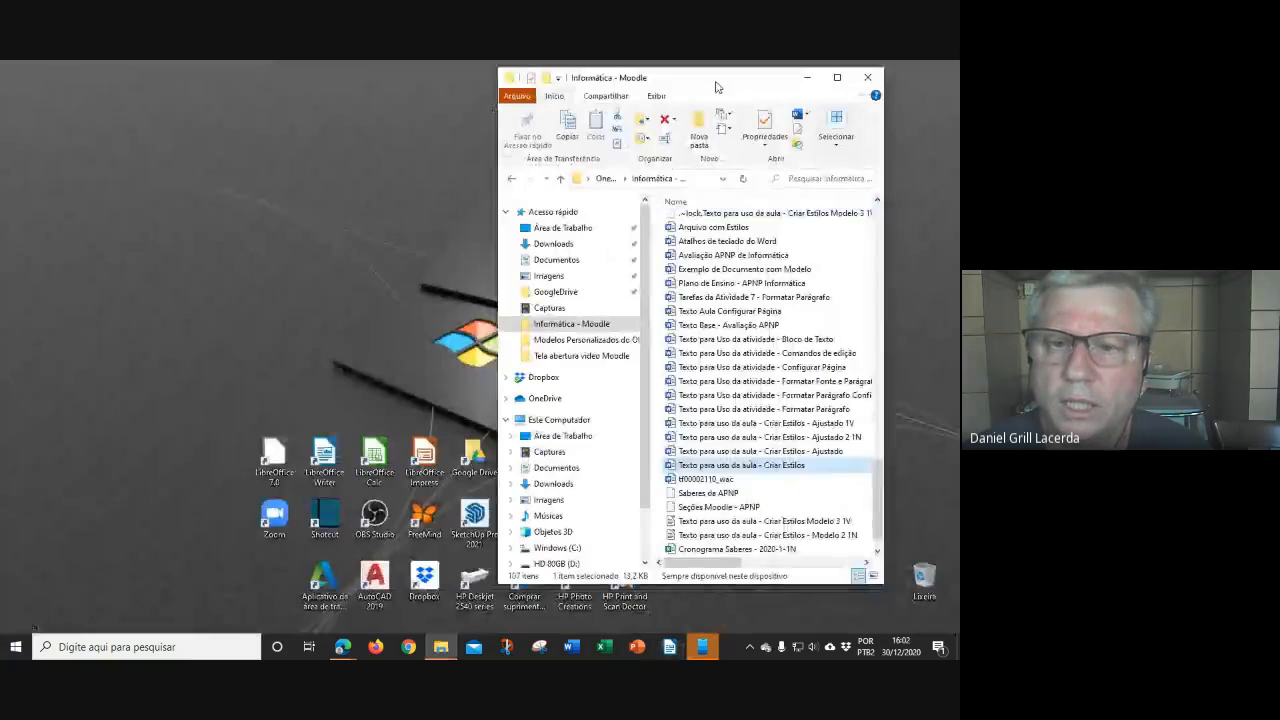
pyautogui.moveTo(718, 84); pyautogui.dragTo(387, 61)
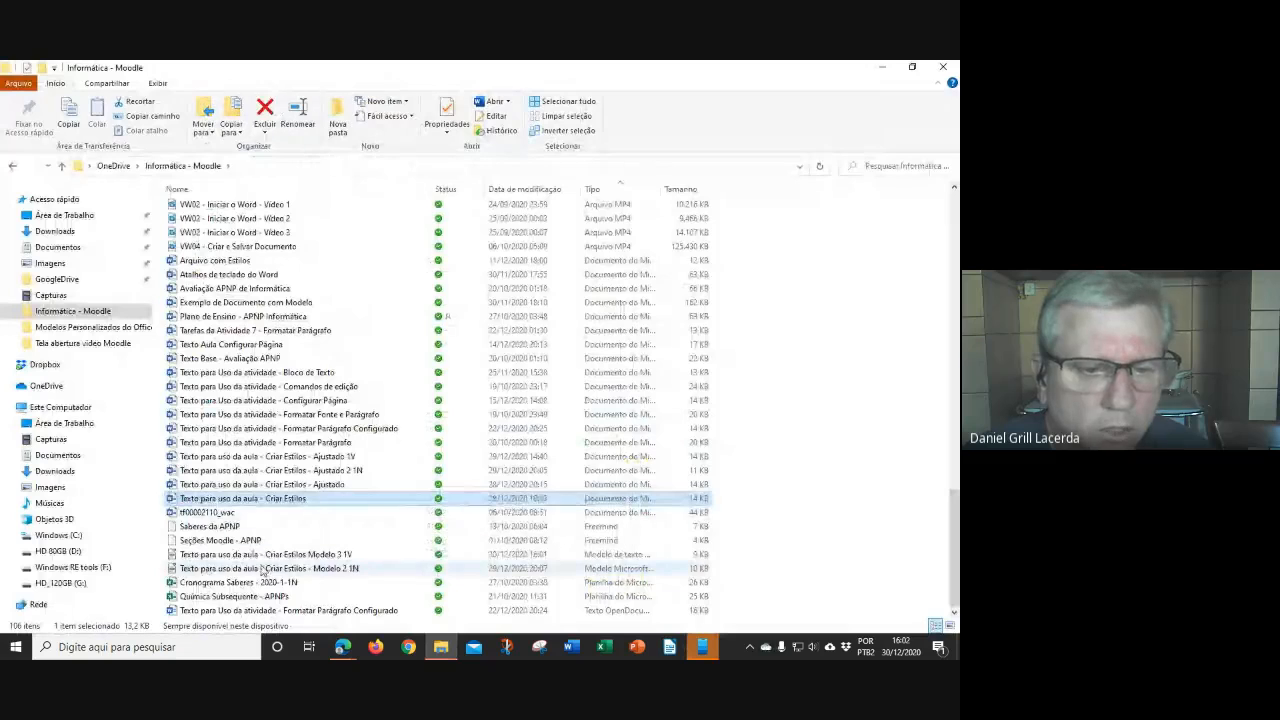
pyautogui.click(326, 557)
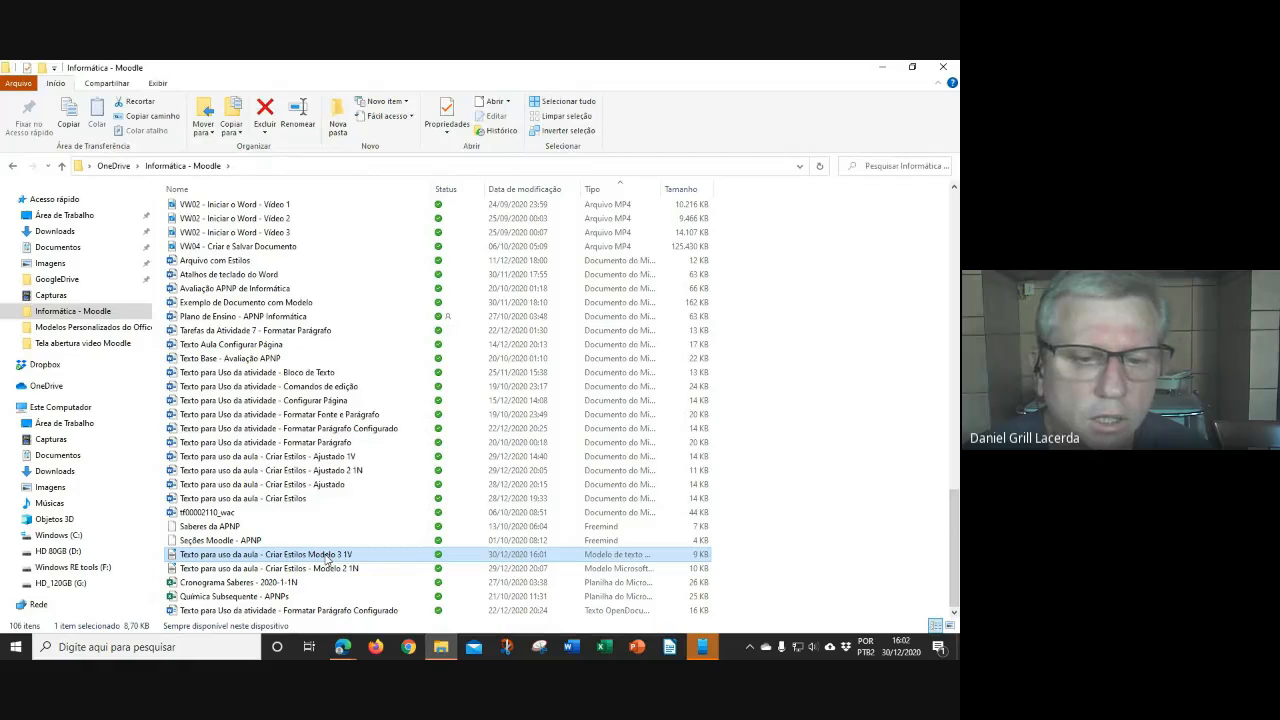
pyautogui.doubleClick(326, 557)
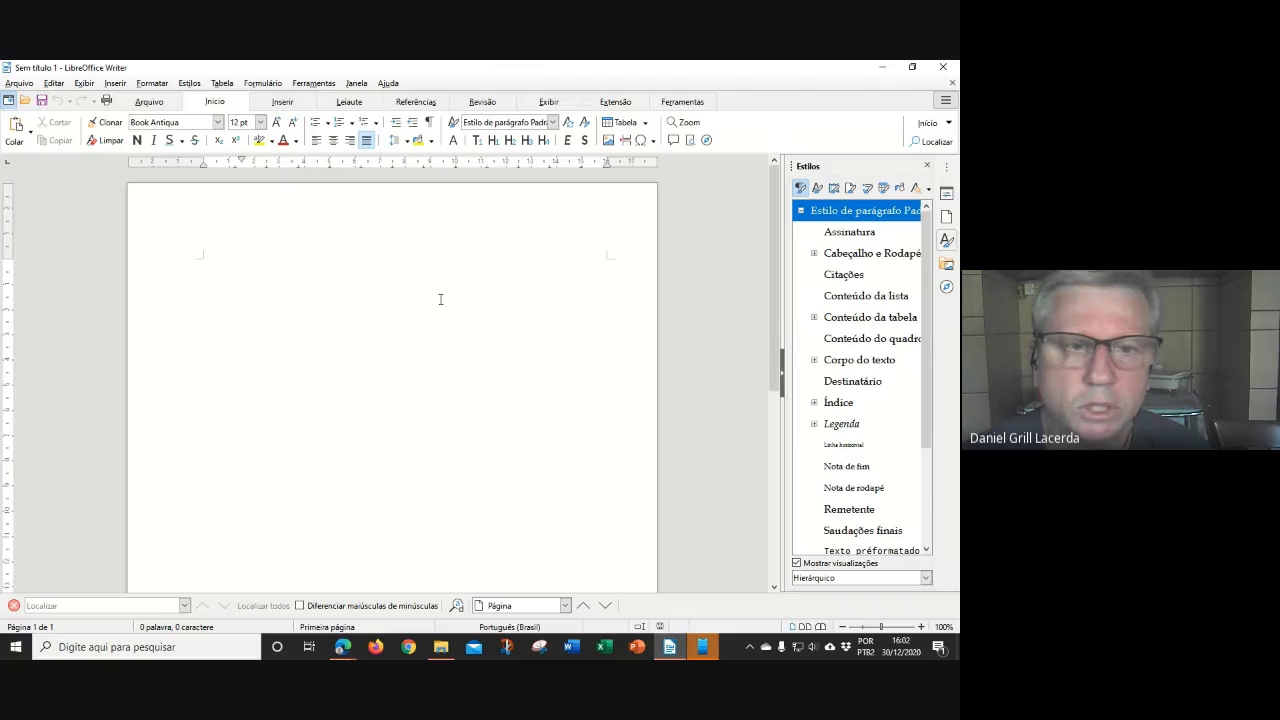
# Check the Styles list for Capítulo N1, Capítulo N2 and Citação 4cm
pyautogui.scroll(-2, 875, 408)
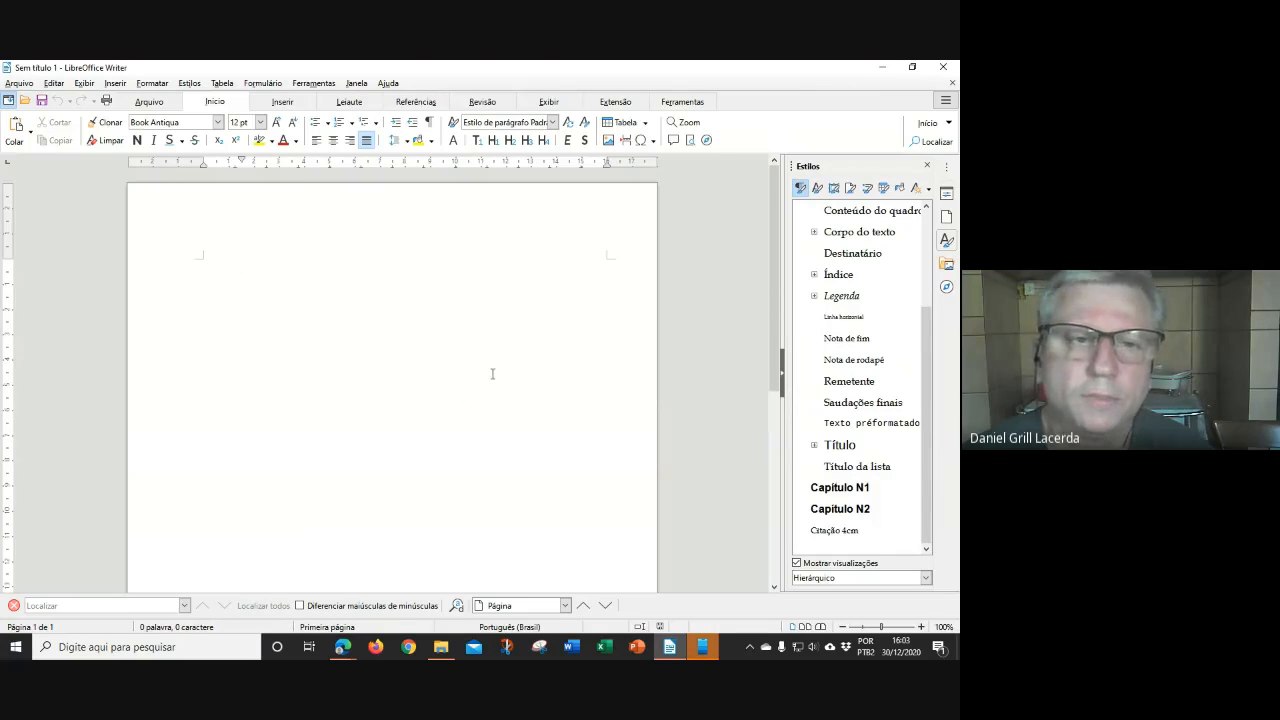
pyautogui.click(19, 83)
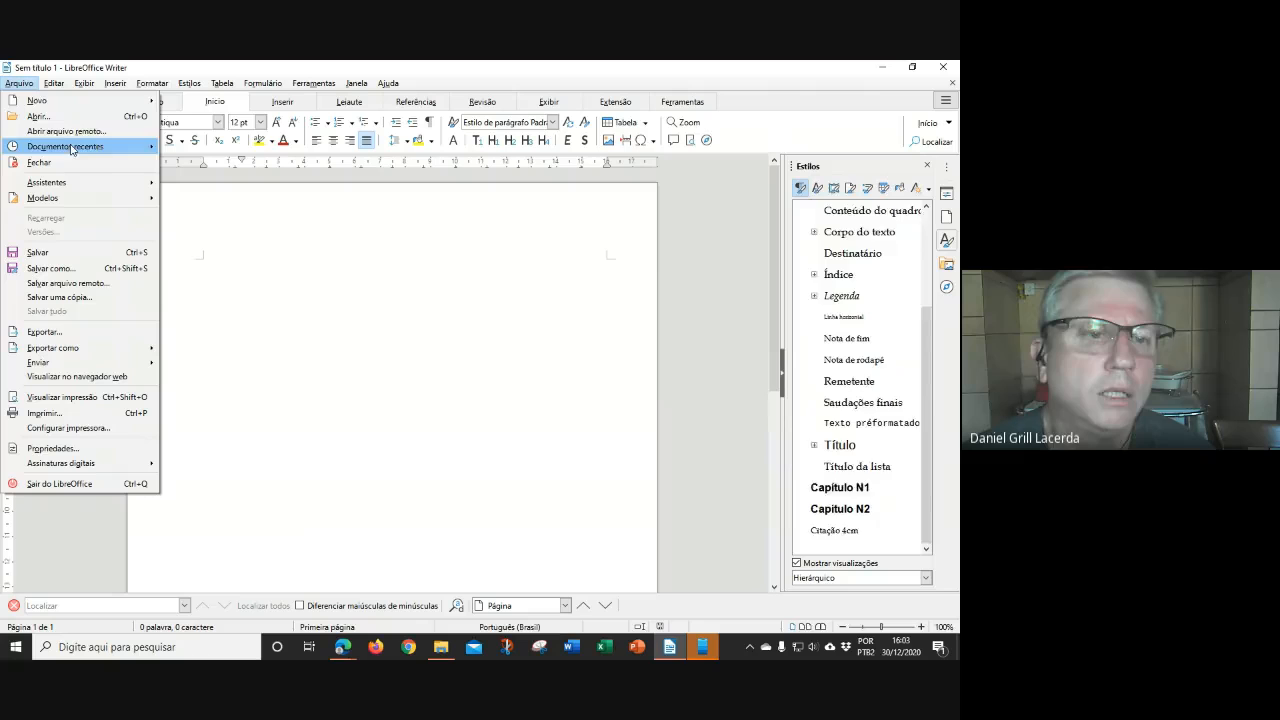
# Import the Criar Estilos Modelo 3 1V .ott file into the Meus modelos category
pyautogui.click(224, 322)
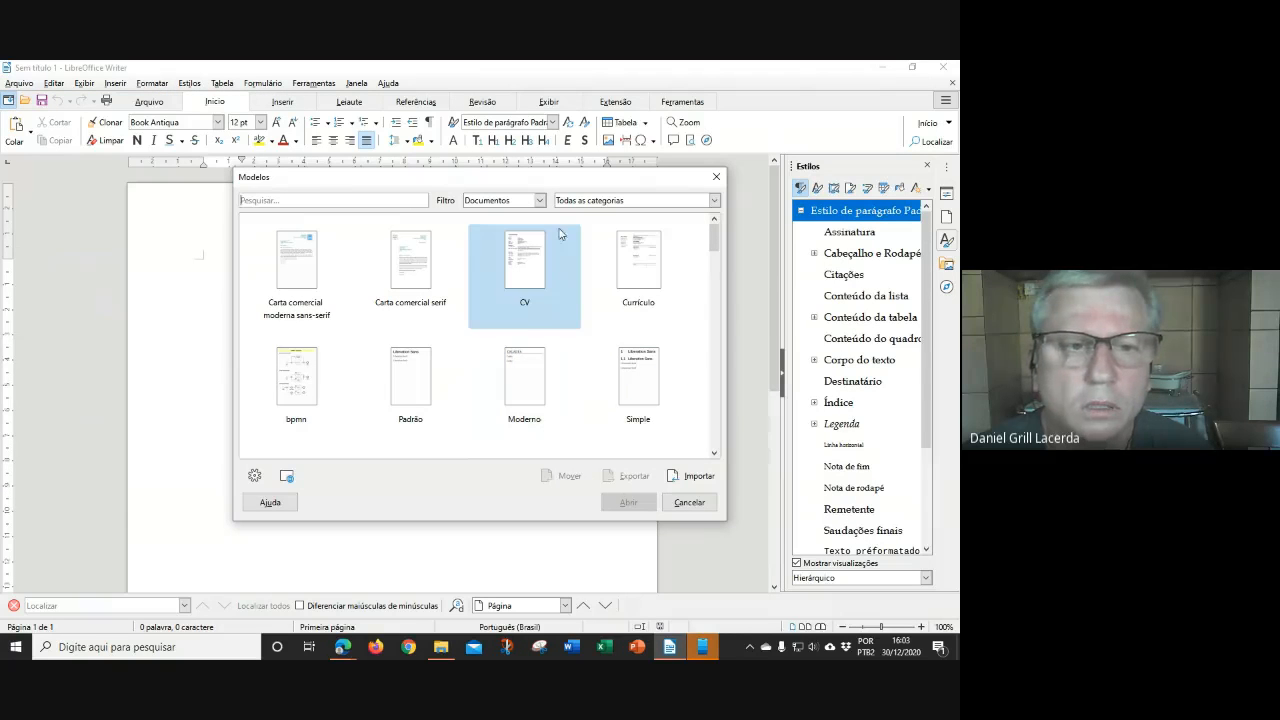
pyautogui.click(714, 200)
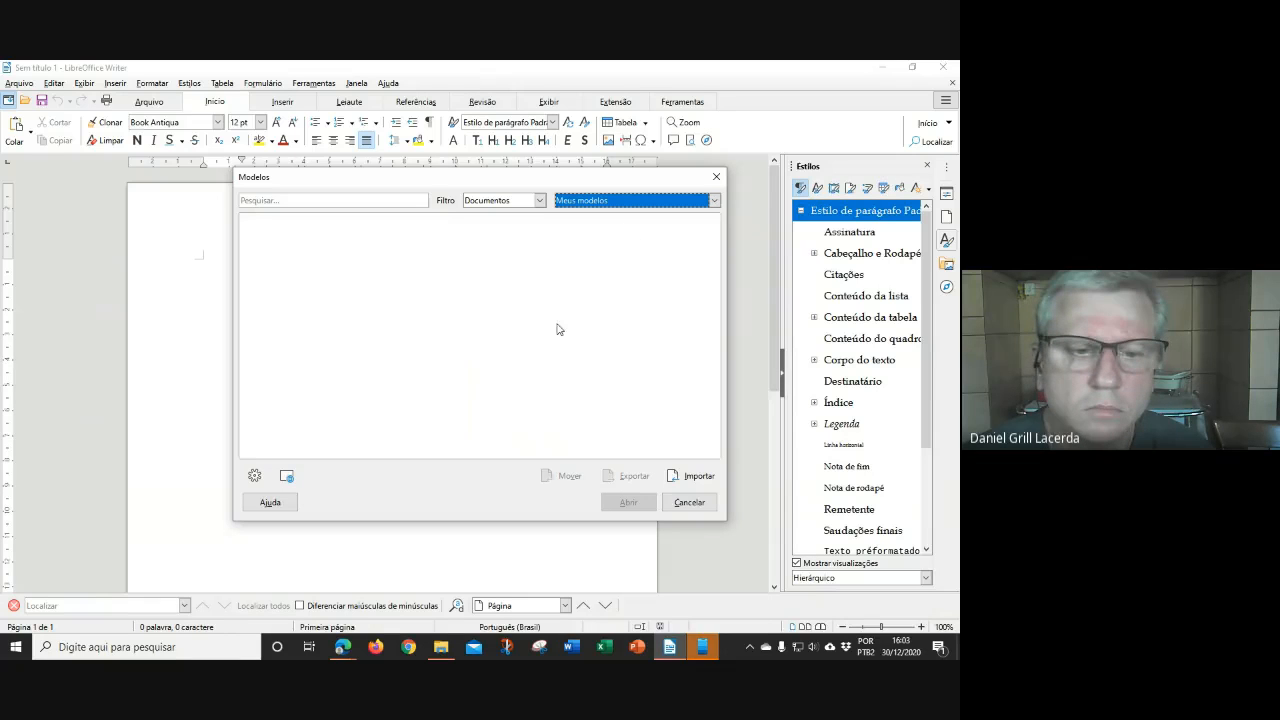
pyautogui.click(692, 476)
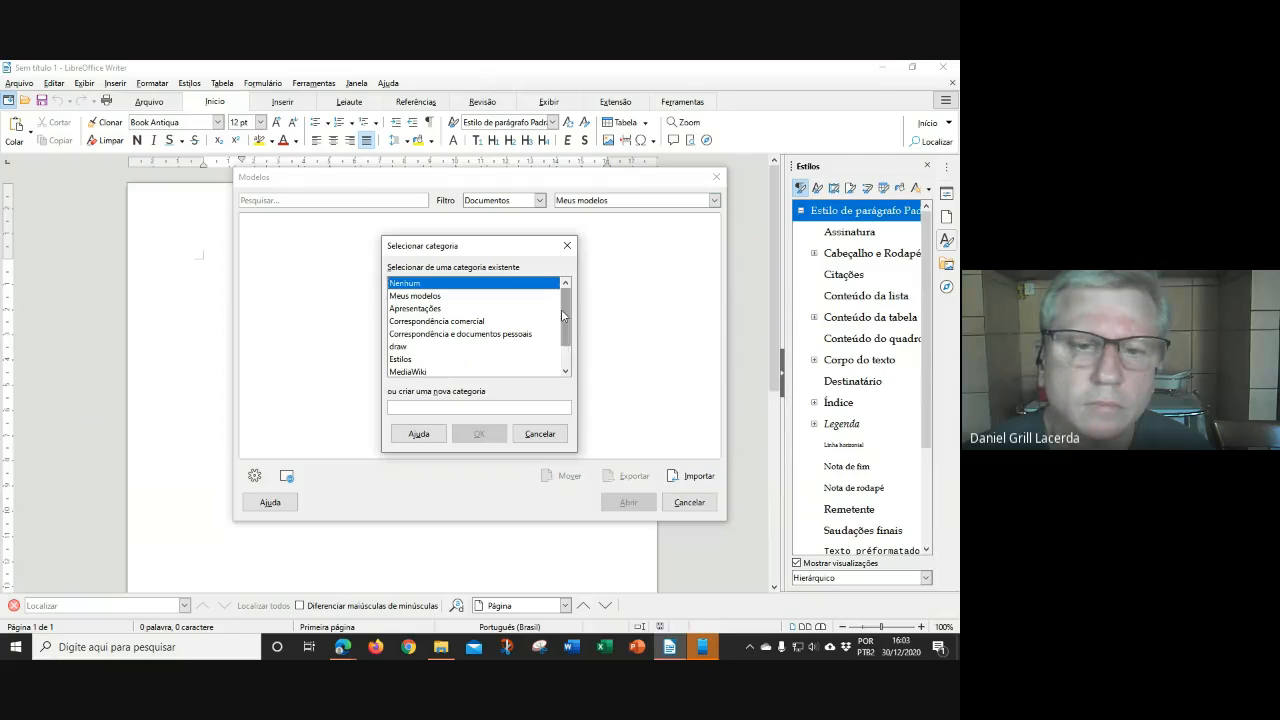
pyautogui.click(439, 298)
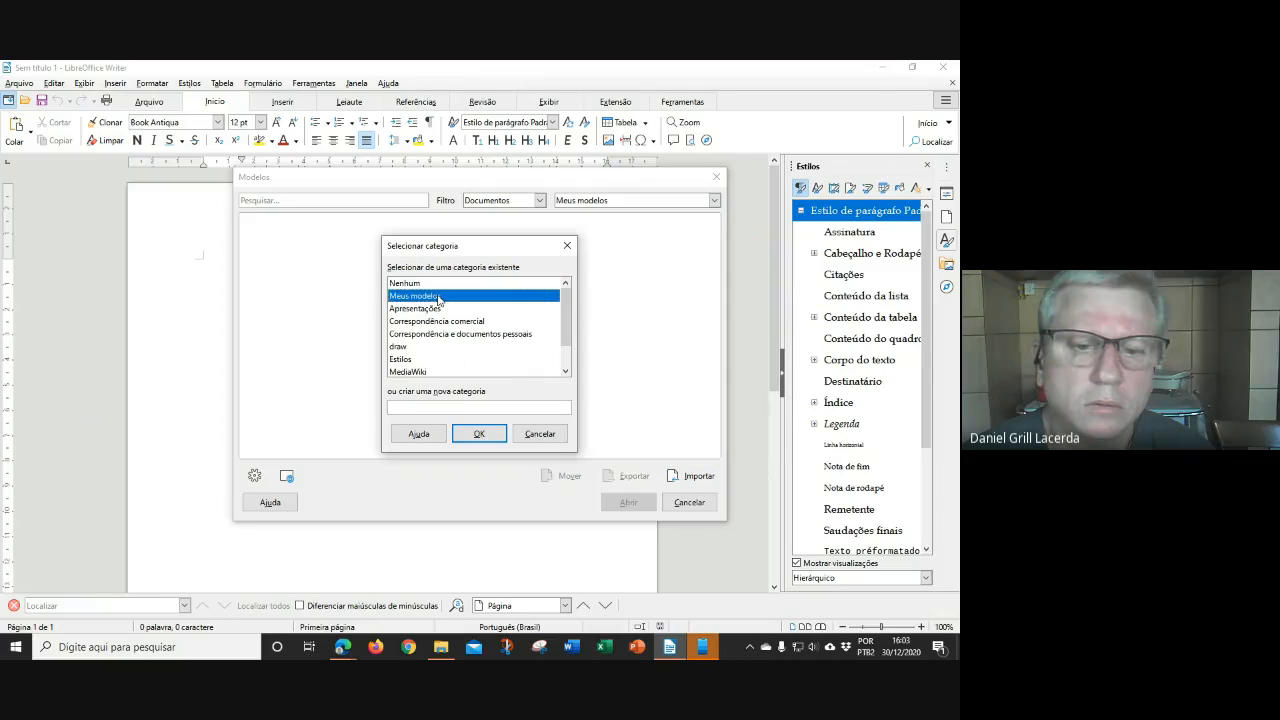
pyautogui.click(489, 433)
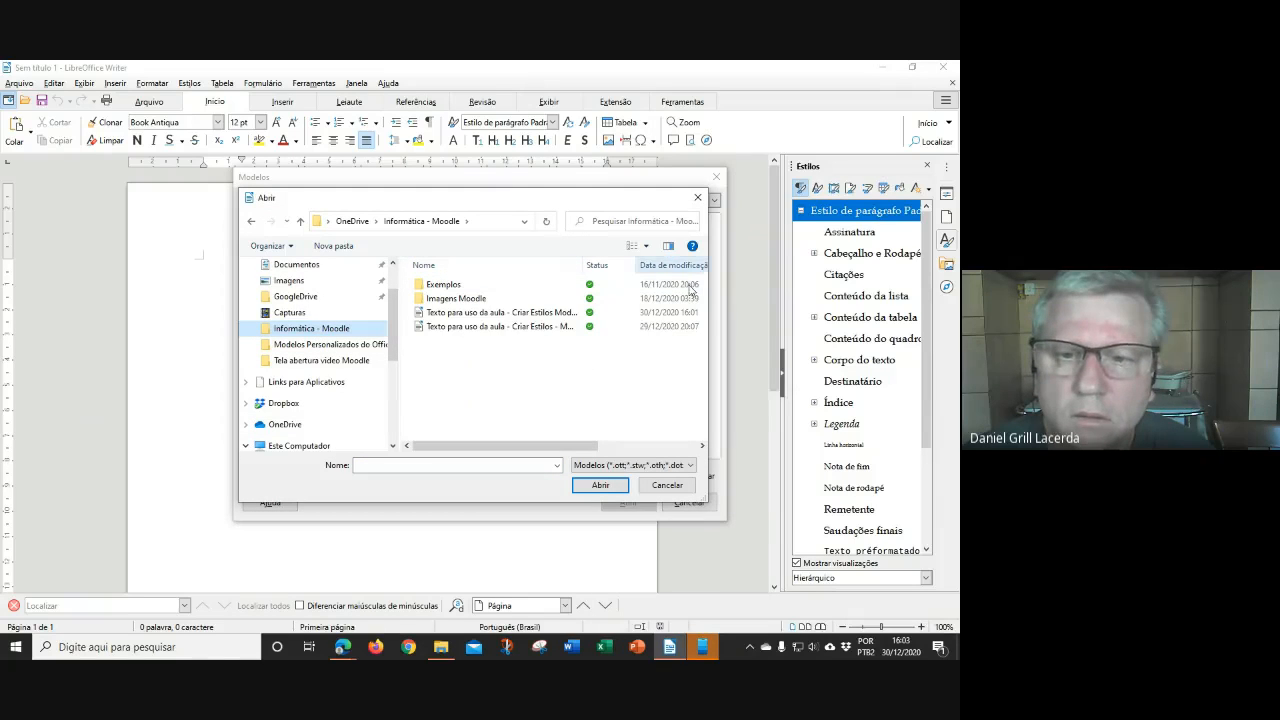
pyautogui.moveTo(581, 265); pyautogui.dragTo(629, 265)
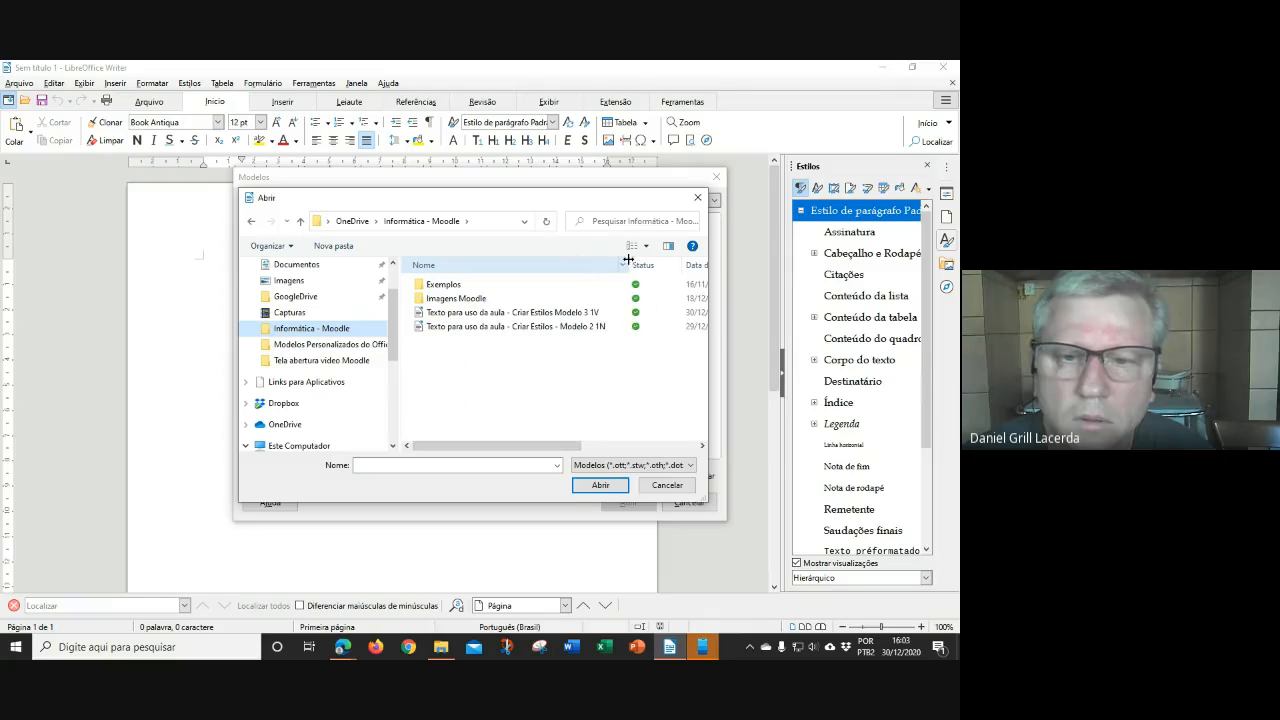
pyautogui.click(485, 314)
pyautogui.click(599, 485)
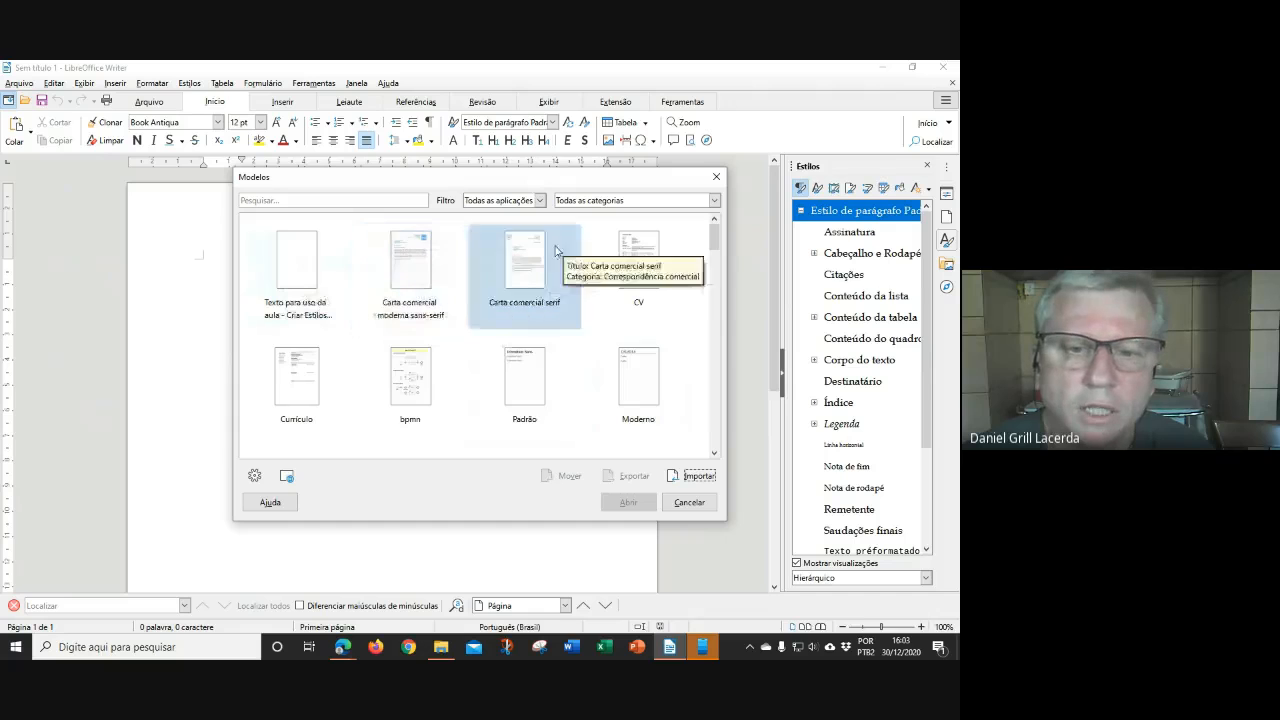
# Create a document from the imported Texto para uso da aula template and check its styles
pyautogui.scroll(-3, 509, 353)
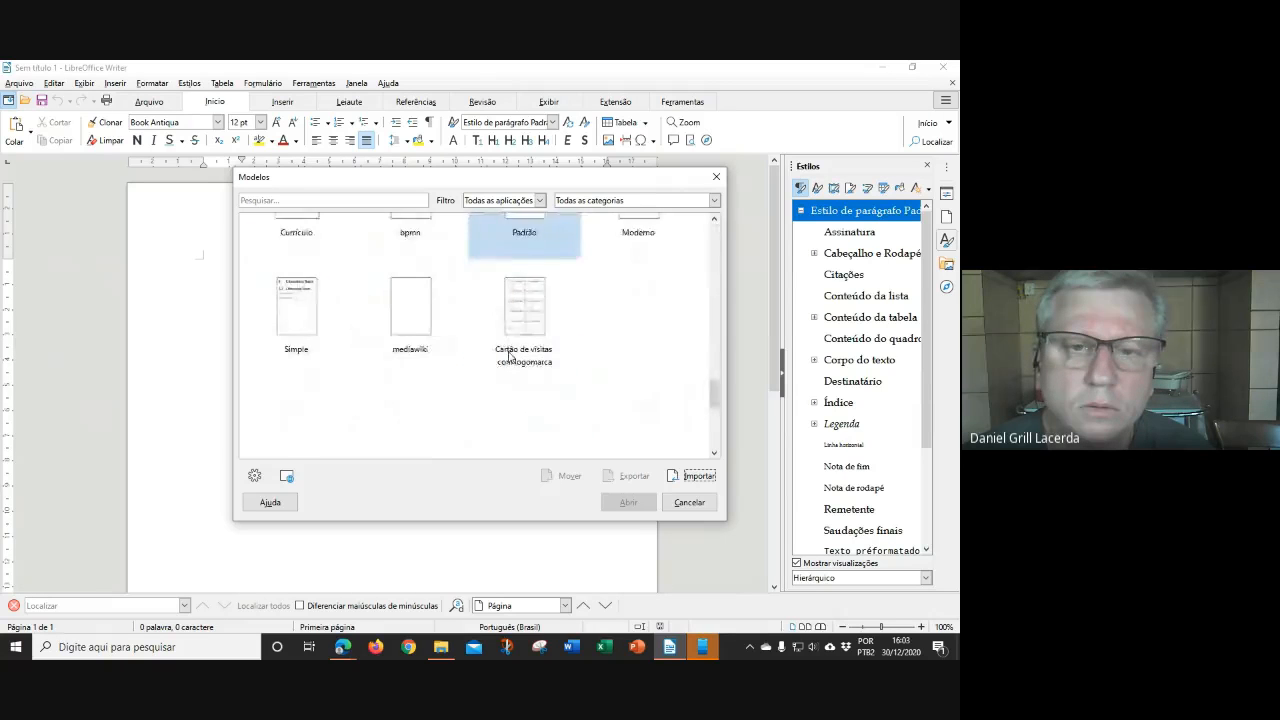
pyautogui.scroll(3, 509, 353)
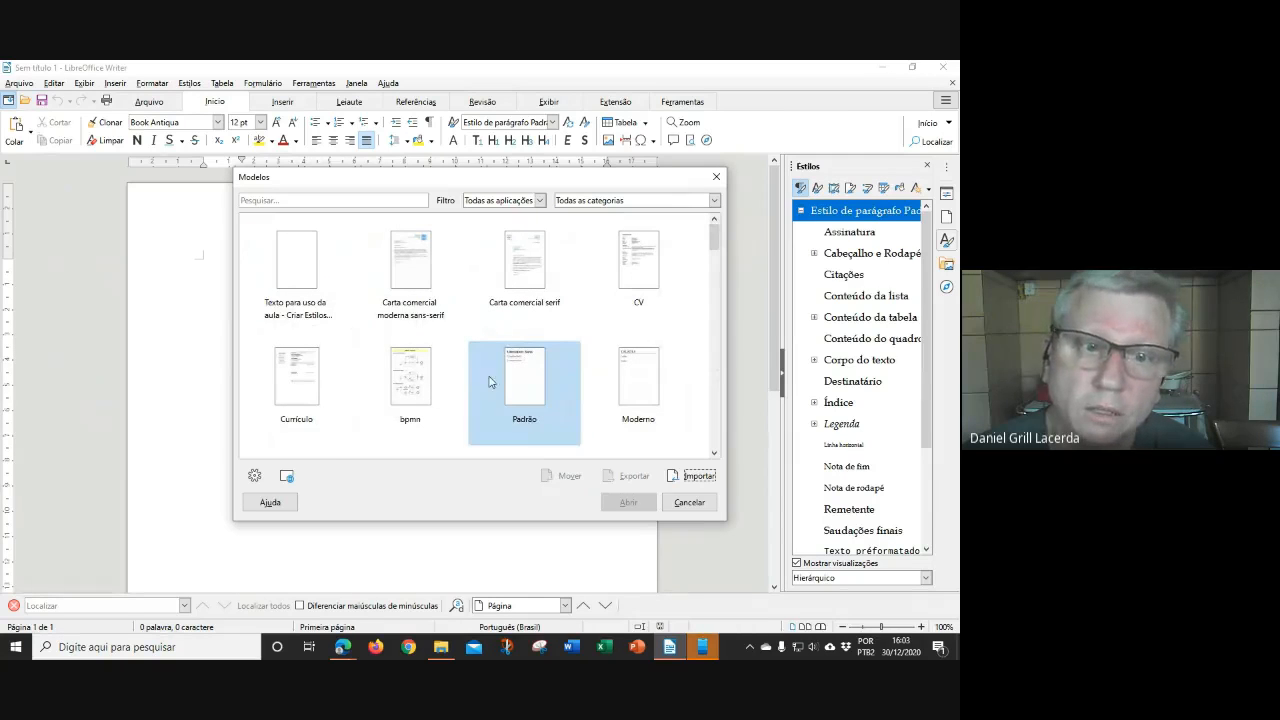
pyautogui.click(307, 281)
pyautogui.click(627, 505)
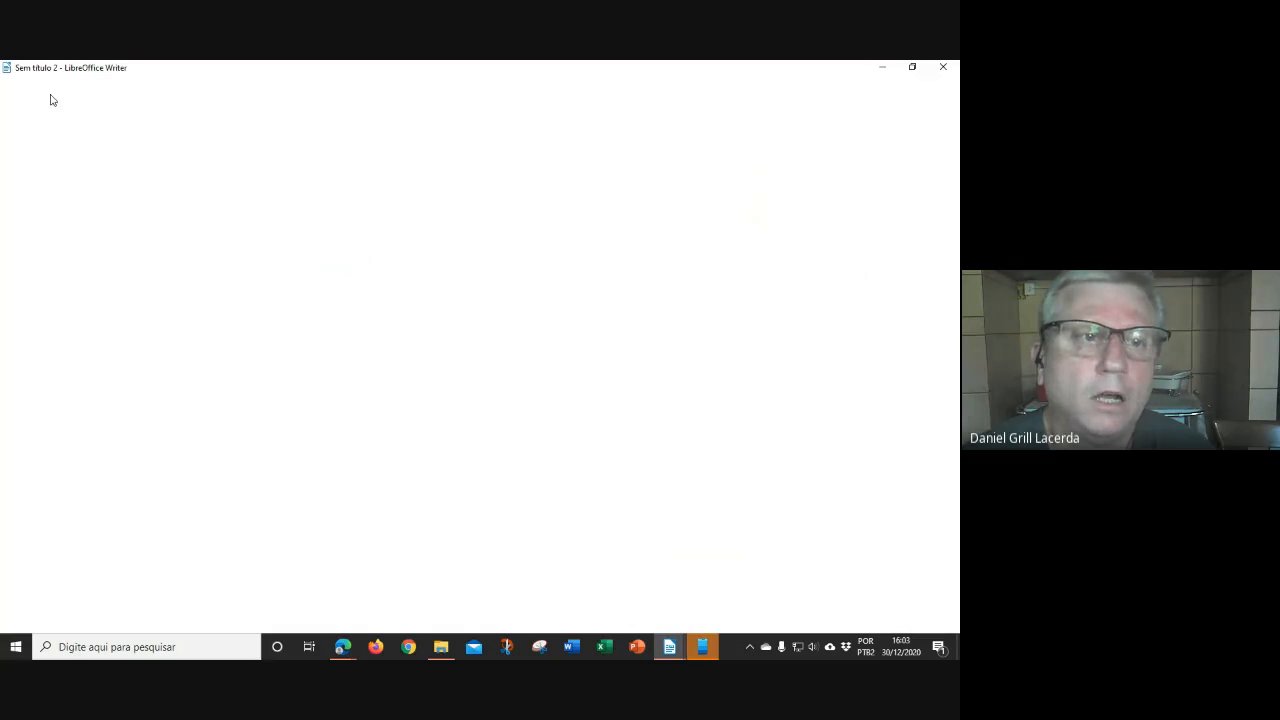
pyautogui.scroll(-3, 885, 435)
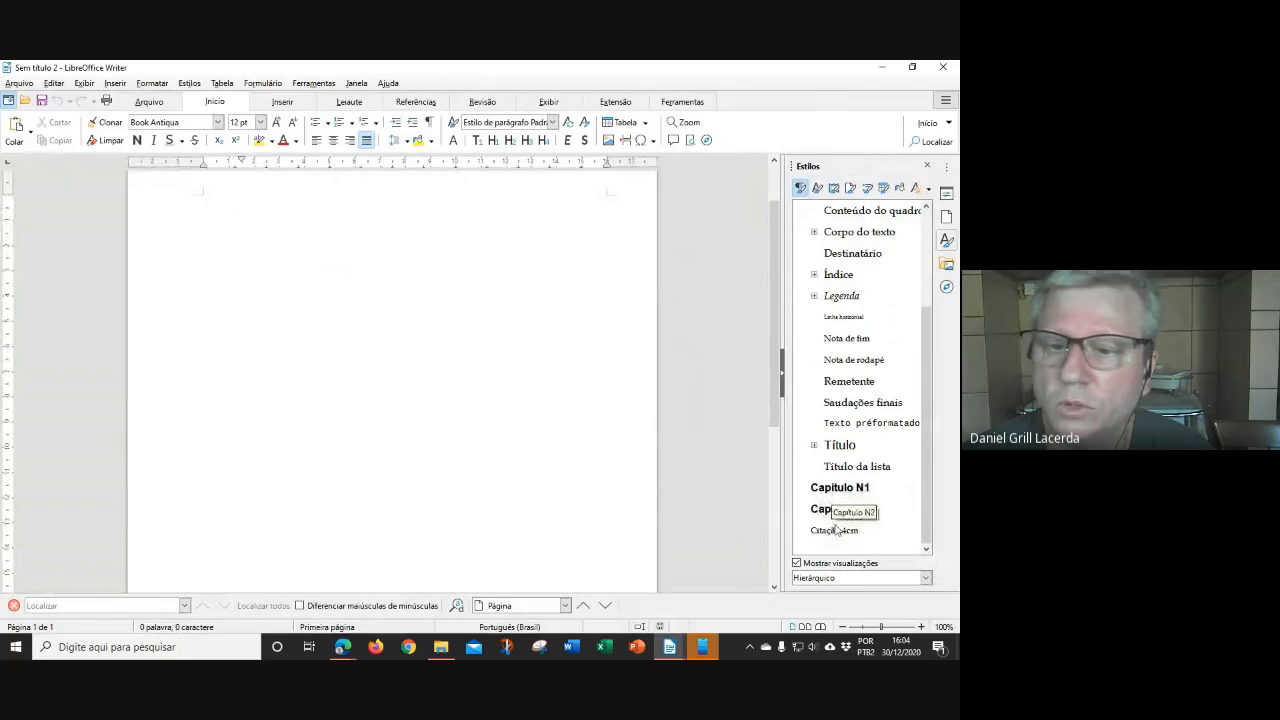
# Close the template test document, the first untitled document and the folder window
pyautogui.click(945, 67)
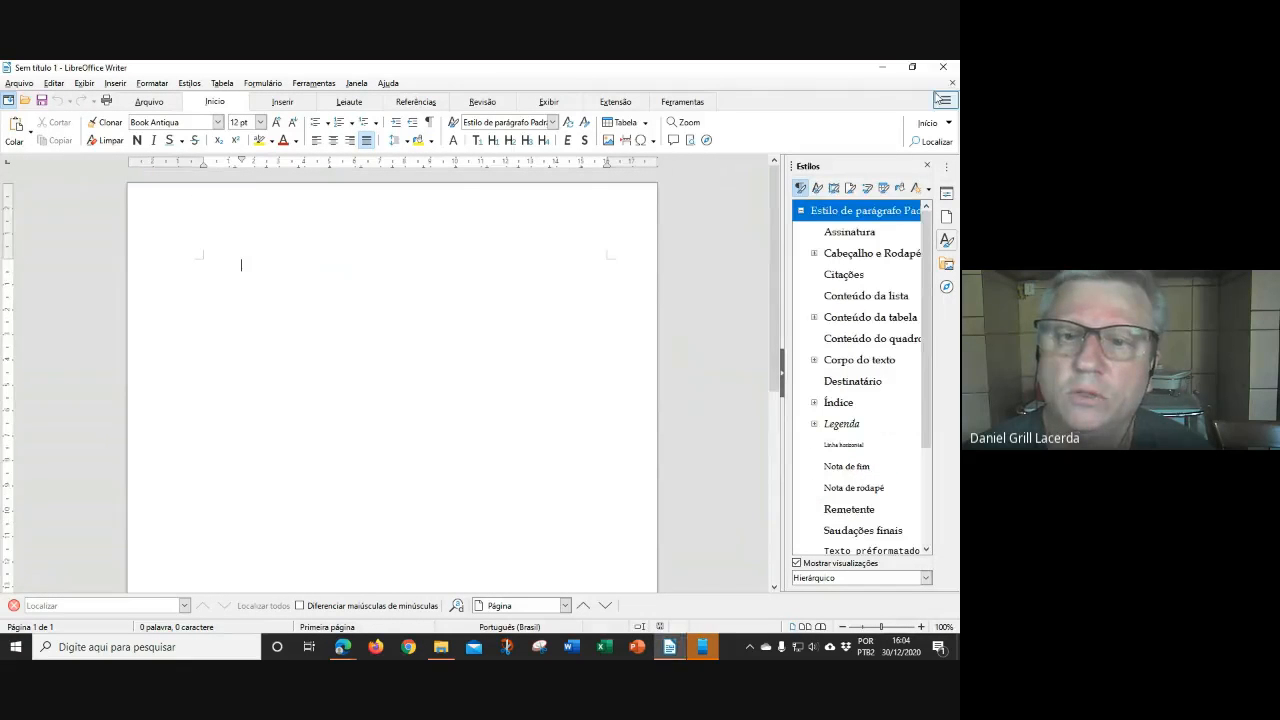
pyautogui.click(948, 68)
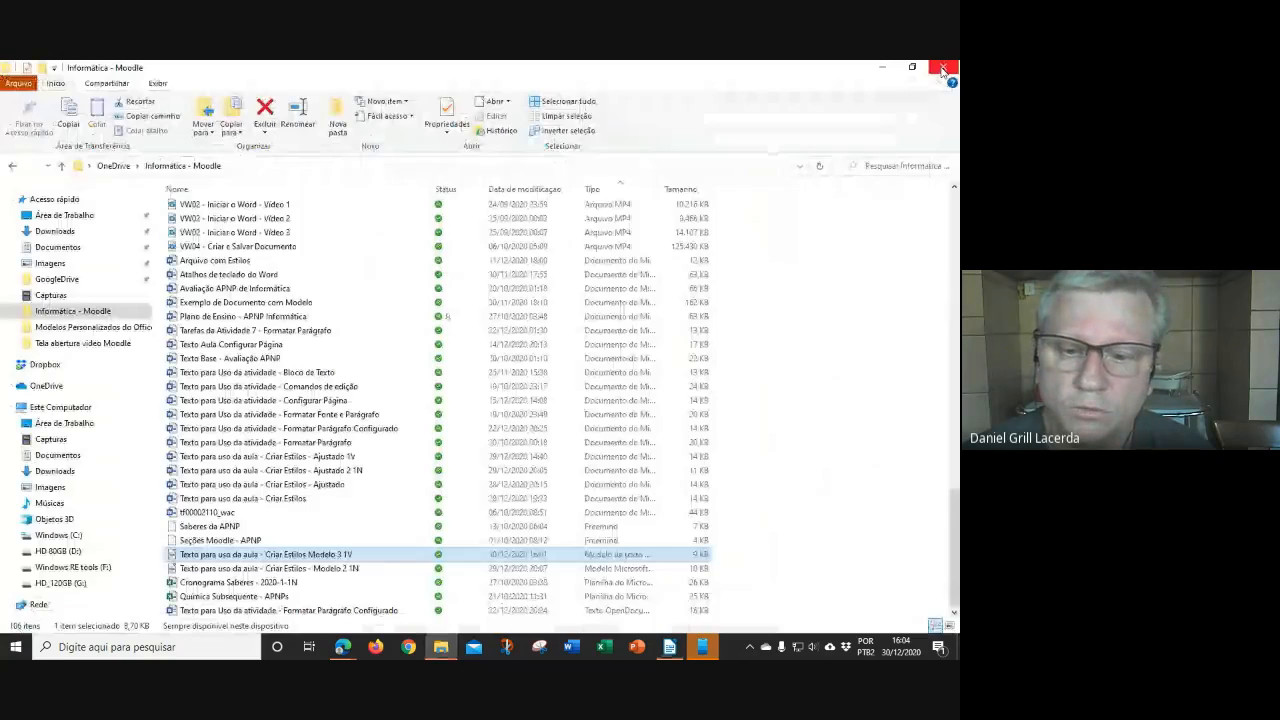
pyautogui.click(943, 68)
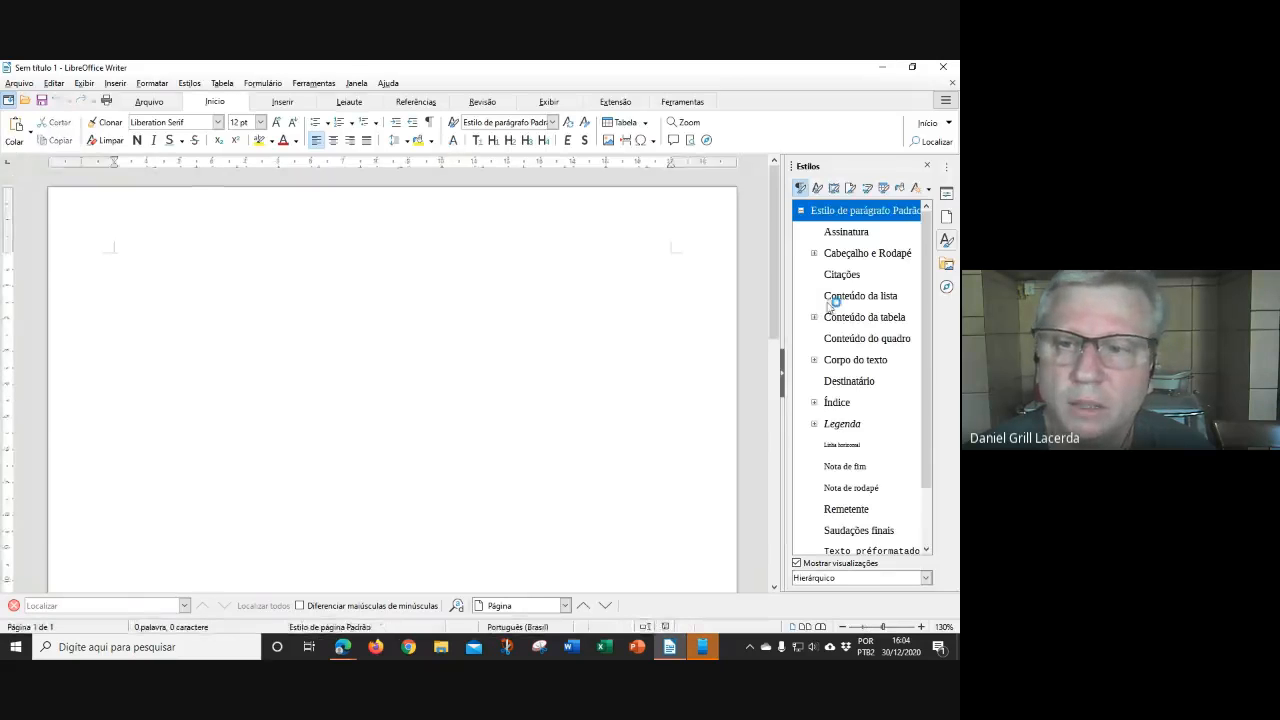
pyautogui.scroll(-1, 857, 372)
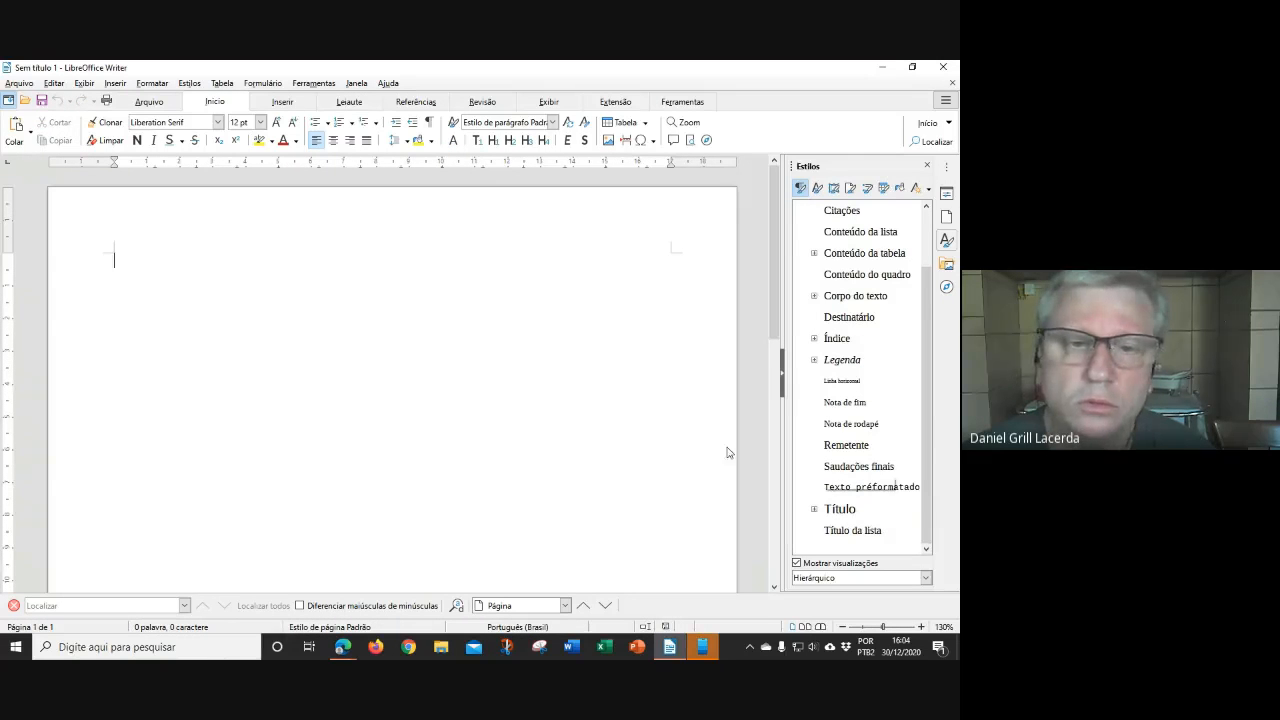
pyautogui.click(19, 83)
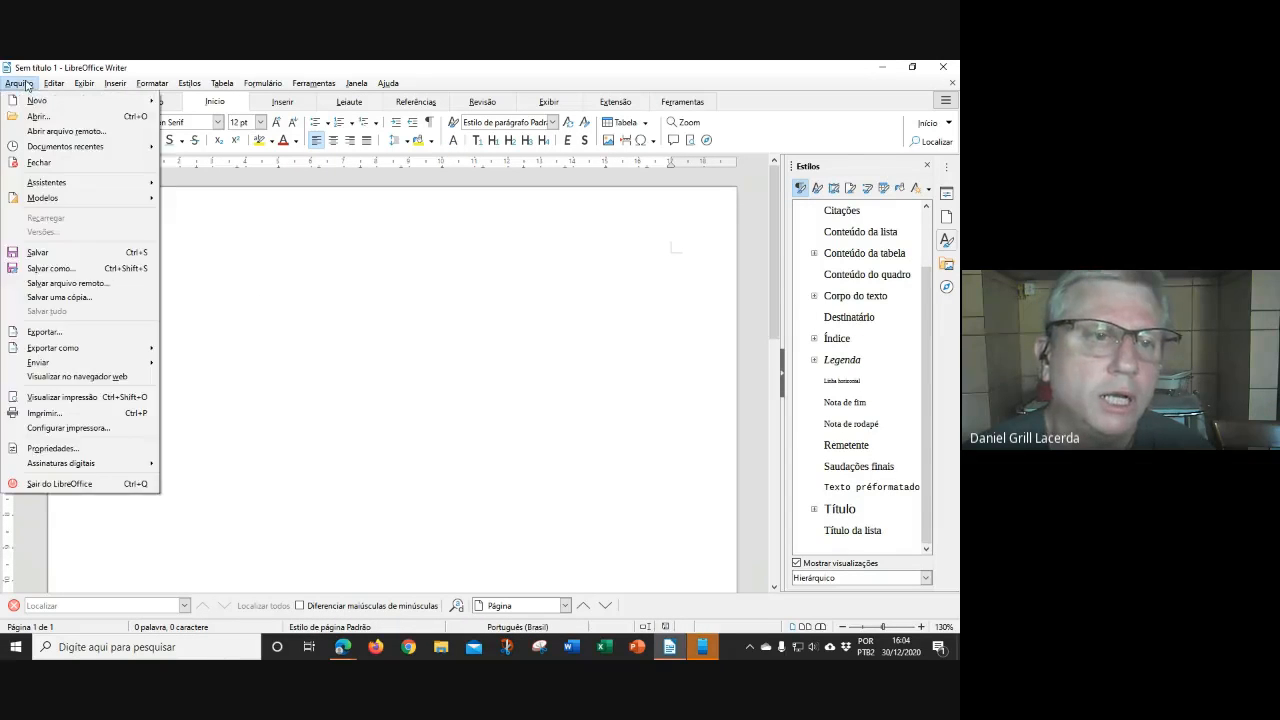
pyautogui.moveTo(35, 101)
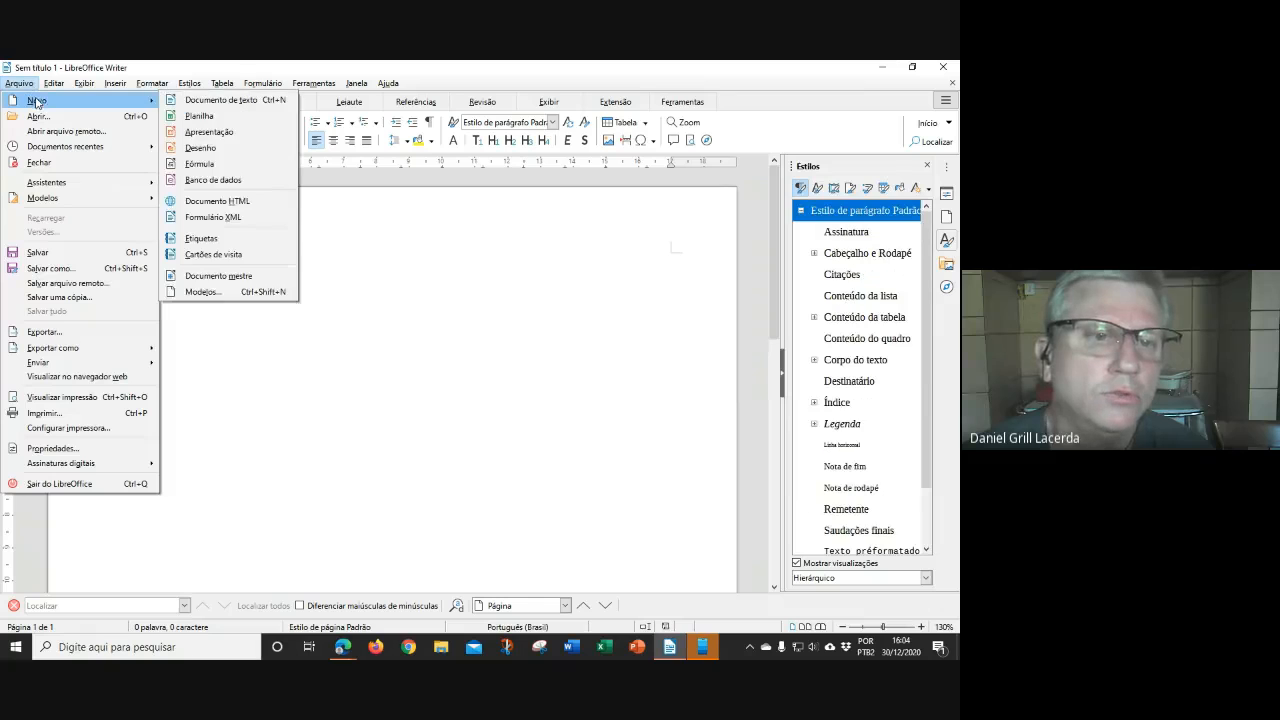
pyautogui.click(224, 294)
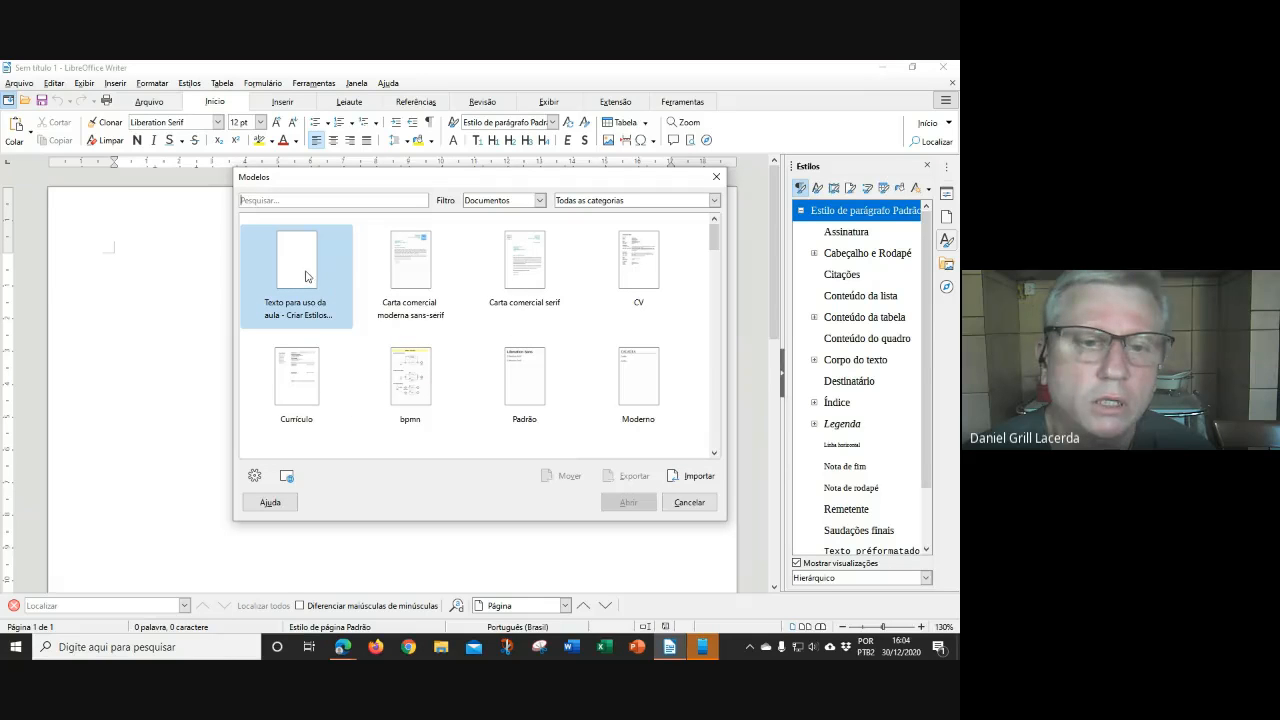
pyautogui.click(312, 280)
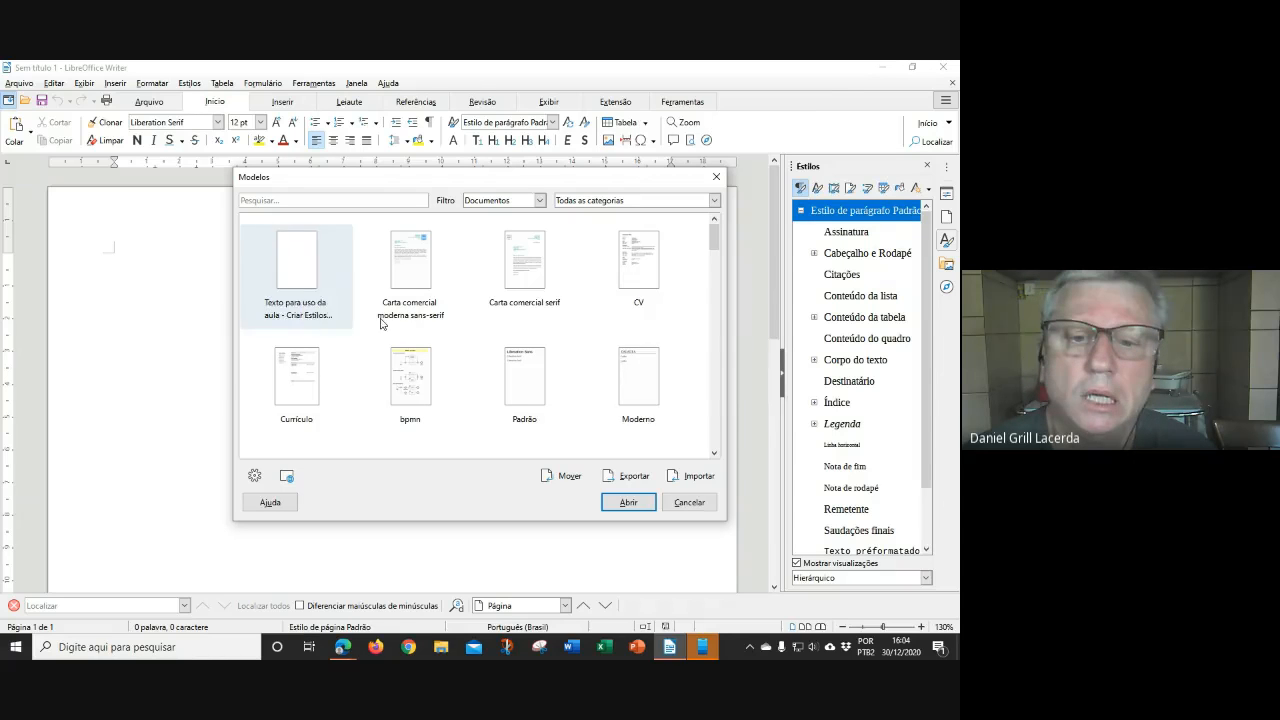
pyautogui.click(628, 504)
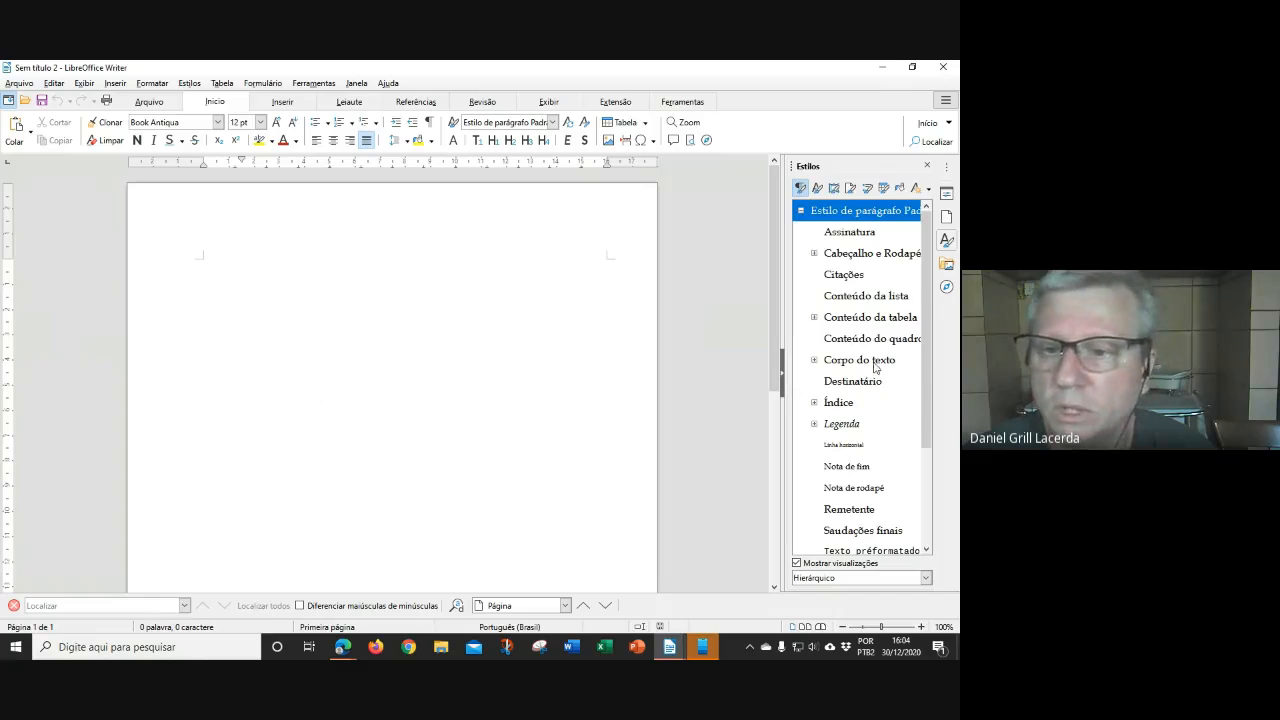
pyautogui.scroll(-2, 870, 370)
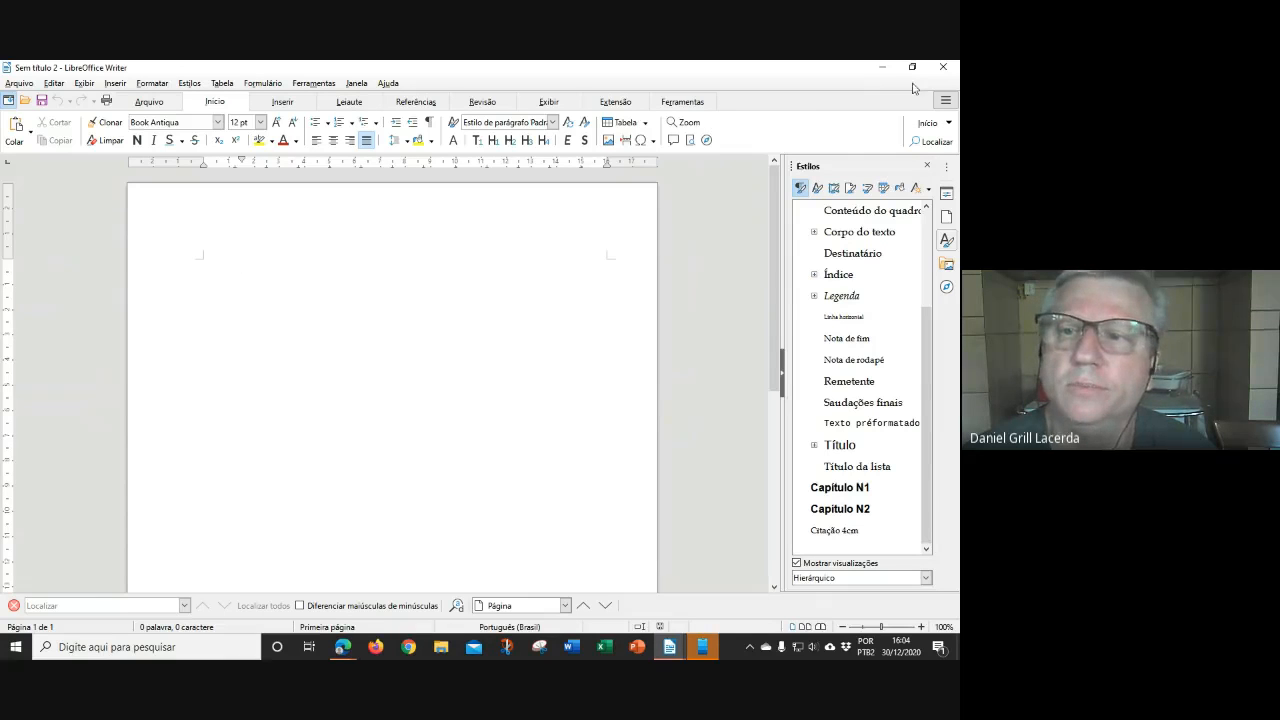
pyautogui.click(943, 67)
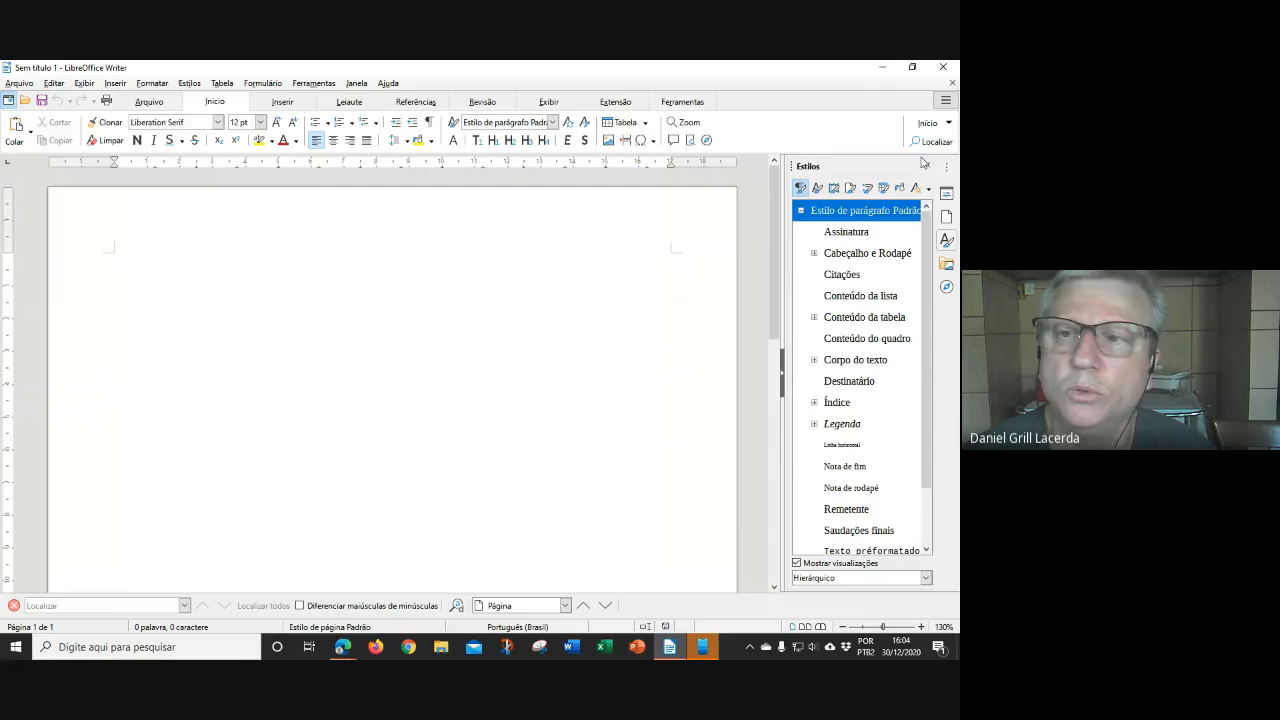
# Close Writer, bring the Google Meet call to the front and open More options
pyautogui.click(945, 68)
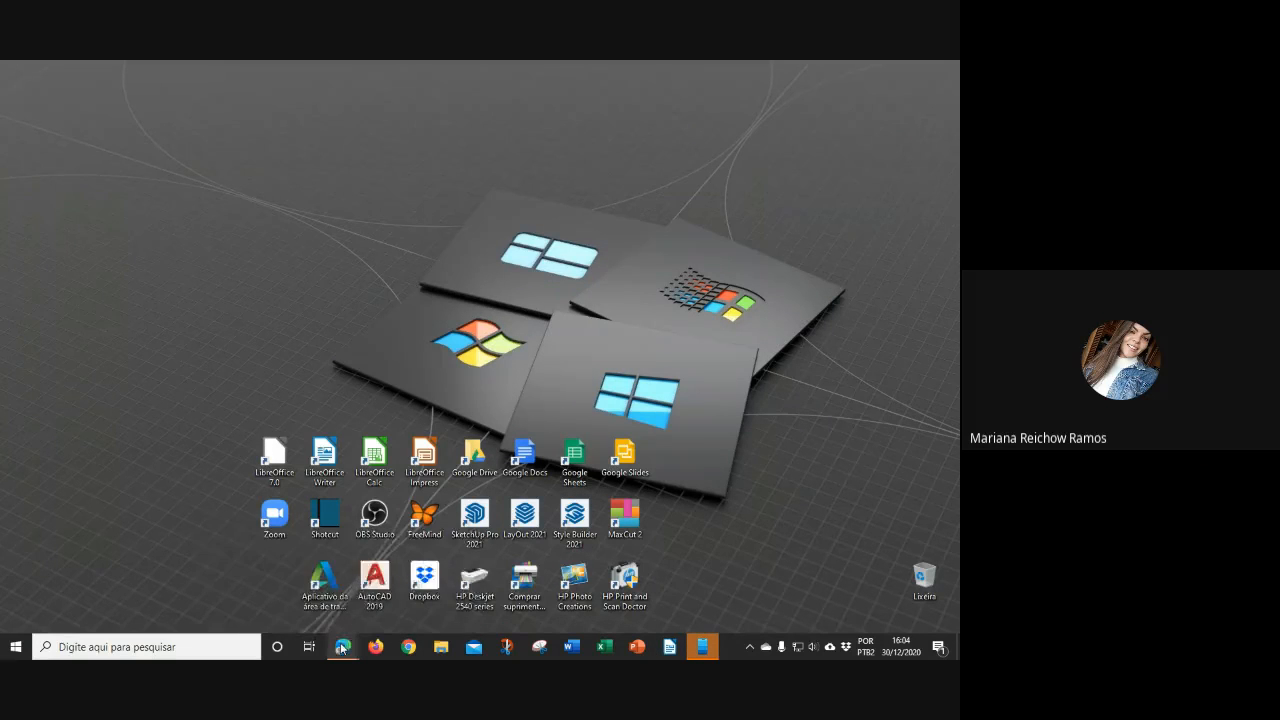
pyautogui.moveTo(341, 650)
pyautogui.click(284, 575)
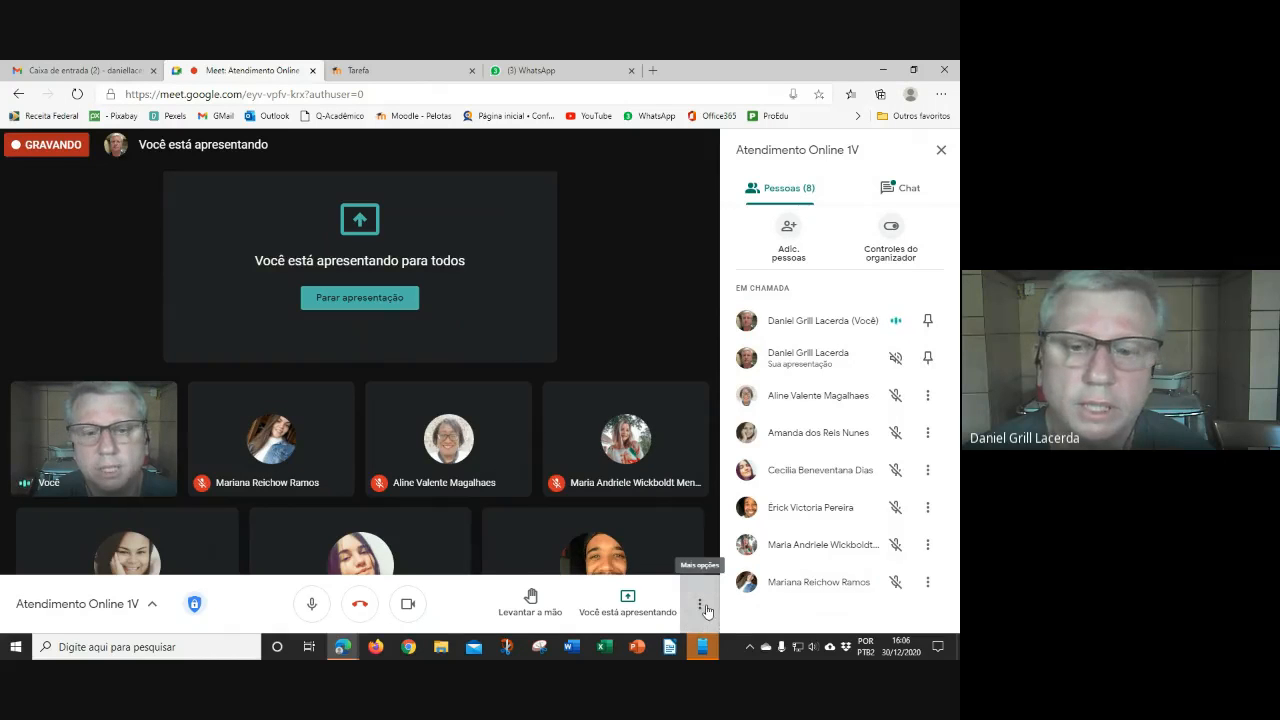
pyautogui.click(701, 606)
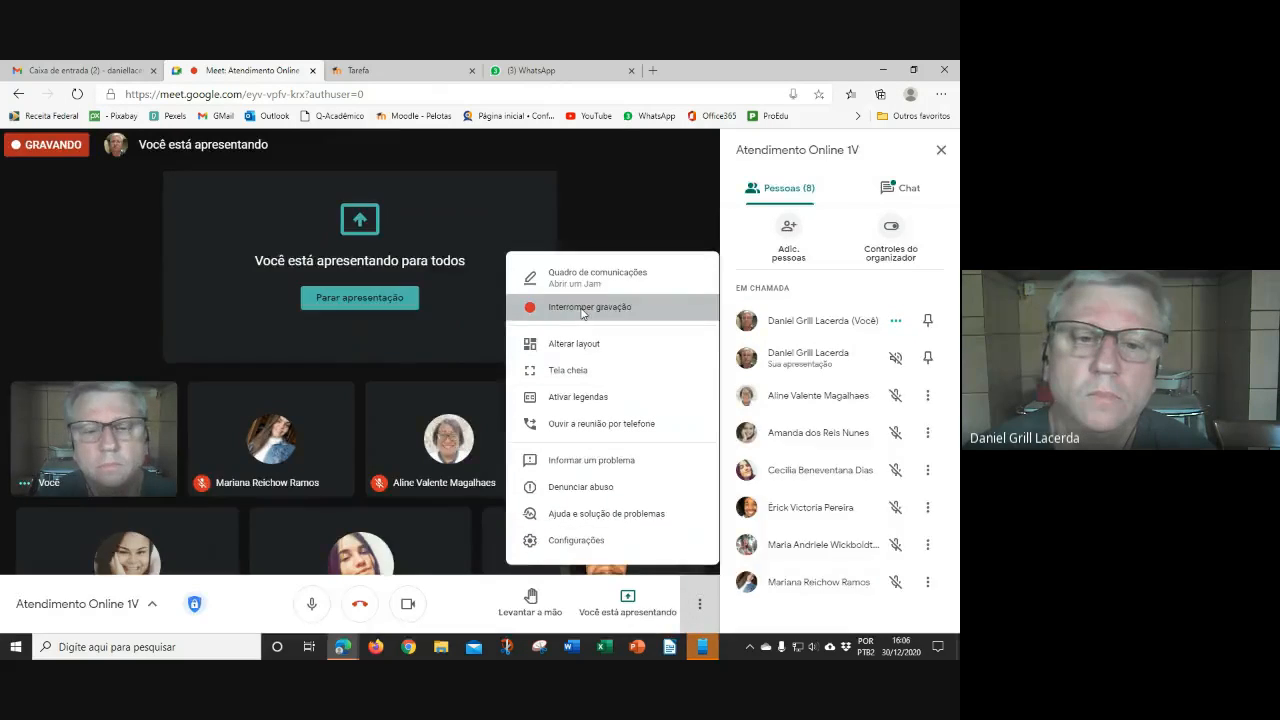